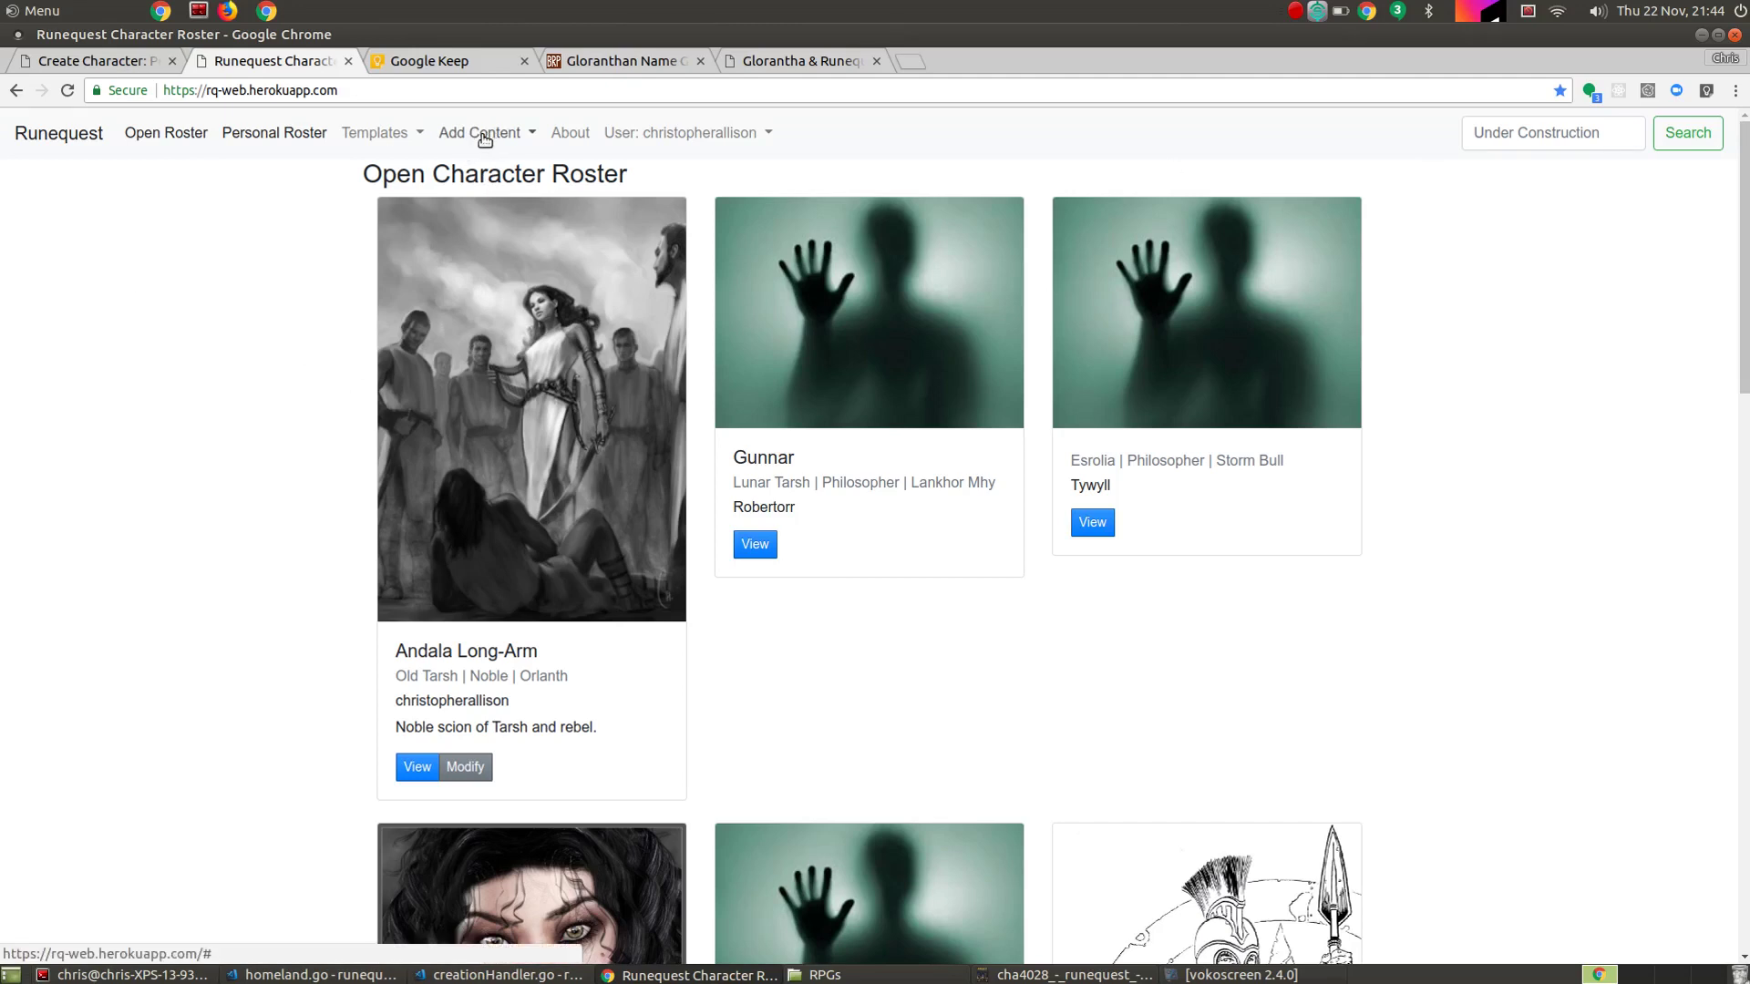
Create a new character named Darmast True-Face, described as an earnest young warrior and potential hero.
{"action": "left_click", "coordinate": [484, 138]}
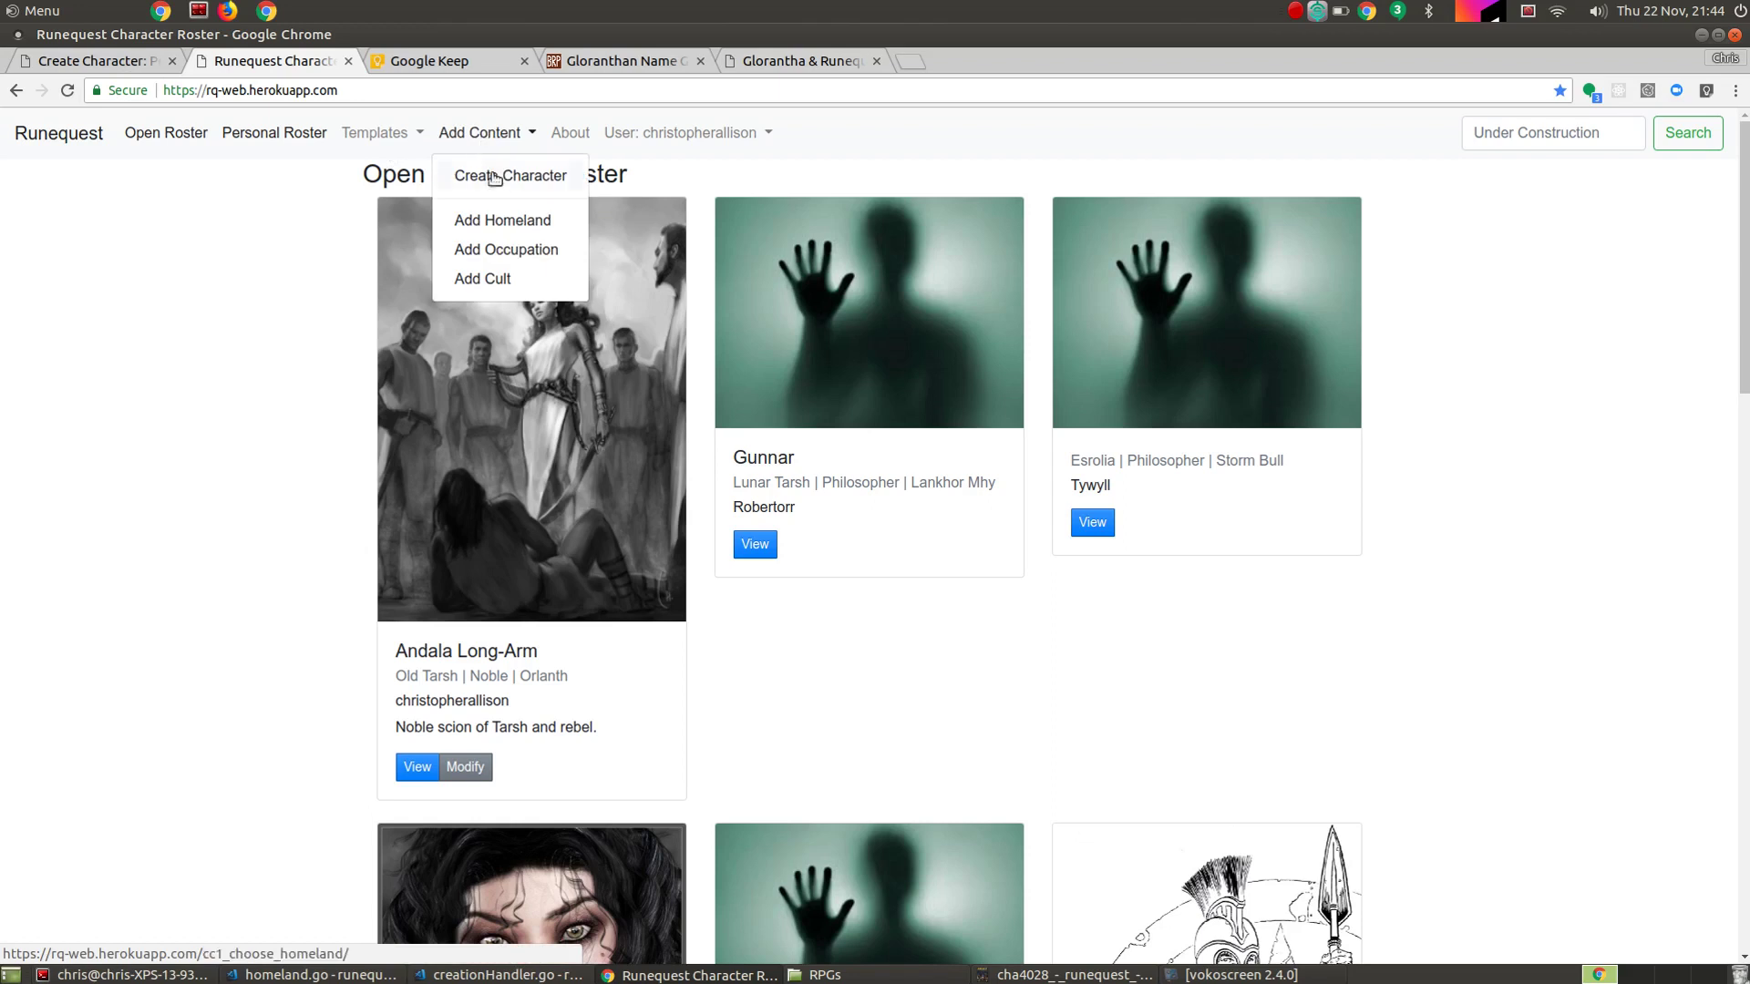
{"action": "left_click", "coordinate": [497, 177]}
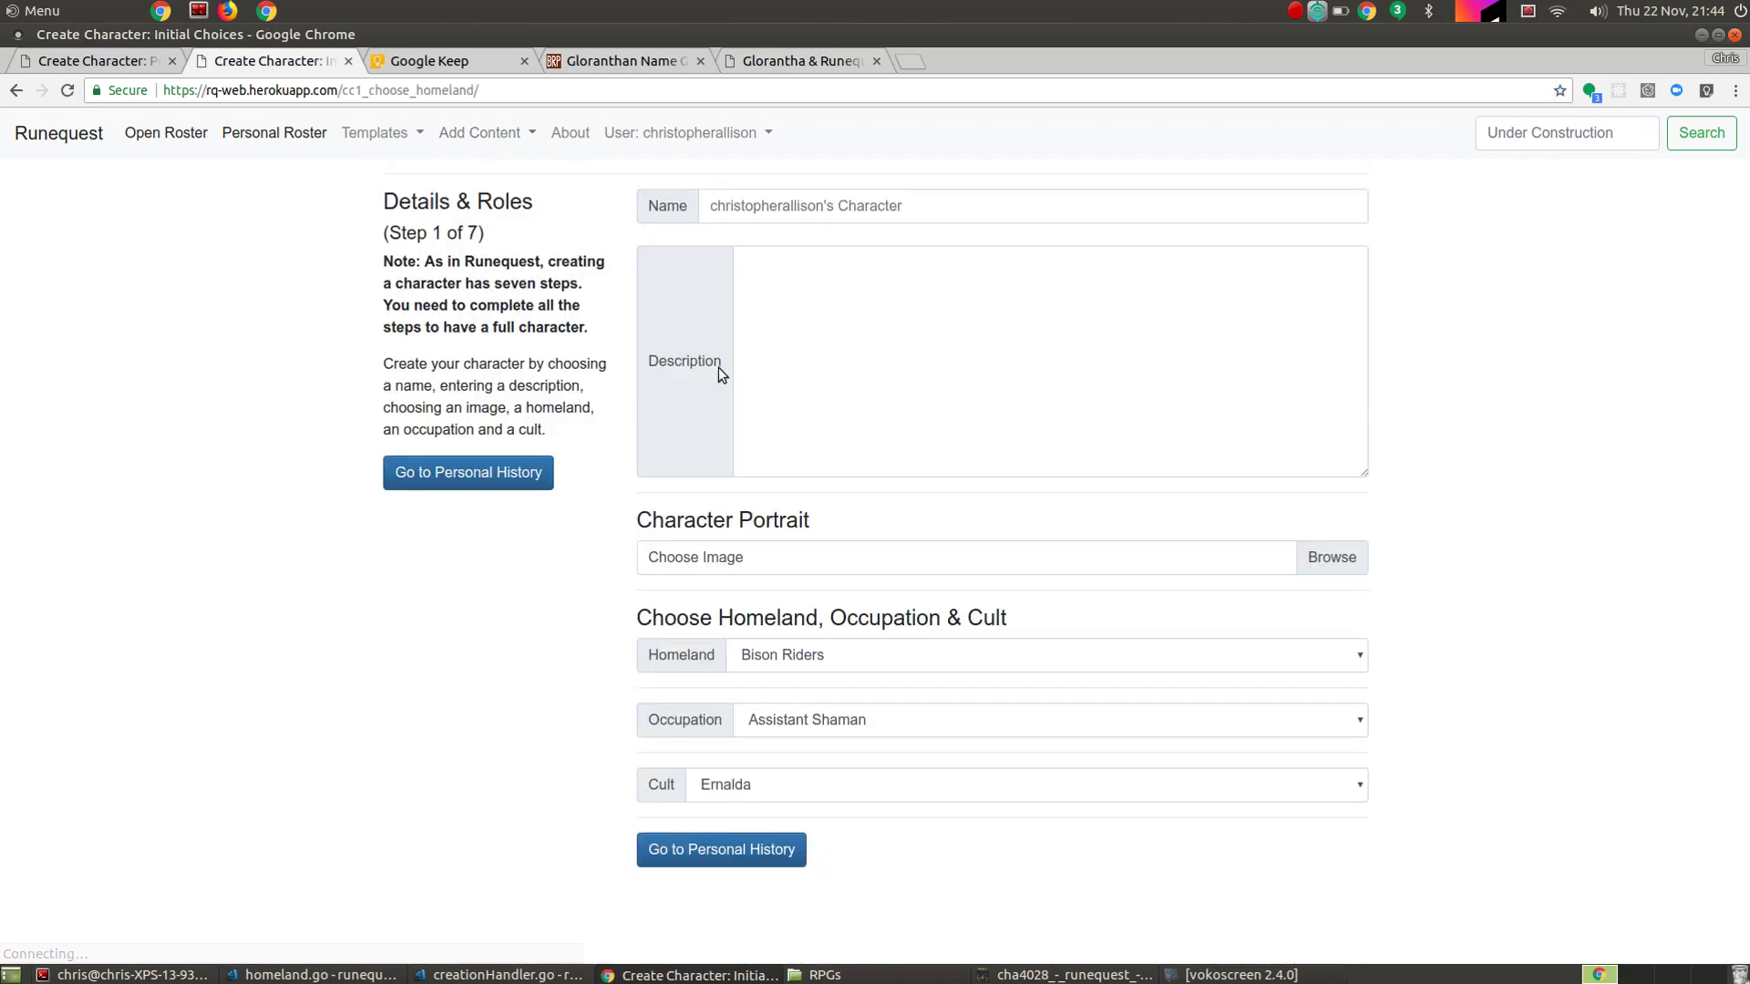
{"action": "left_click", "coordinate": [918, 203]}
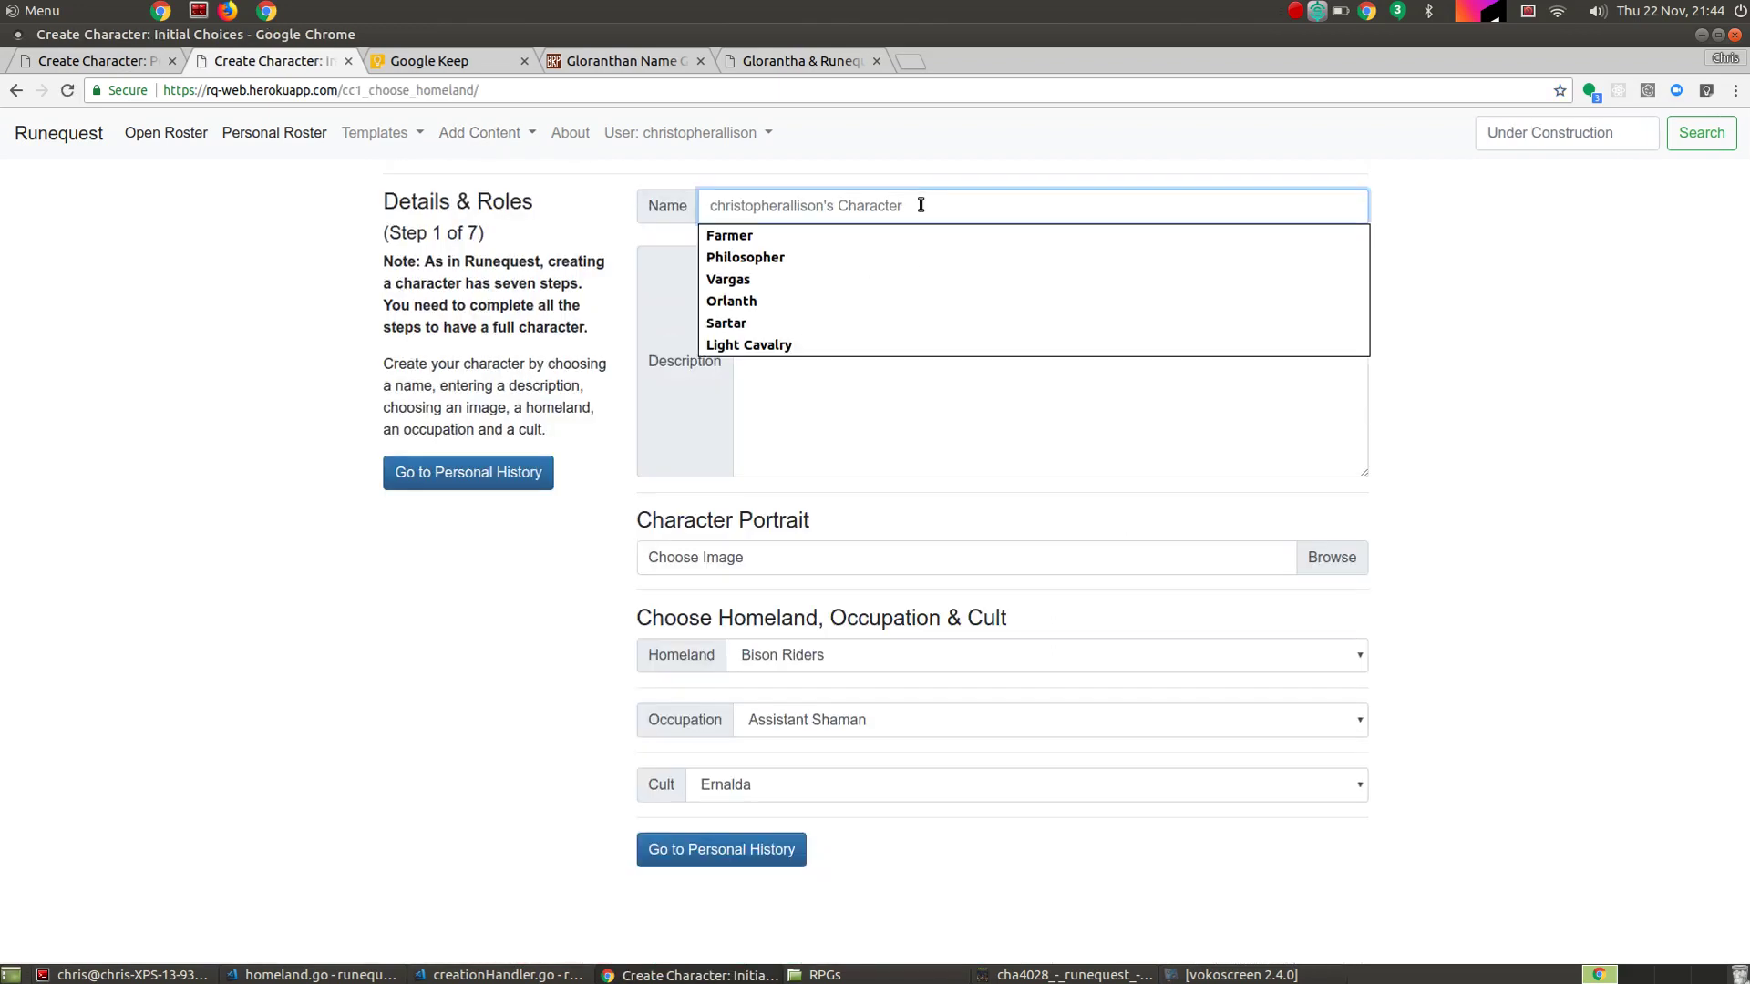
{"action": "type", "text": "Darmas"}
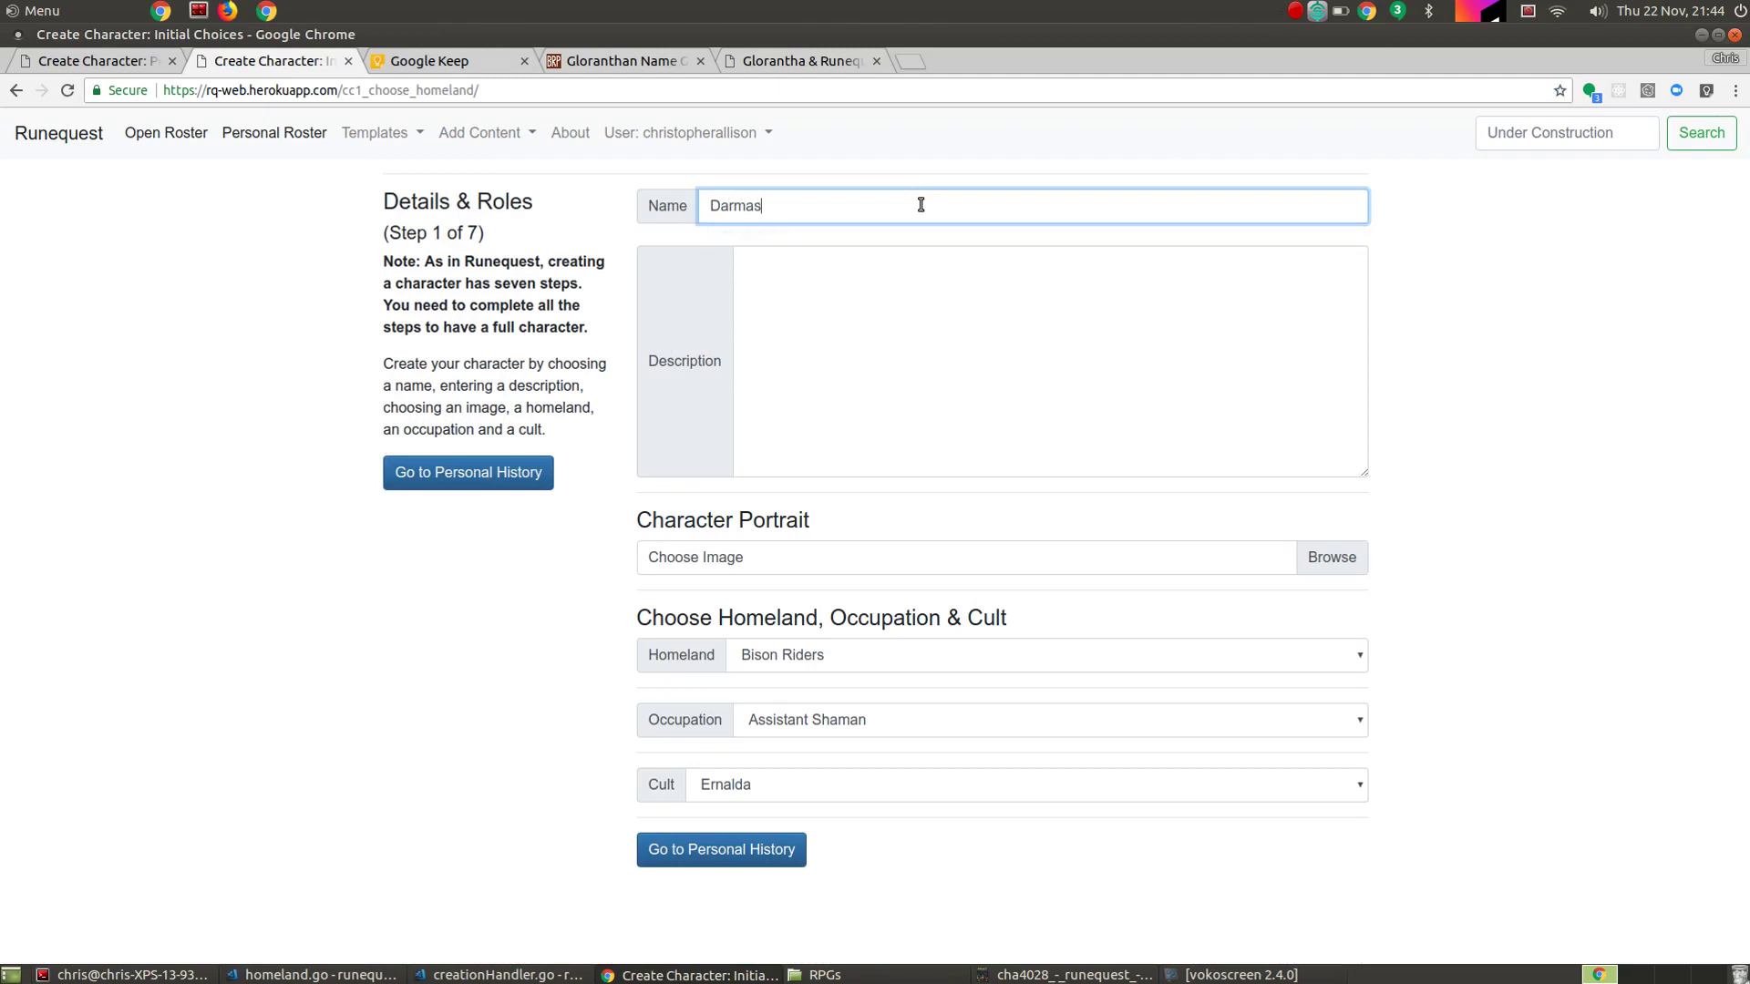
{"action": "type", "text": "t True-Face"}
{"action": "left_click", "coordinate": [1018, 298]}
{"action": "type", "text": "An earnest young warrior and potential hero."}
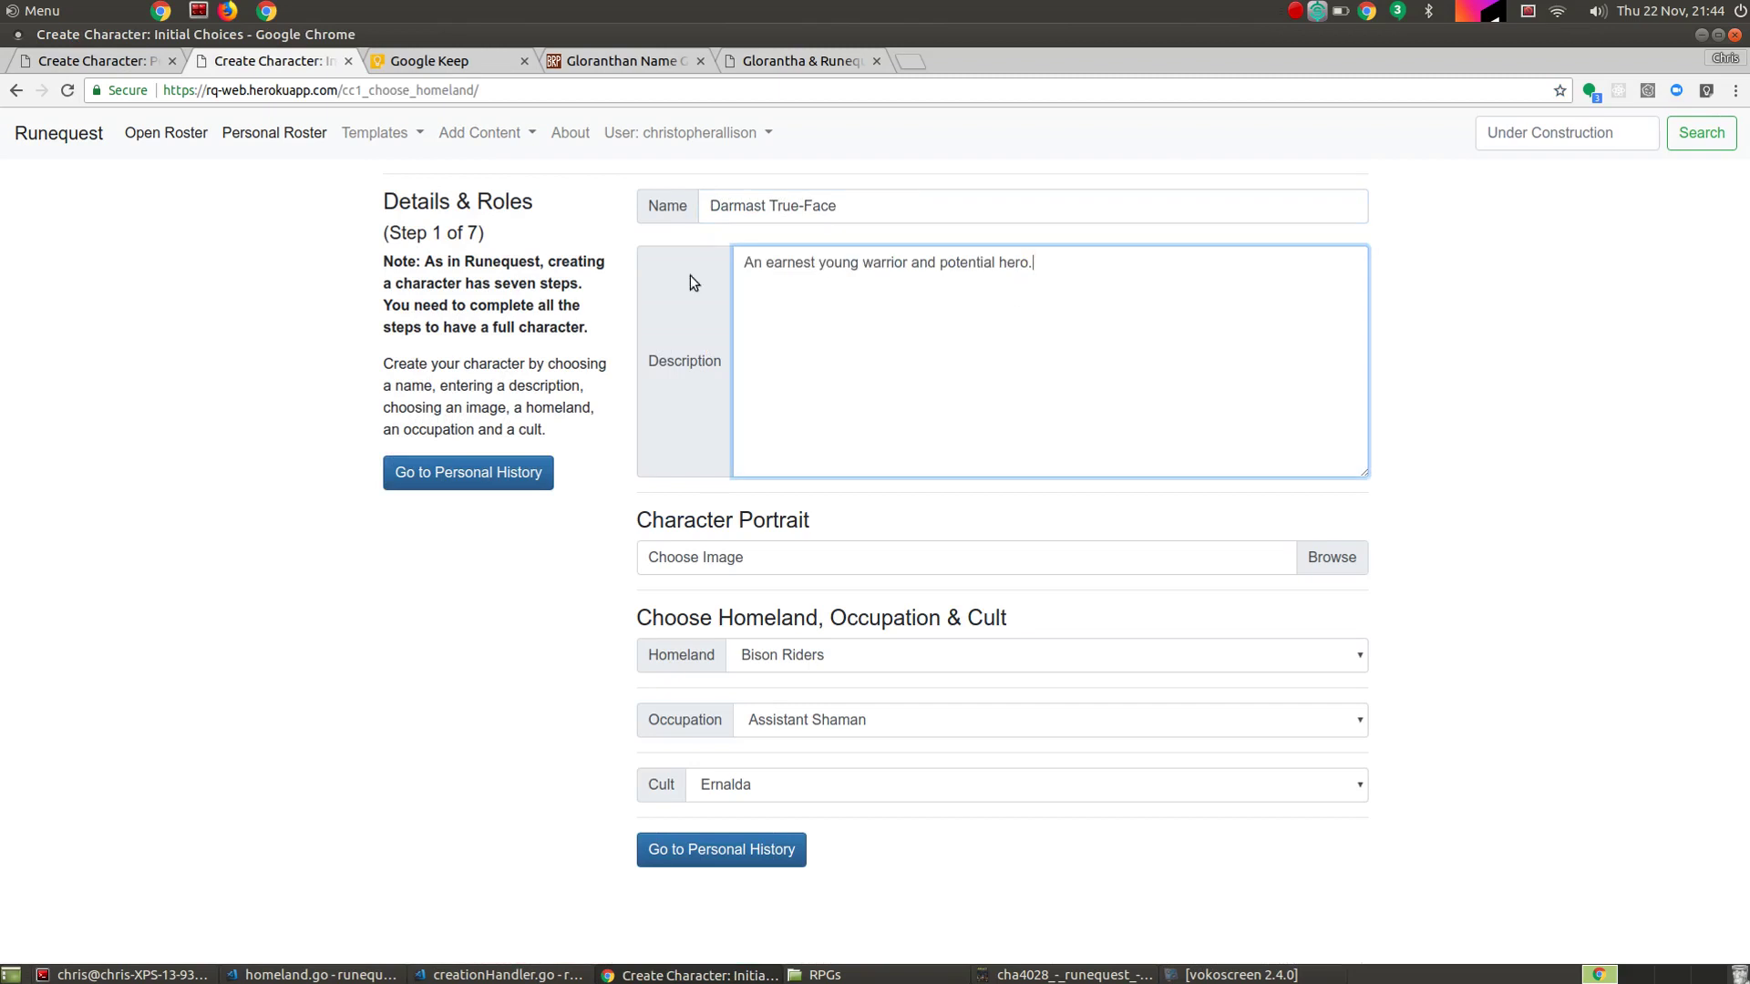
Preview the images in the pictures folder and settle on noble.jpg for the portrait.
{"action": "left_click", "coordinate": [763, 562]}
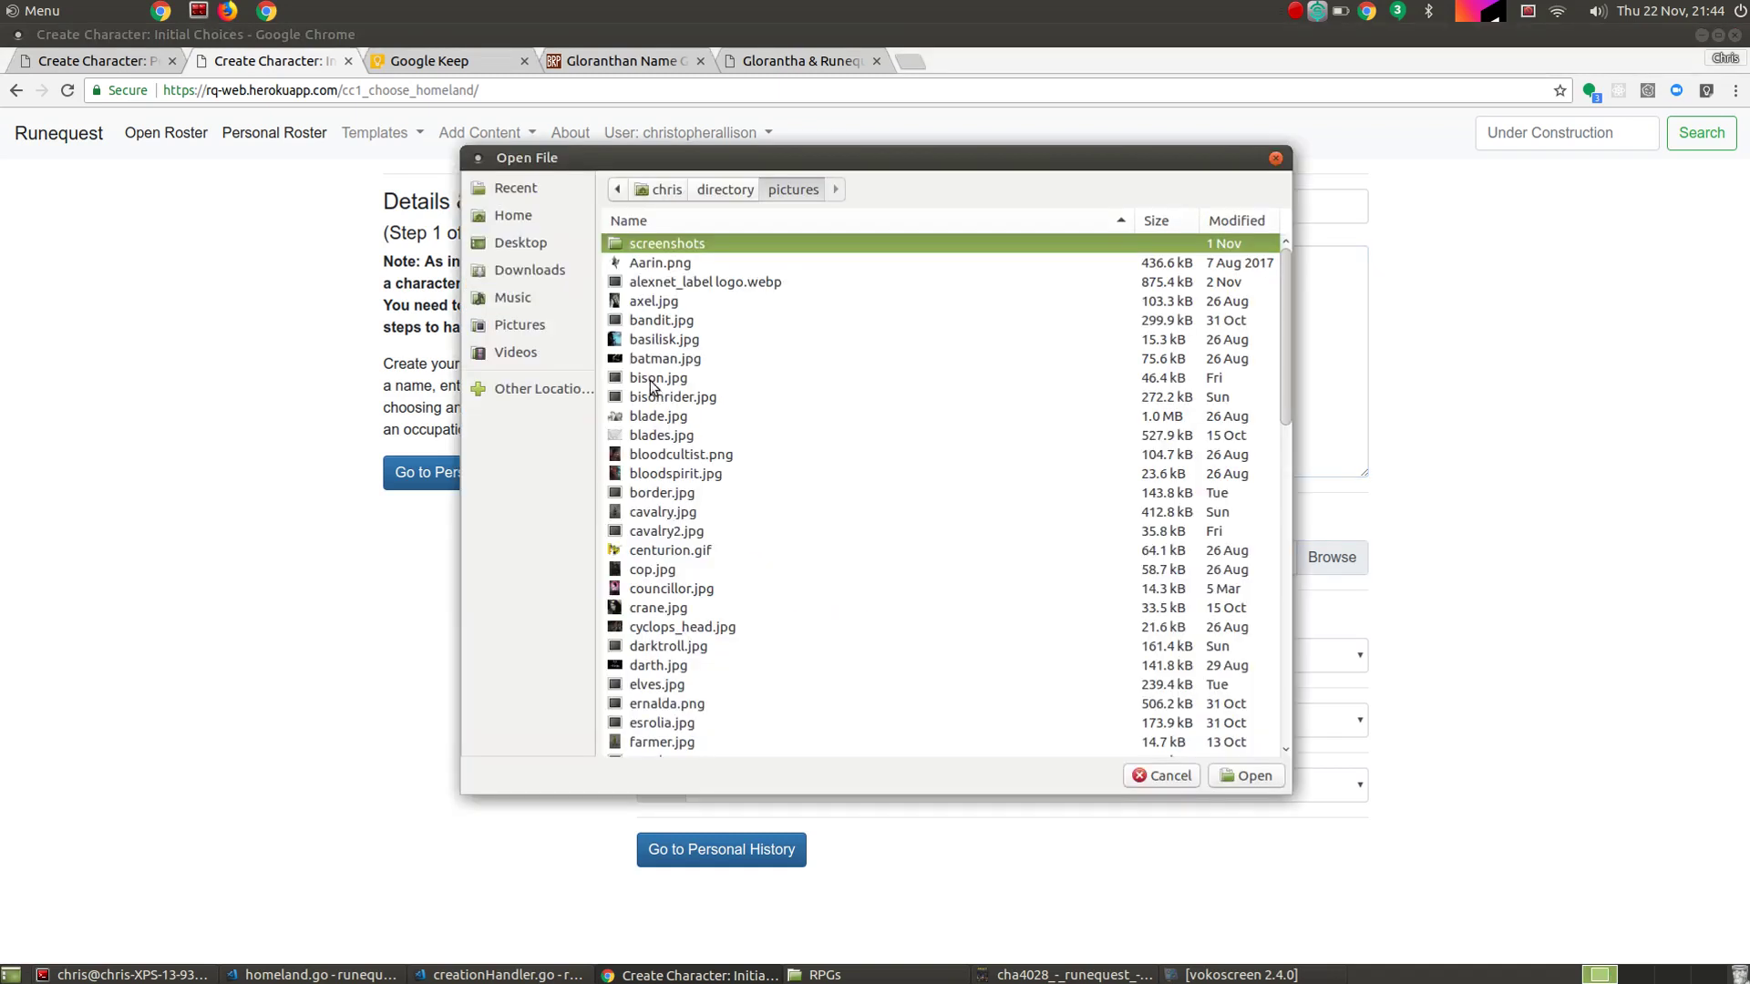
{"action": "scroll", "coordinate": [685, 661], "scroll_direction": "down", "scroll_amount": 3}
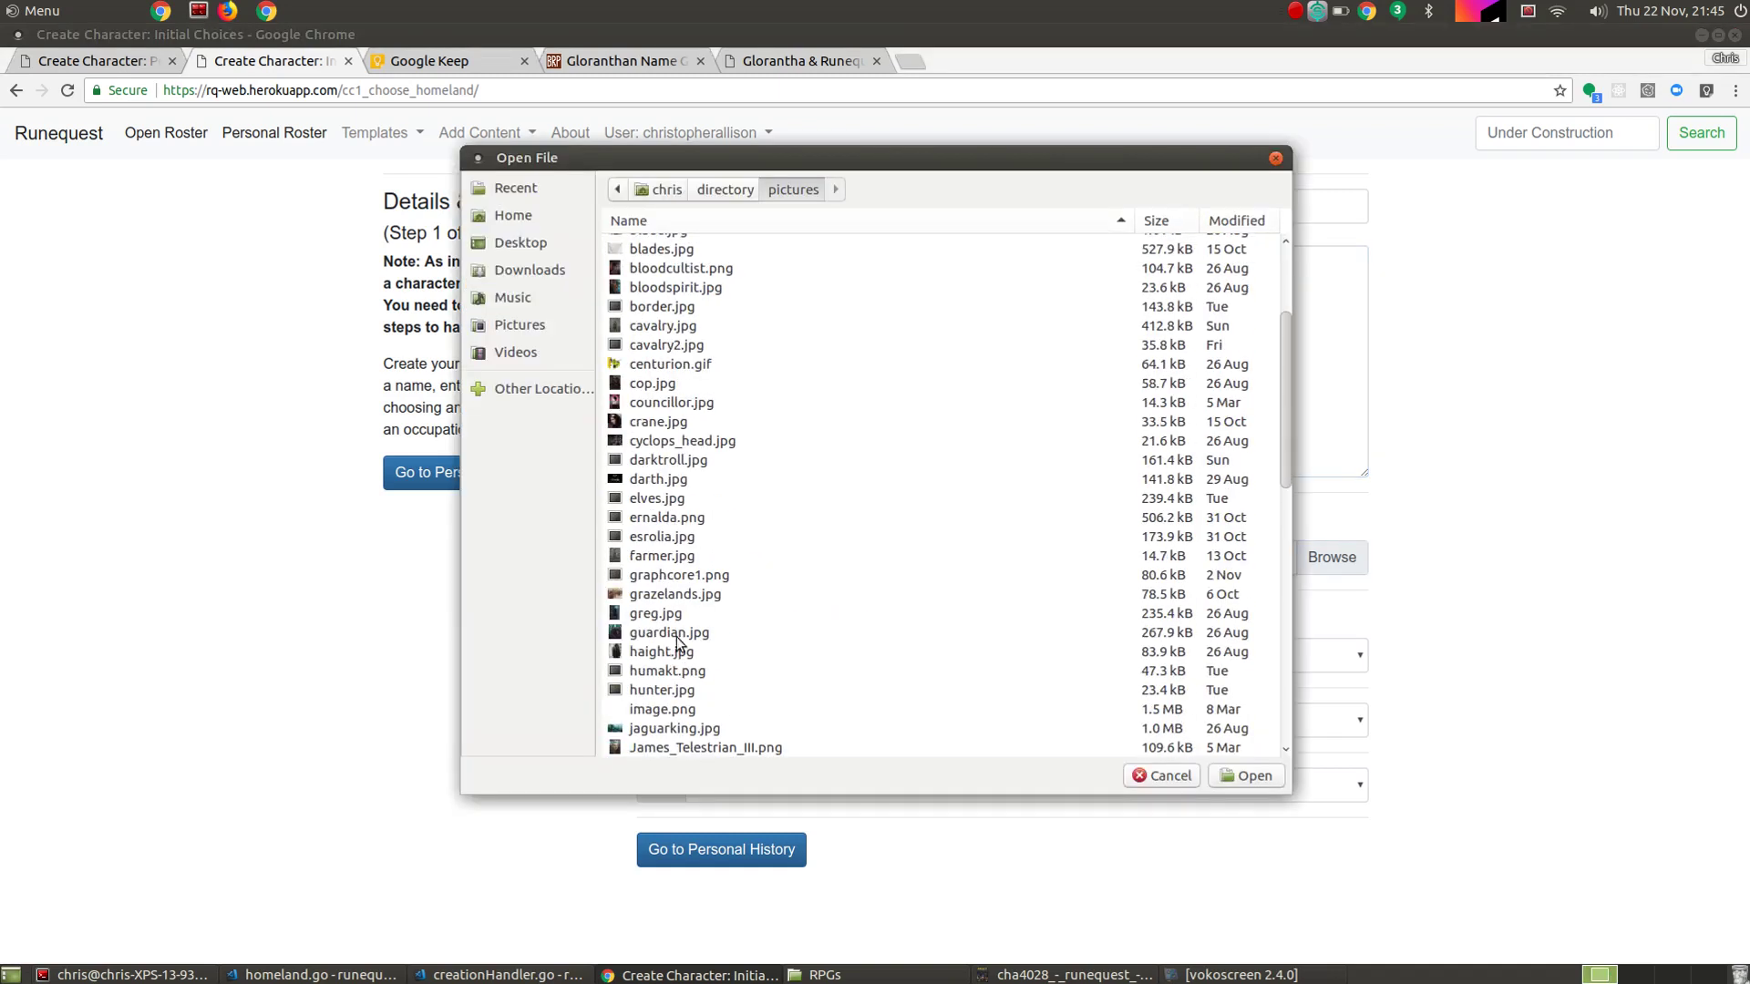
{"action": "left_click", "coordinate": [669, 618]}
{"action": "key", "text": "Down"}
{"action": "key", "text": "Down"}
{"action": "key", "text": "Down"}
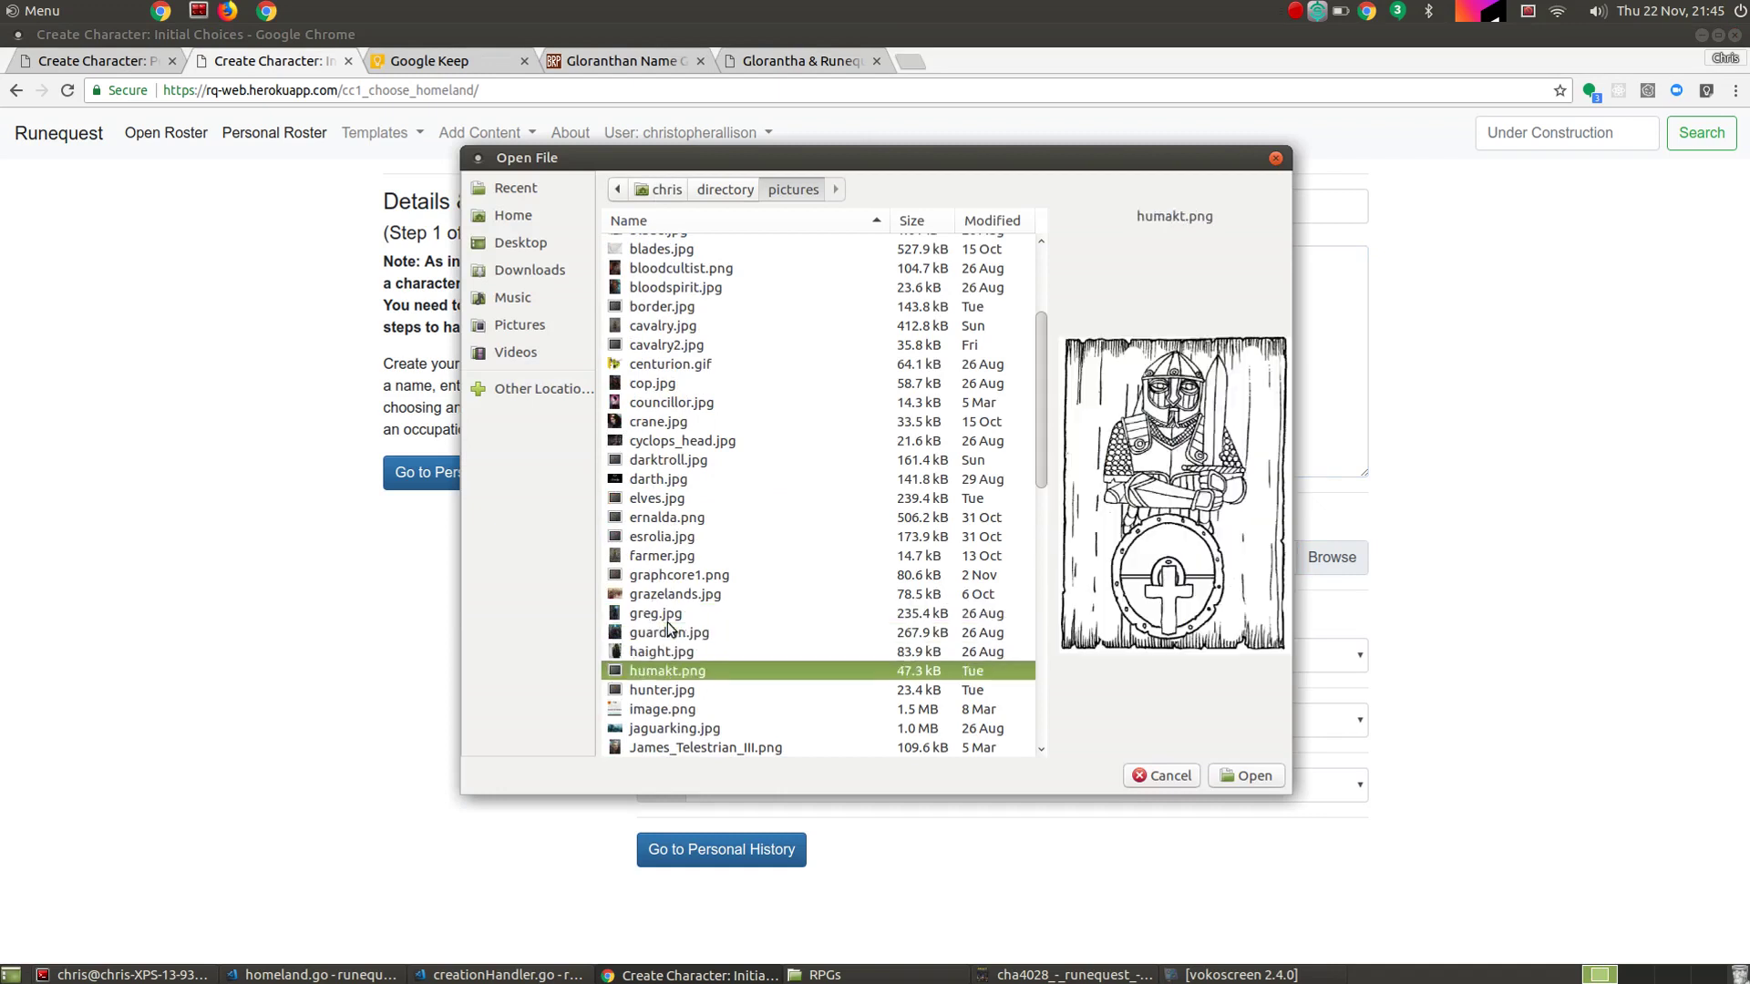
{"action": "key", "text": "Down"}
{"action": "key", "text": "Down"}
{"action": "key", "text": "Down"}
{"action": "key", "text": "Down"}
{"action": "key", "text": "Down"}
{"action": "key", "text": "Down"}
{"action": "key", "text": "Down"}
{"action": "key", "text": "Down"}
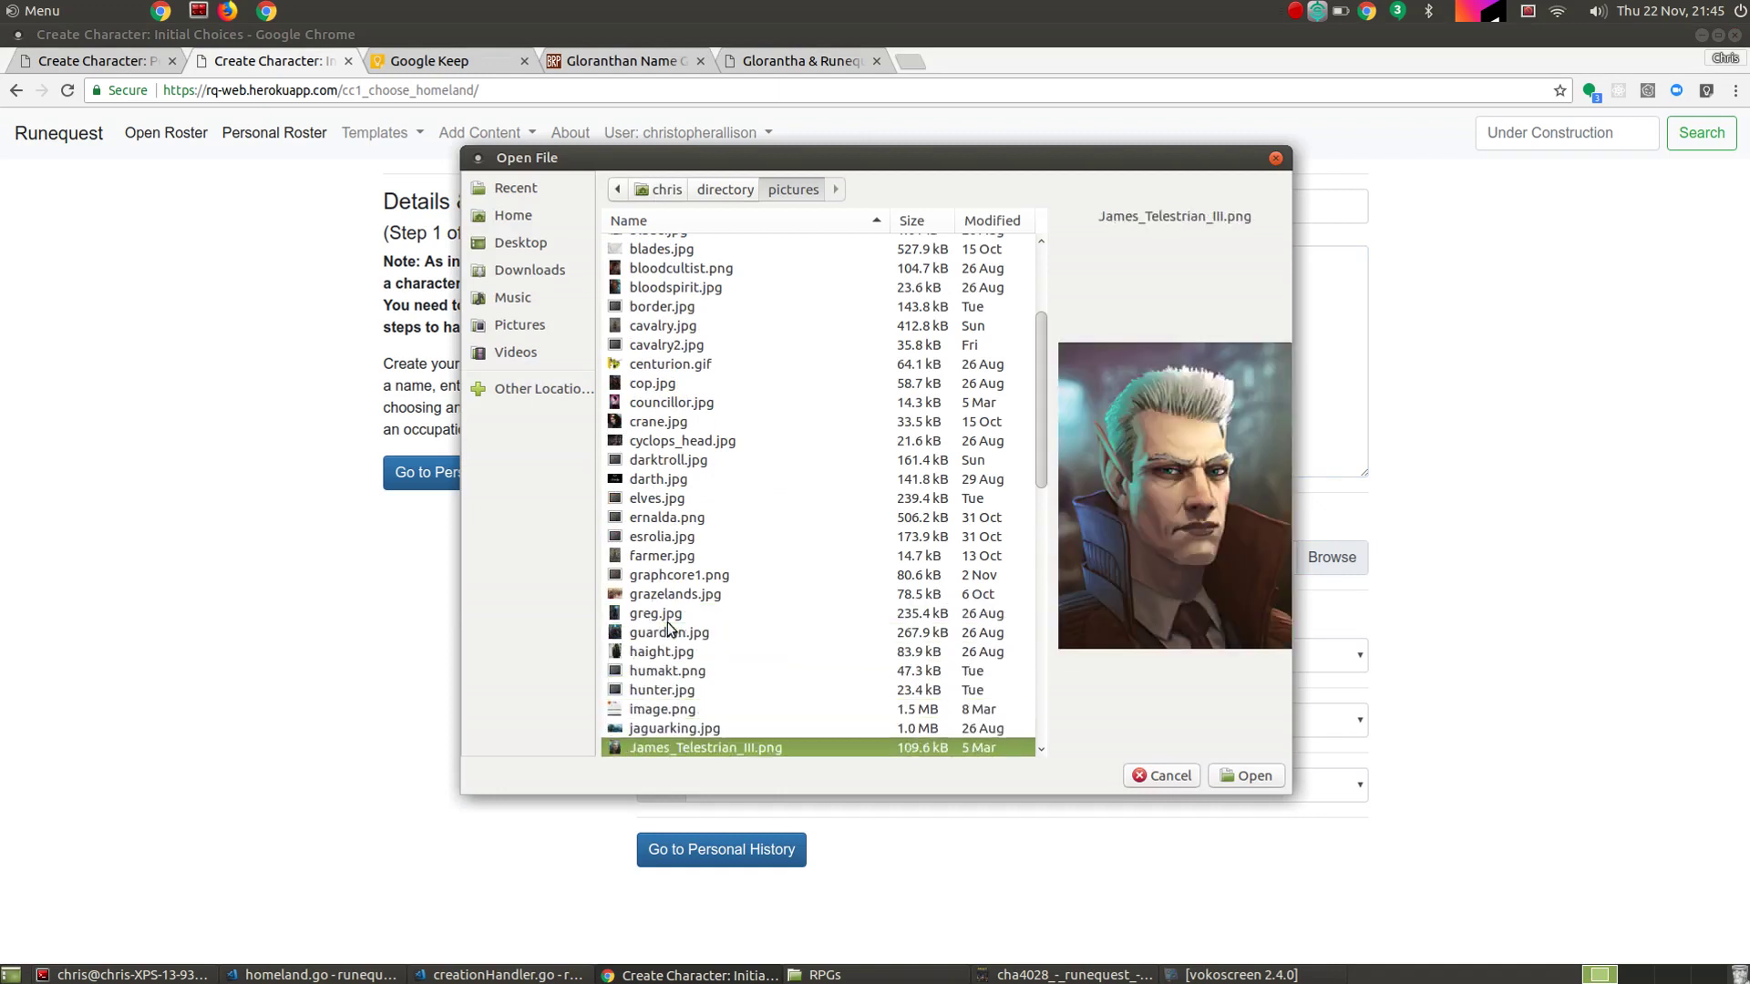
{"action": "key", "text": "Down"}
{"action": "key", "text": "Down"}
{"action": "key", "text": "Down"}
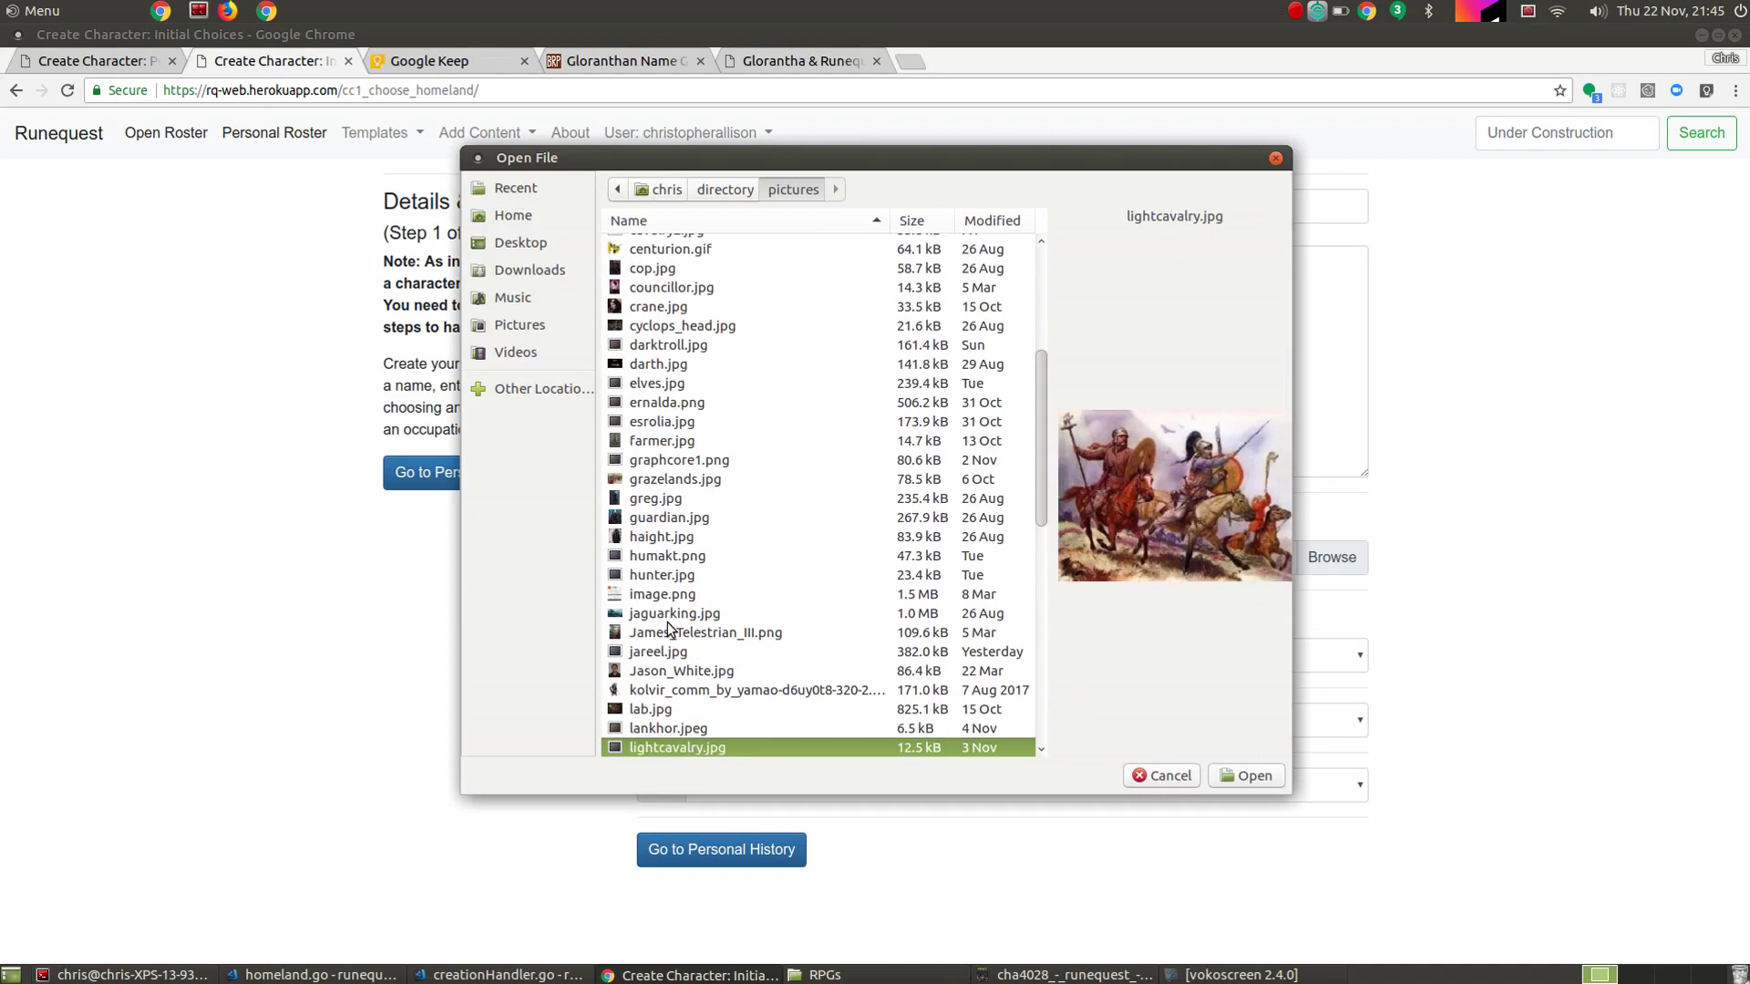
{"action": "key", "text": "Down"}
{"action": "key", "text": "Down"}
{"action": "key", "text": "Down"}
{"action": "key", "text": "Down"}
{"action": "key", "text": "Down"}
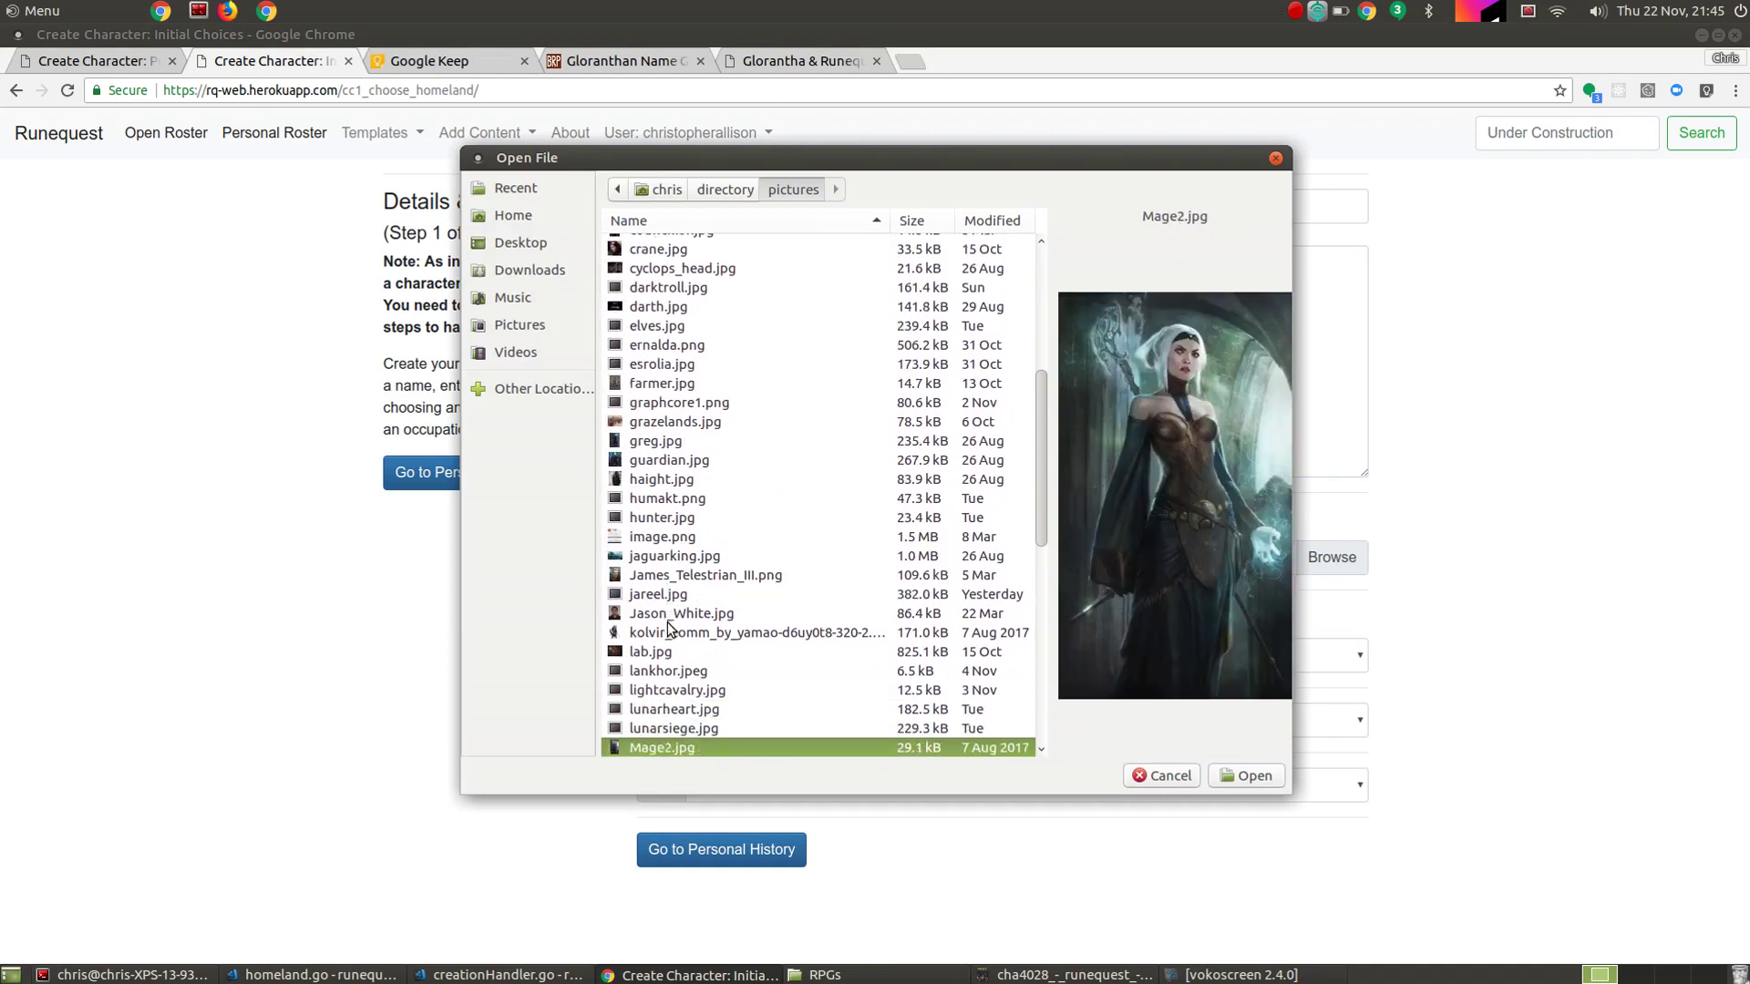
{"action": "key", "text": "Down"}
{"action": "key", "text": "Down"}
{"action": "key", "text": "Down"}
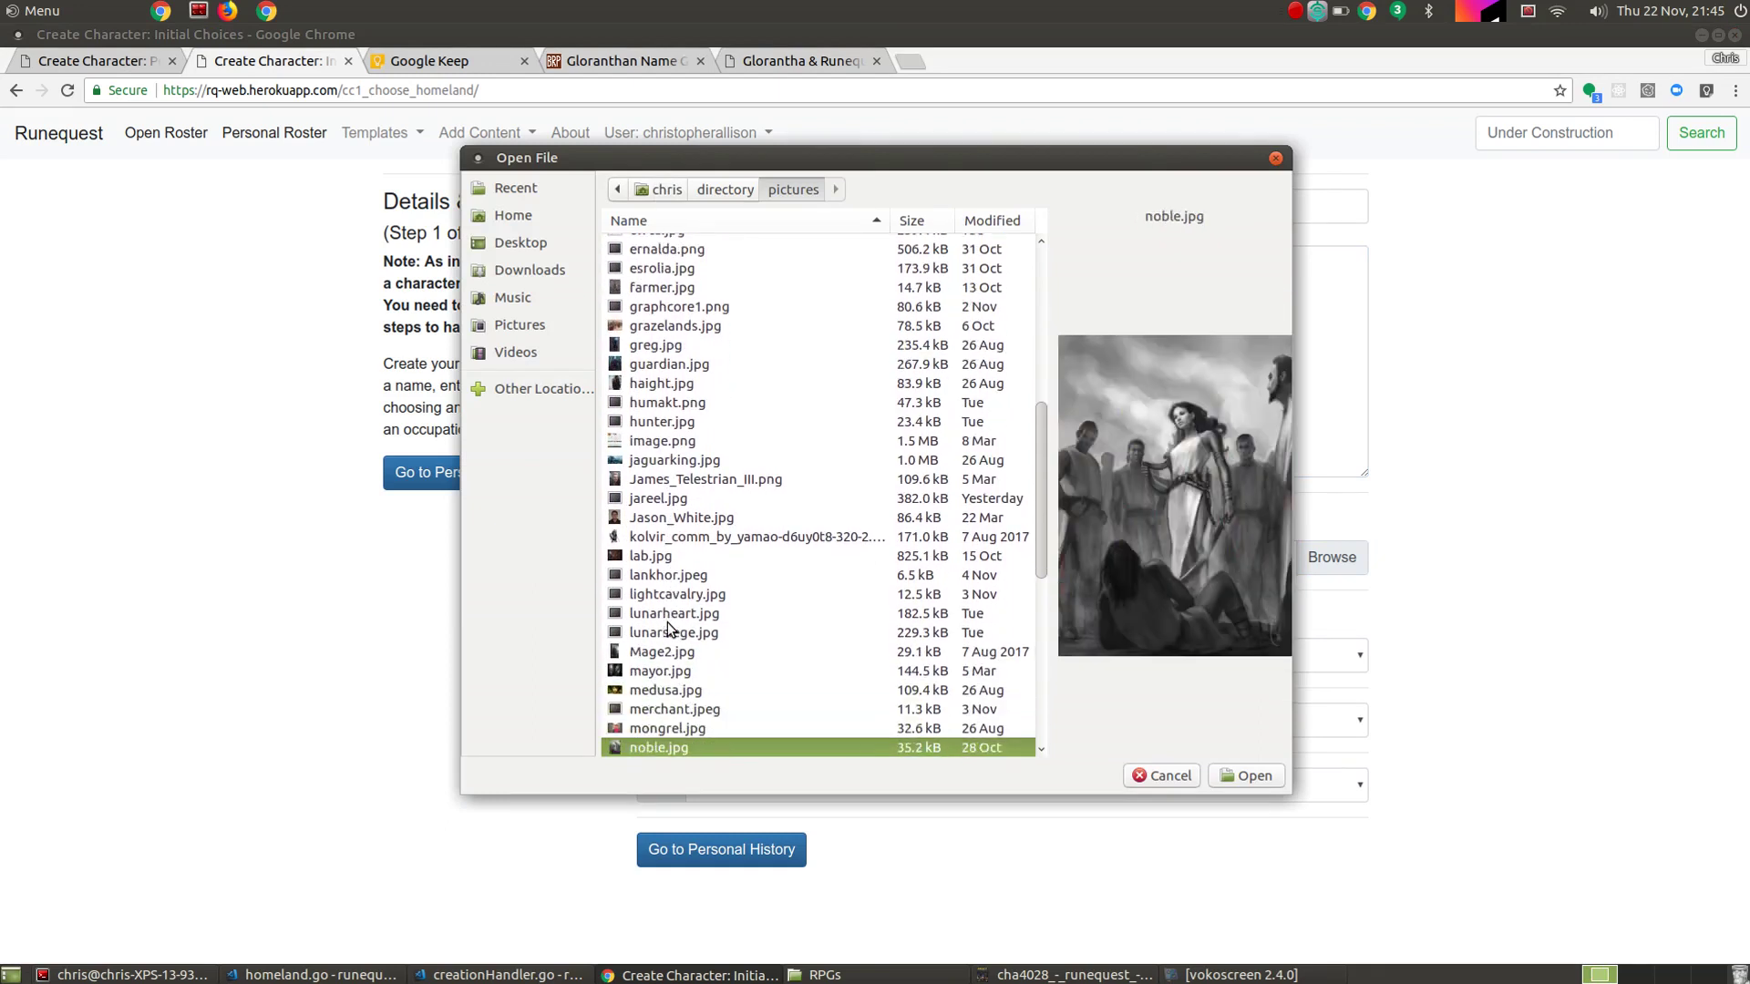
{"action": "key", "text": "Up"}
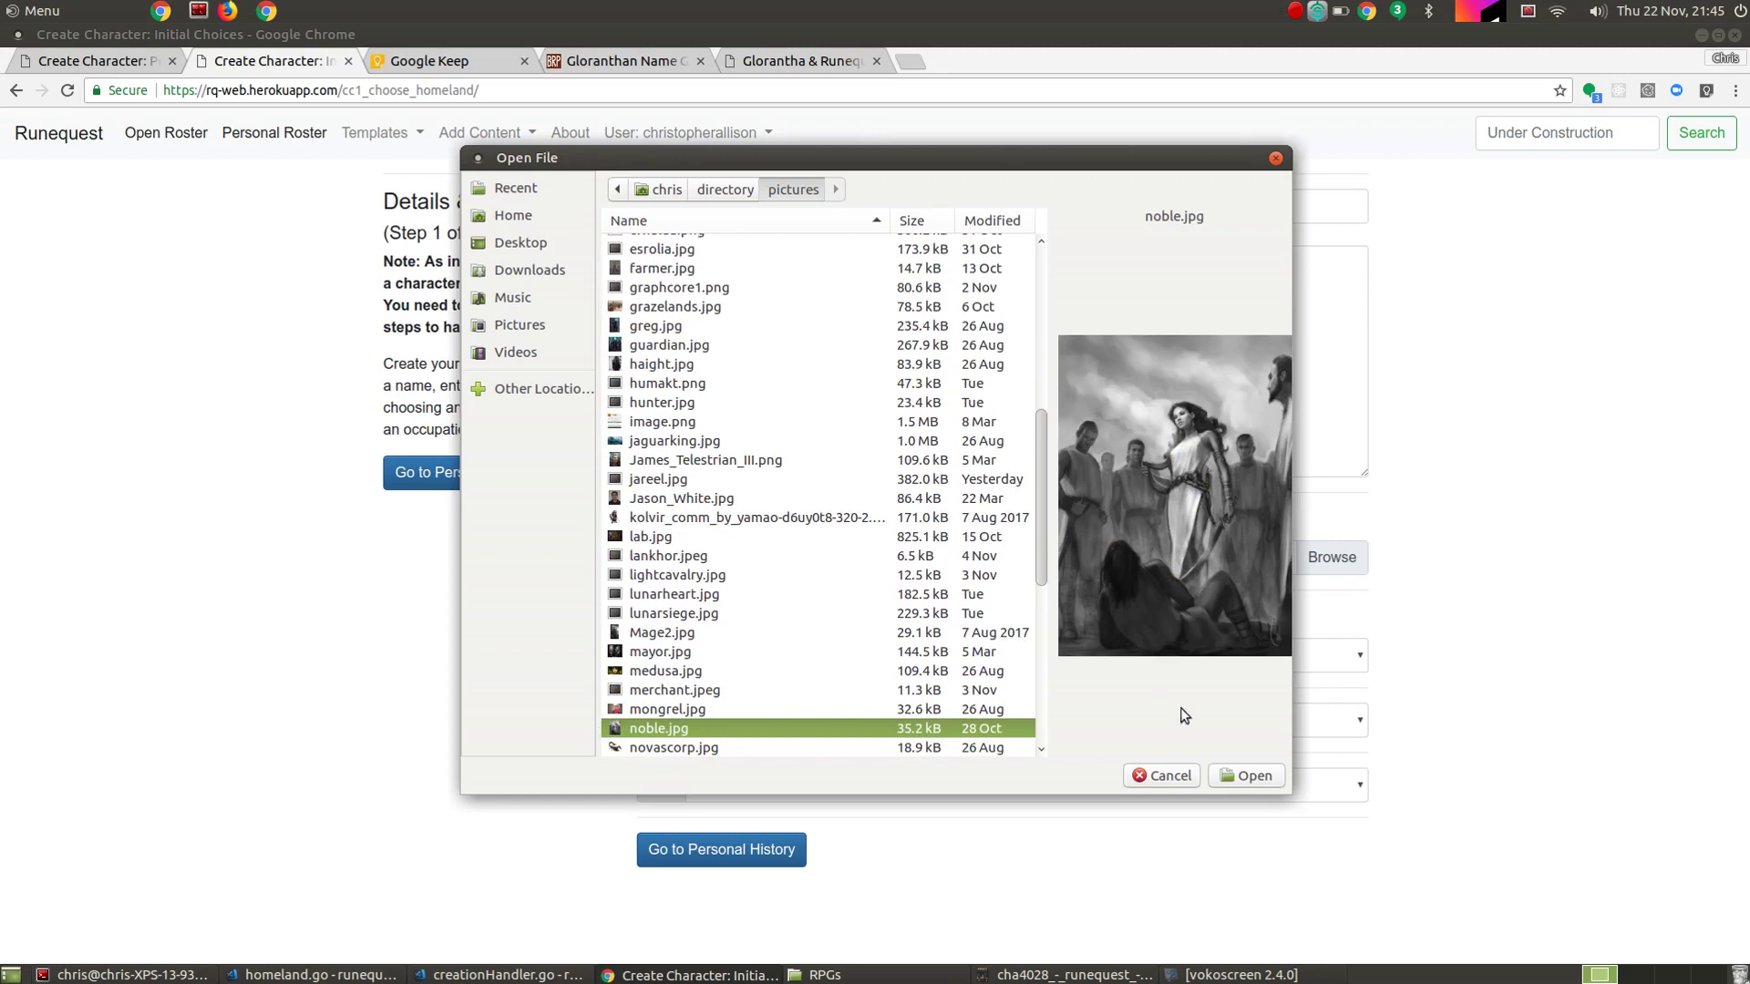
Confirm noble.jpg, choose Old Tarsh, Light Infantry and Storm Bull, and continue to Personal History.
{"action": "left_click", "coordinate": [1253, 777]}
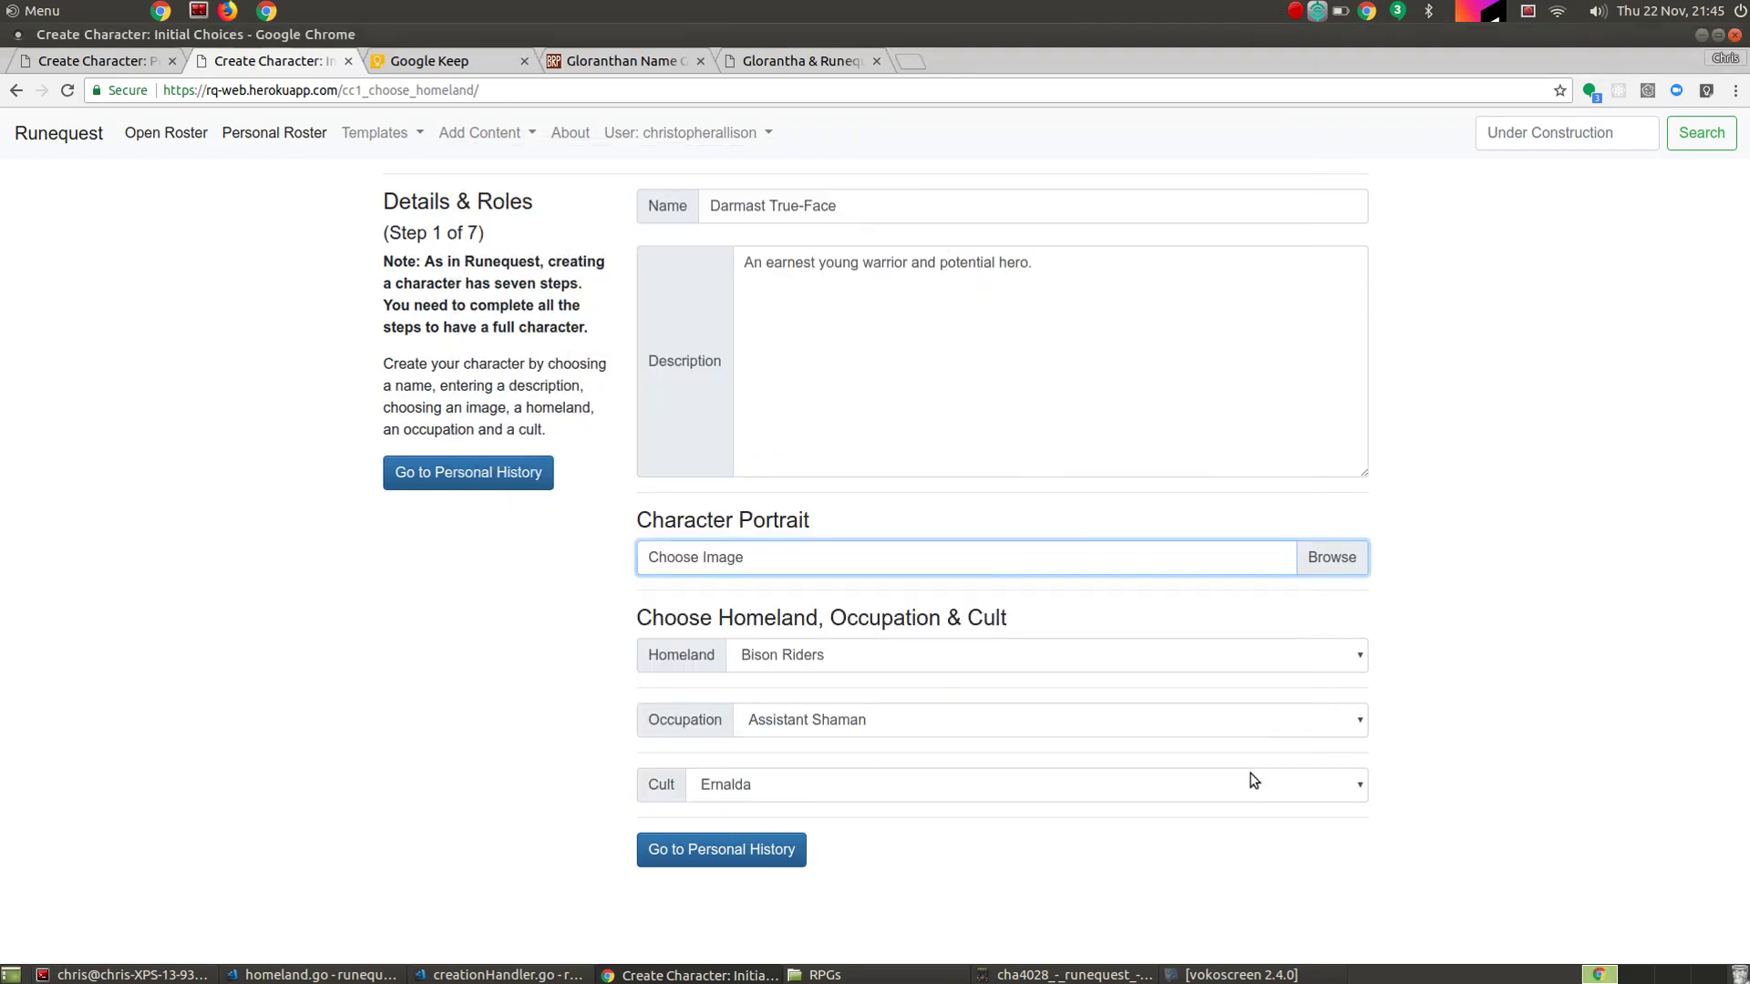
{"action": "left_click", "coordinate": [835, 656]}
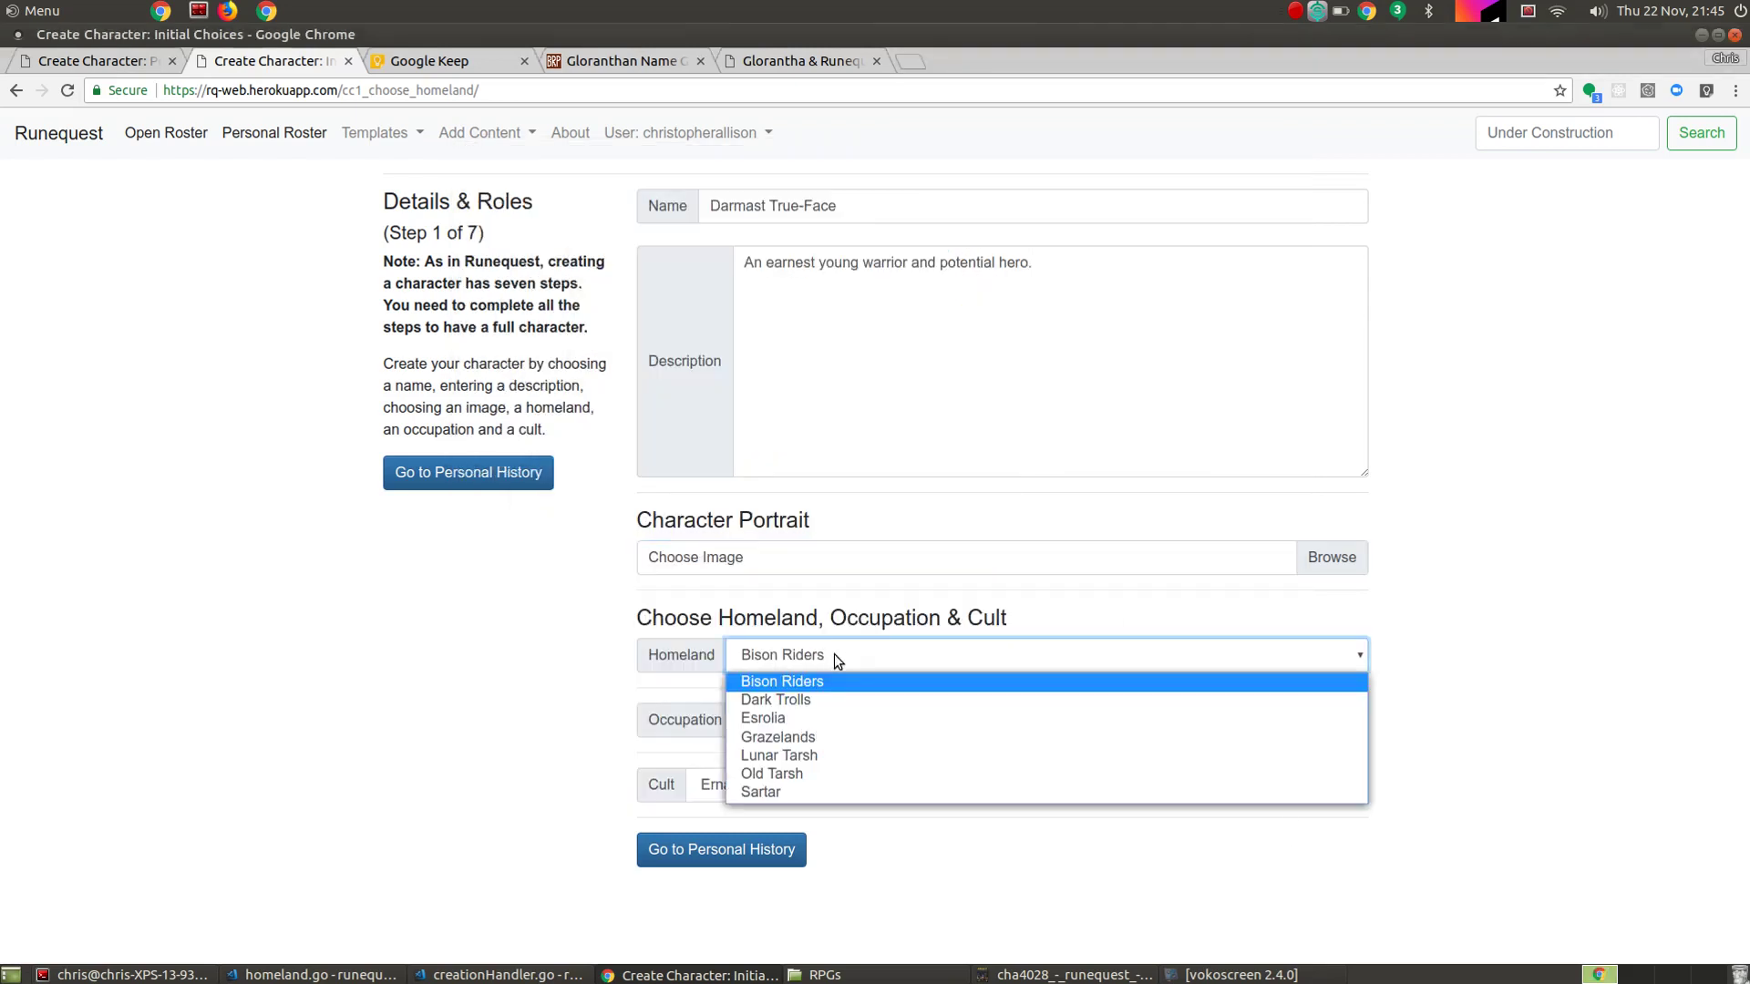
{"action": "left_click", "coordinate": [785, 775]}
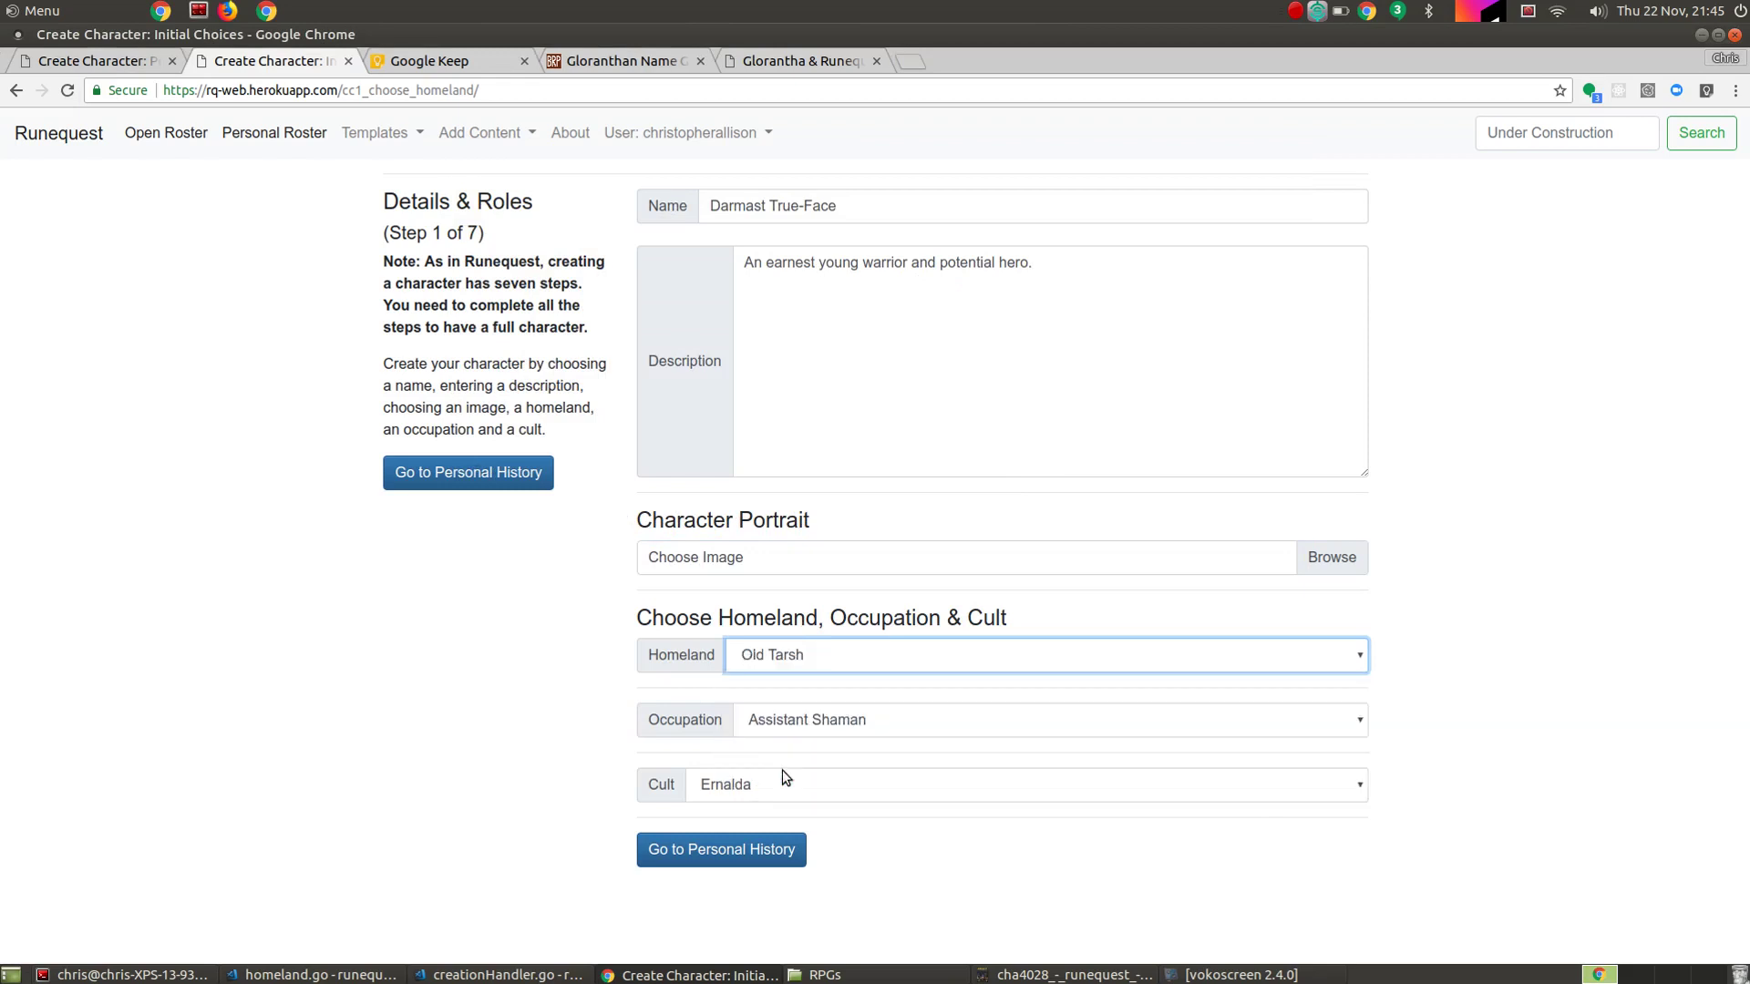
{"action": "left_click", "coordinate": [880, 721]}
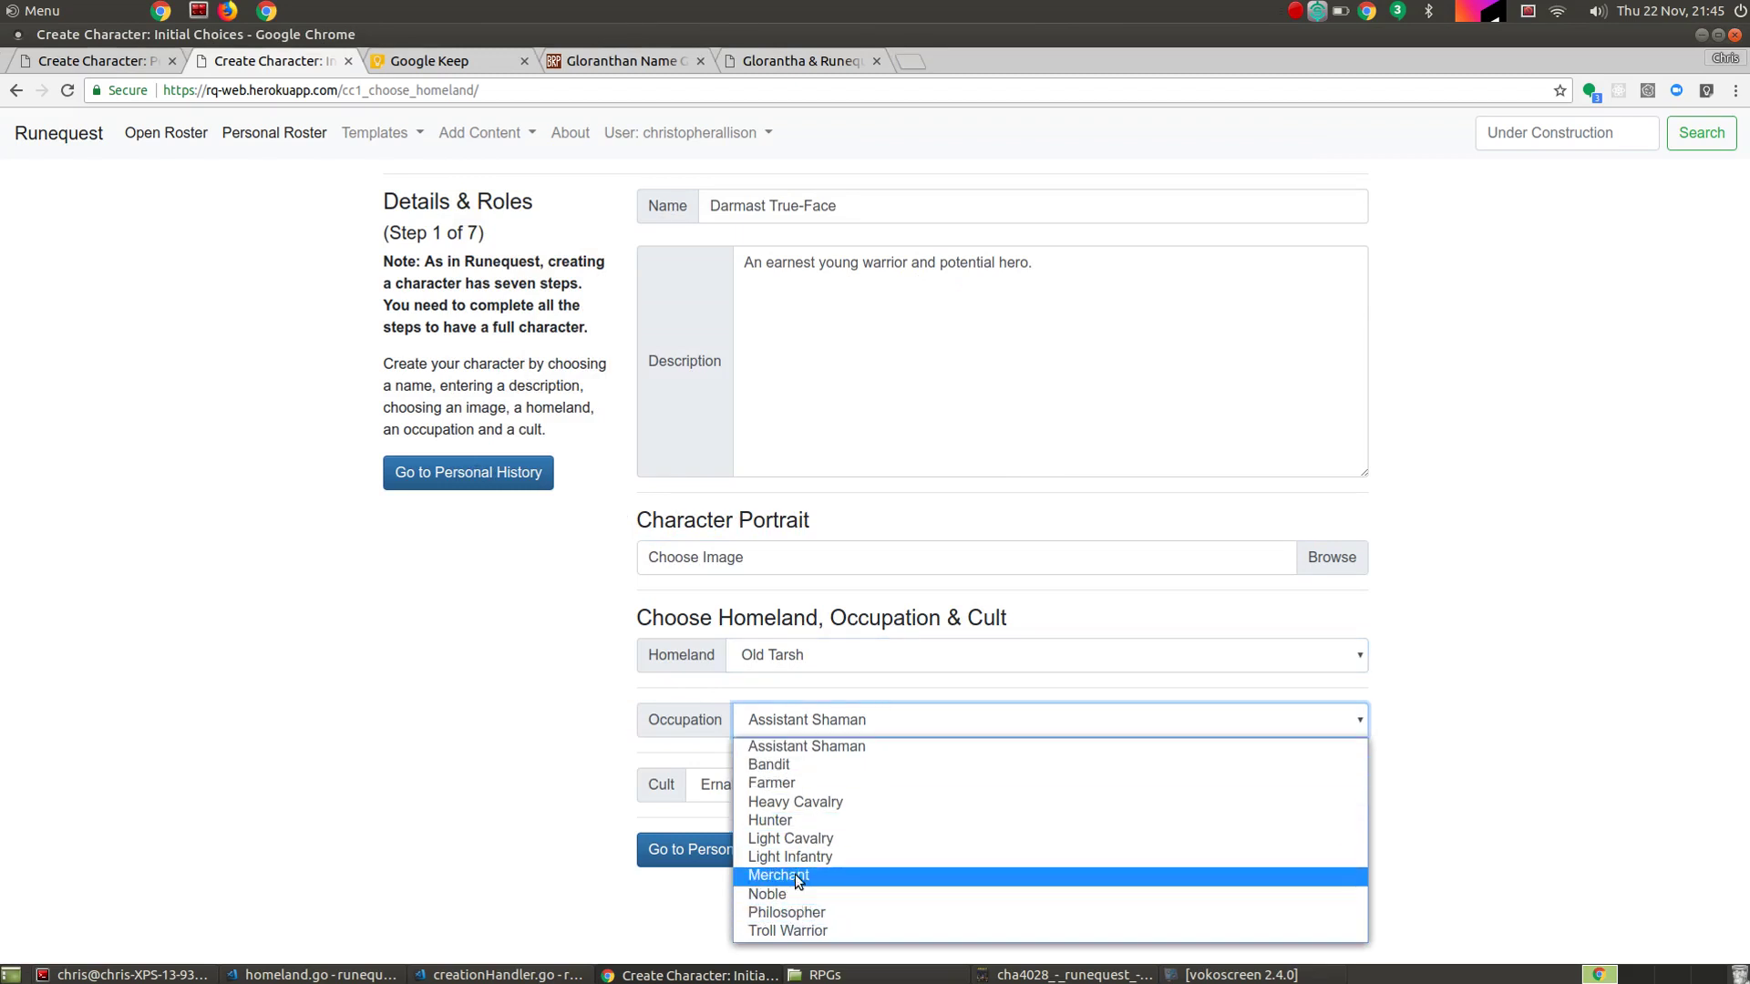
{"action": "left_click", "coordinate": [814, 855]}
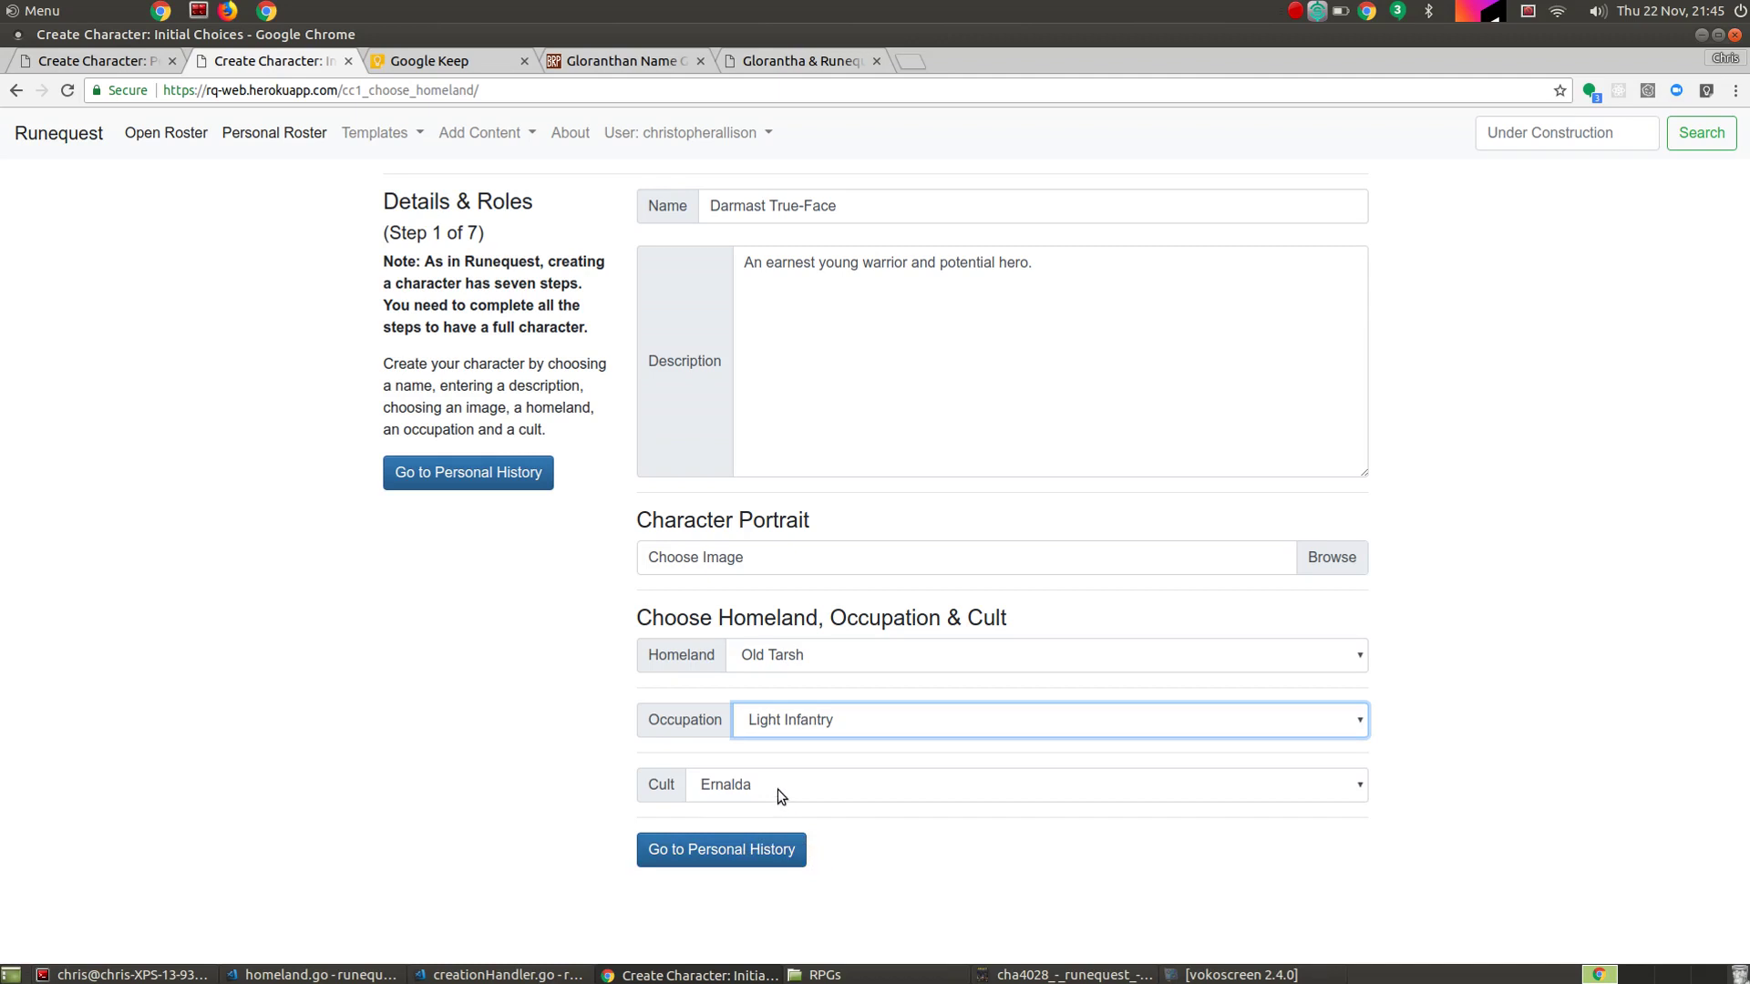
{"action": "left_click", "coordinate": [778, 790]}
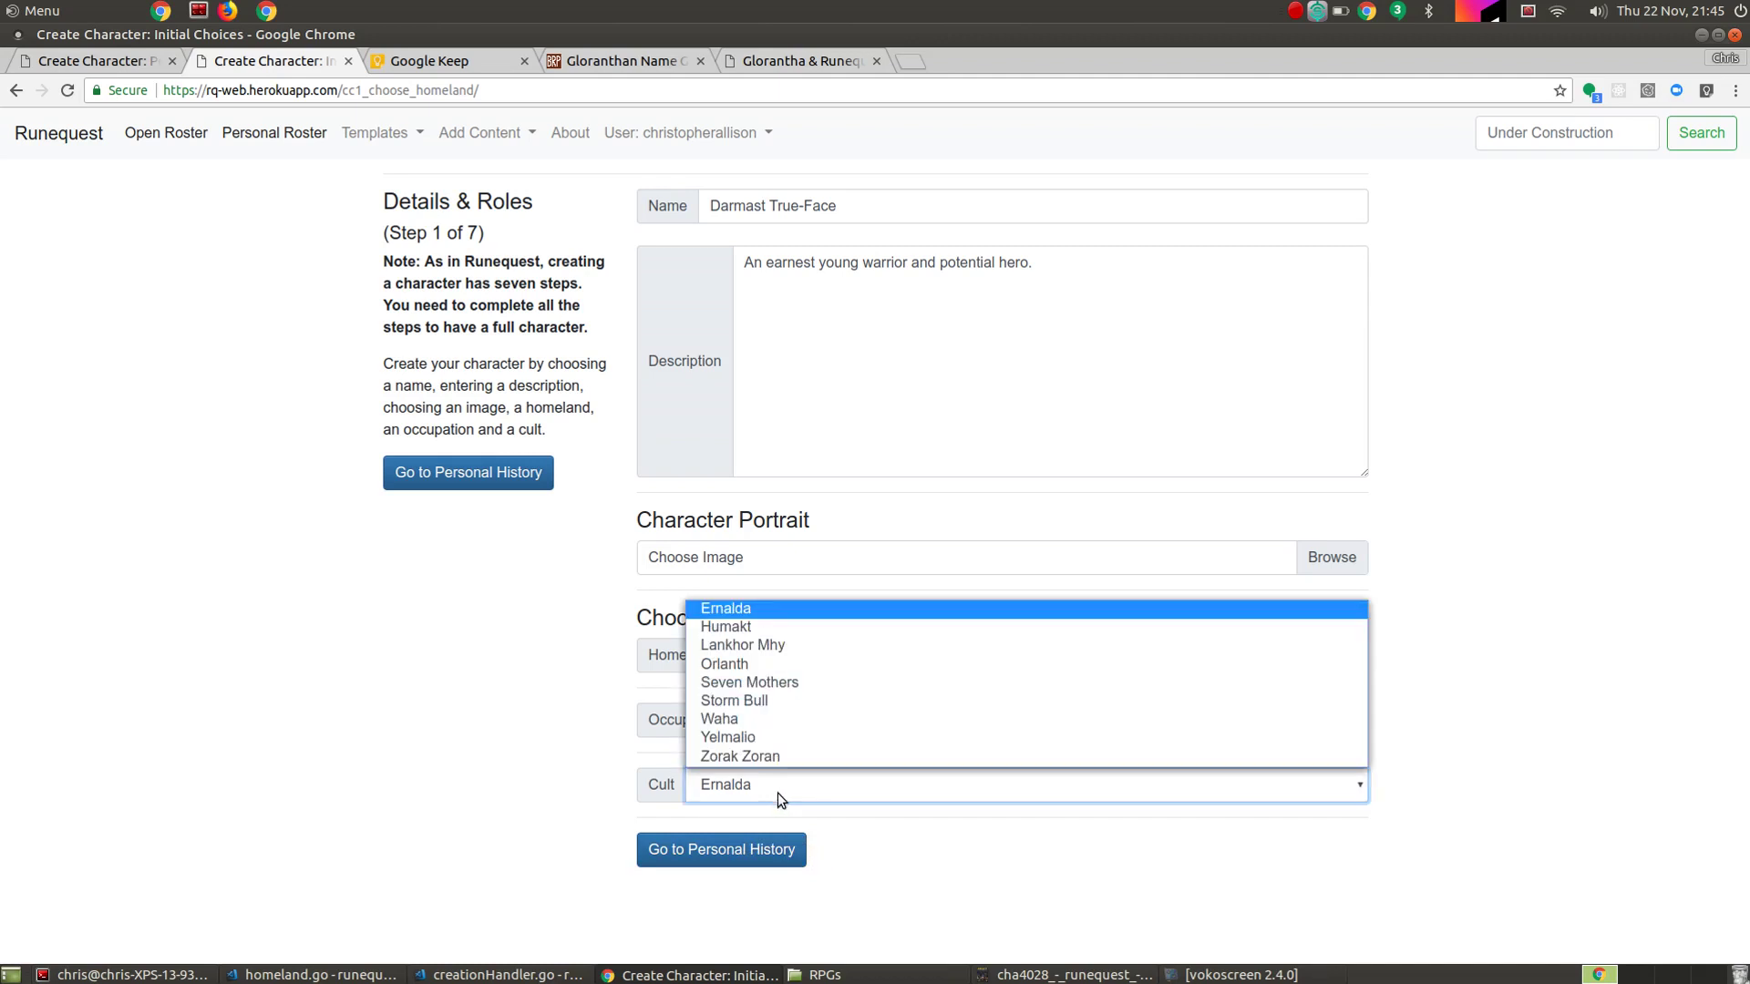
{"action": "left_click", "coordinate": [765, 701]}
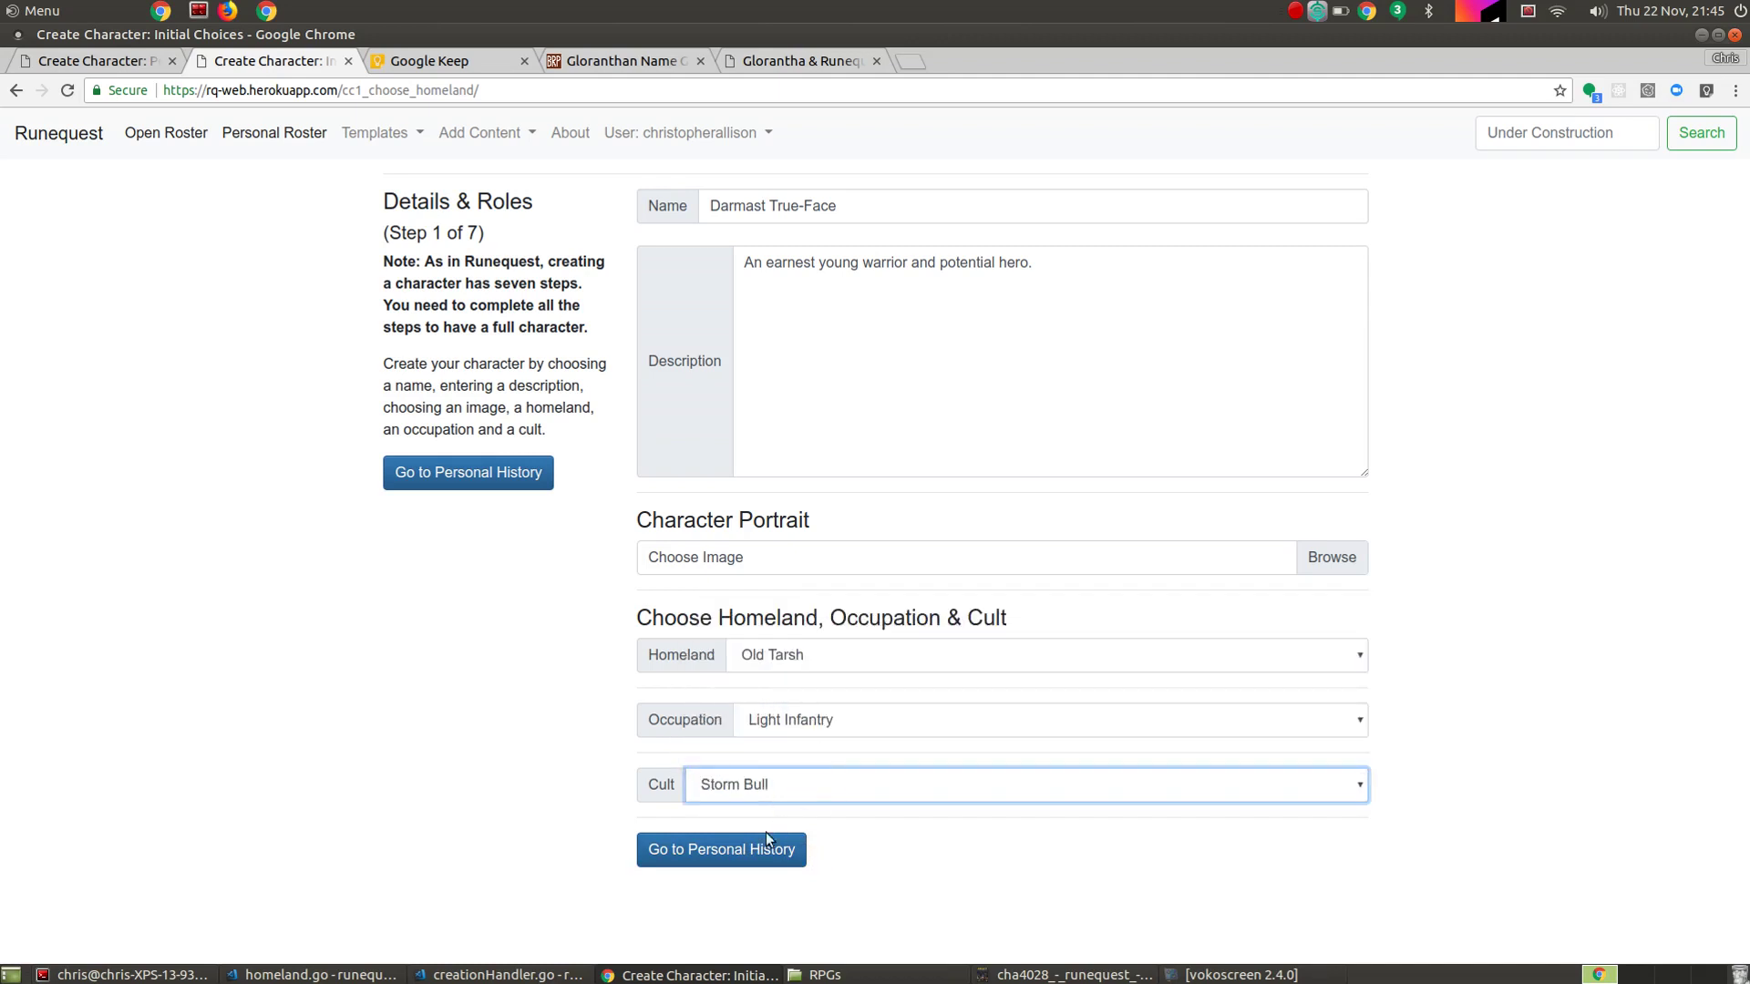
{"action": "left_click", "coordinate": [742, 853]}
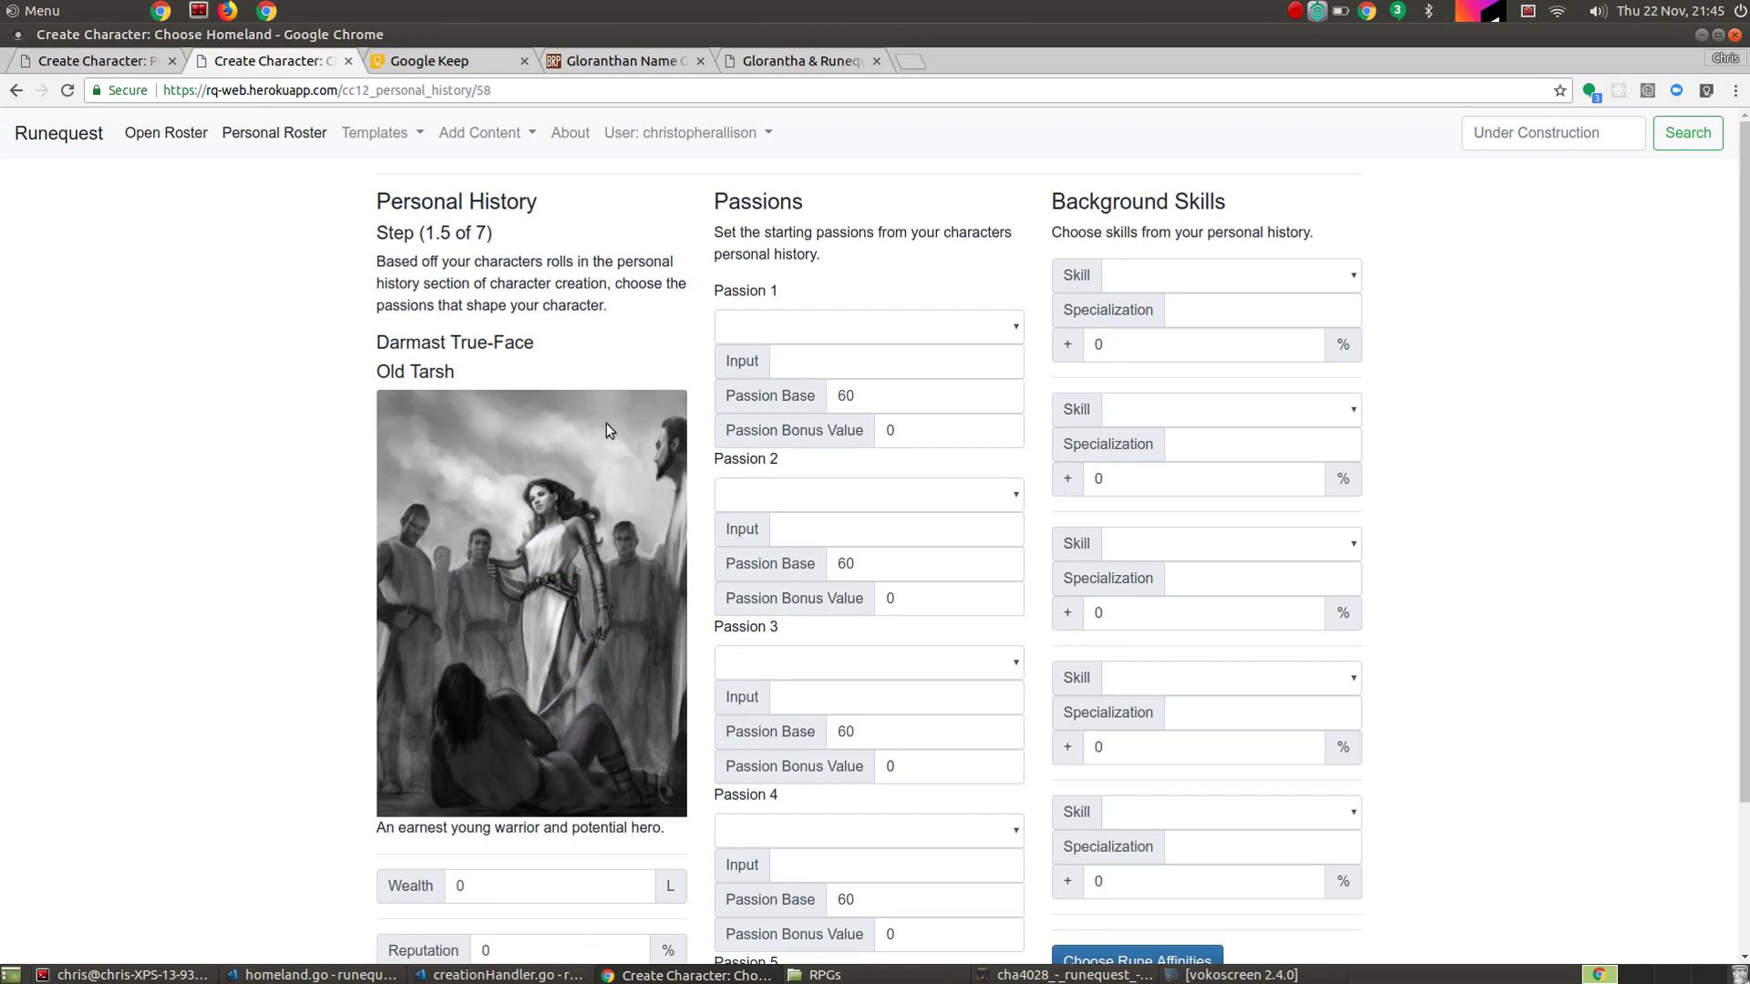
Set the character's wealth to 50 and reputation to 7.
{"action": "scroll", "coordinate": [567, 444], "scroll_direction": "down", "scroll_amount": 2}
{"action": "left_click", "coordinate": [488, 800]}
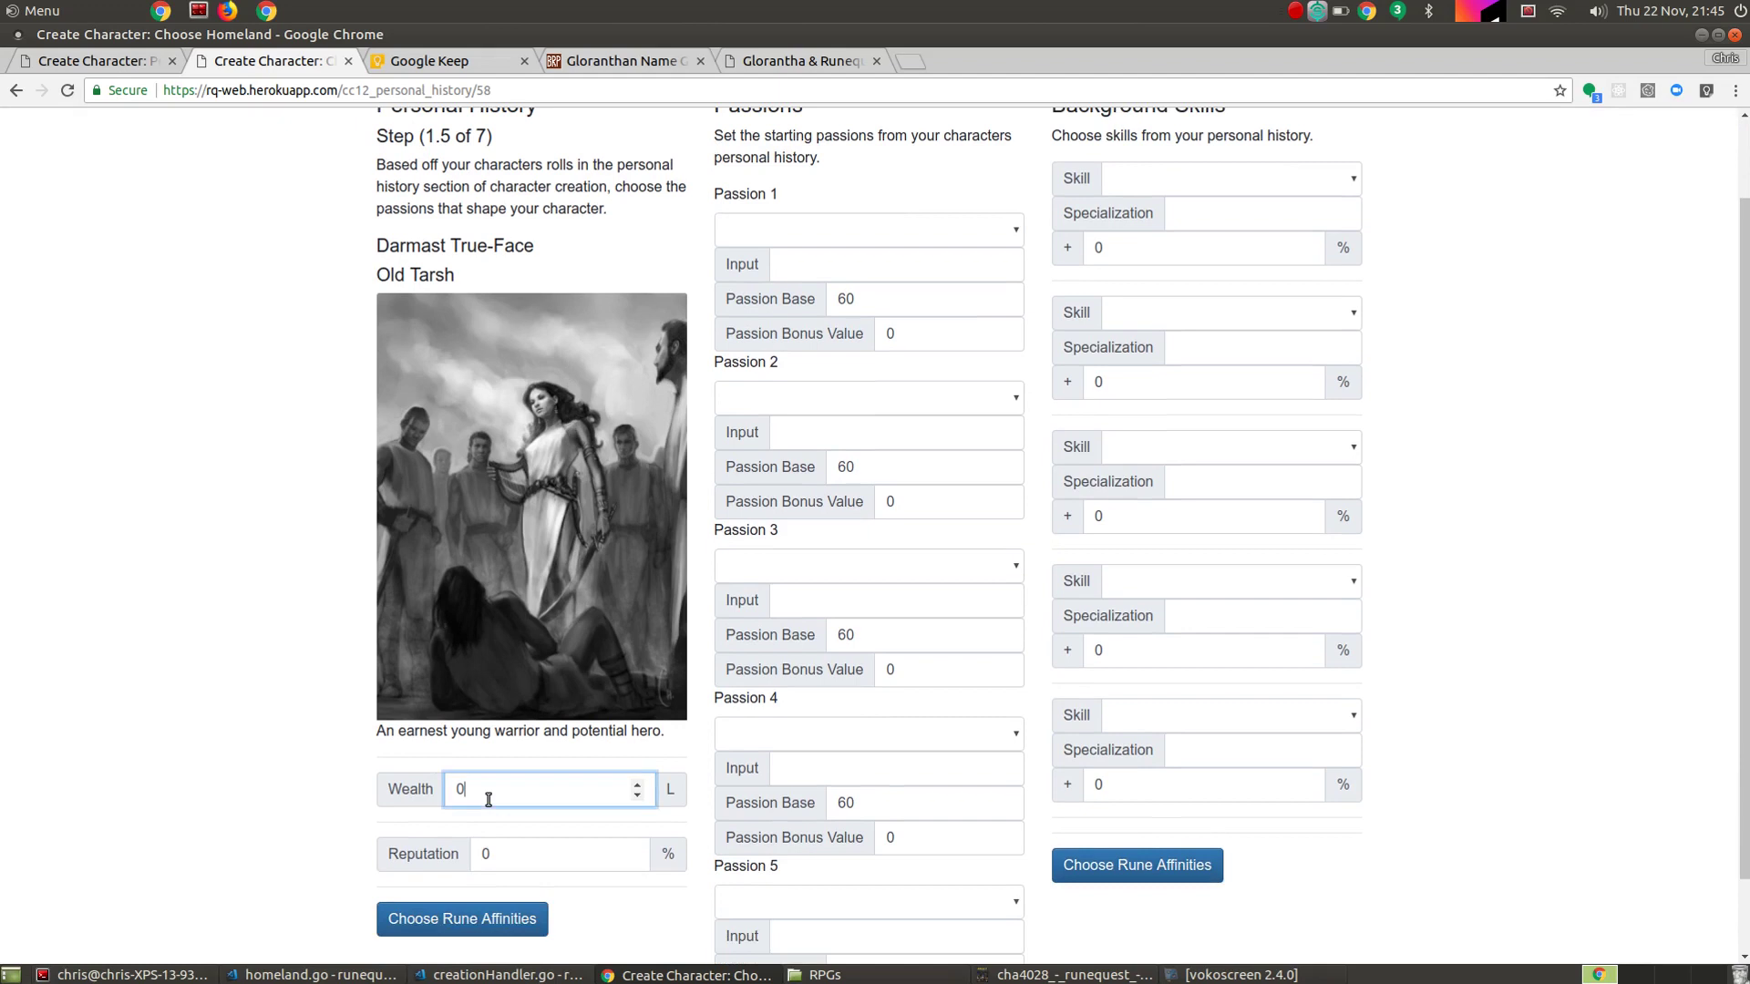
{"action": "key", "text": "BackSpace"}
{"action": "type", "text": "50"}
{"action": "key", "text": "Tab"}
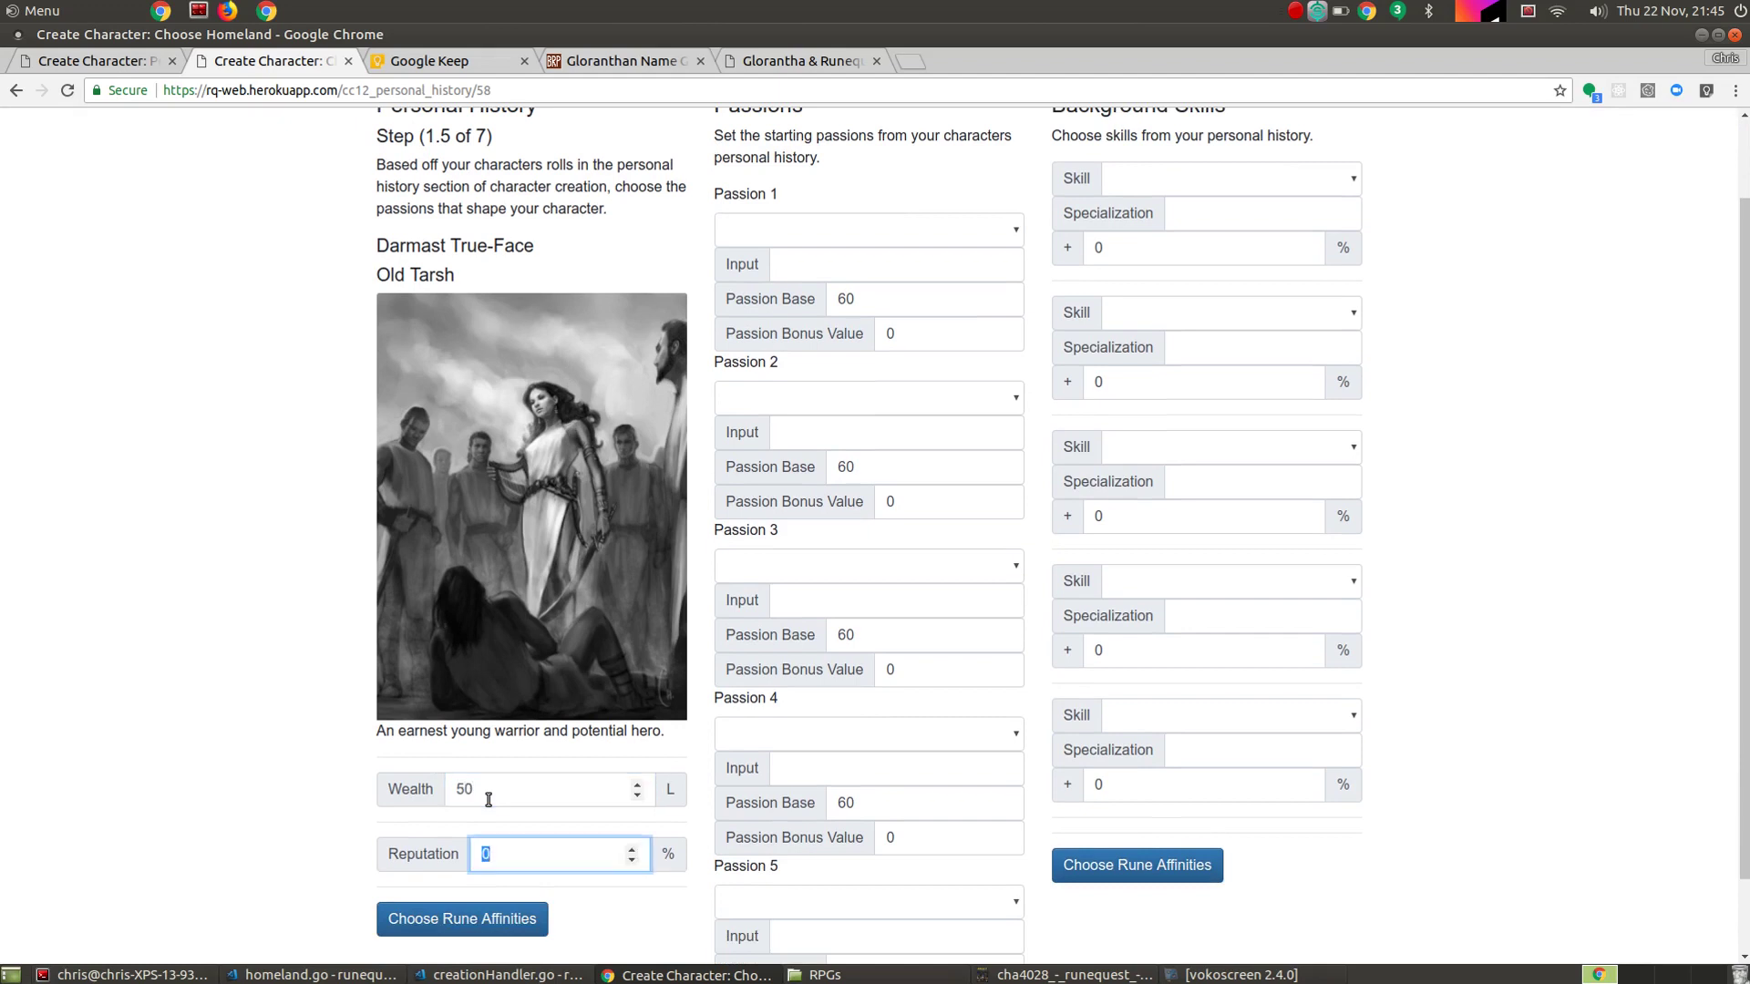
{"action": "type", "text": "7"}
Make the first passion Hate (Lunars).
{"action": "scroll", "coordinate": [802, 301], "scroll_direction": "up", "scroll_amount": 2}
{"action": "left_click", "coordinate": [805, 330]}
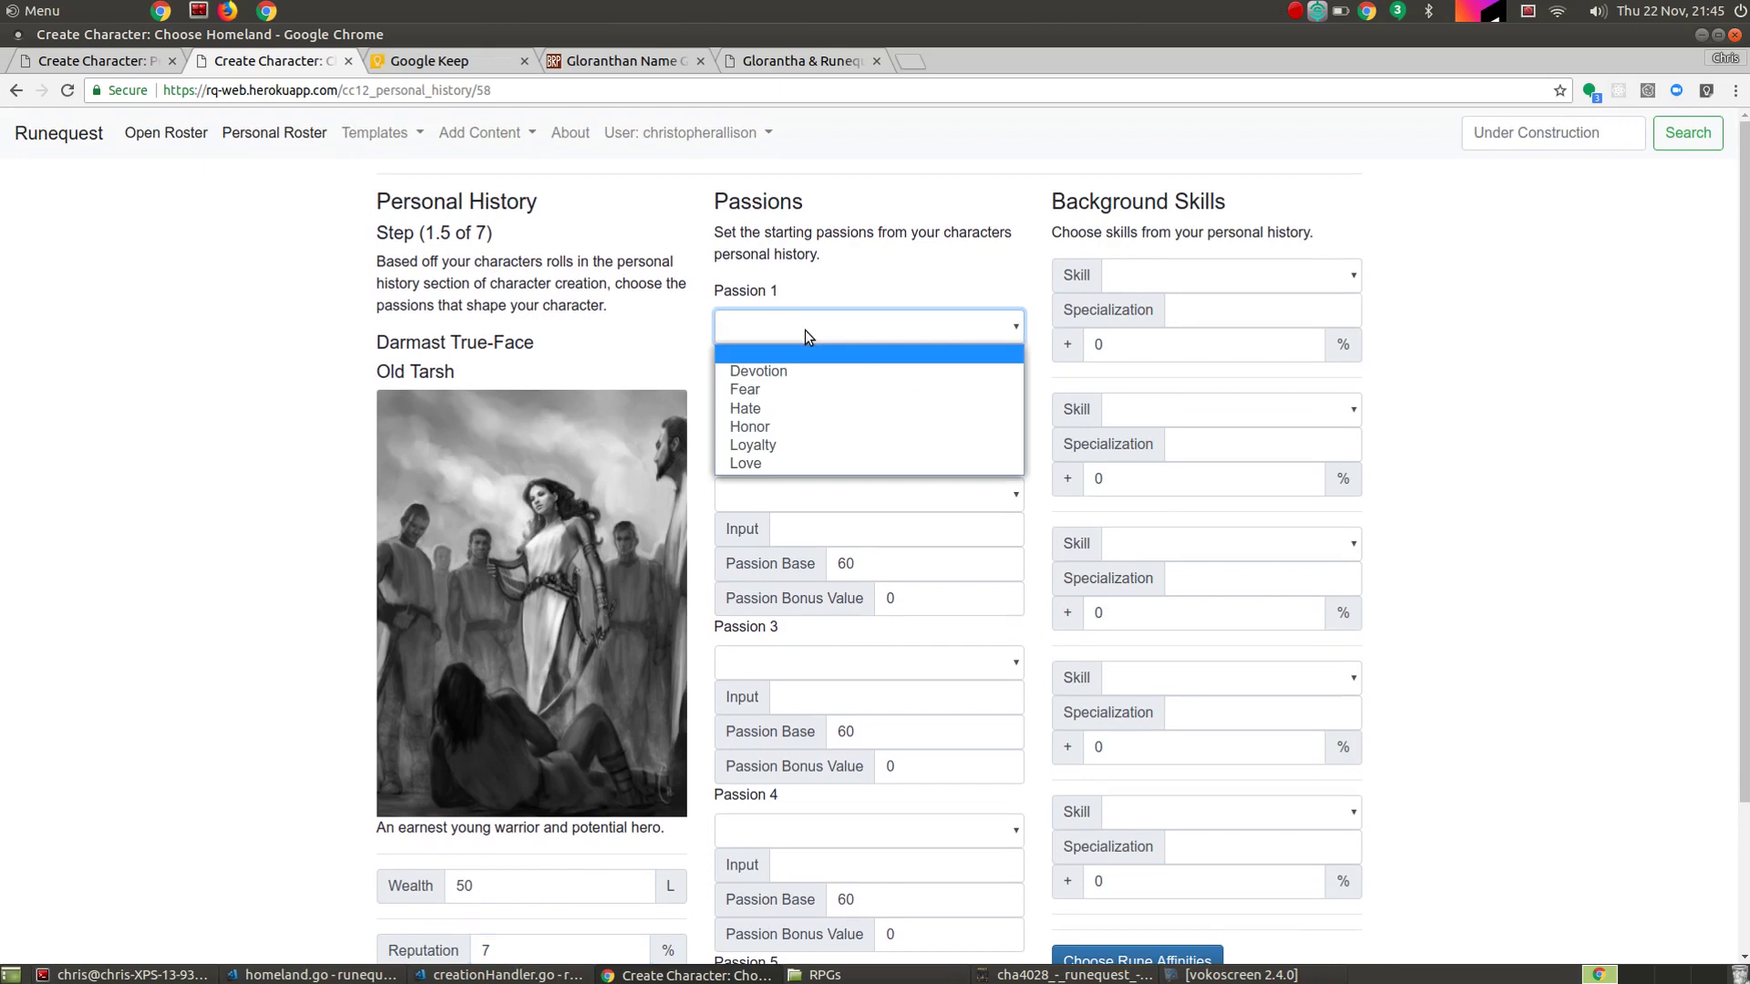
{"action": "key", "text": "h"}
{"action": "key", "text": "Return"}
{"action": "key", "text": "Tab"}
{"action": "type", "text": "L"}
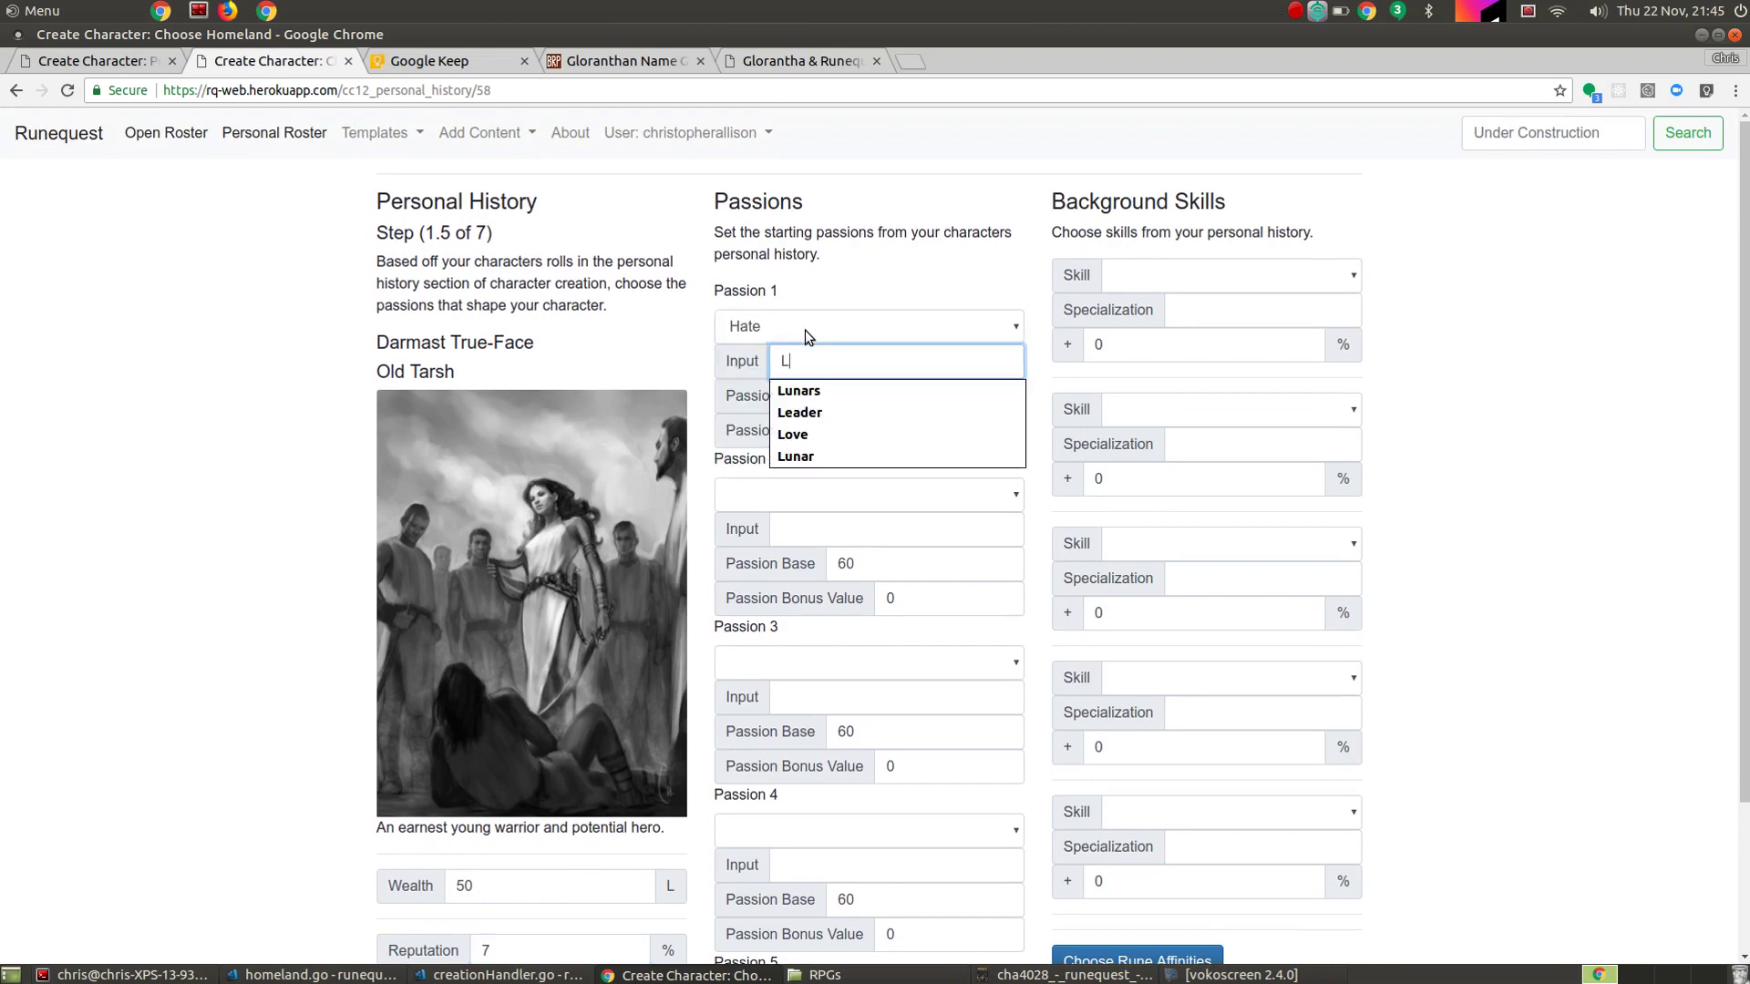
{"action": "type", "text": "un"}
{"action": "key", "text": "Down"}
{"action": "key", "text": "Tab"}
{"action": "key", "text": "Tab"}
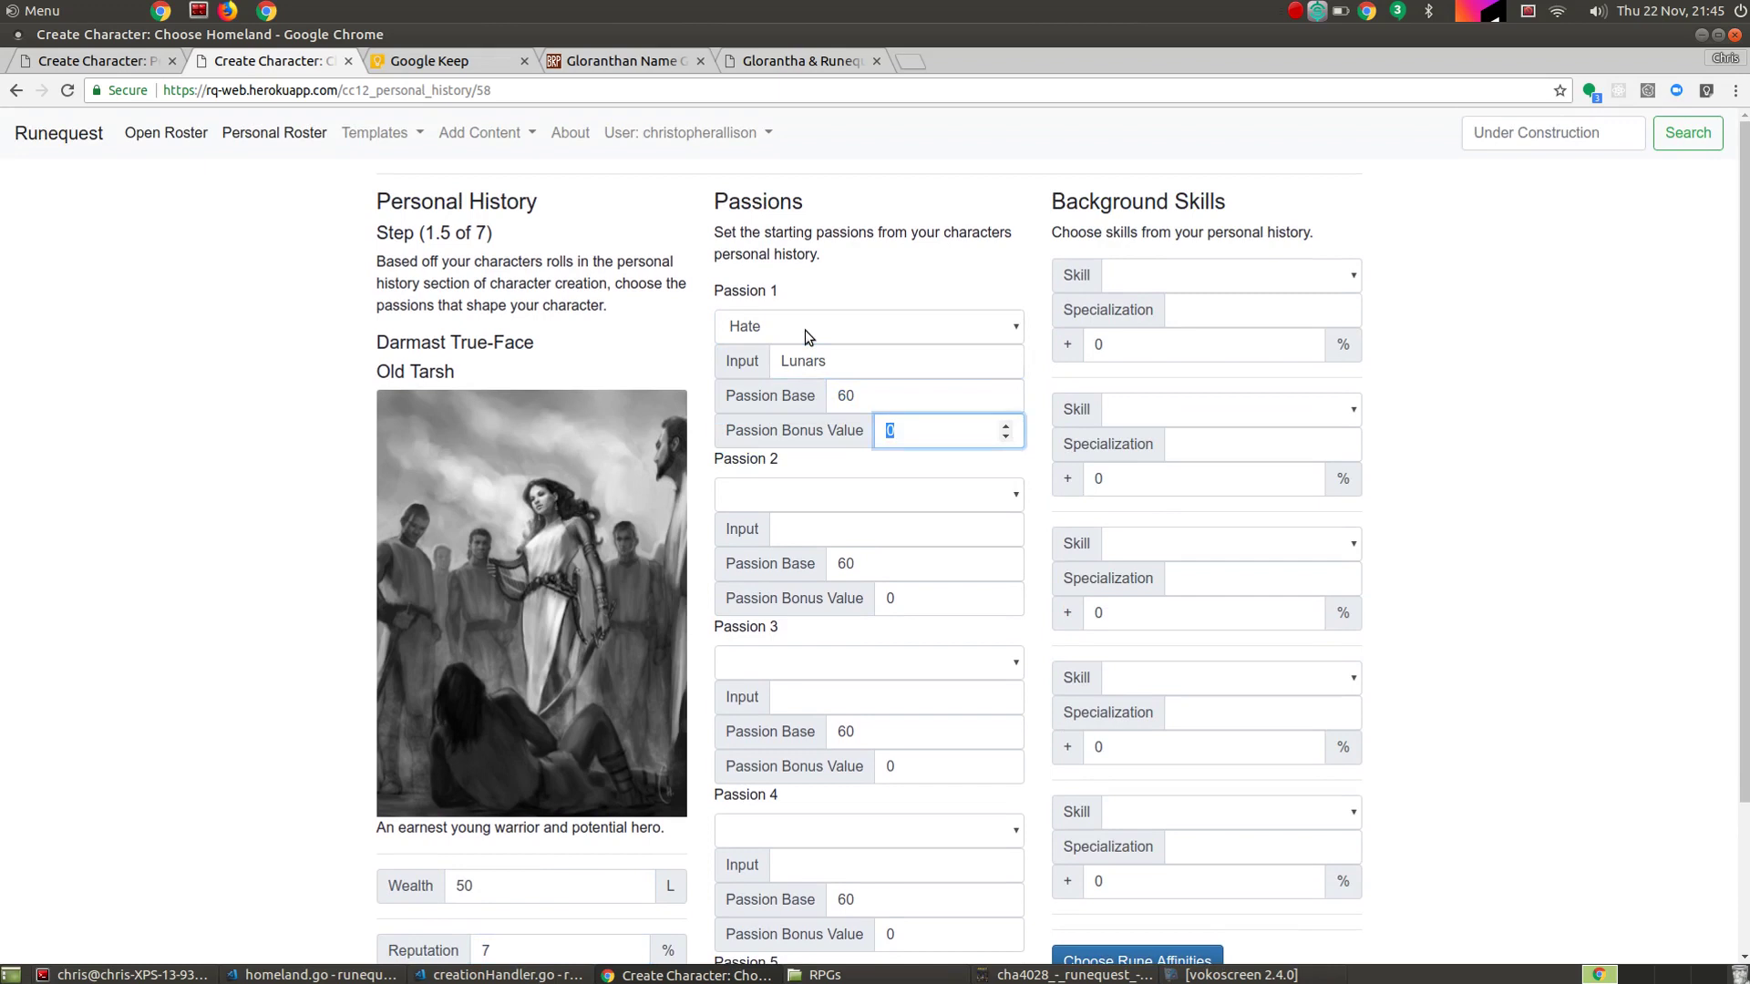
Set the second passion to Loyalty (Family) with base 70.
{"action": "key", "text": "Tab"}
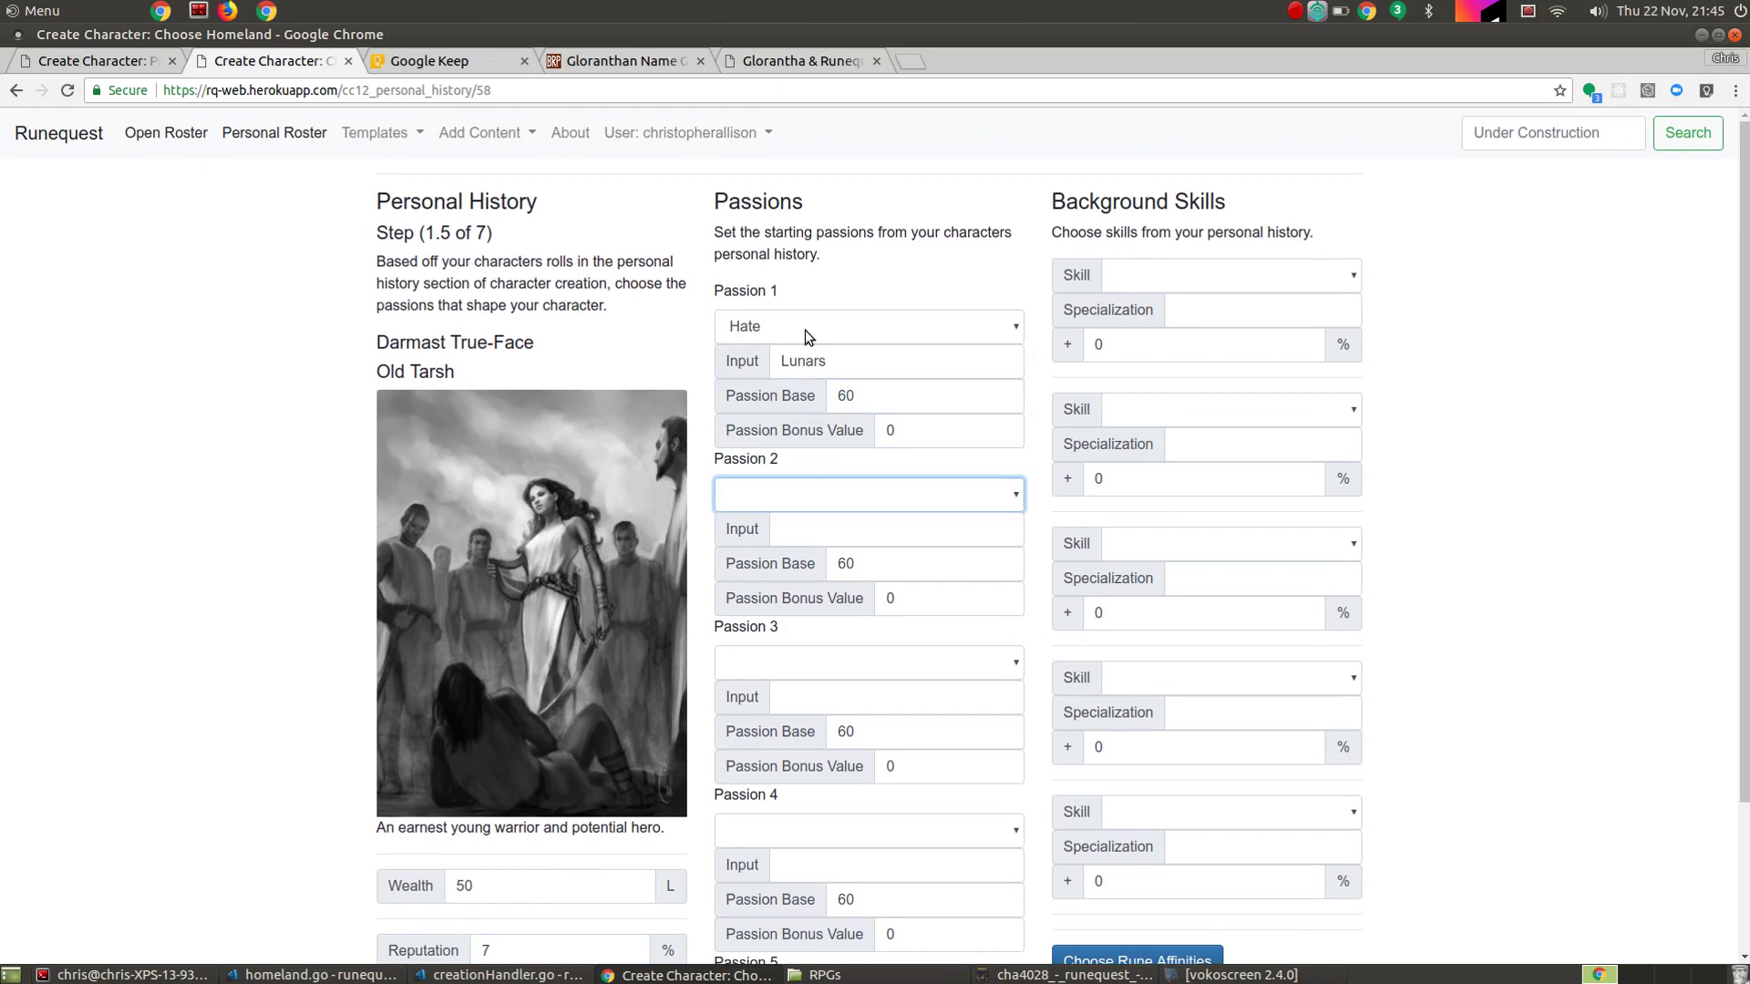
{"action": "key", "text": "l"}
{"action": "key", "text": "Tab"}
{"action": "type", "text": "F"}
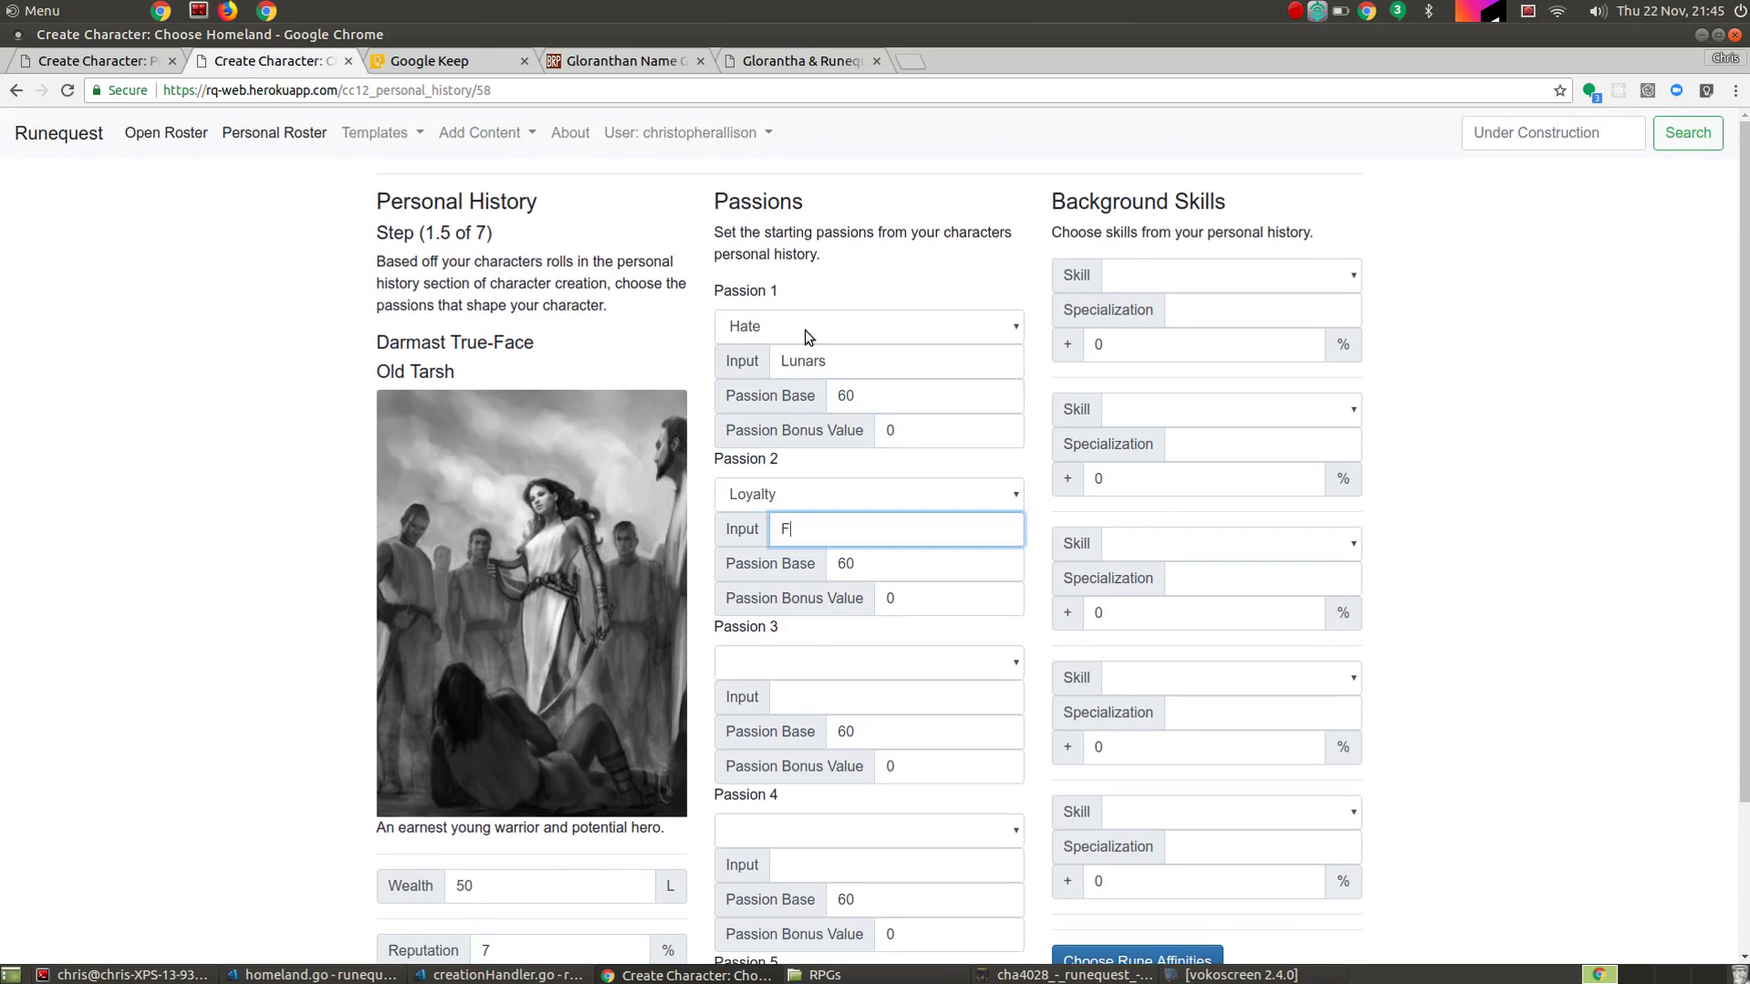
{"action": "type", "text": "amily"}
{"action": "key", "text": "Tab"}
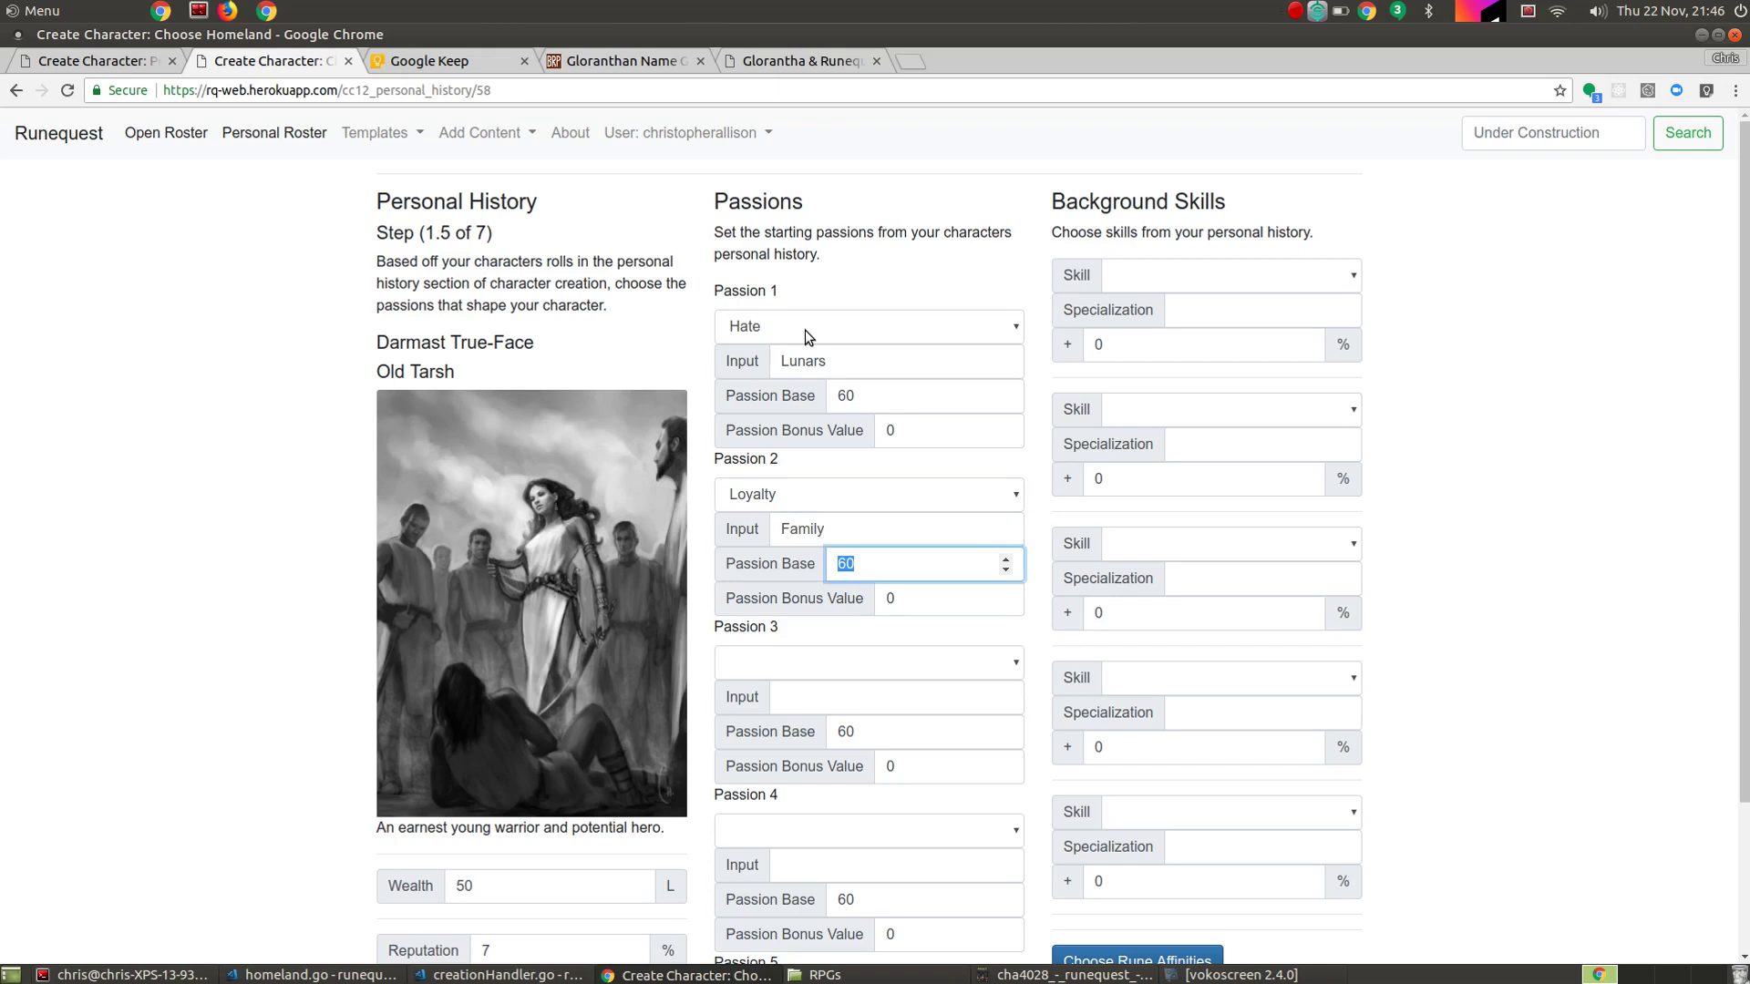
{"action": "type", "text": "70"}
Add Fear (Dragons) as the third passion.
{"action": "key", "text": "Tab"}
{"action": "key", "text": "Tab"}
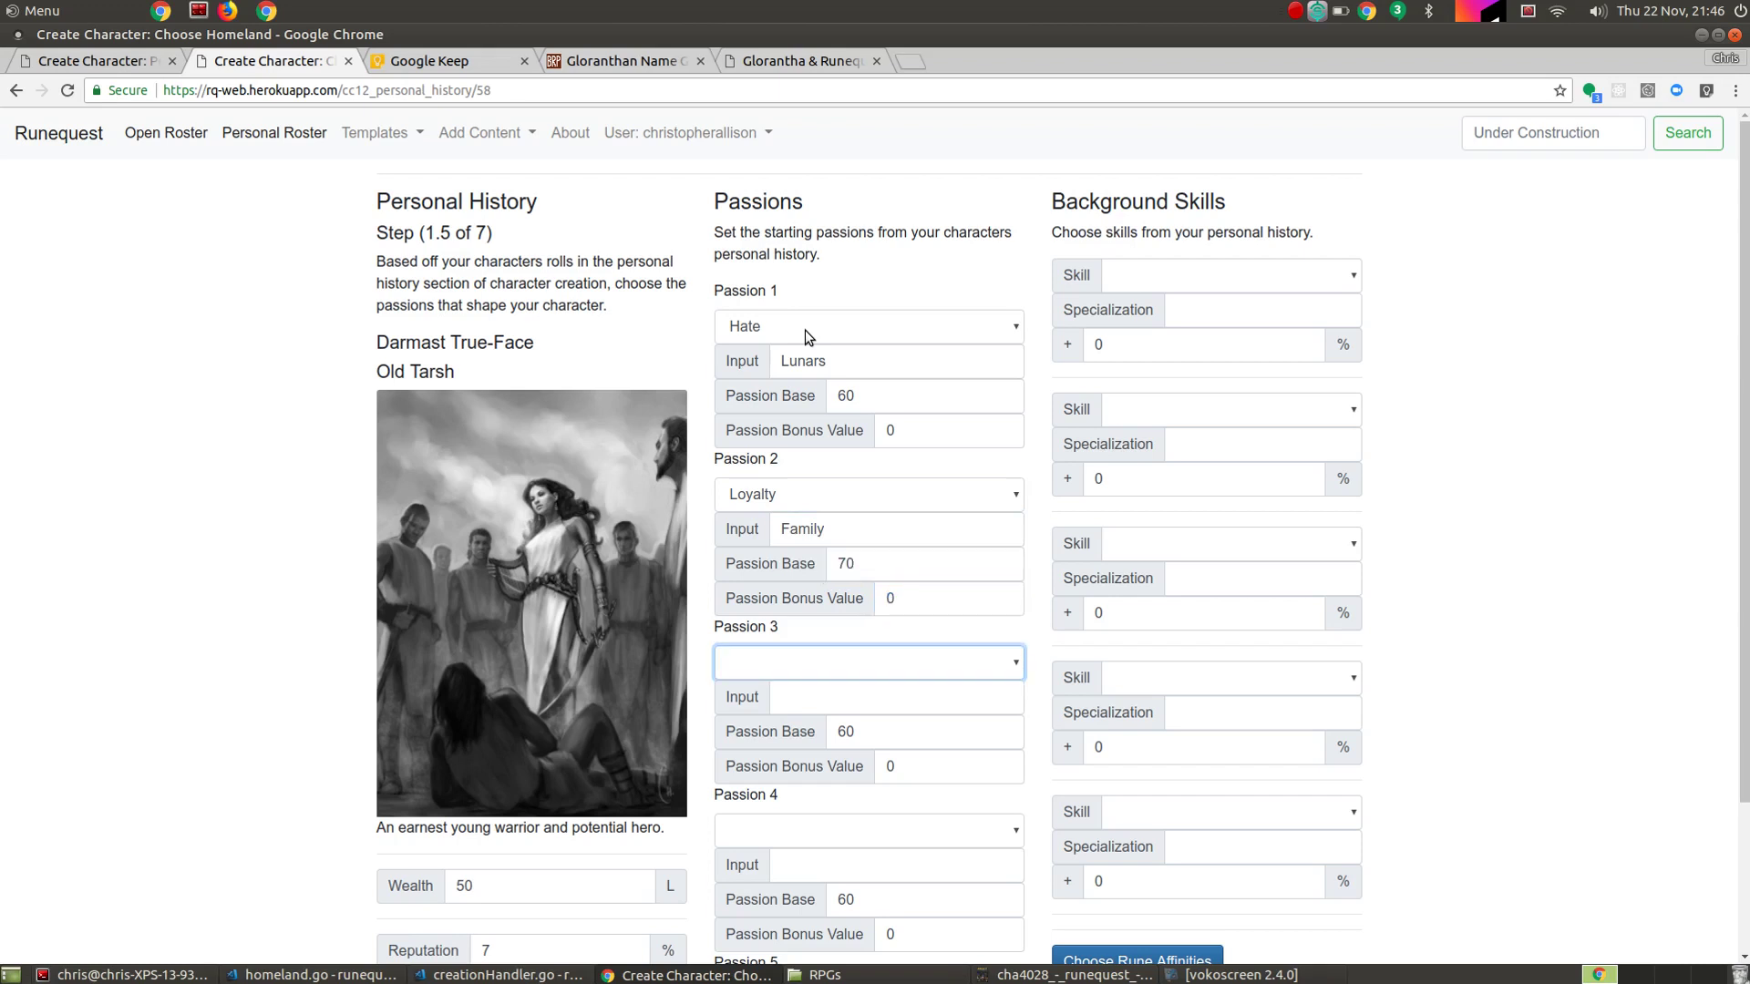
{"action": "key", "text": "f"}
{"action": "key", "text": "Tab"}
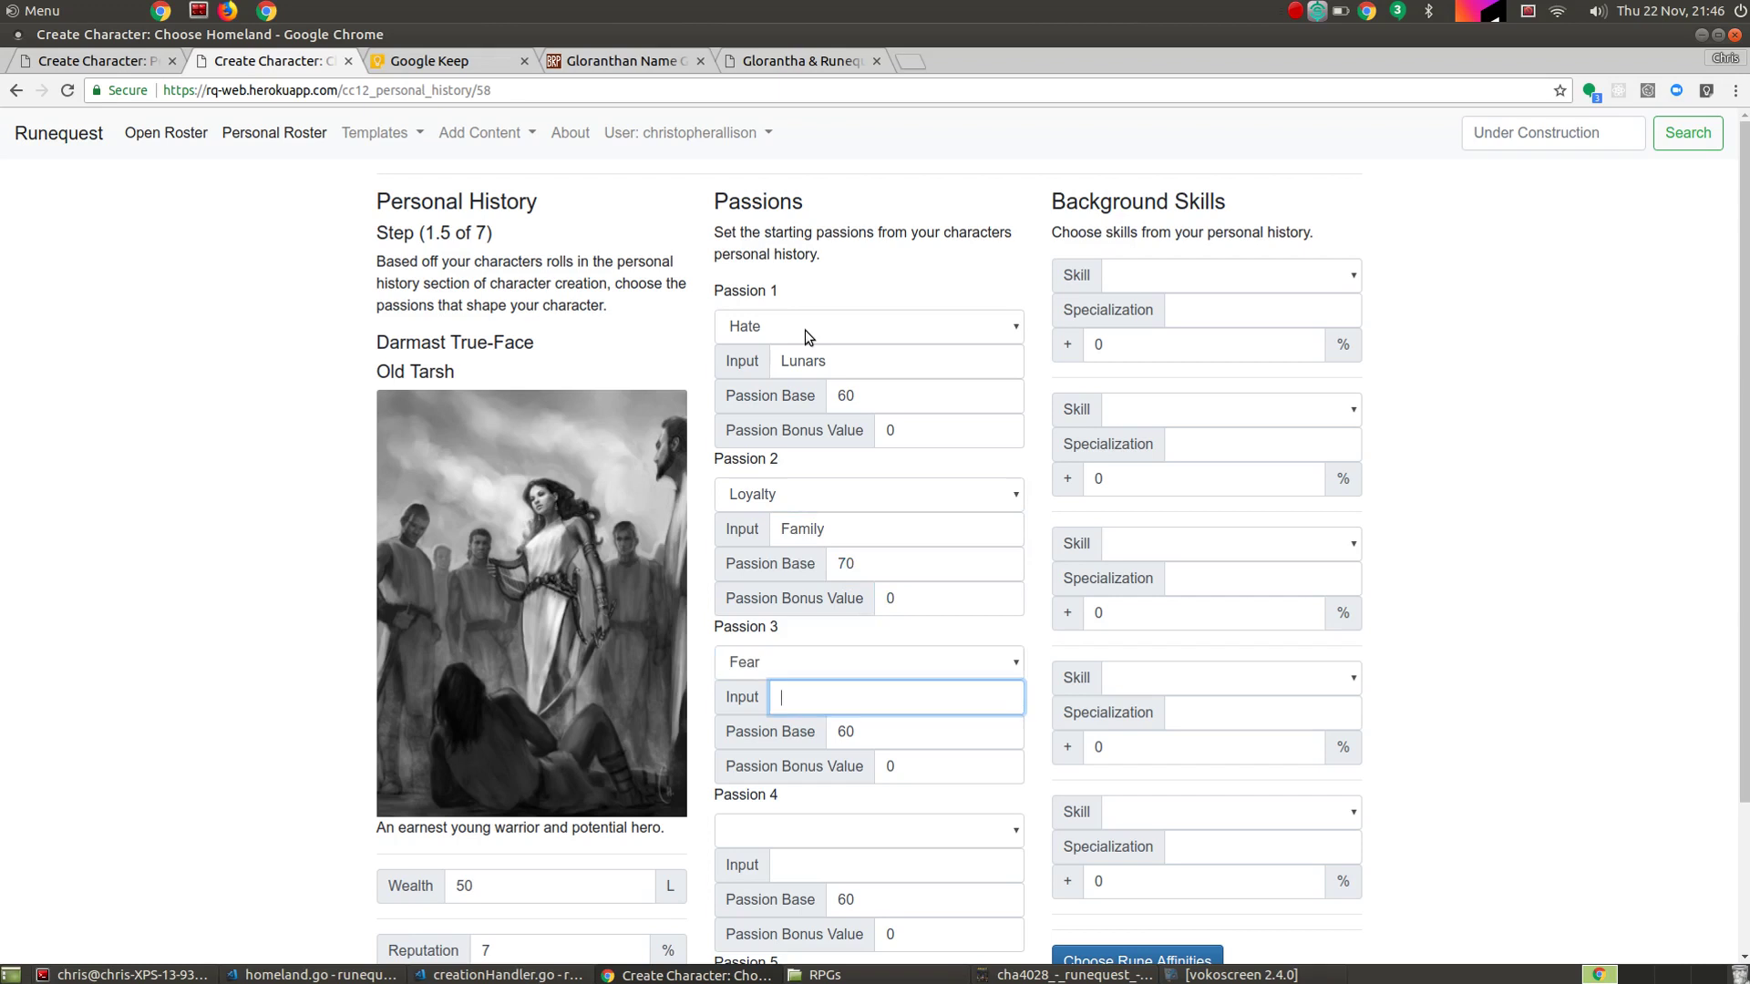
{"action": "type", "text": "Dragons"}
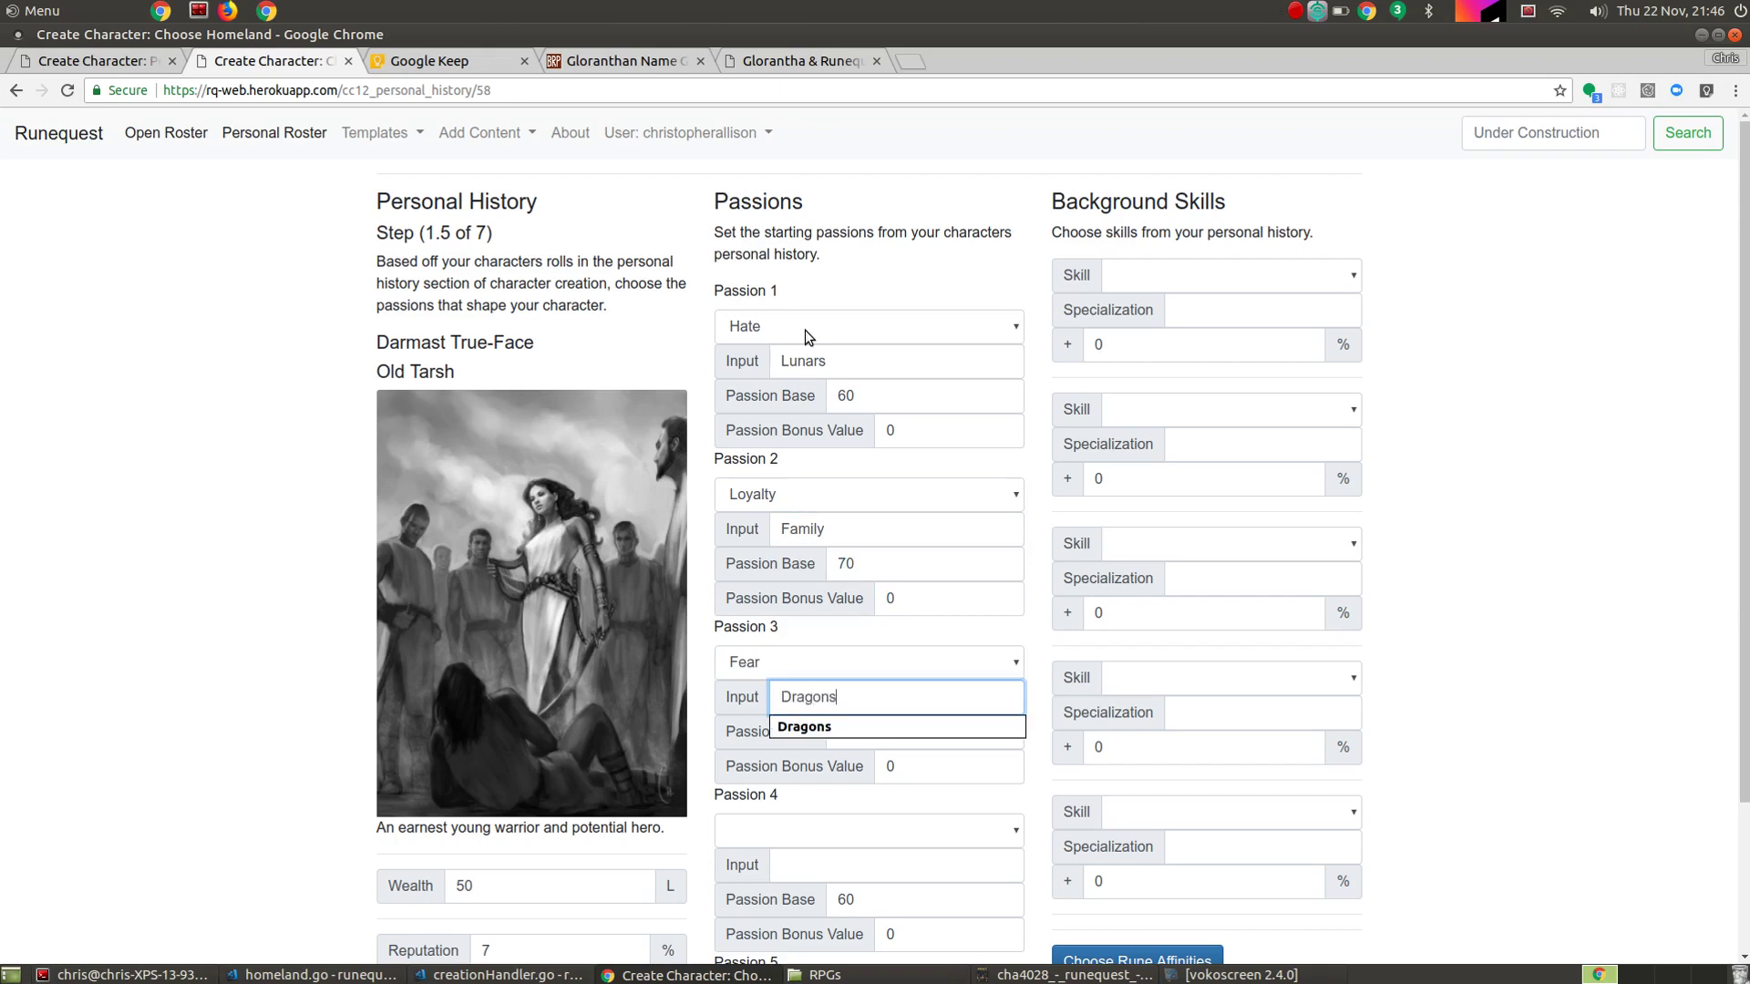
Choose Orate as the first background skill with a +5 bonus.
{"action": "left_click", "coordinate": [1281, 284]}
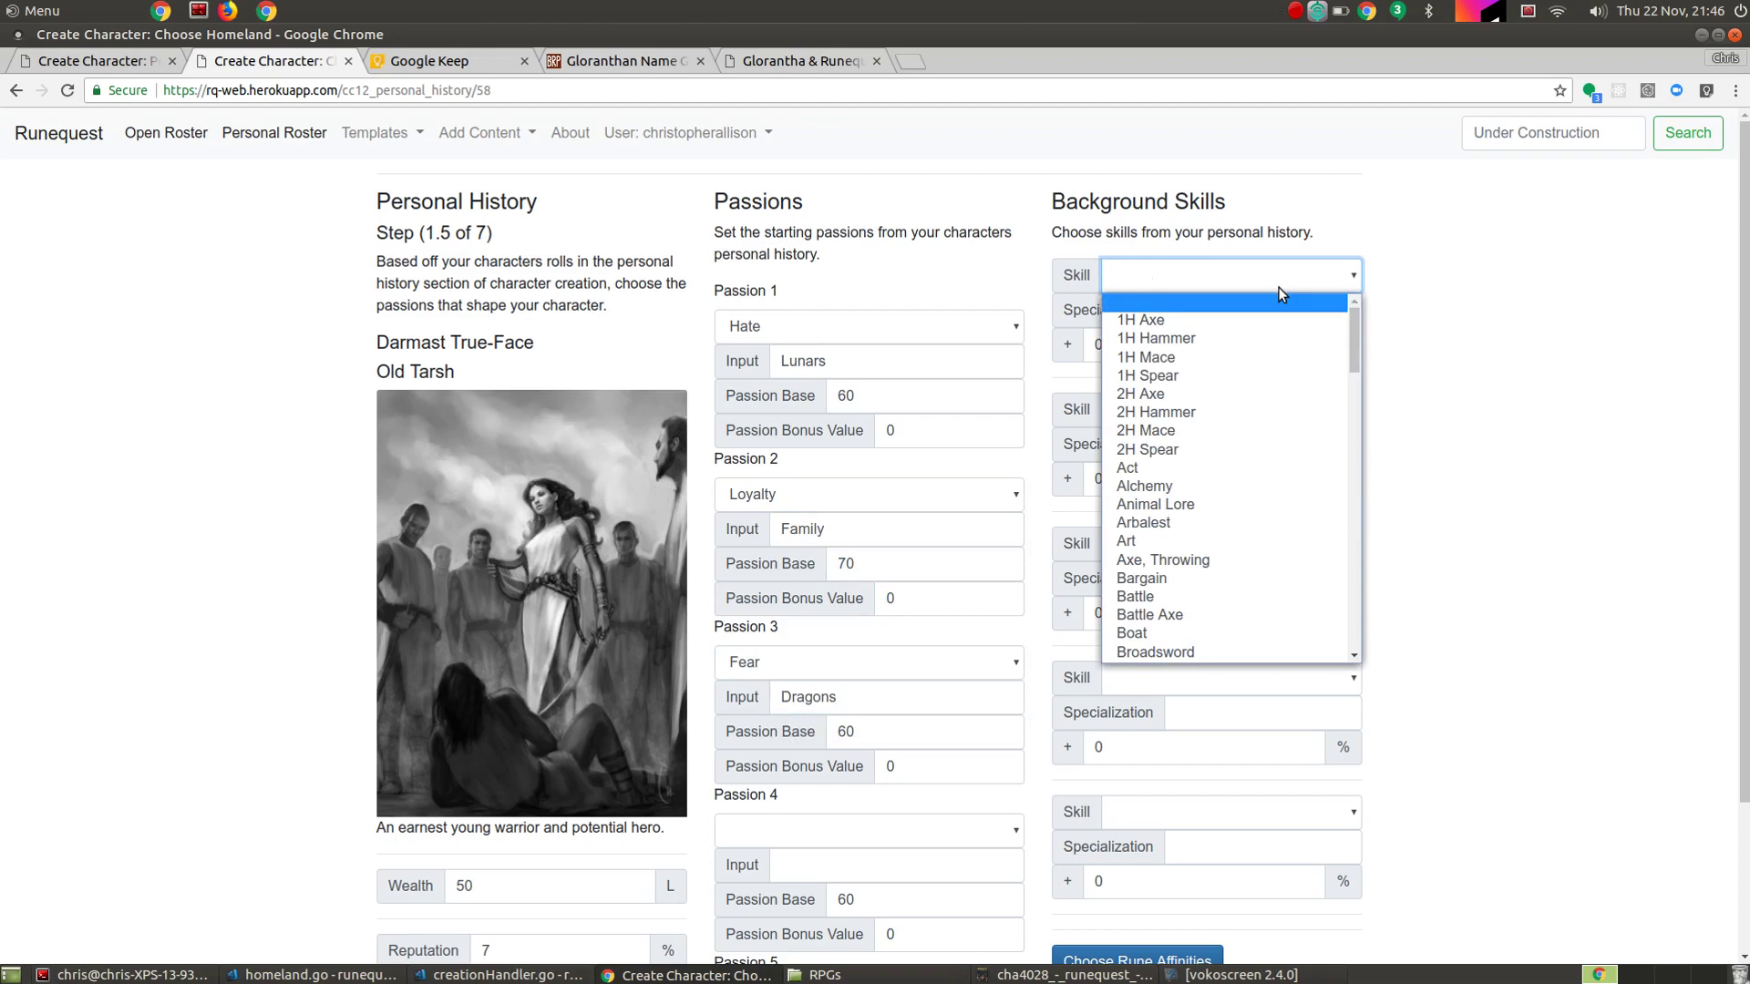
{"action": "key", "text": "o"}
{"action": "key", "text": "Tab"}
{"action": "key", "text": "Tab"}
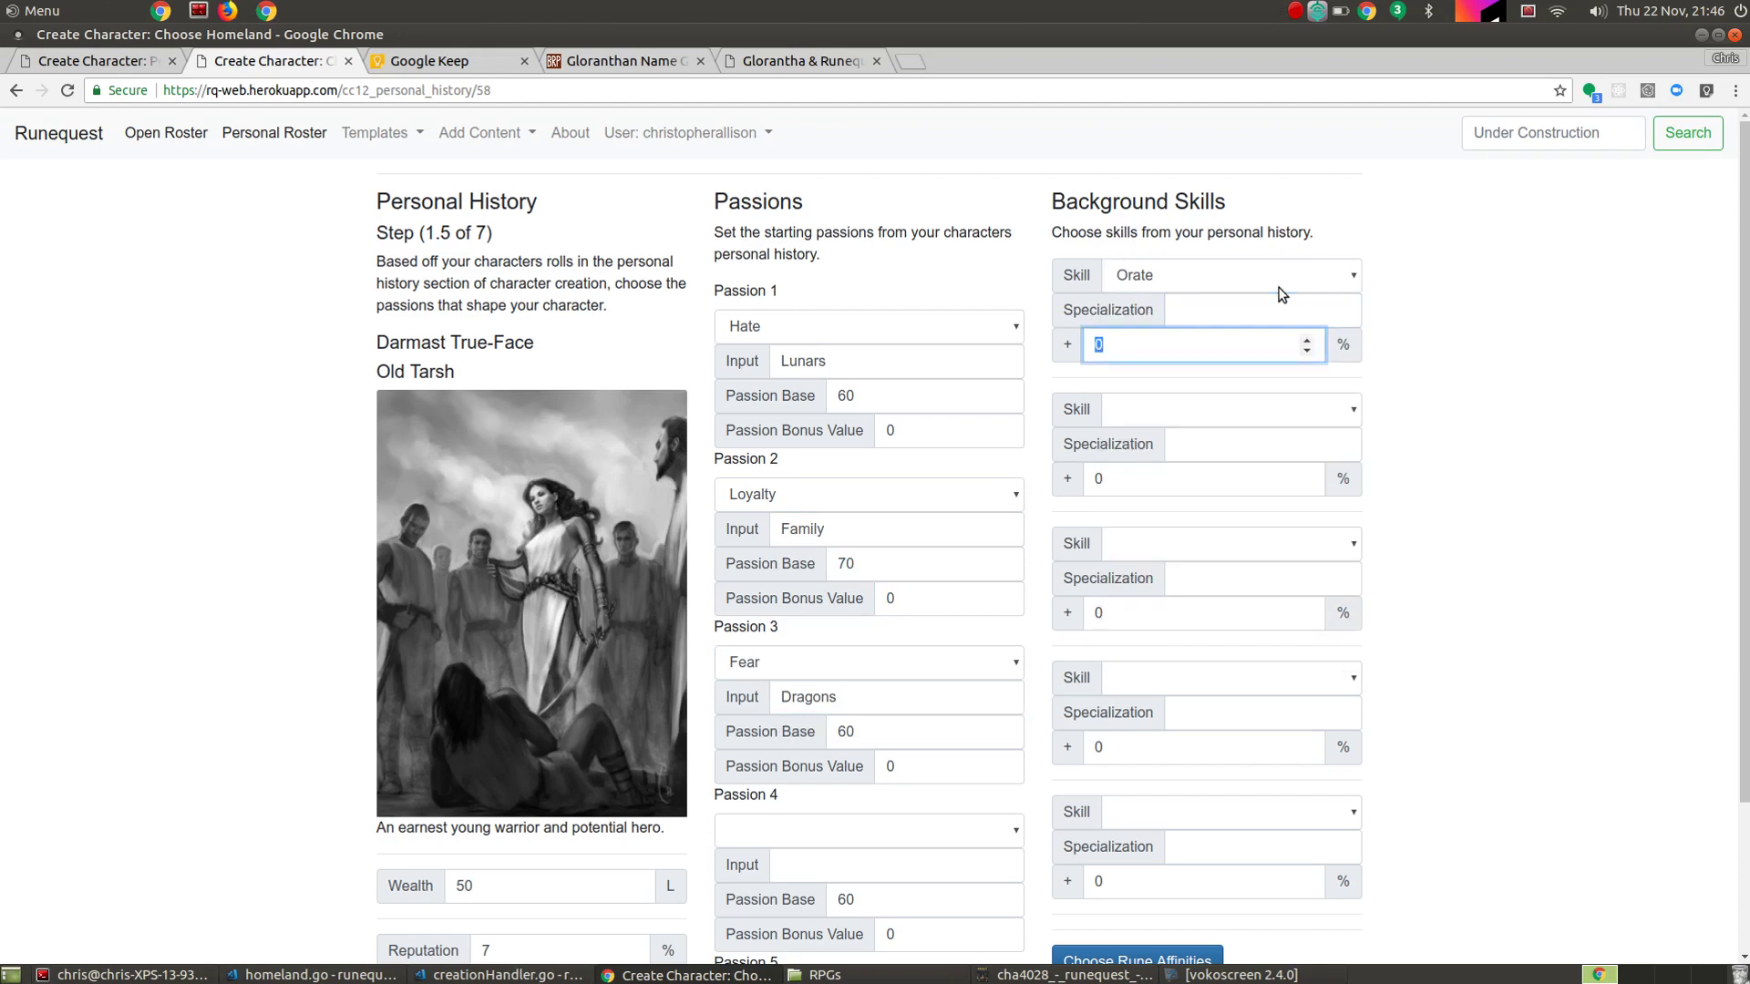
{"action": "type", "text": "5"}
Choose Battle as the second background skill with a +10 bonus.
{"action": "key", "text": "Tab"}
{"action": "key", "text": "Tab"}
{"action": "key", "text": "shift+Tab"}
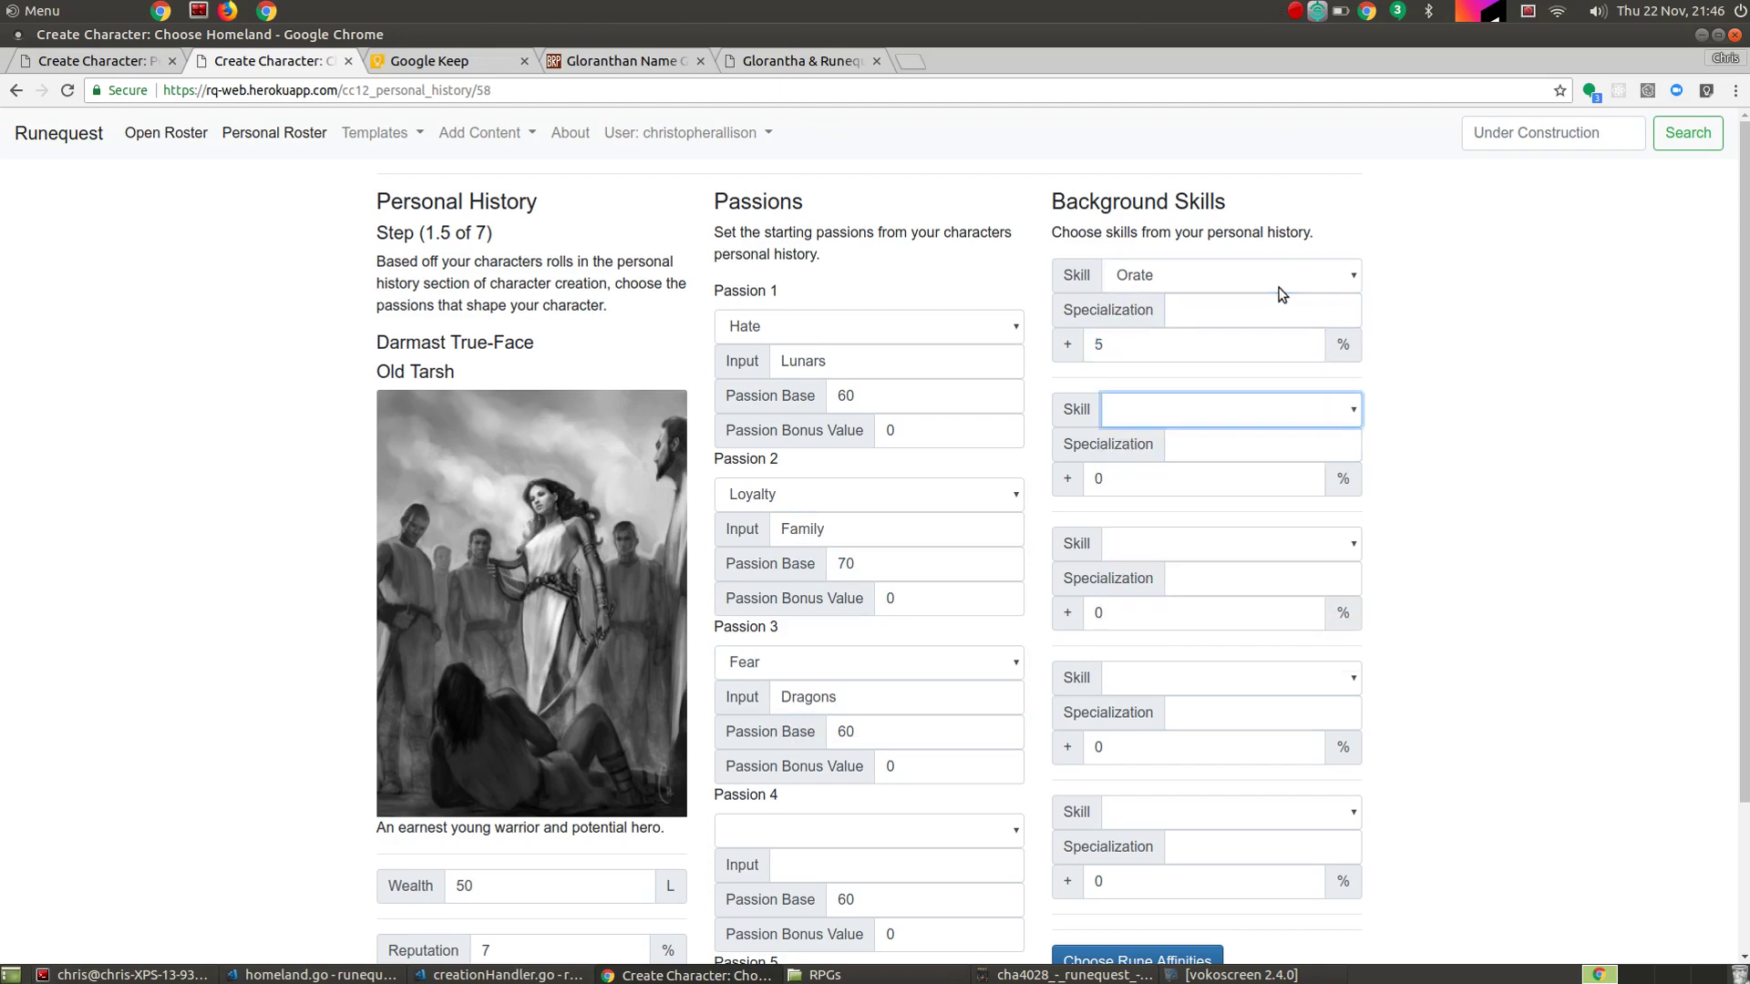
{"action": "key", "text": "b"}
{"action": "key", "text": "Down"}
{"action": "key", "text": "Tab"}
{"action": "key", "text": "Tab"}
{"action": "type", "text": "10"}
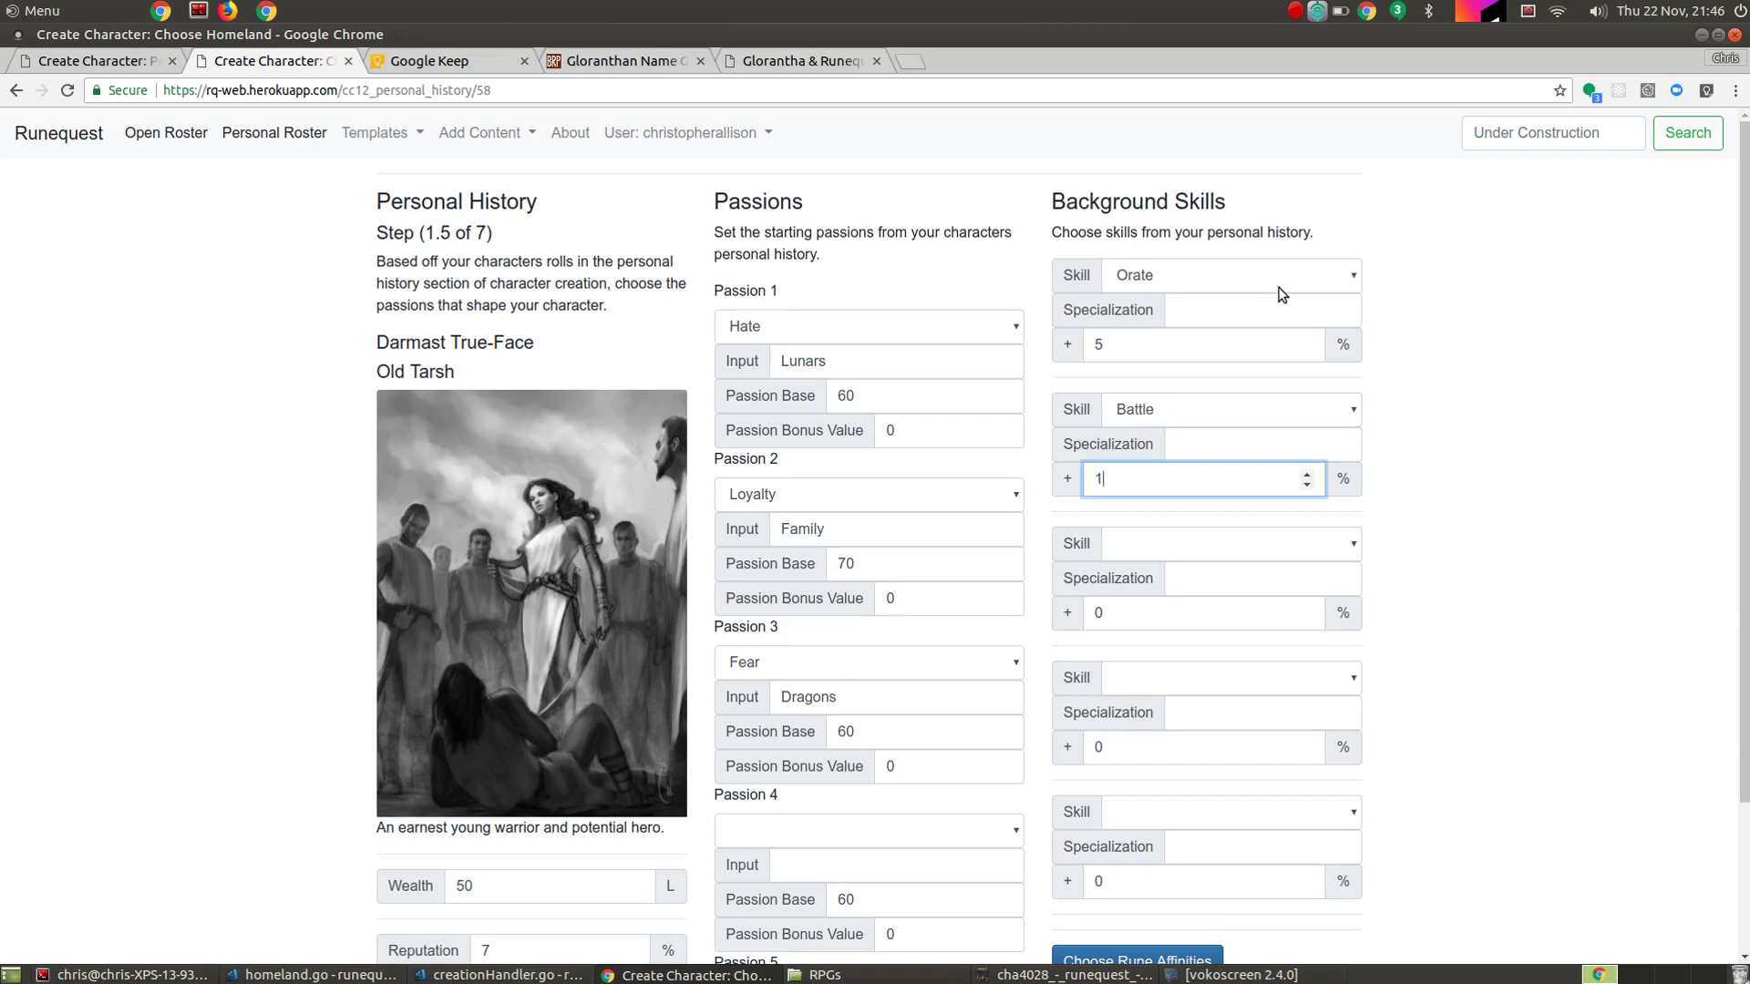
{"action": "left_click", "coordinate": [1440, 396]}
{"action": "scroll", "coordinate": [1441, 401], "scroll_direction": "down", "scroll_amount": 2}
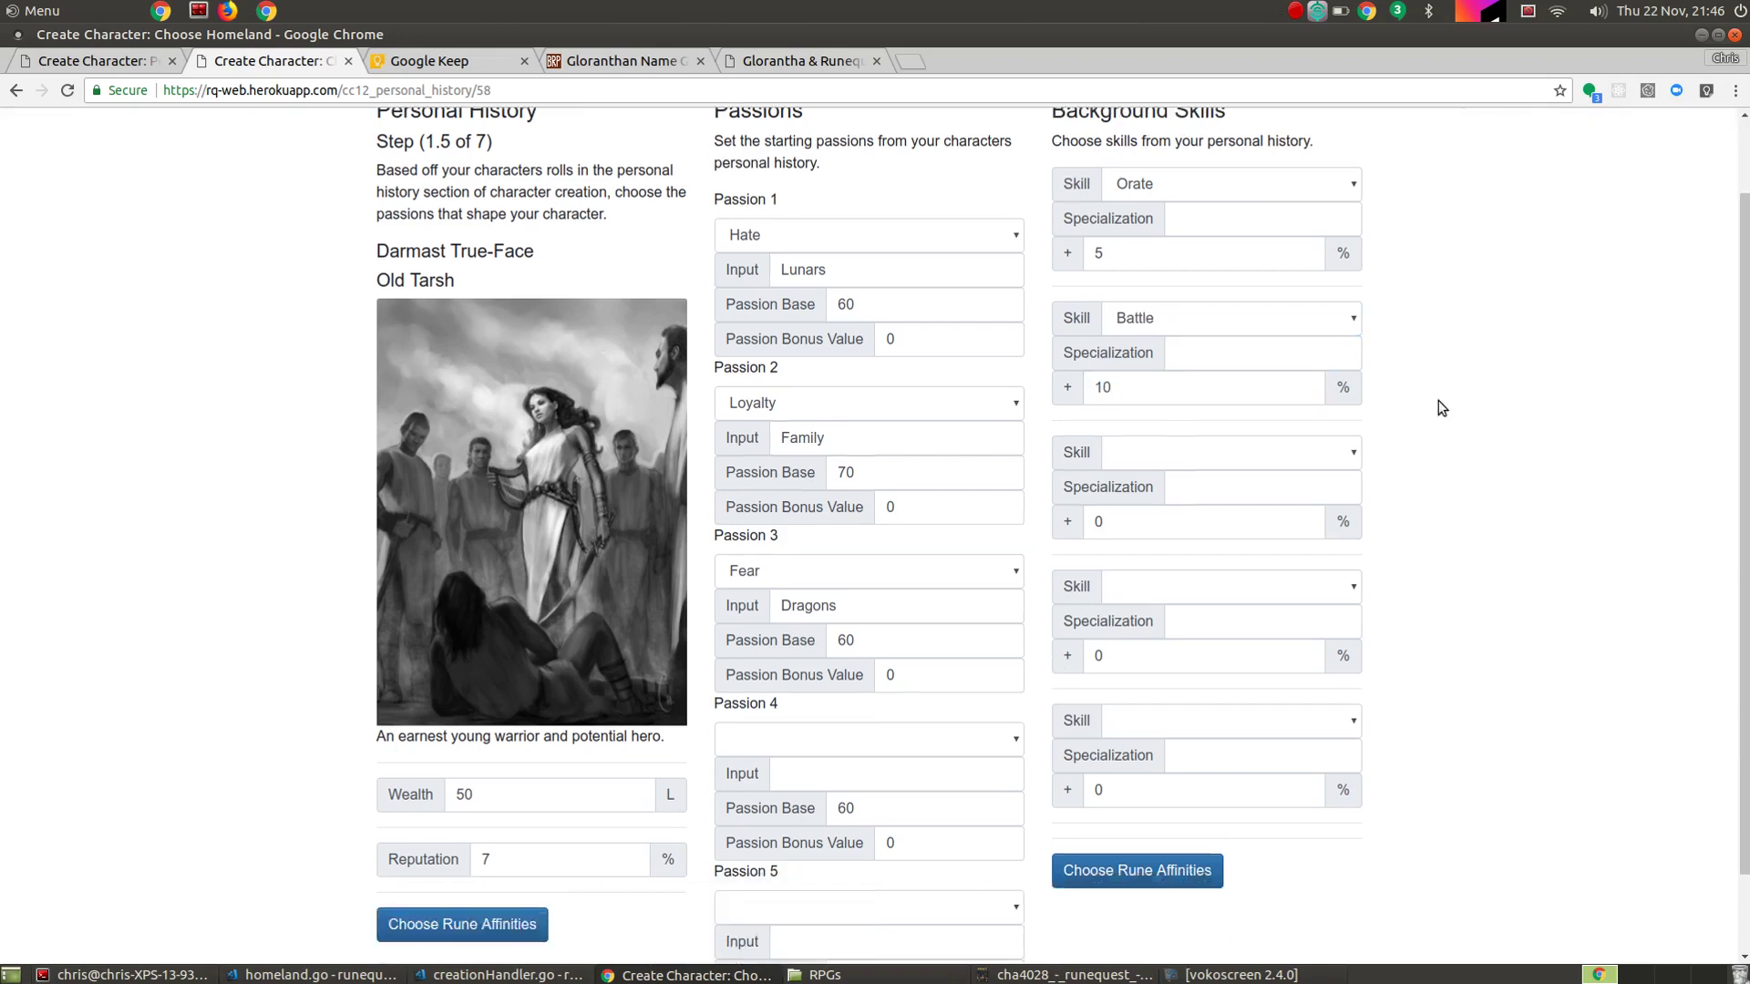
On the rune affinities step, make Water the 20% rune and Death and Beast the power runes.
{"action": "left_click", "coordinate": [1101, 780]}
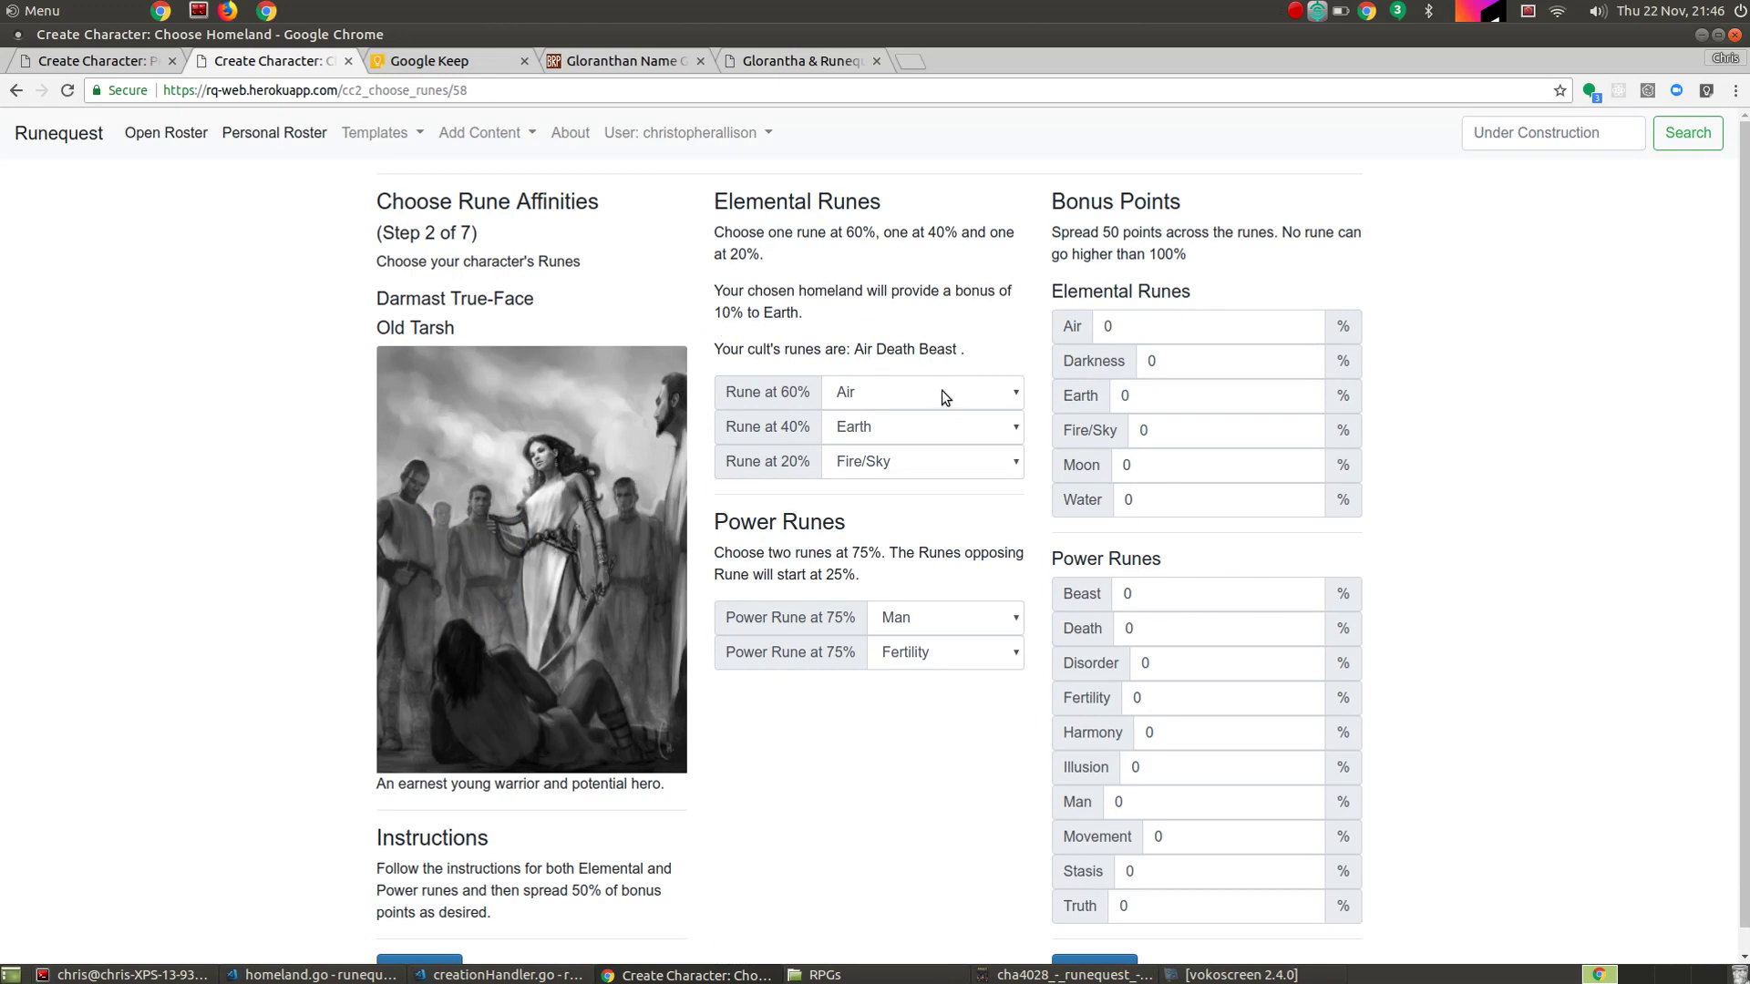
{"action": "left_click", "coordinate": [905, 461]}
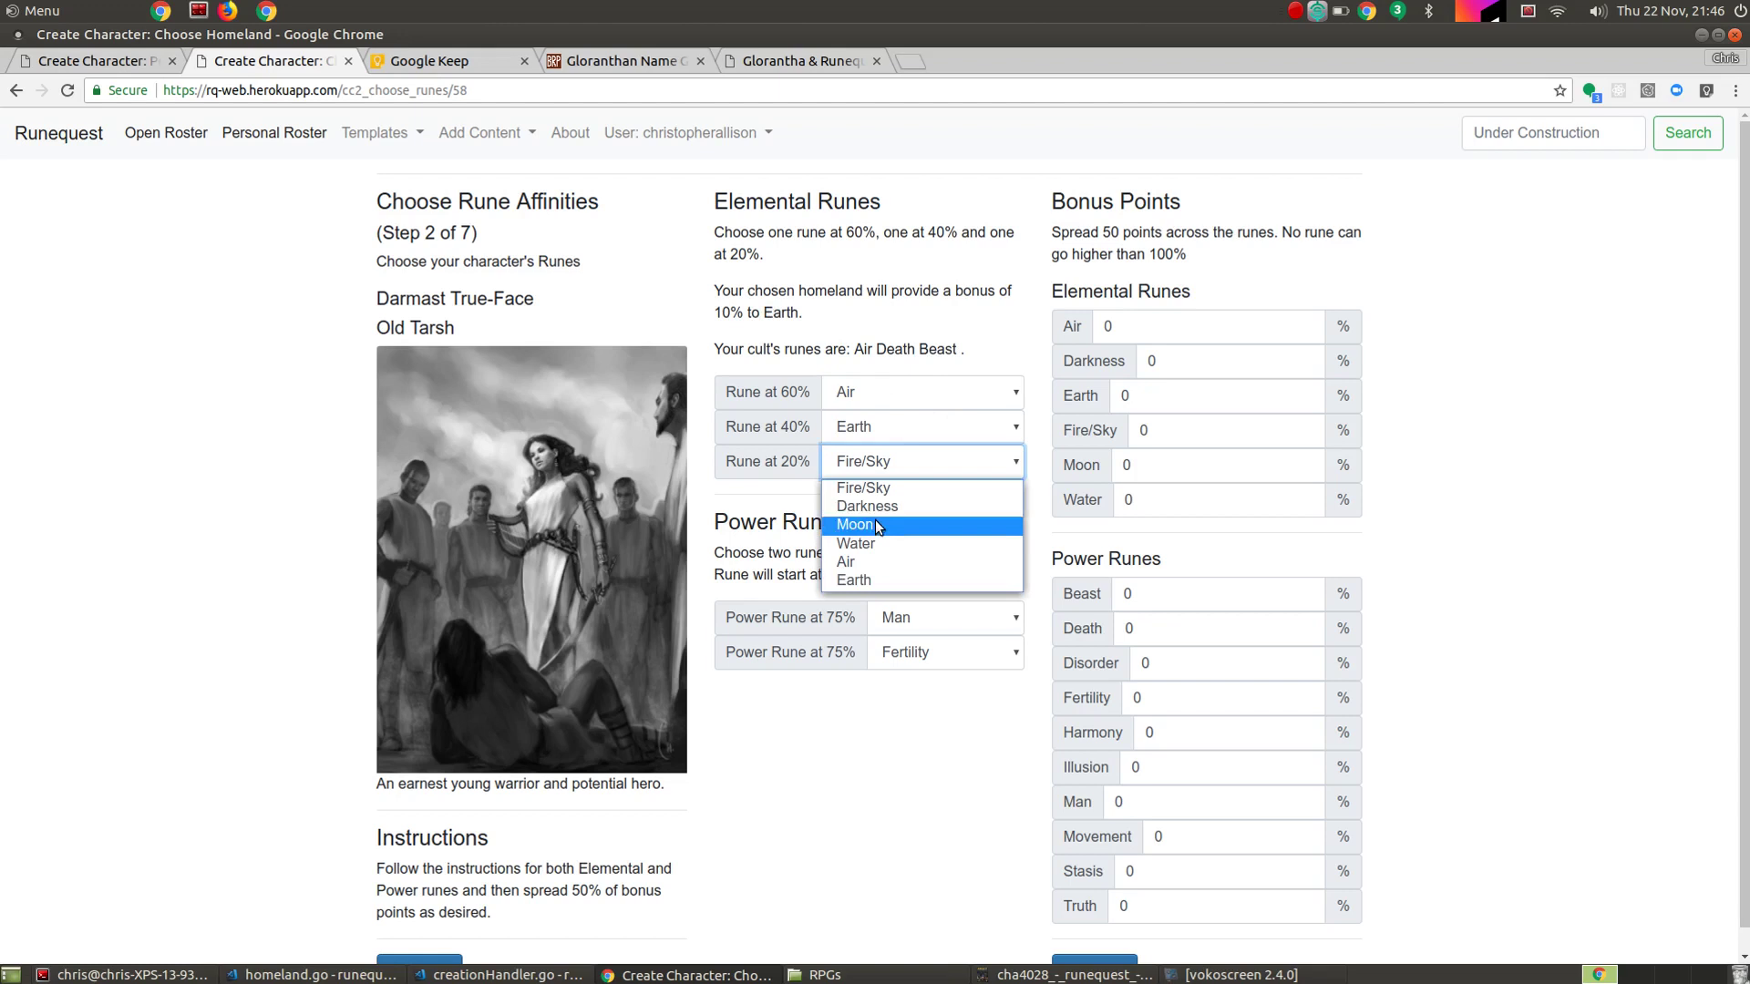
{"action": "left_click", "coordinate": [886, 545]}
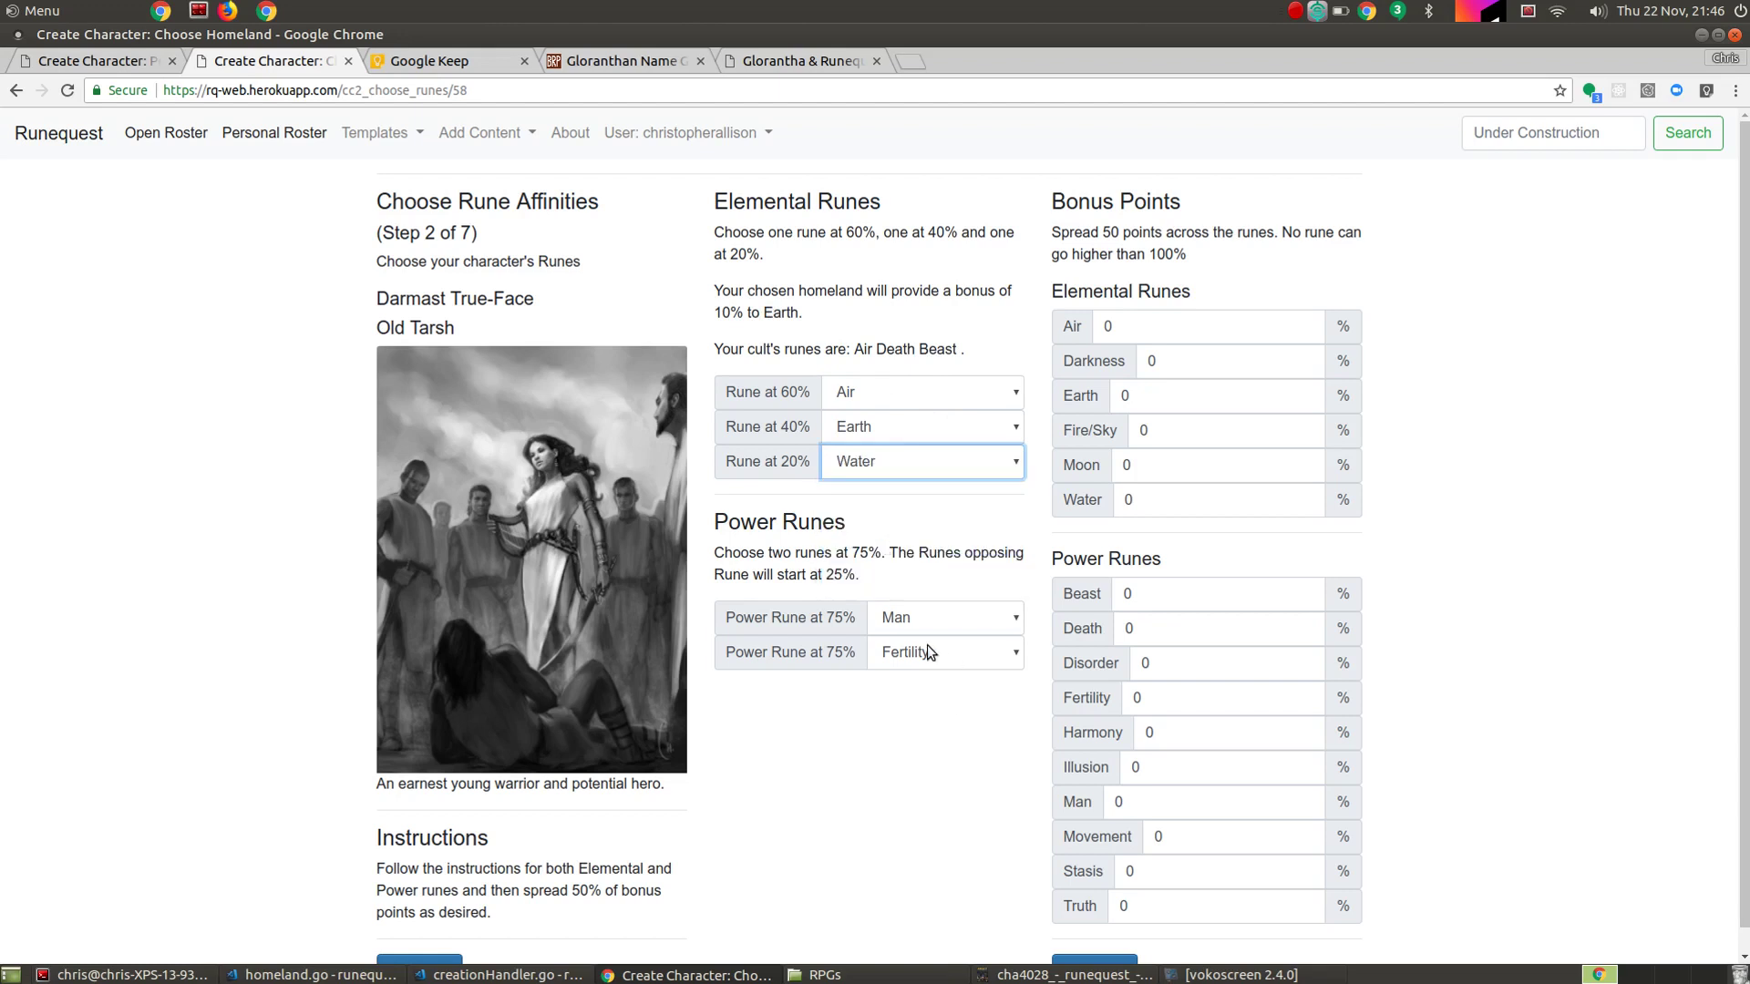
{"action": "left_click", "coordinate": [965, 612]}
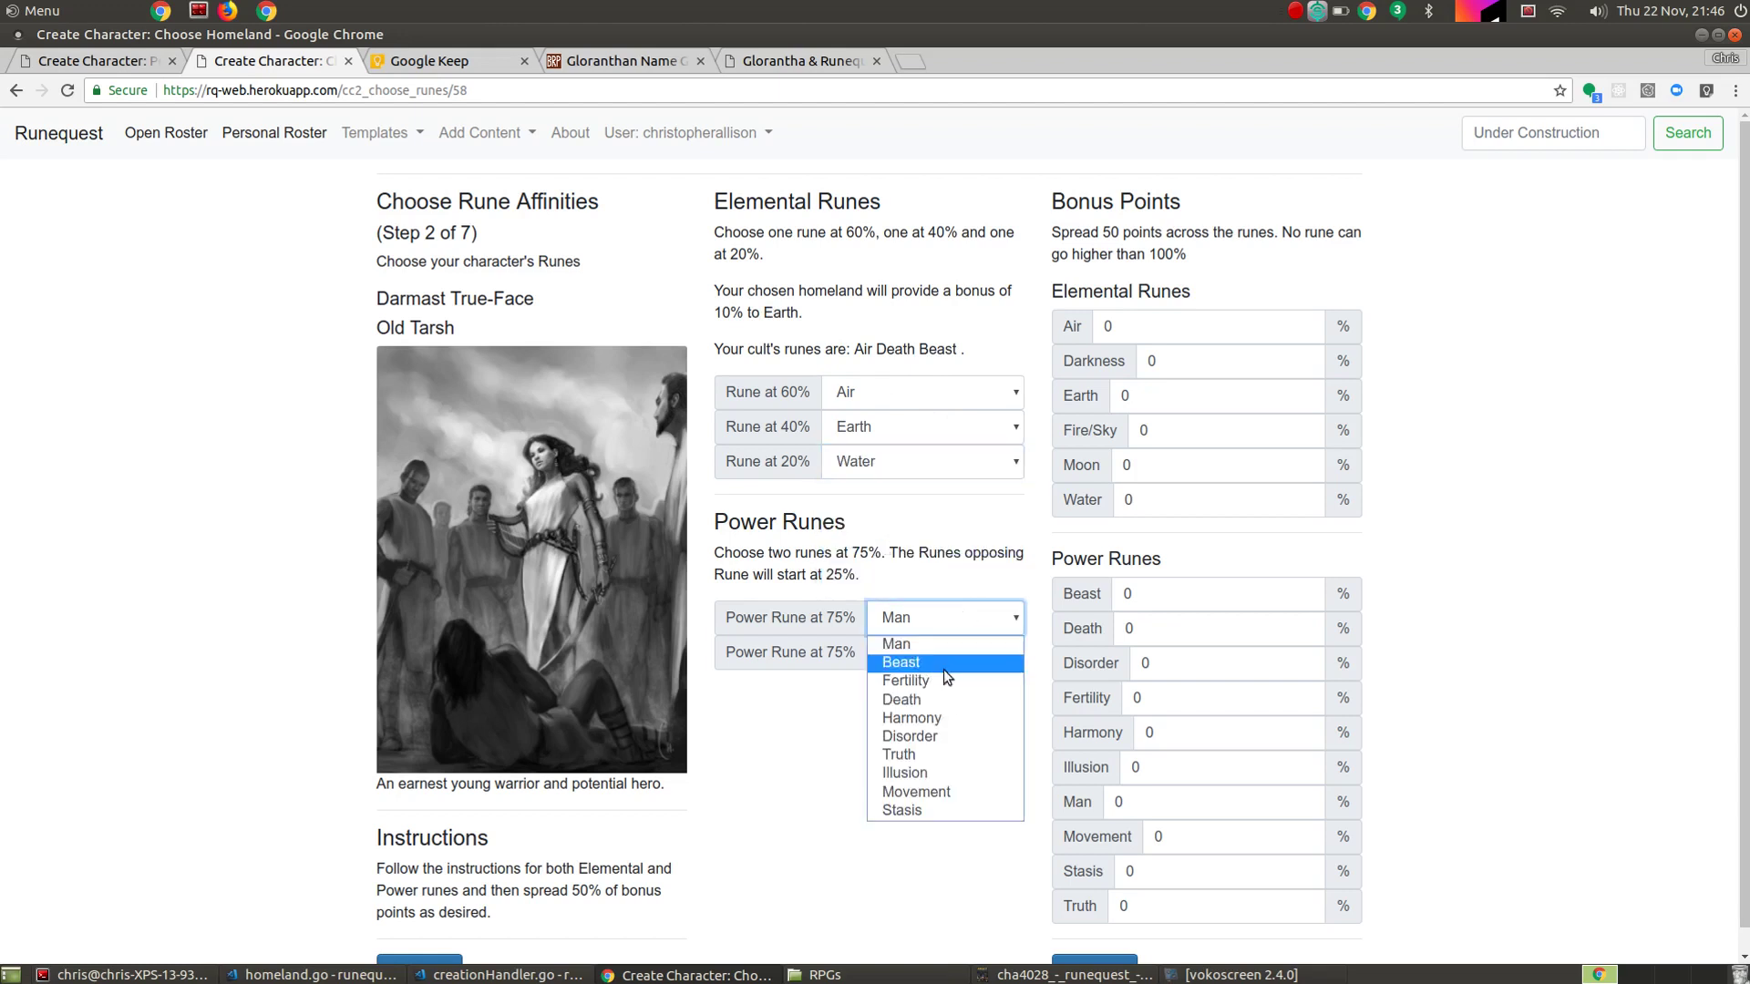
{"action": "left_click", "coordinate": [942, 694]}
{"action": "left_click", "coordinate": [943, 649]}
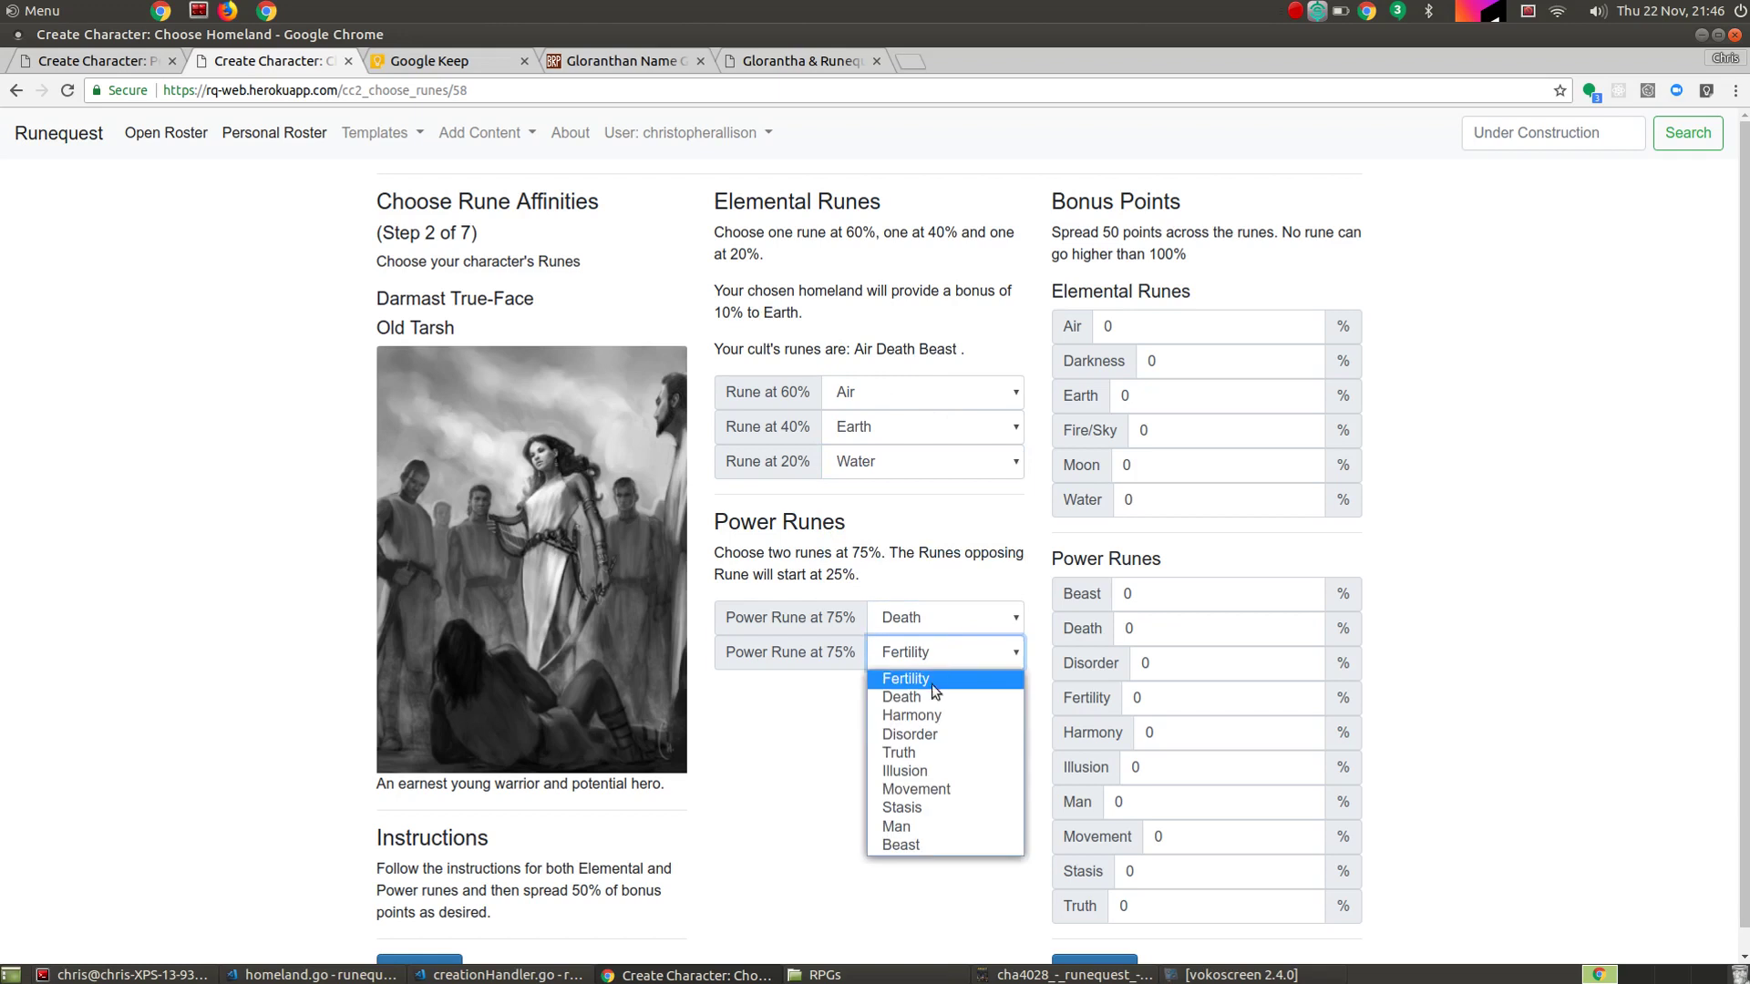
{"action": "left_click", "coordinate": [911, 840]}
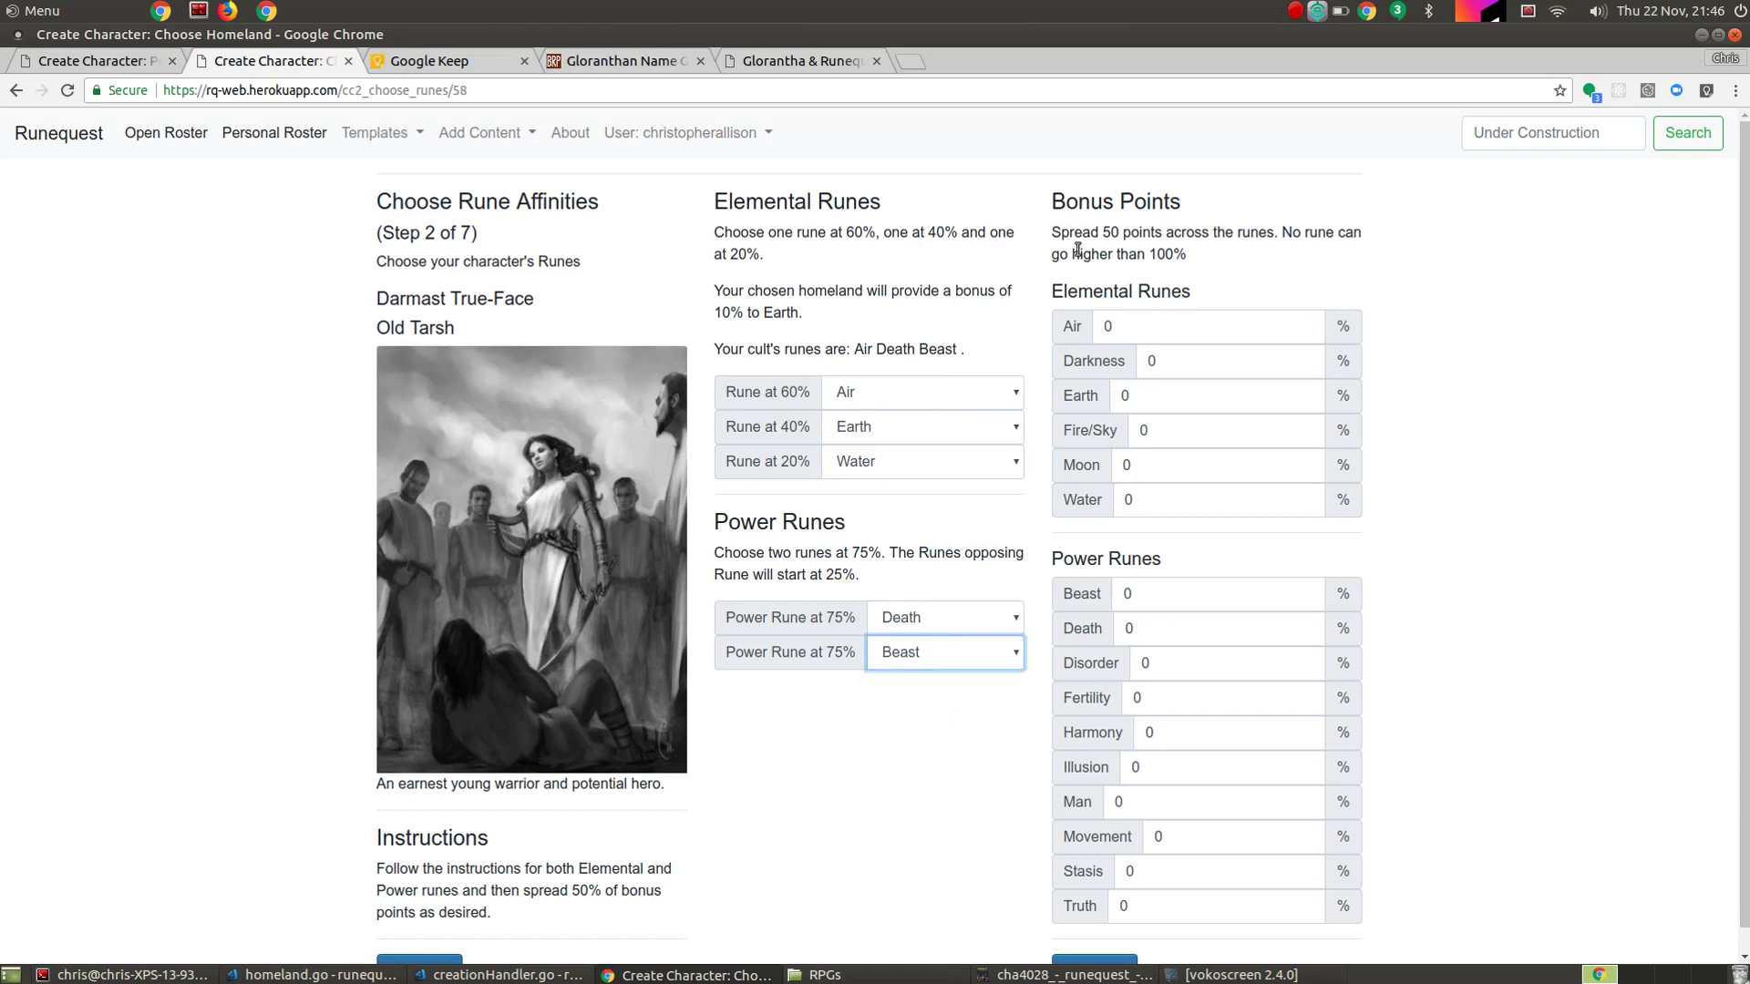
Assign rune bonus points: Air 20, Beast 10, Death 20.
{"action": "left_click", "coordinate": [1185, 332]}
{"action": "key", "text": "BackSpace"}
{"action": "type", "text": "20"}
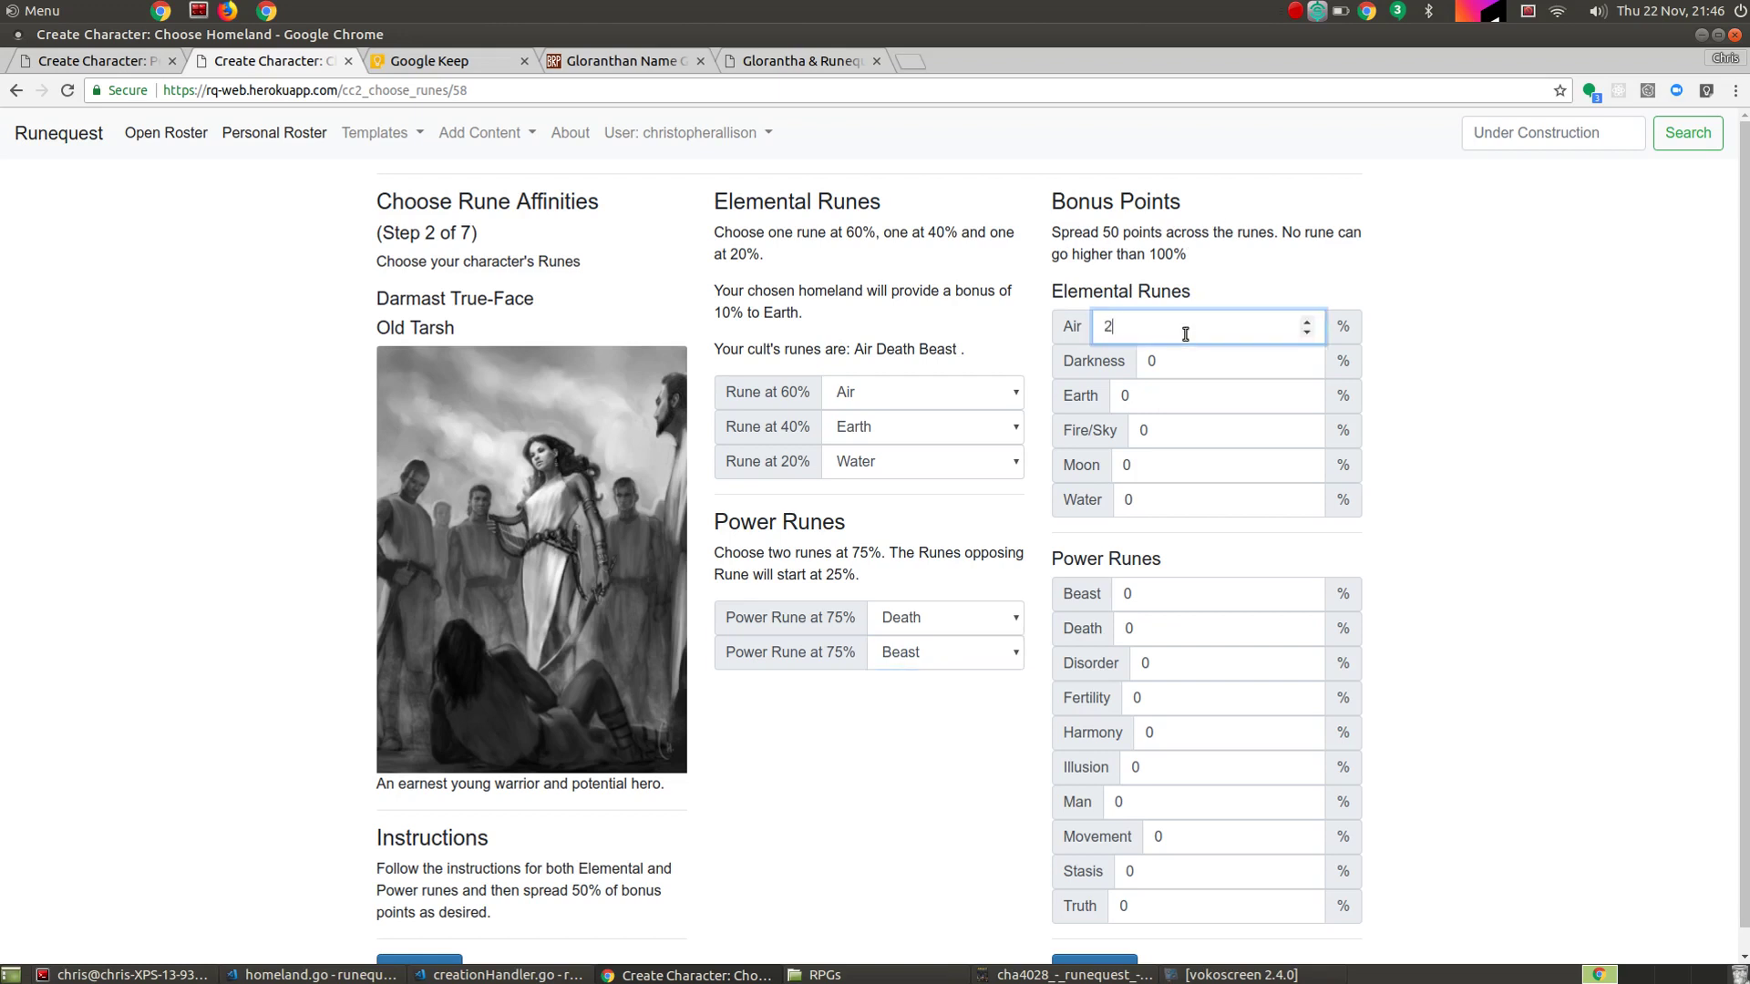
{"action": "key", "text": "Tab"}
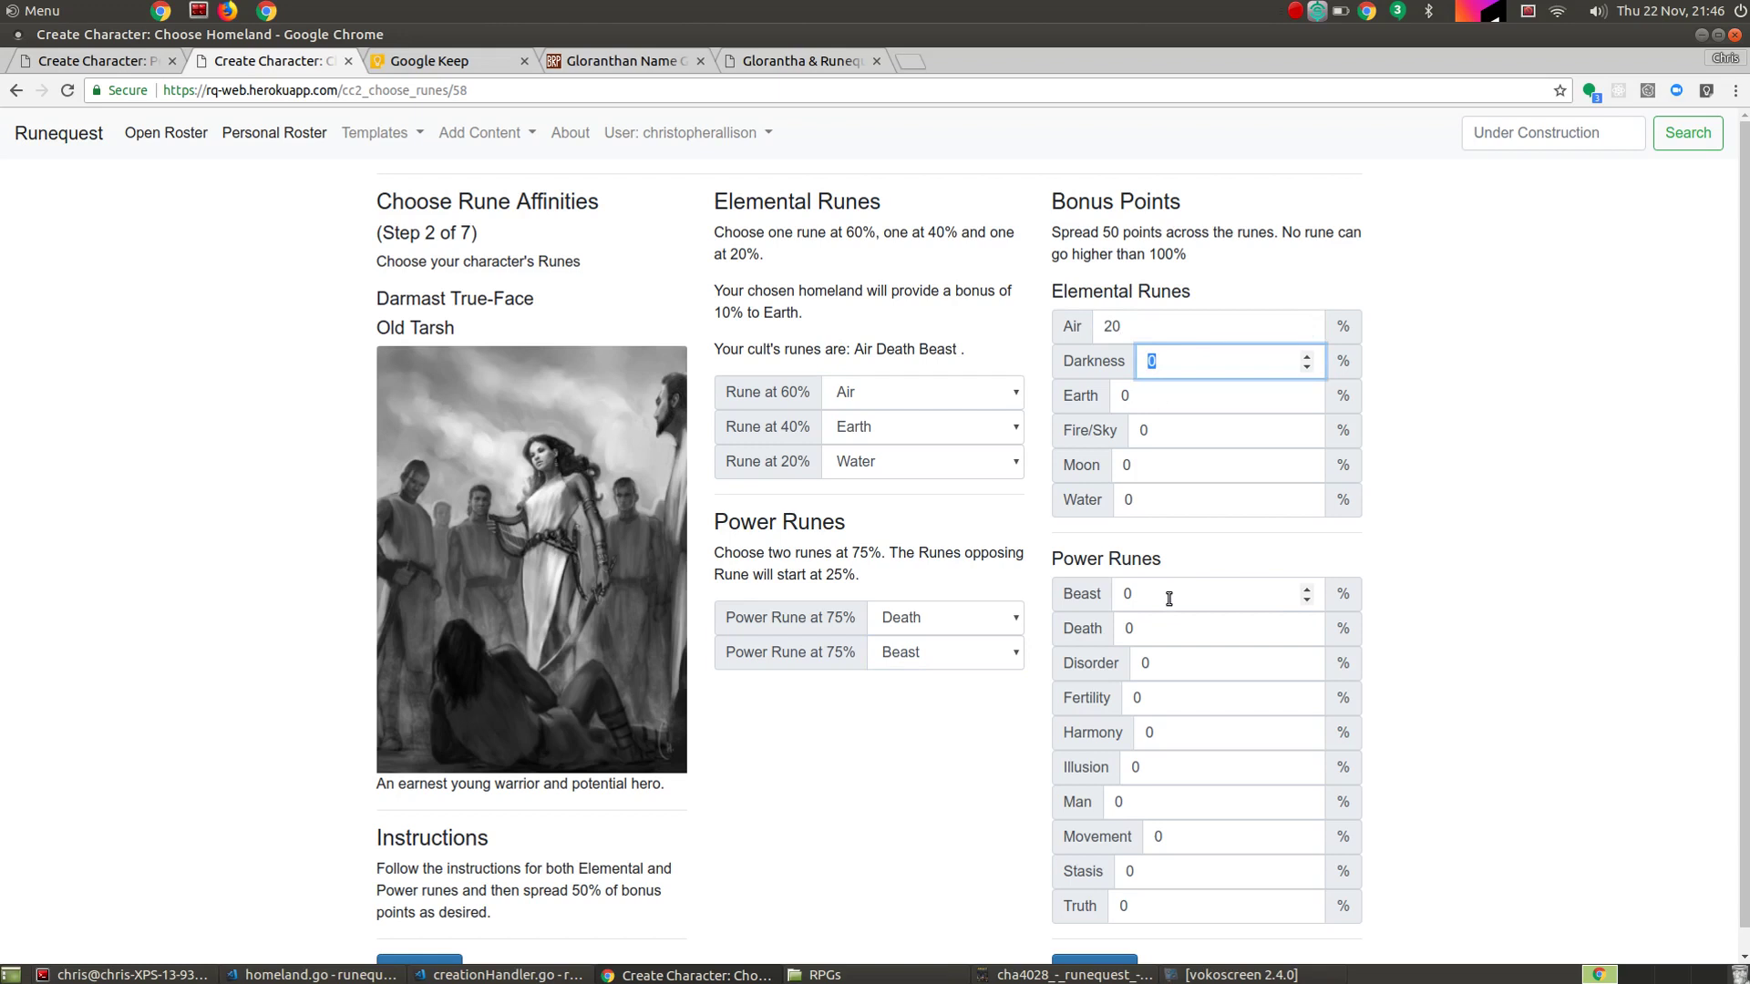
{"action": "left_click", "coordinate": [1169, 597]}
{"action": "type", "text": "10"}
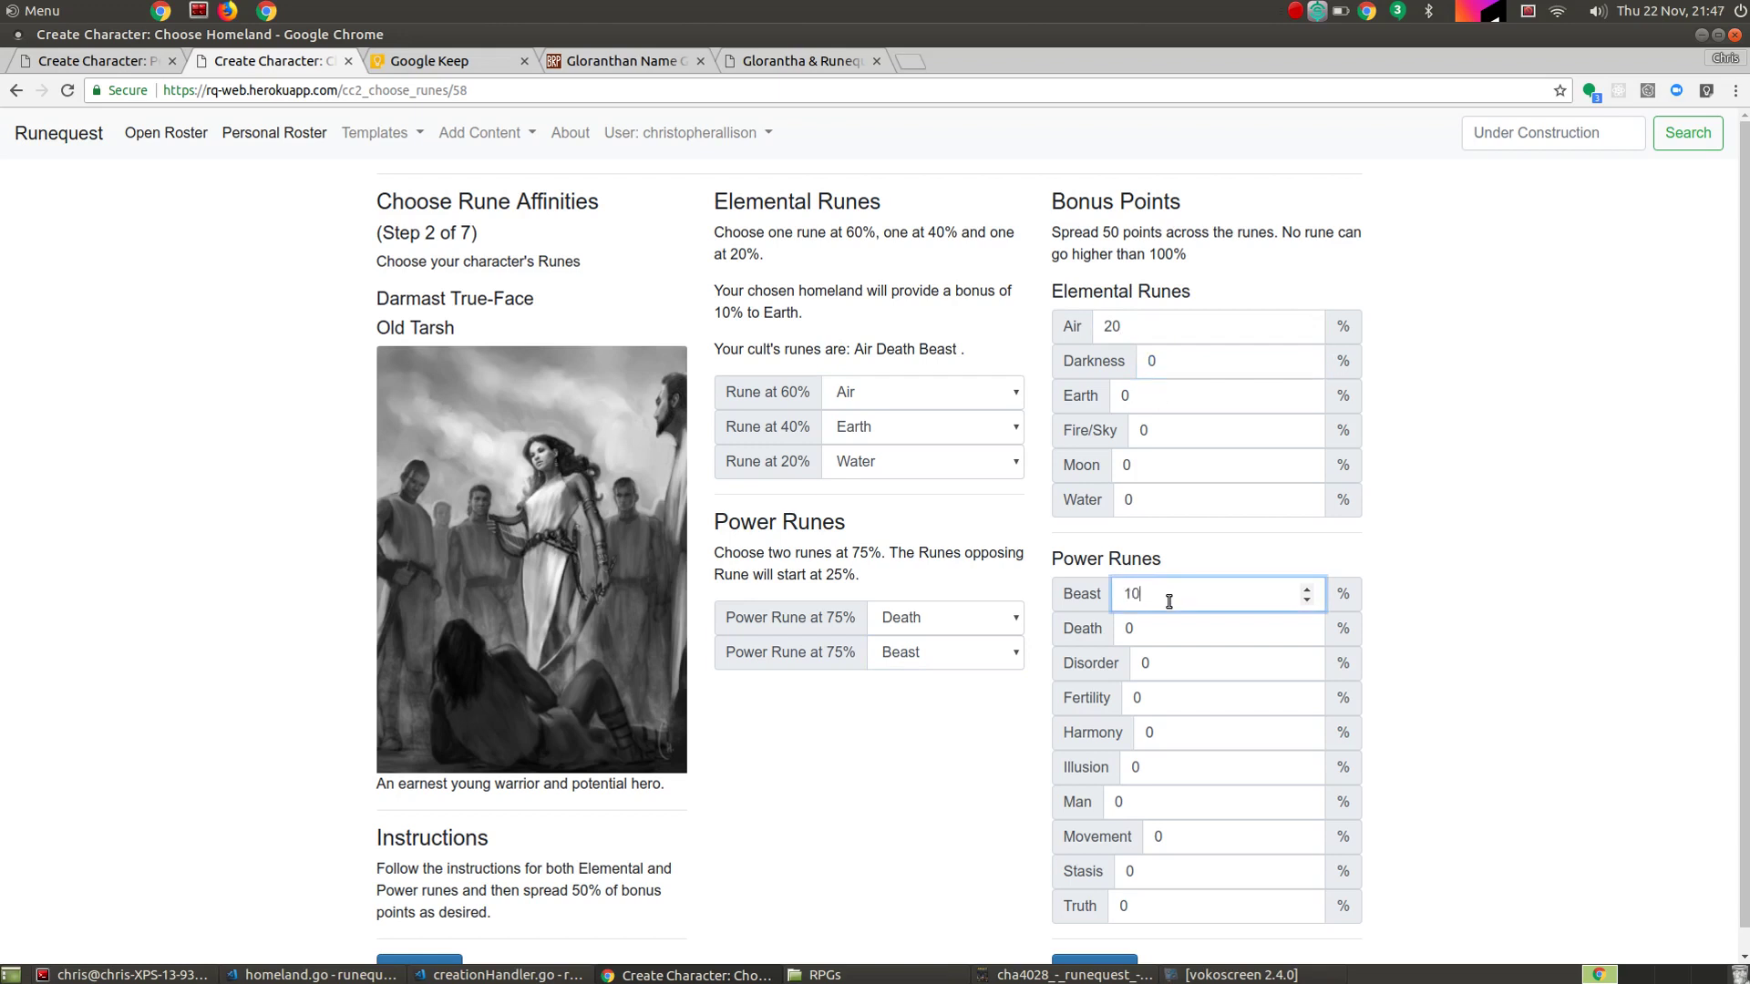
{"action": "key", "text": "Tab"}
{"action": "key", "text": "Tab"}
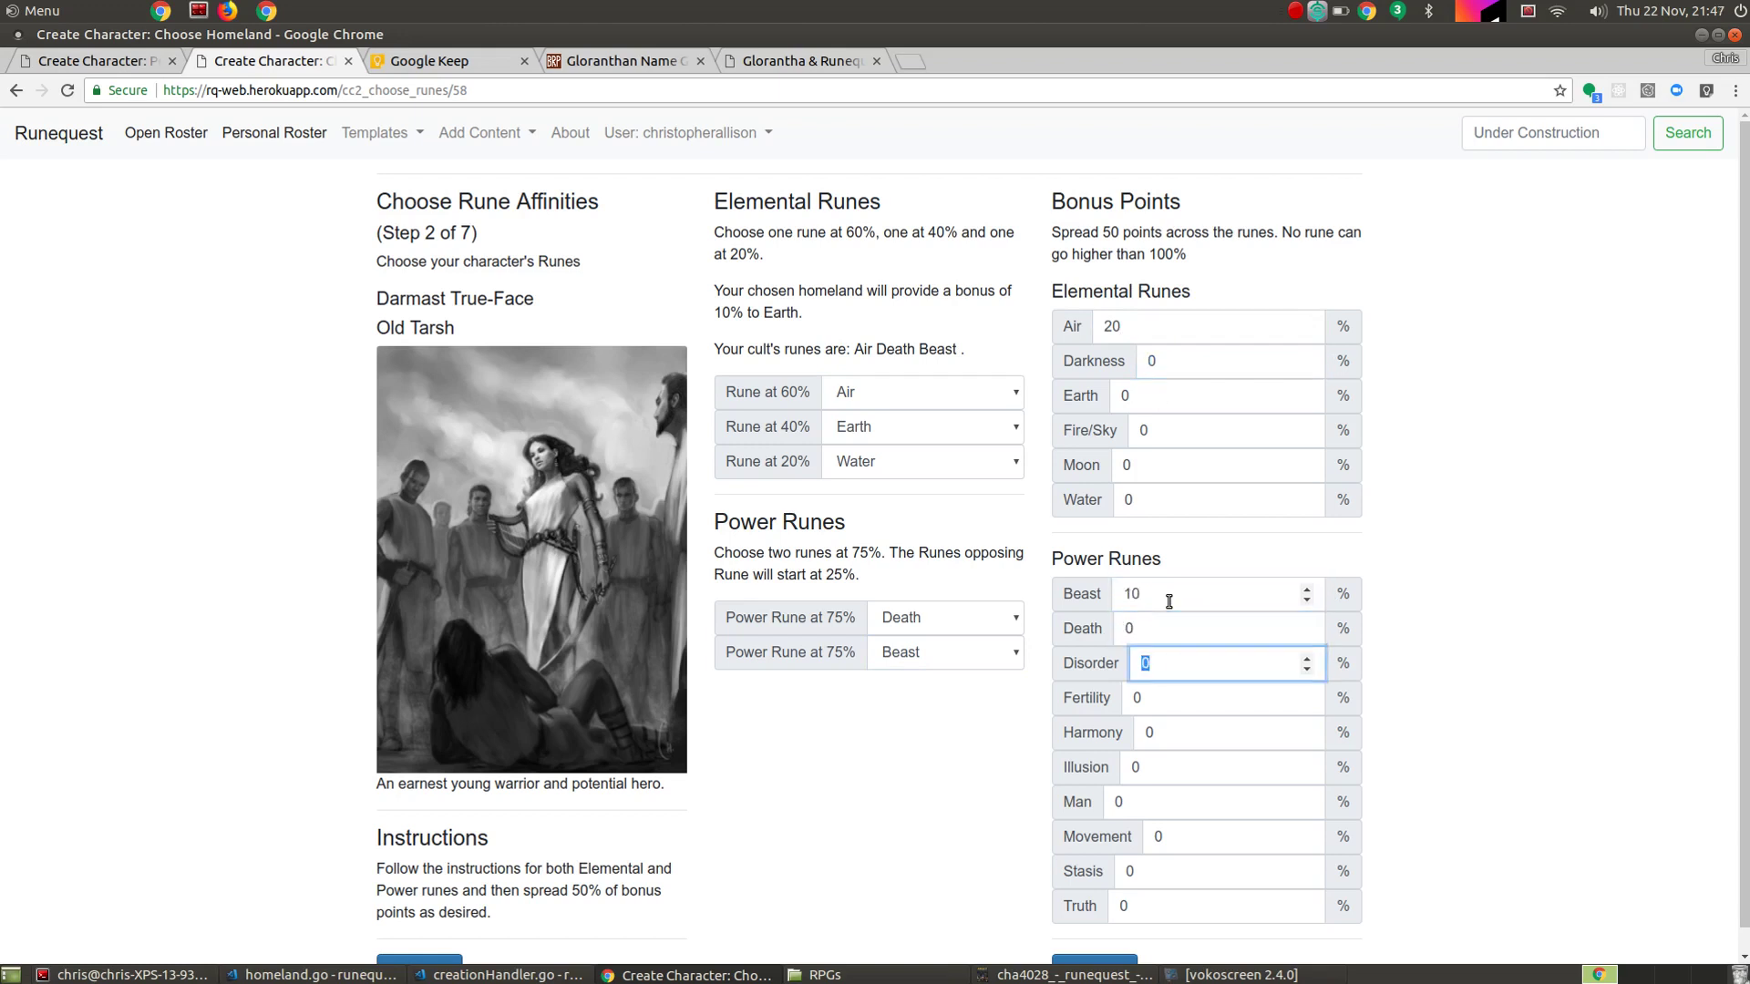
{"action": "key", "text": "shift+Tab"}
{"action": "type", "text": "1"}
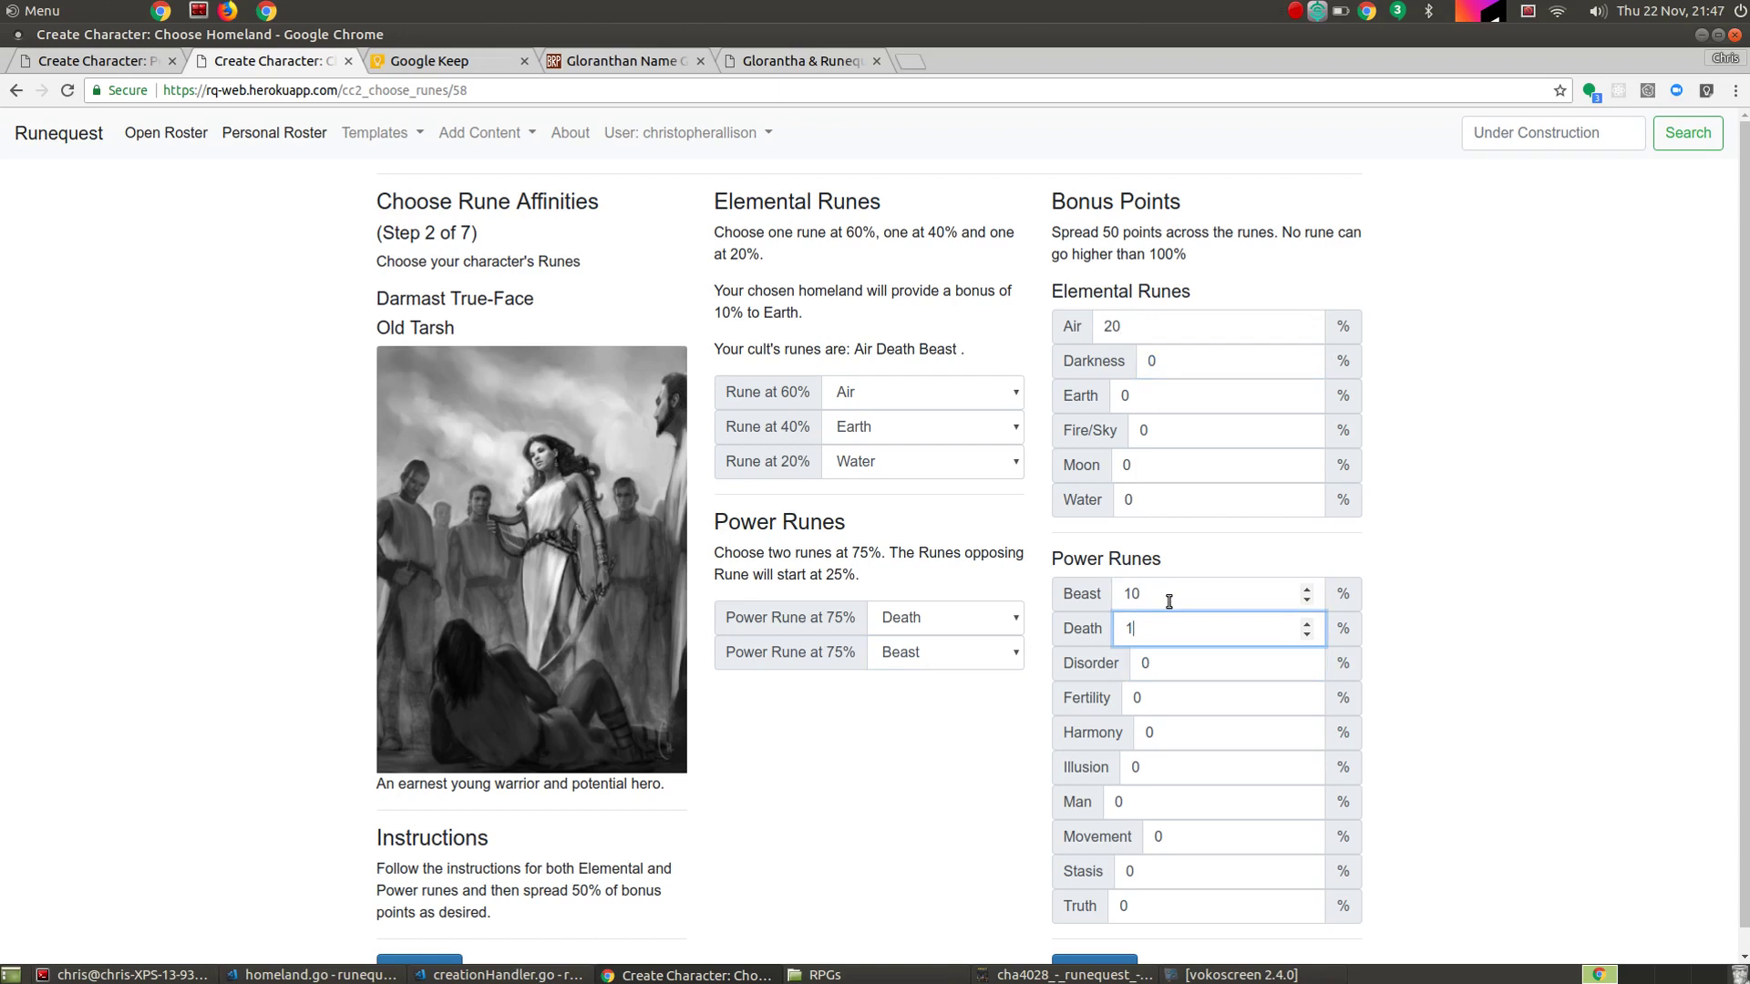
{"action": "type", "text": "20"}
{"action": "key", "text": "Tab"}
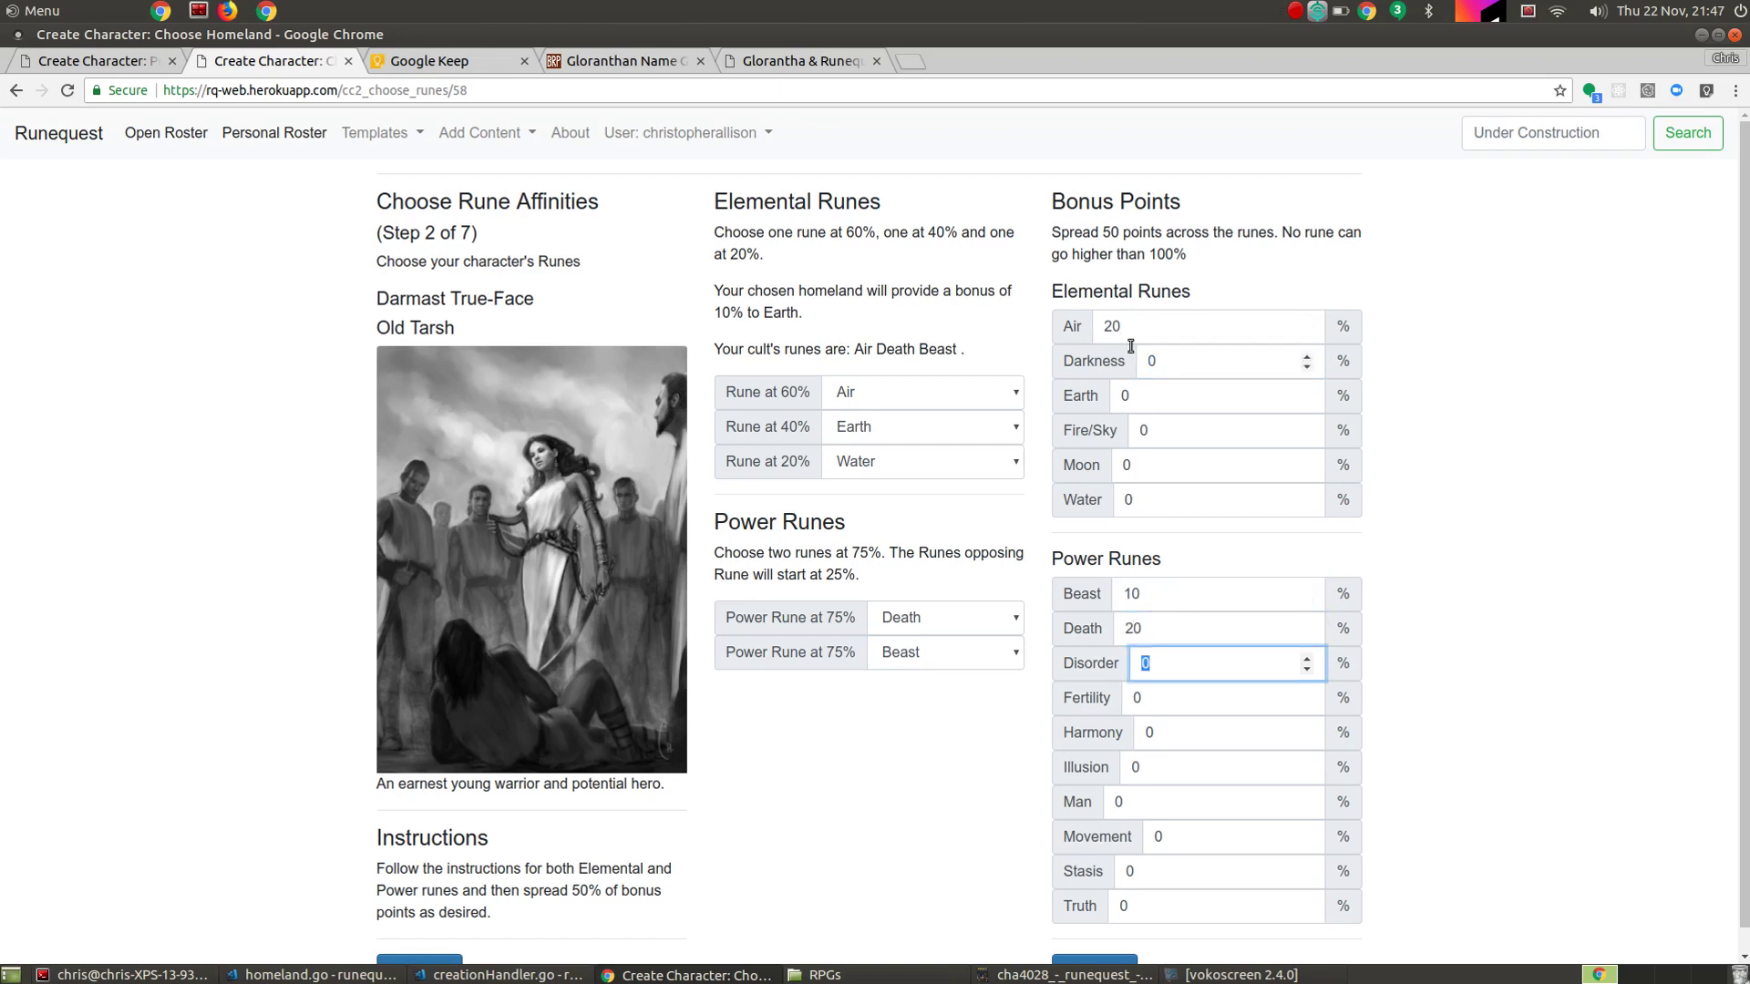
{"action": "scroll", "coordinate": [1192, 443], "scroll_direction": "down", "scroll_amount": 1}
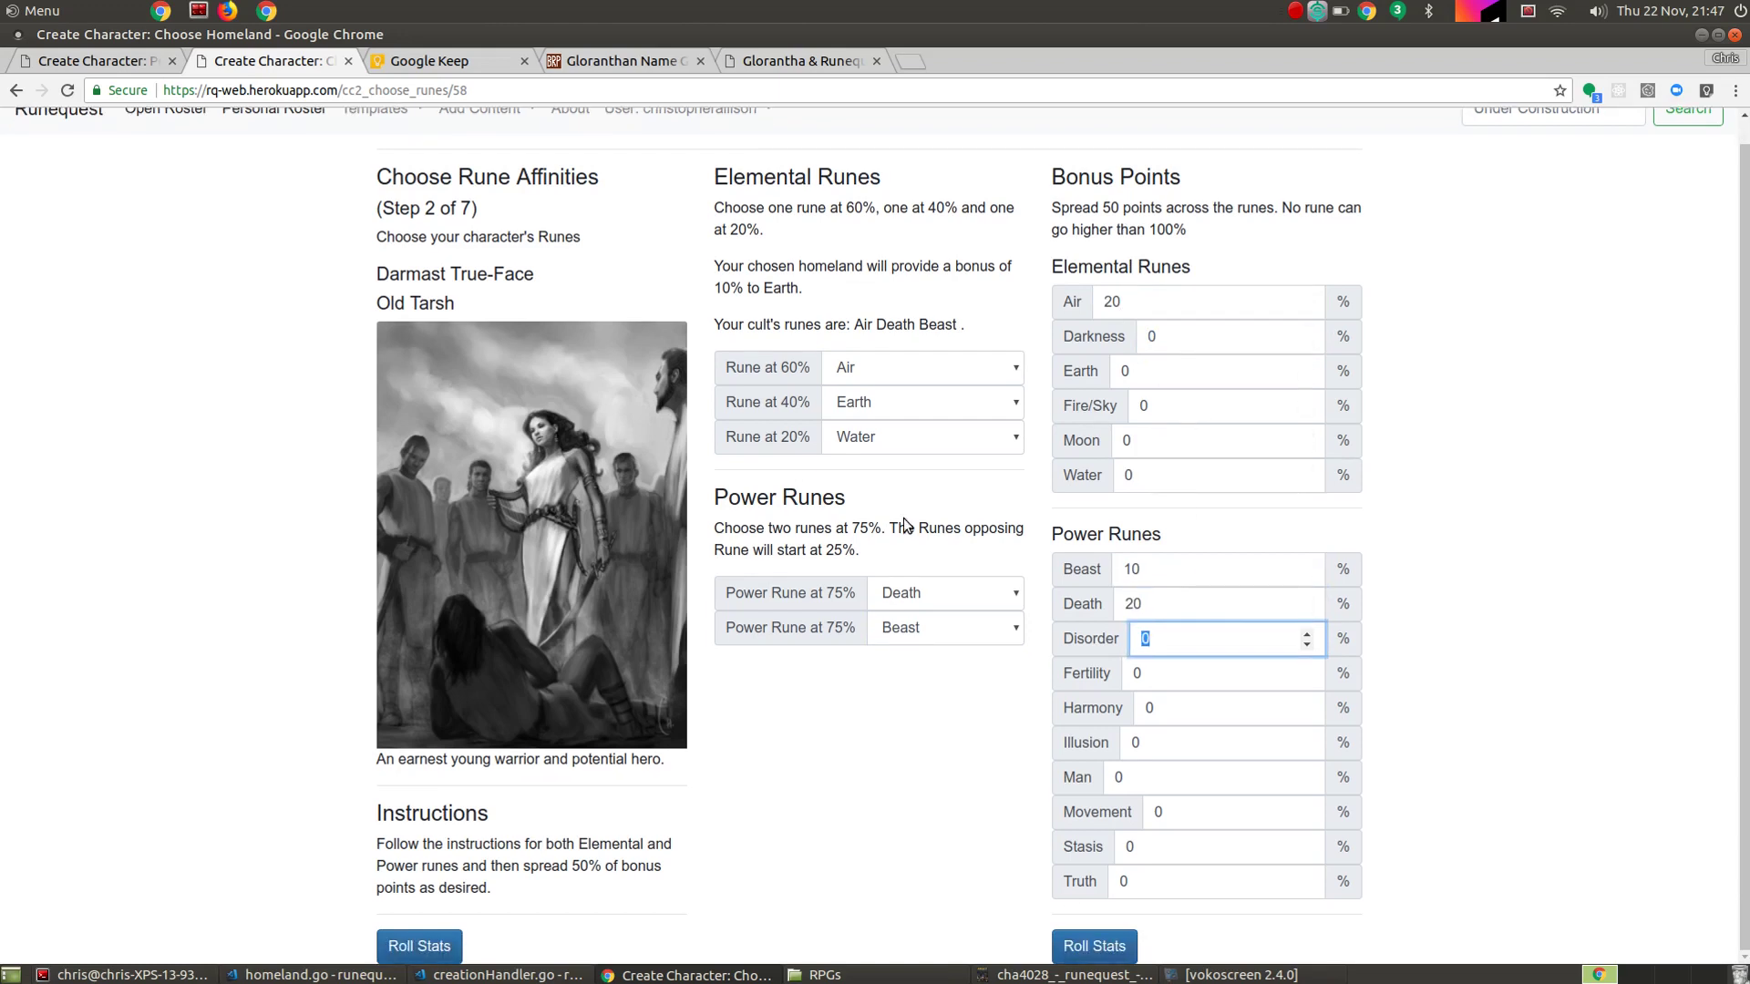
Roll the stats, keep STR as primary and CON as secondary rune bonus stat, then apply homeland.
{"action": "left_click", "coordinate": [1097, 948]}
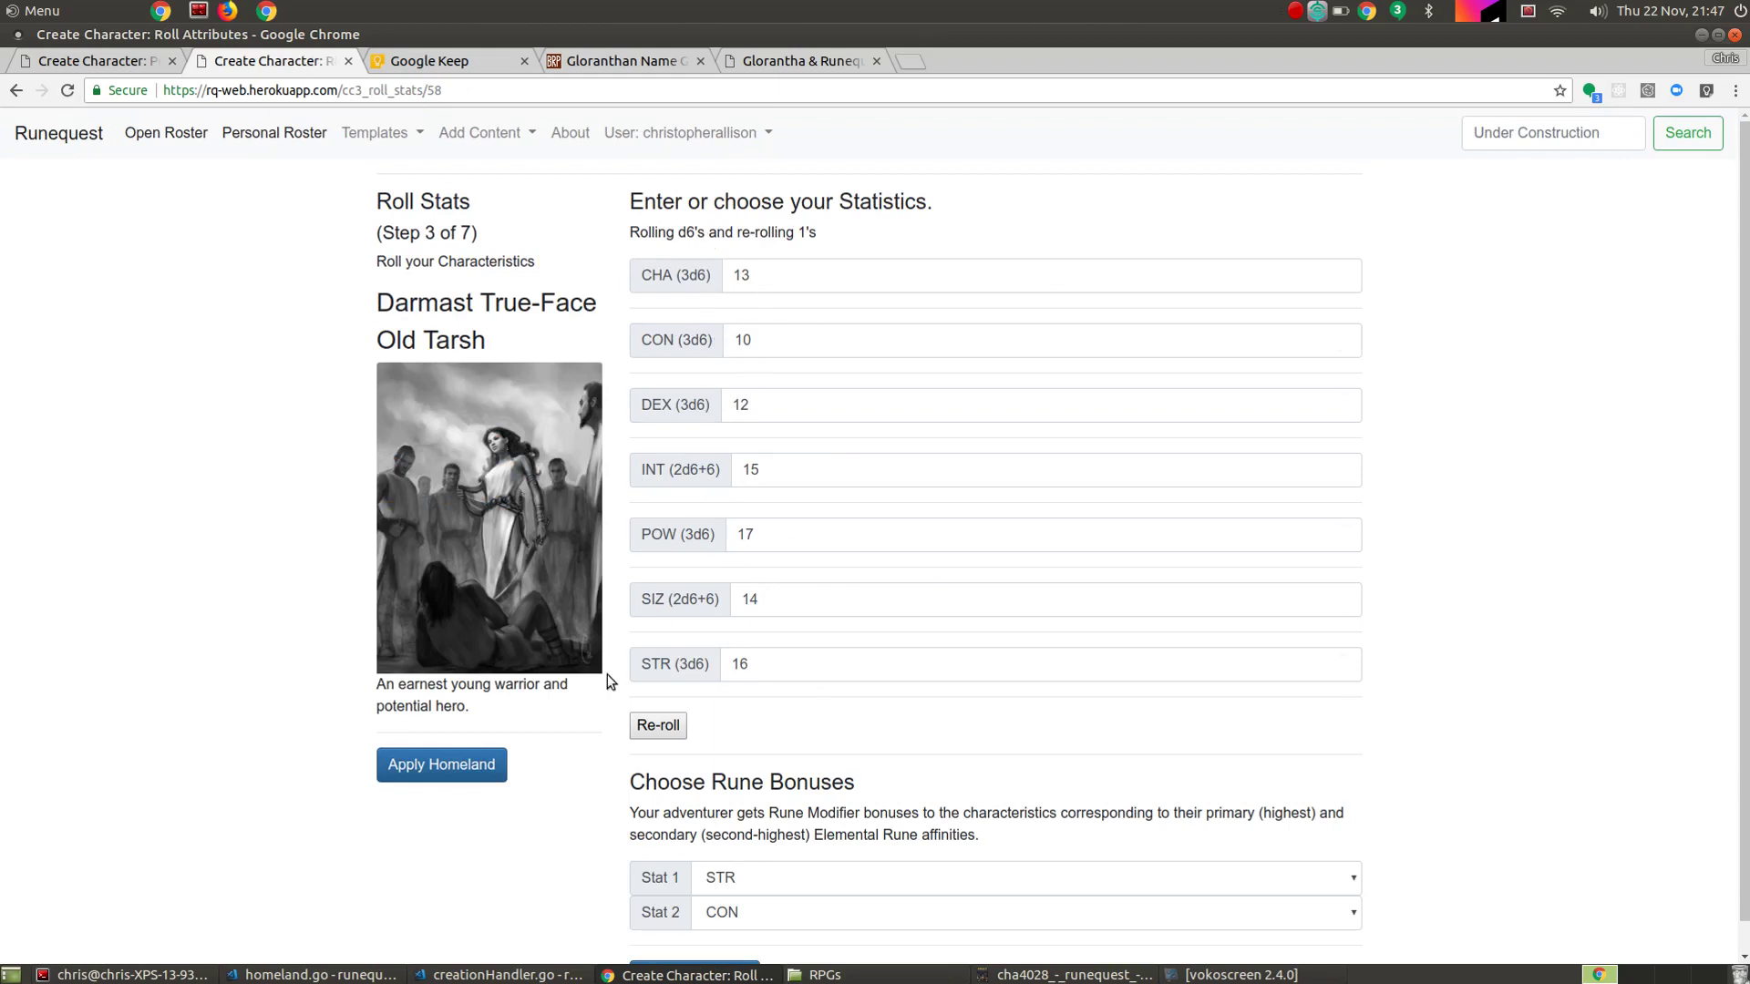
{"action": "scroll", "coordinate": [711, 642], "scroll_direction": "down", "scroll_amount": 1}
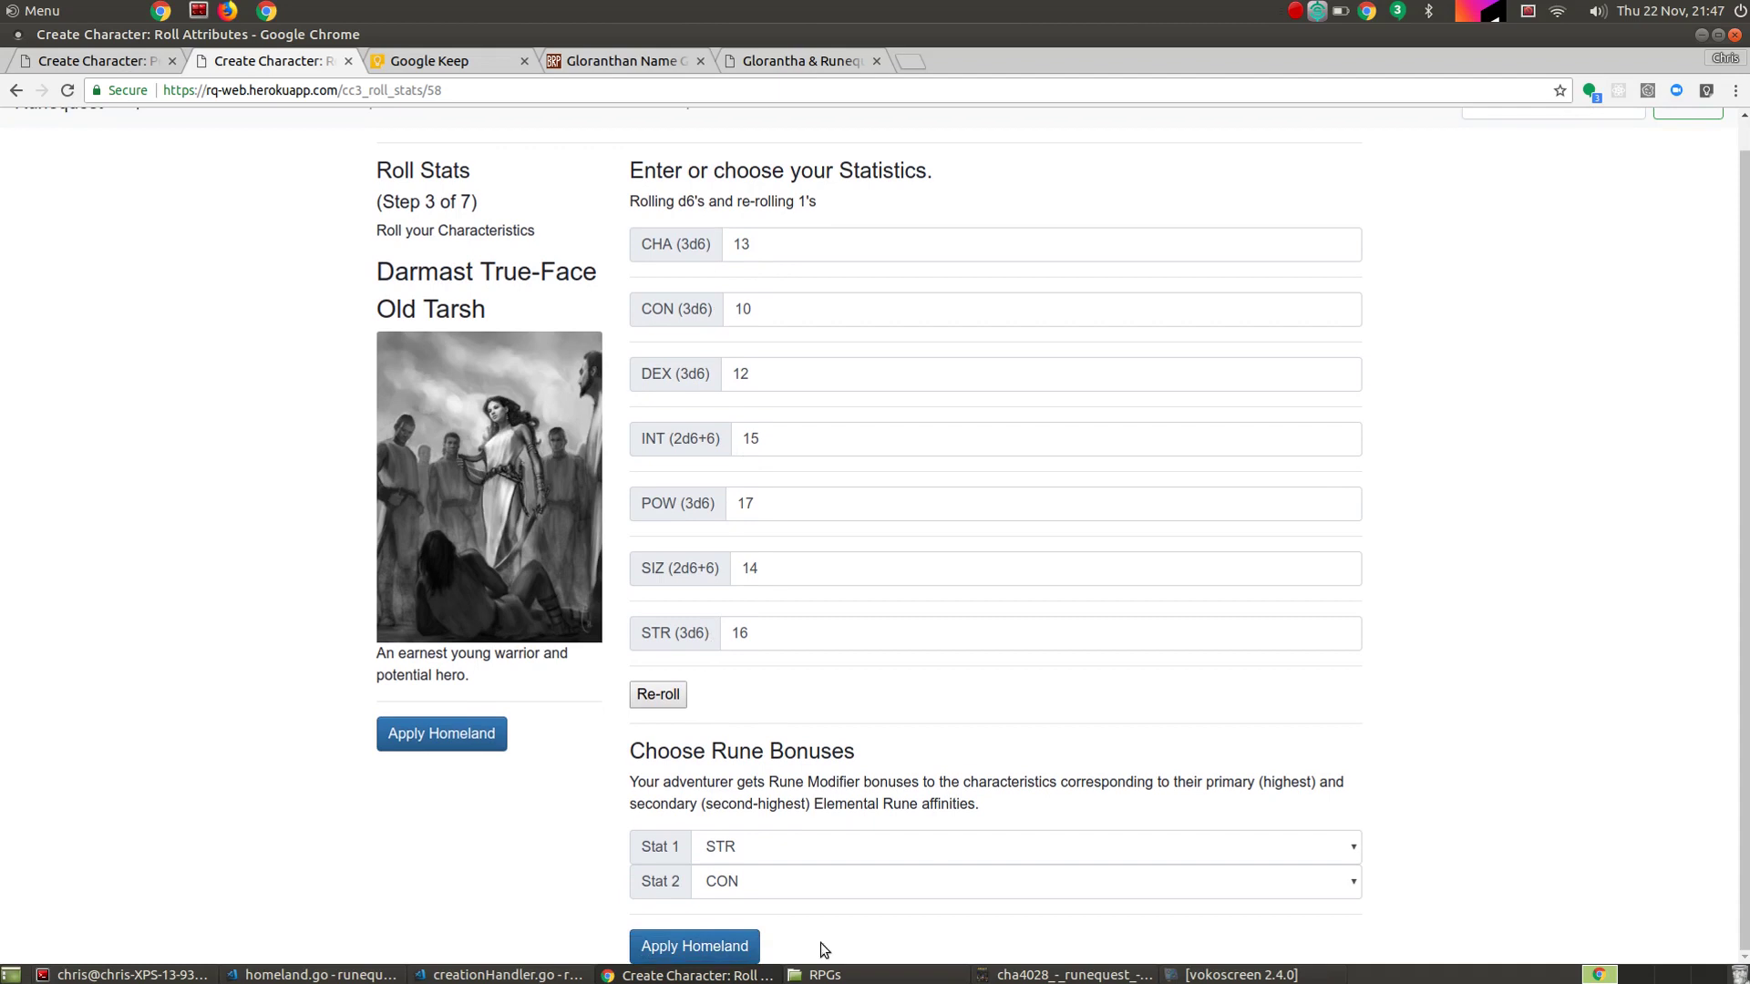
{"action": "left_click", "coordinate": [779, 852]}
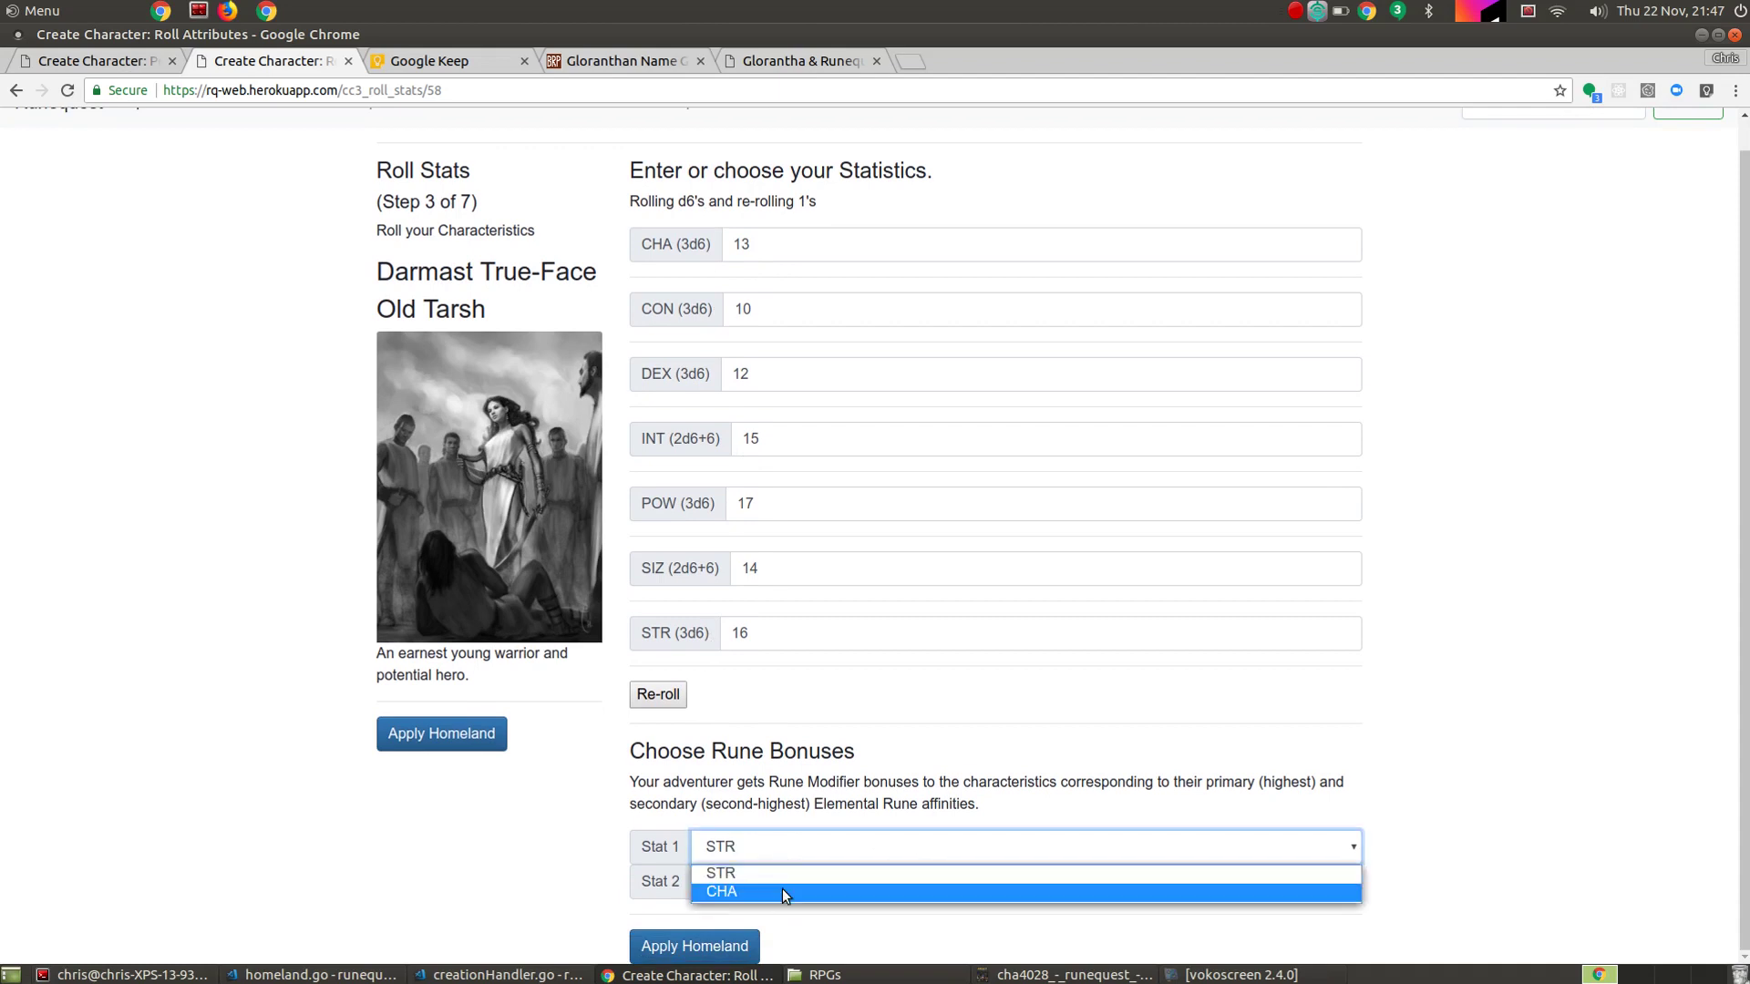
{"action": "left_click", "coordinate": [780, 869]}
{"action": "left_click", "coordinate": [778, 881]}
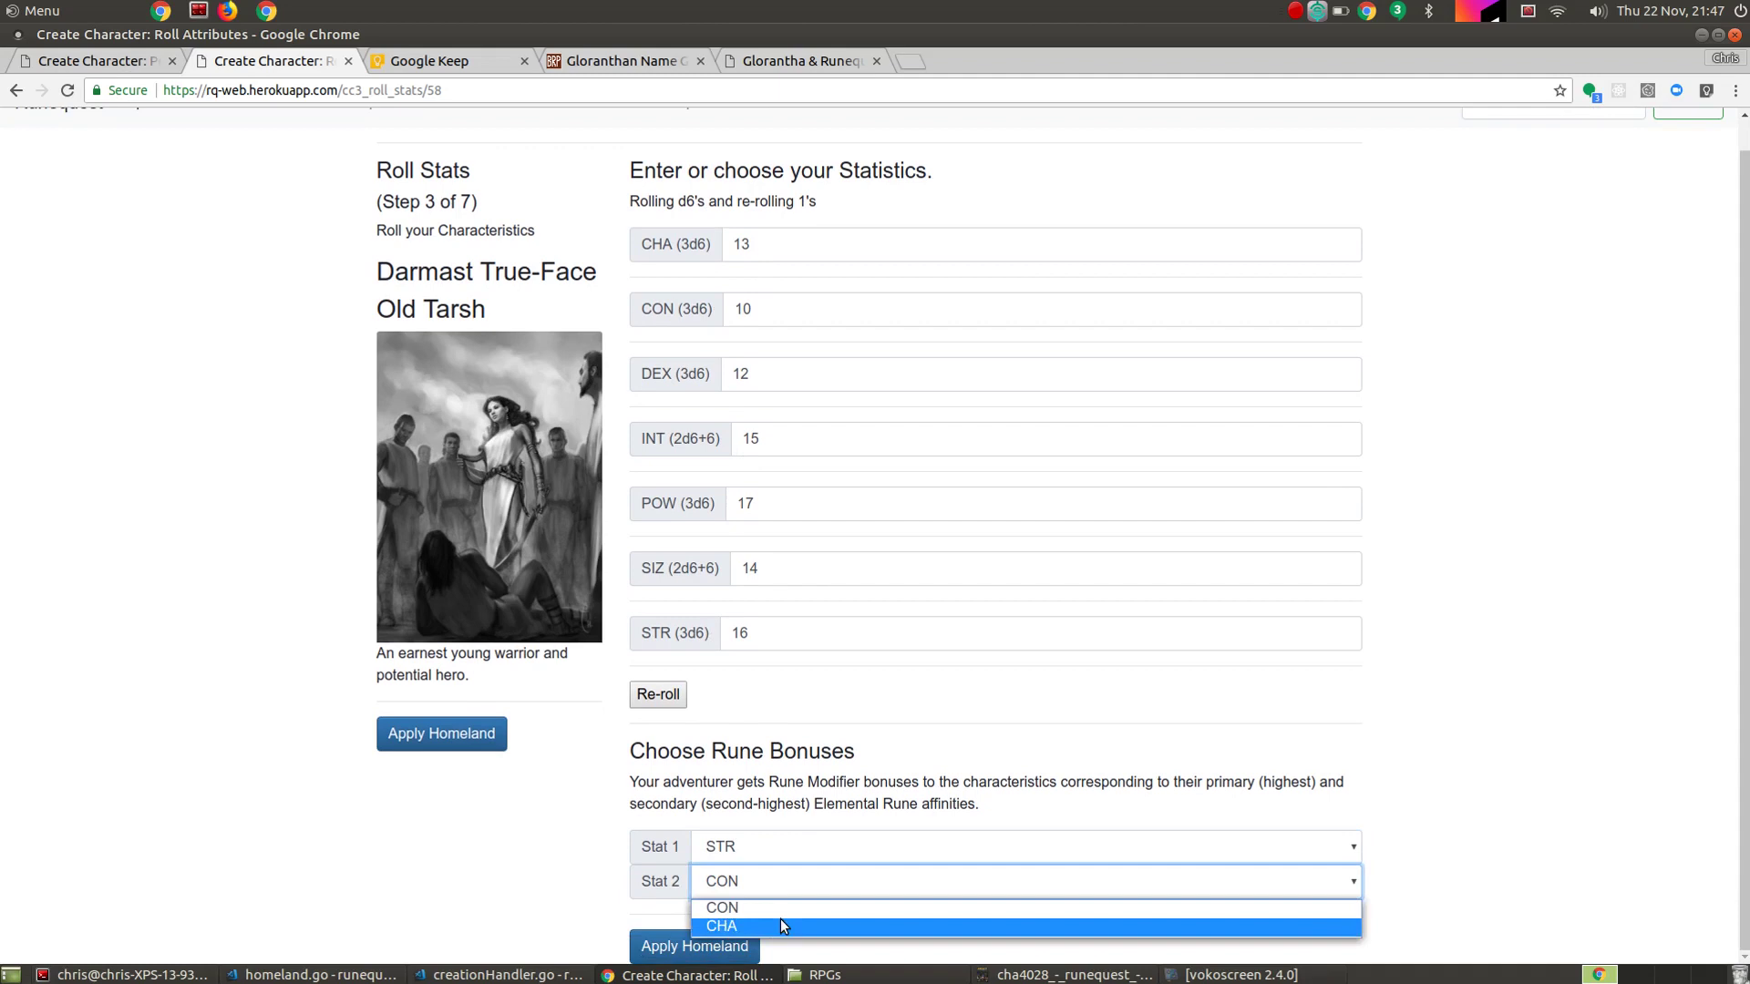
{"action": "left_click", "coordinate": [779, 910]}
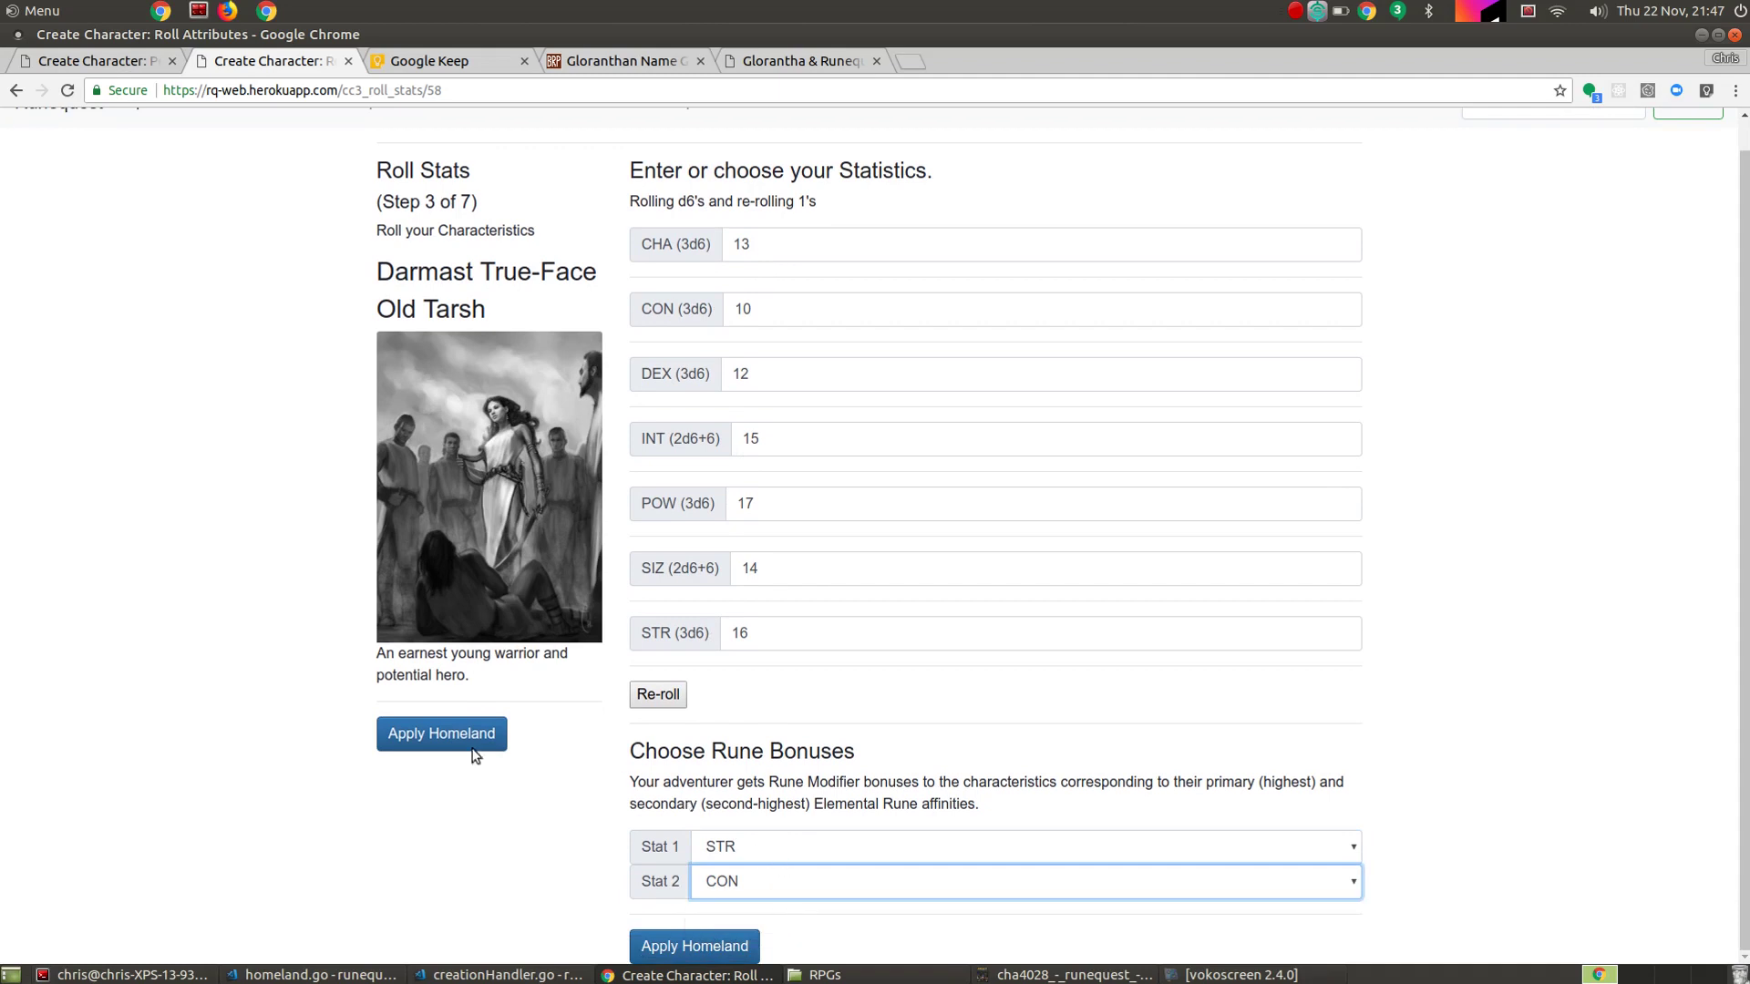
{"action": "left_click", "coordinate": [430, 746]}
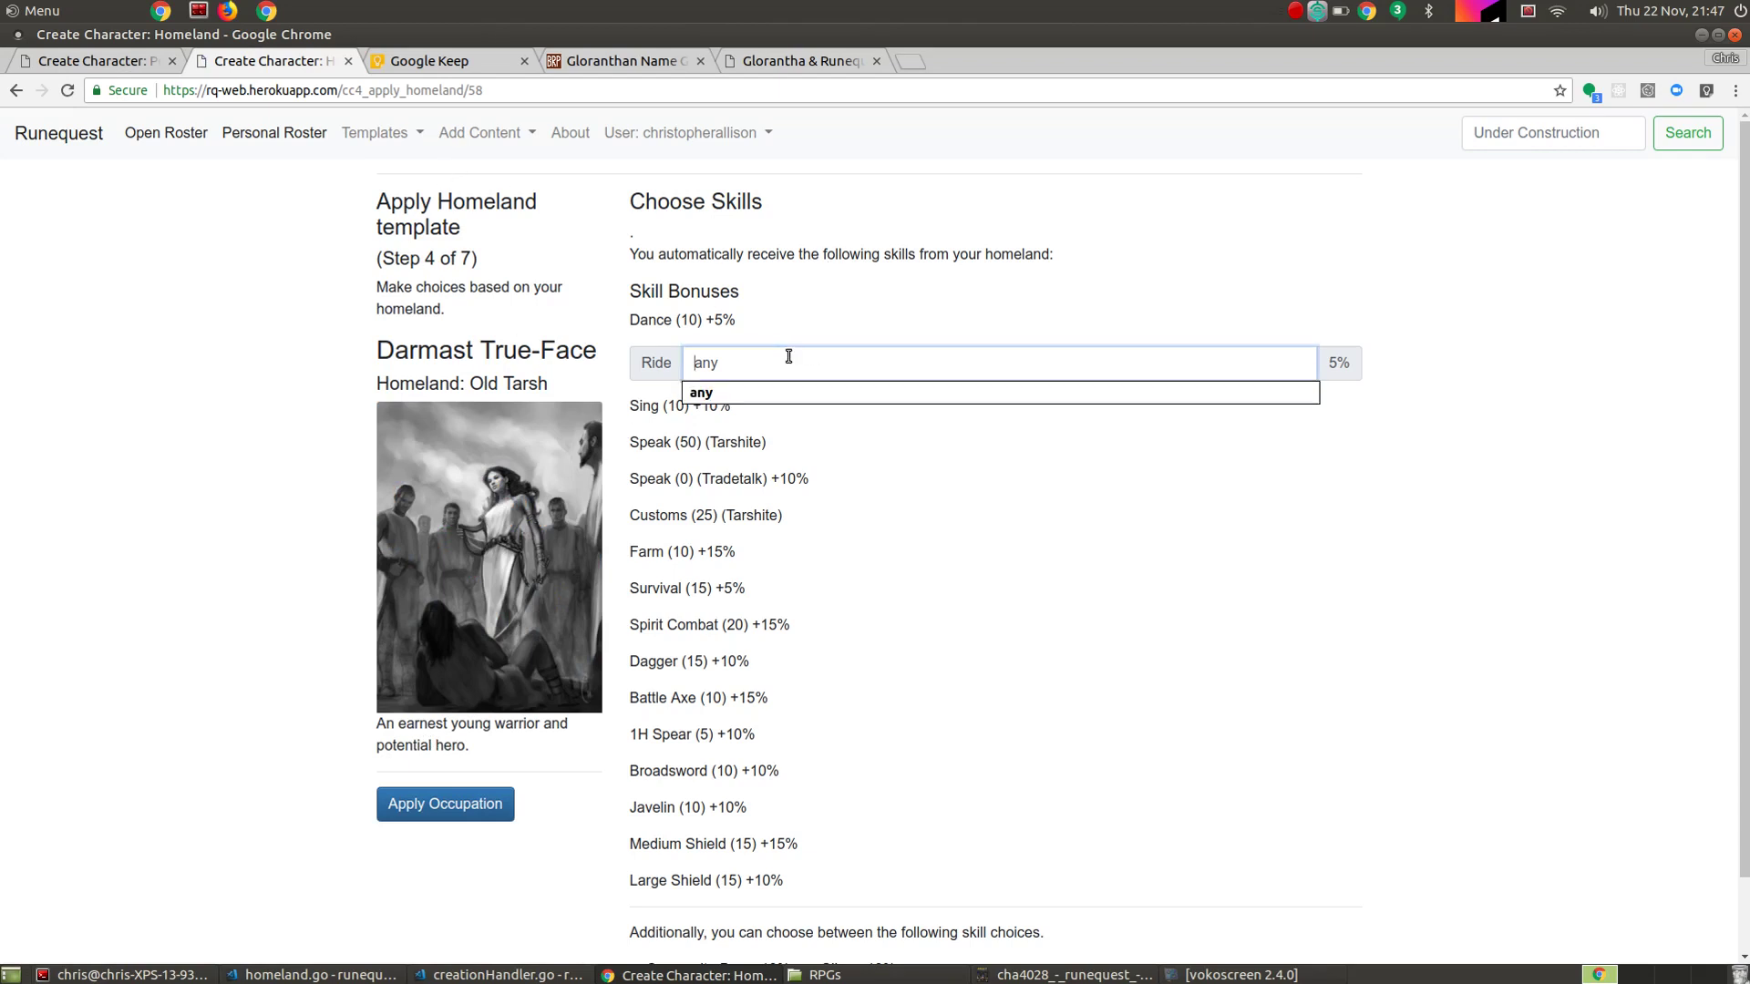
Set the Ride skill specialization to Horse.
{"action": "scroll", "coordinate": [1009, 484], "scroll_direction": "down", "scroll_amount": 1}
{"action": "scroll", "coordinate": [1008, 484], "scroll_direction": "up", "scroll_amount": 1}
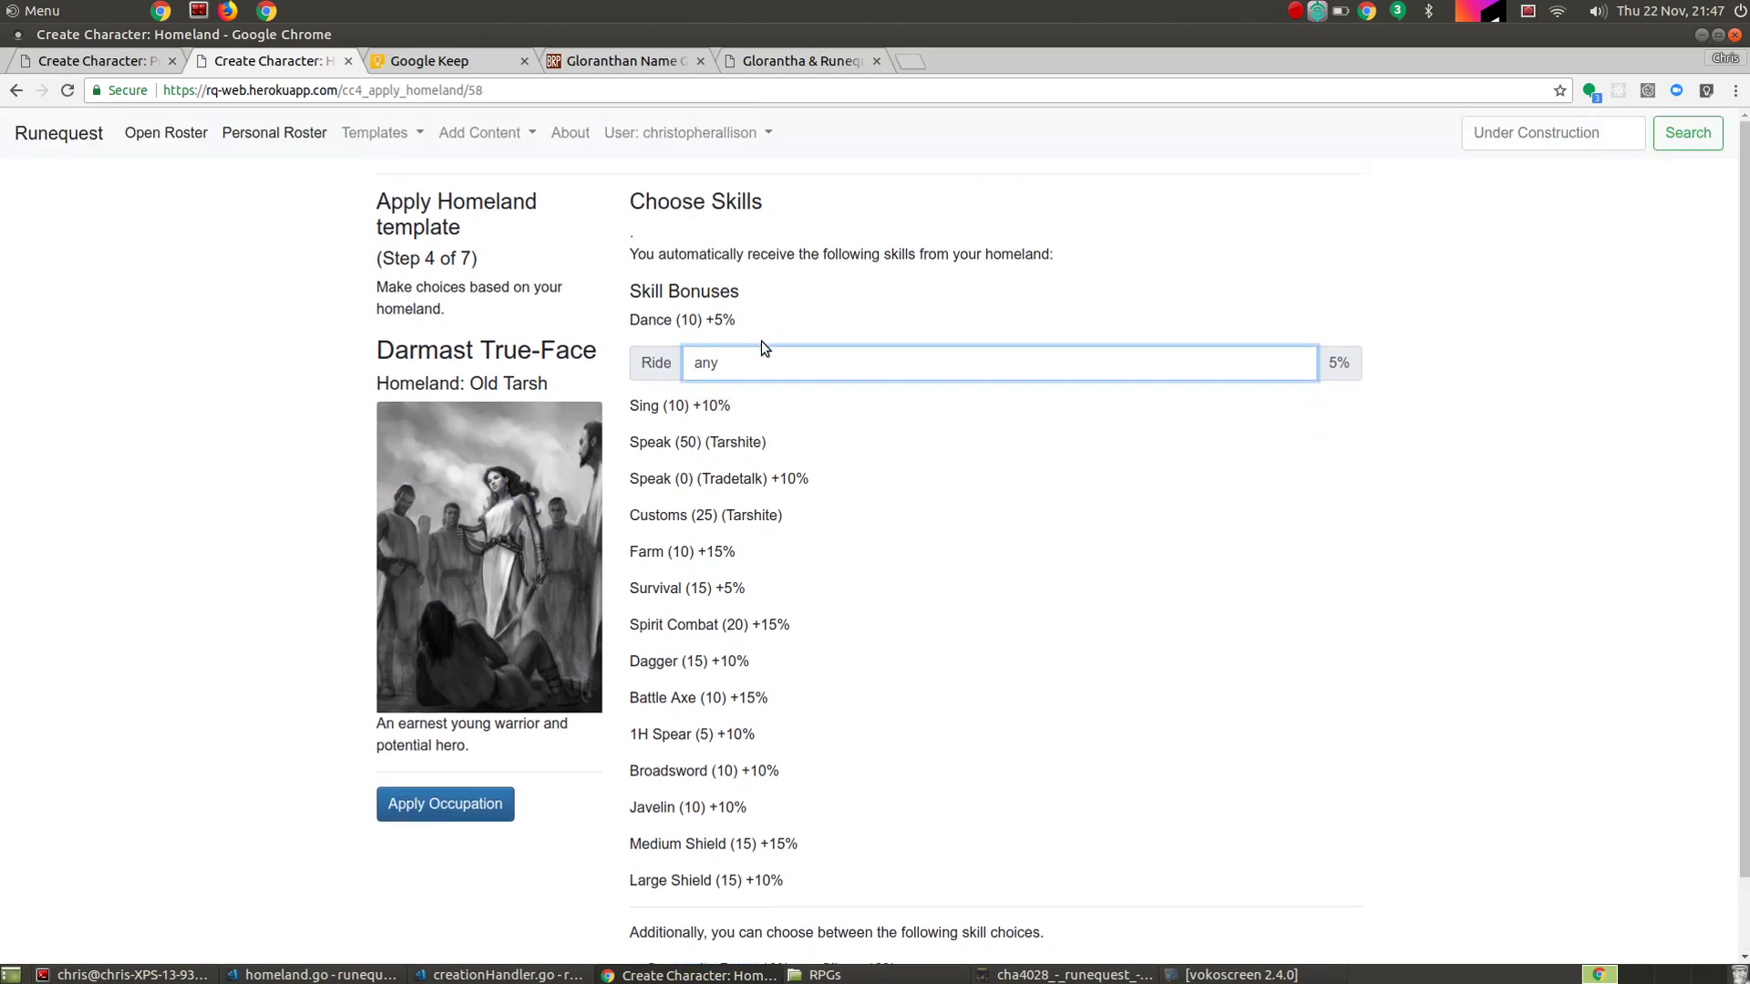
{"action": "key", "text": "BackSpace"}
{"action": "key", "text": "BackSpace"}
{"action": "key", "text": "BackSpace"}
{"action": "type", "text": "Horse"}
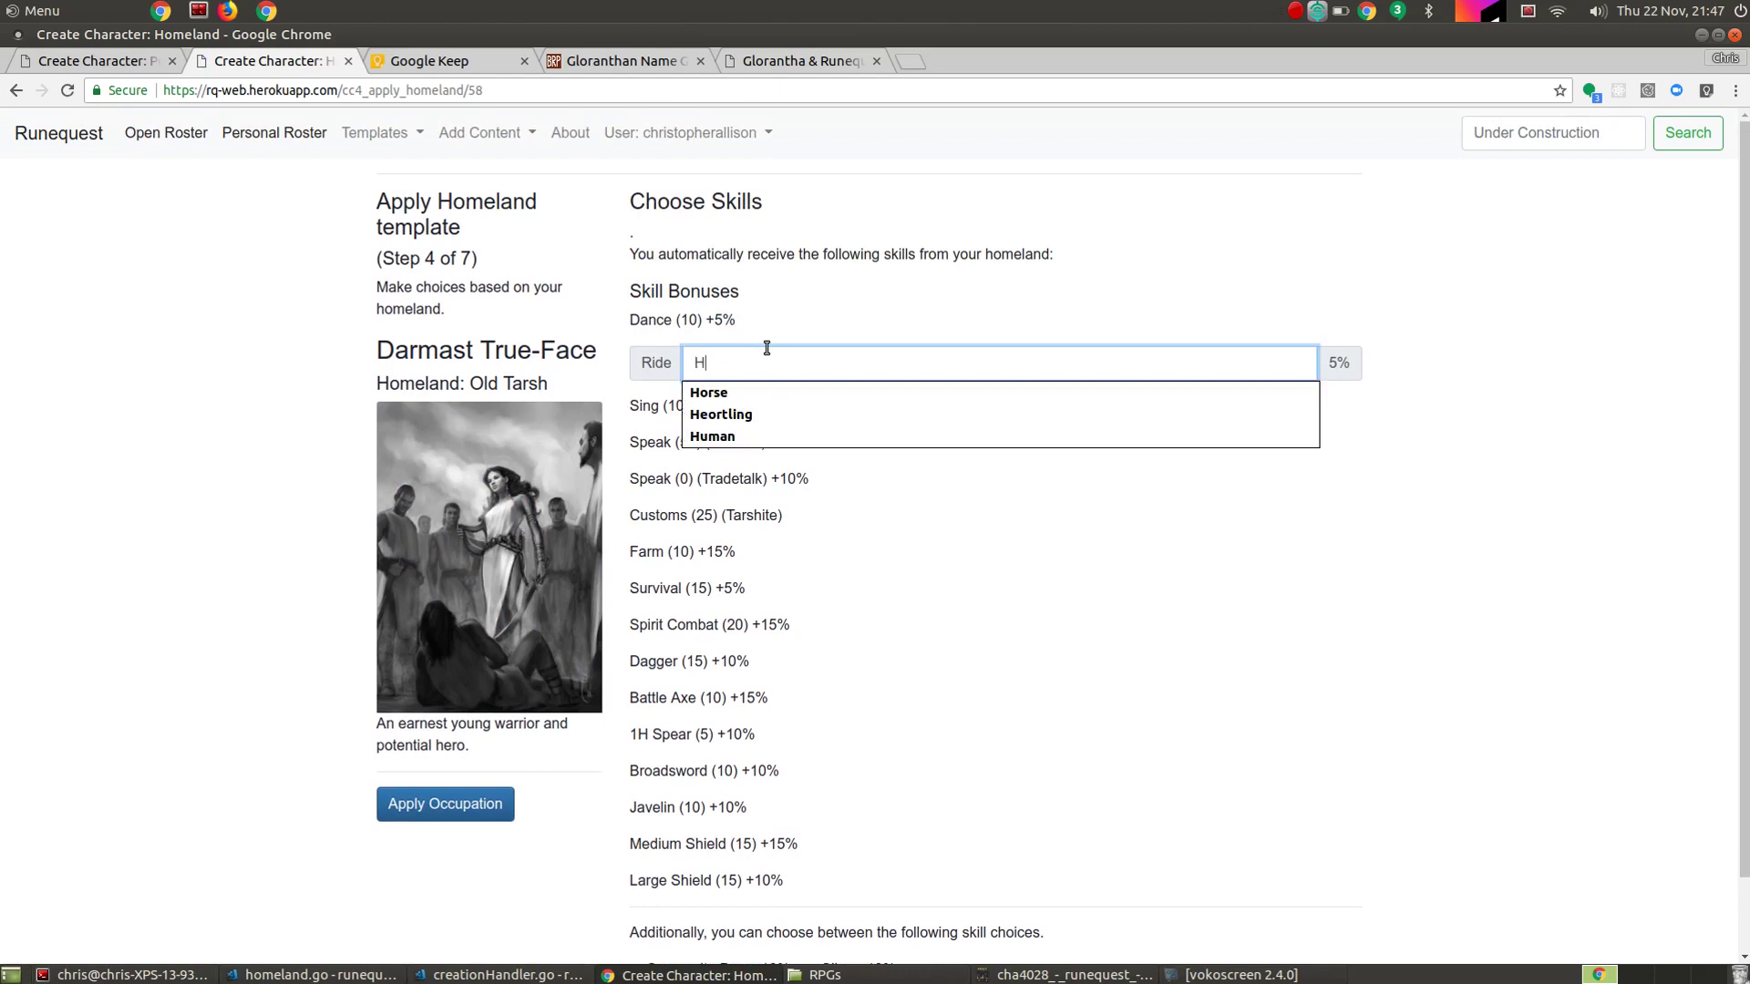
{"action": "key", "text": "Tab"}
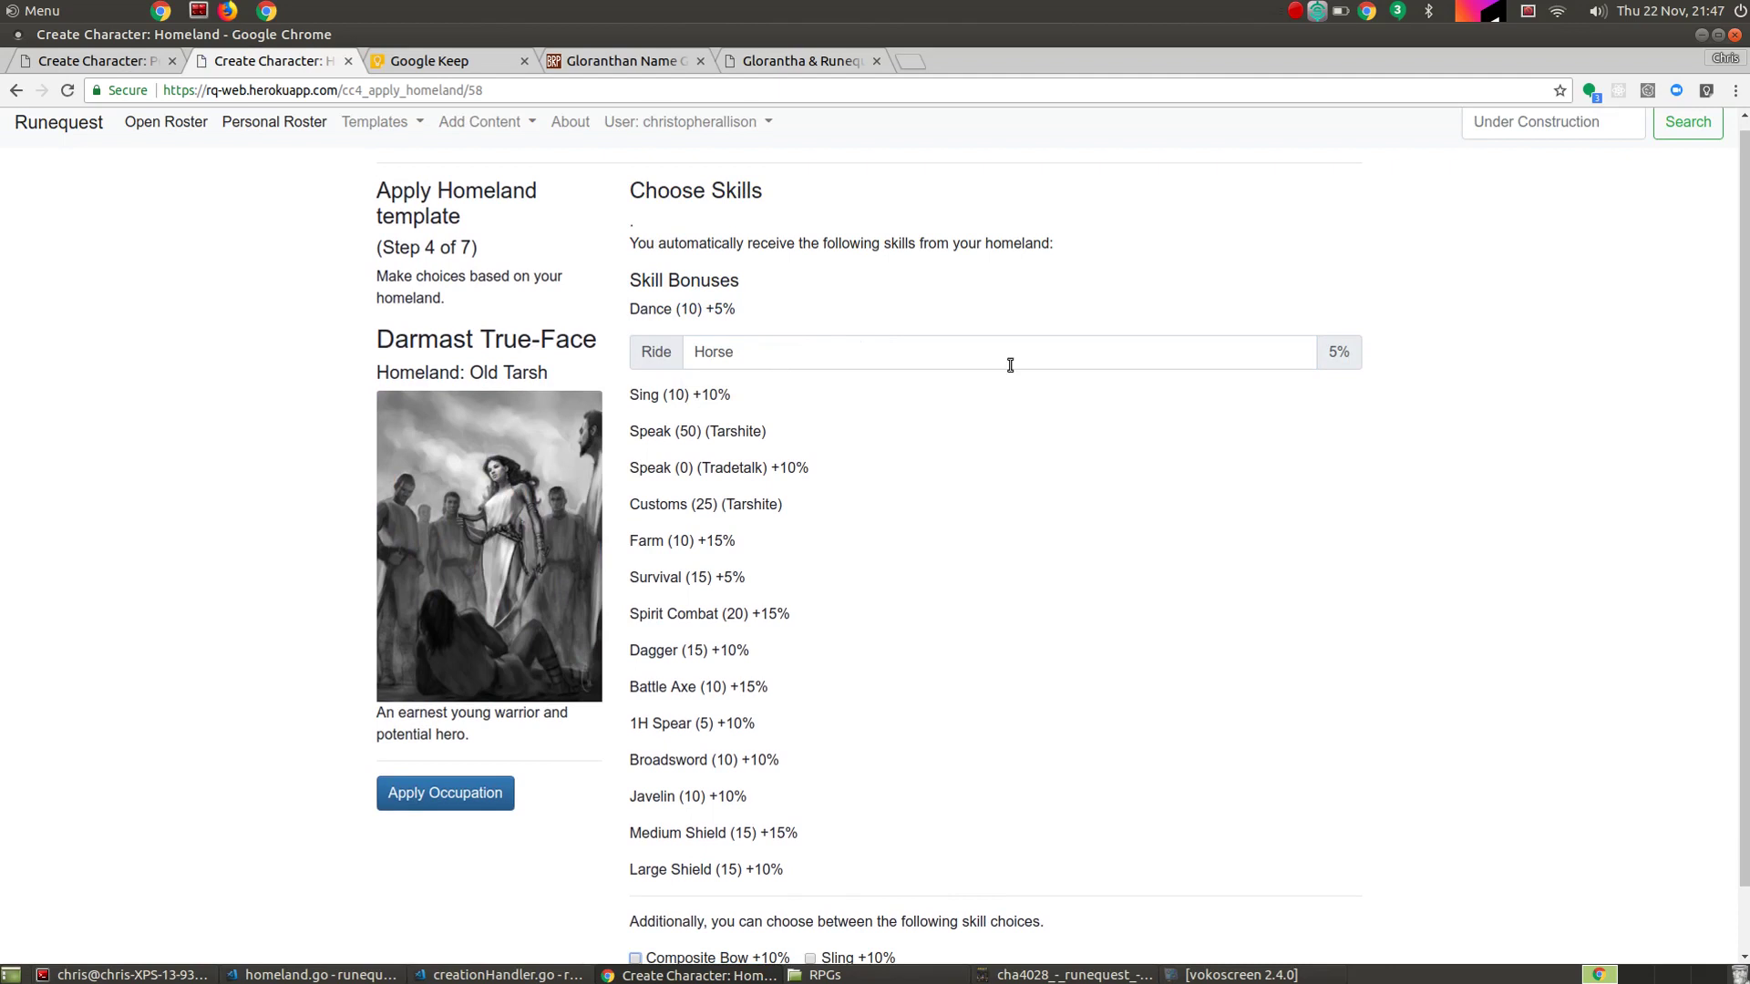
Take Composite Bow +10% and move on to the Light Infantry occupation step.
{"action": "scroll", "coordinate": [818, 381], "scroll_direction": "down", "scroll_amount": 2}
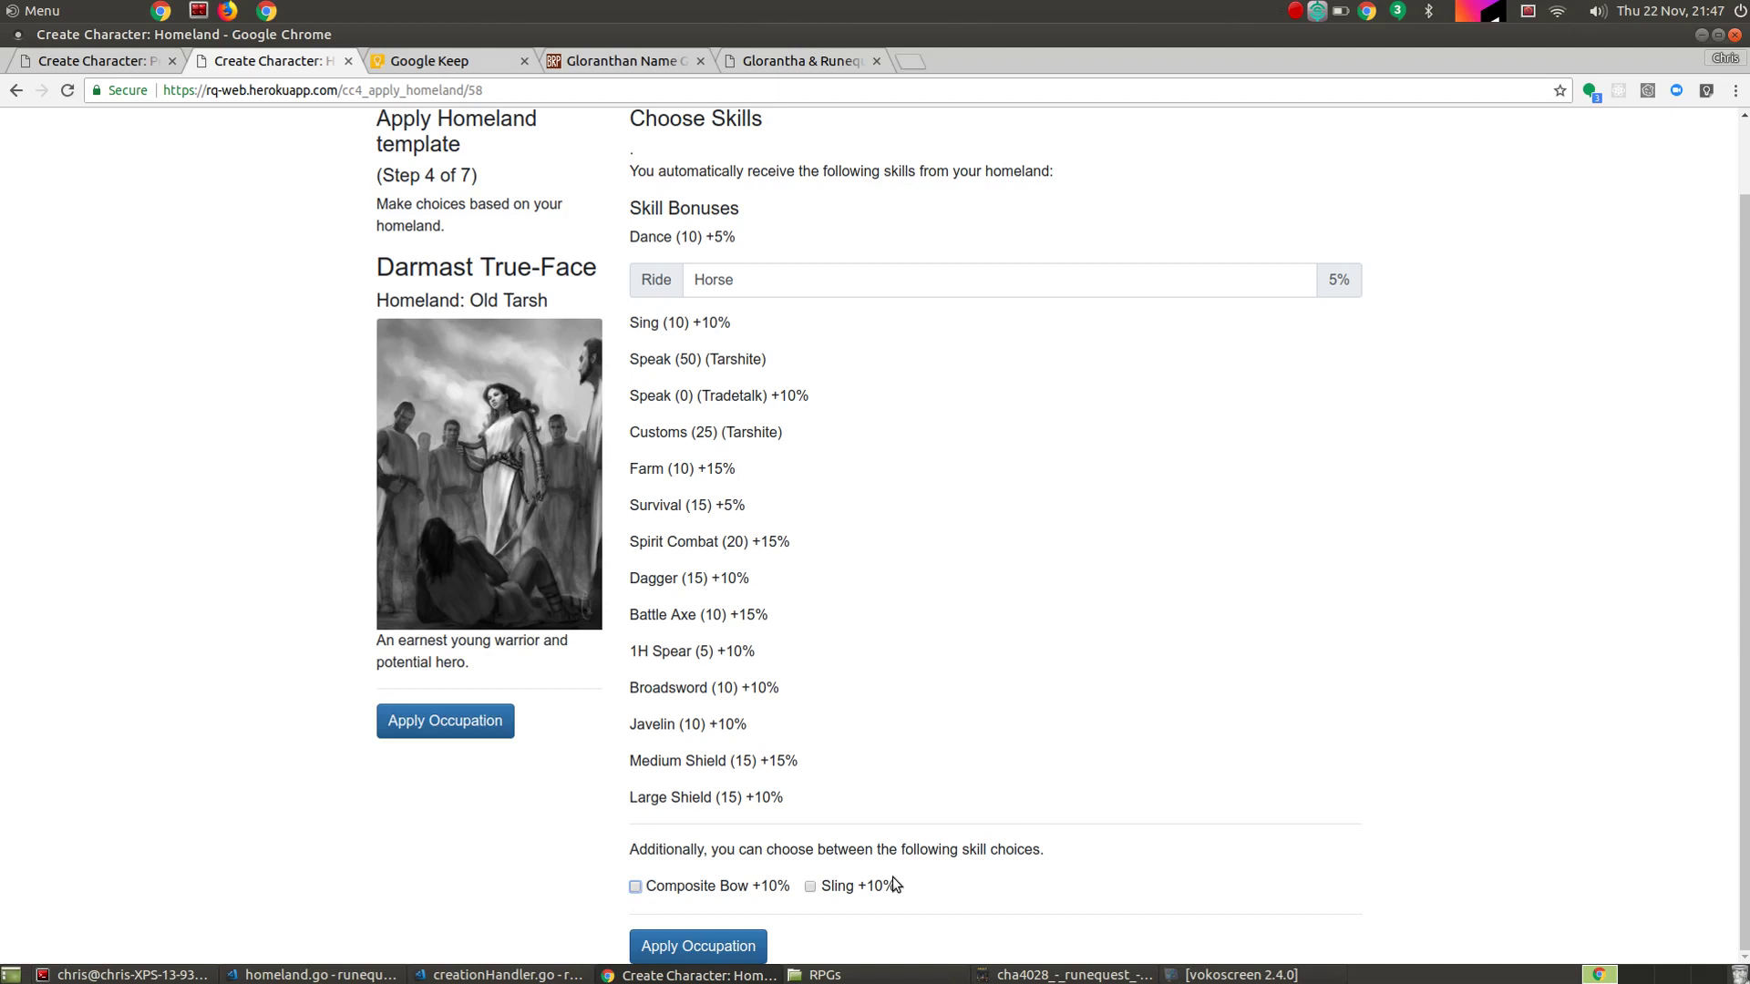
{"action": "left_click", "coordinate": [635, 887]}
{"action": "left_click", "coordinate": [712, 948]}
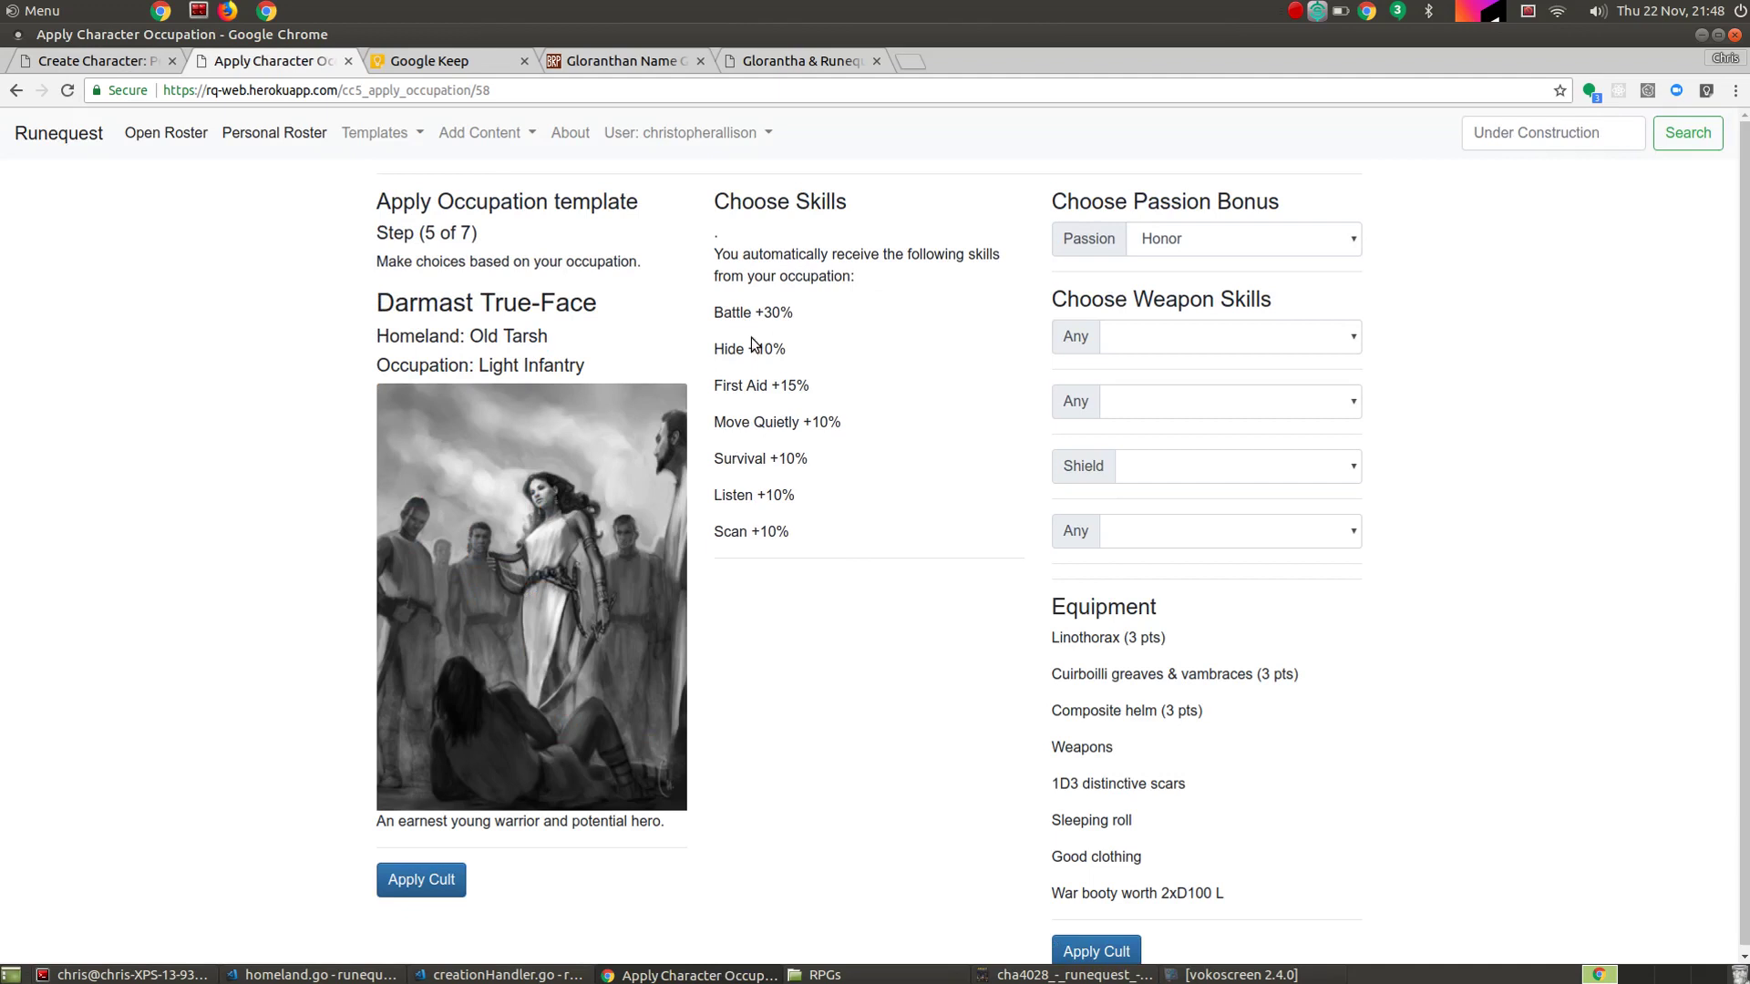
Choose Loyalty (Leader) as the passion and Broadsword +25% and Javelin +25% as weapon skills.
{"action": "left_click", "coordinate": [1236, 248]}
{"action": "left_click", "coordinate": [1214, 286]}
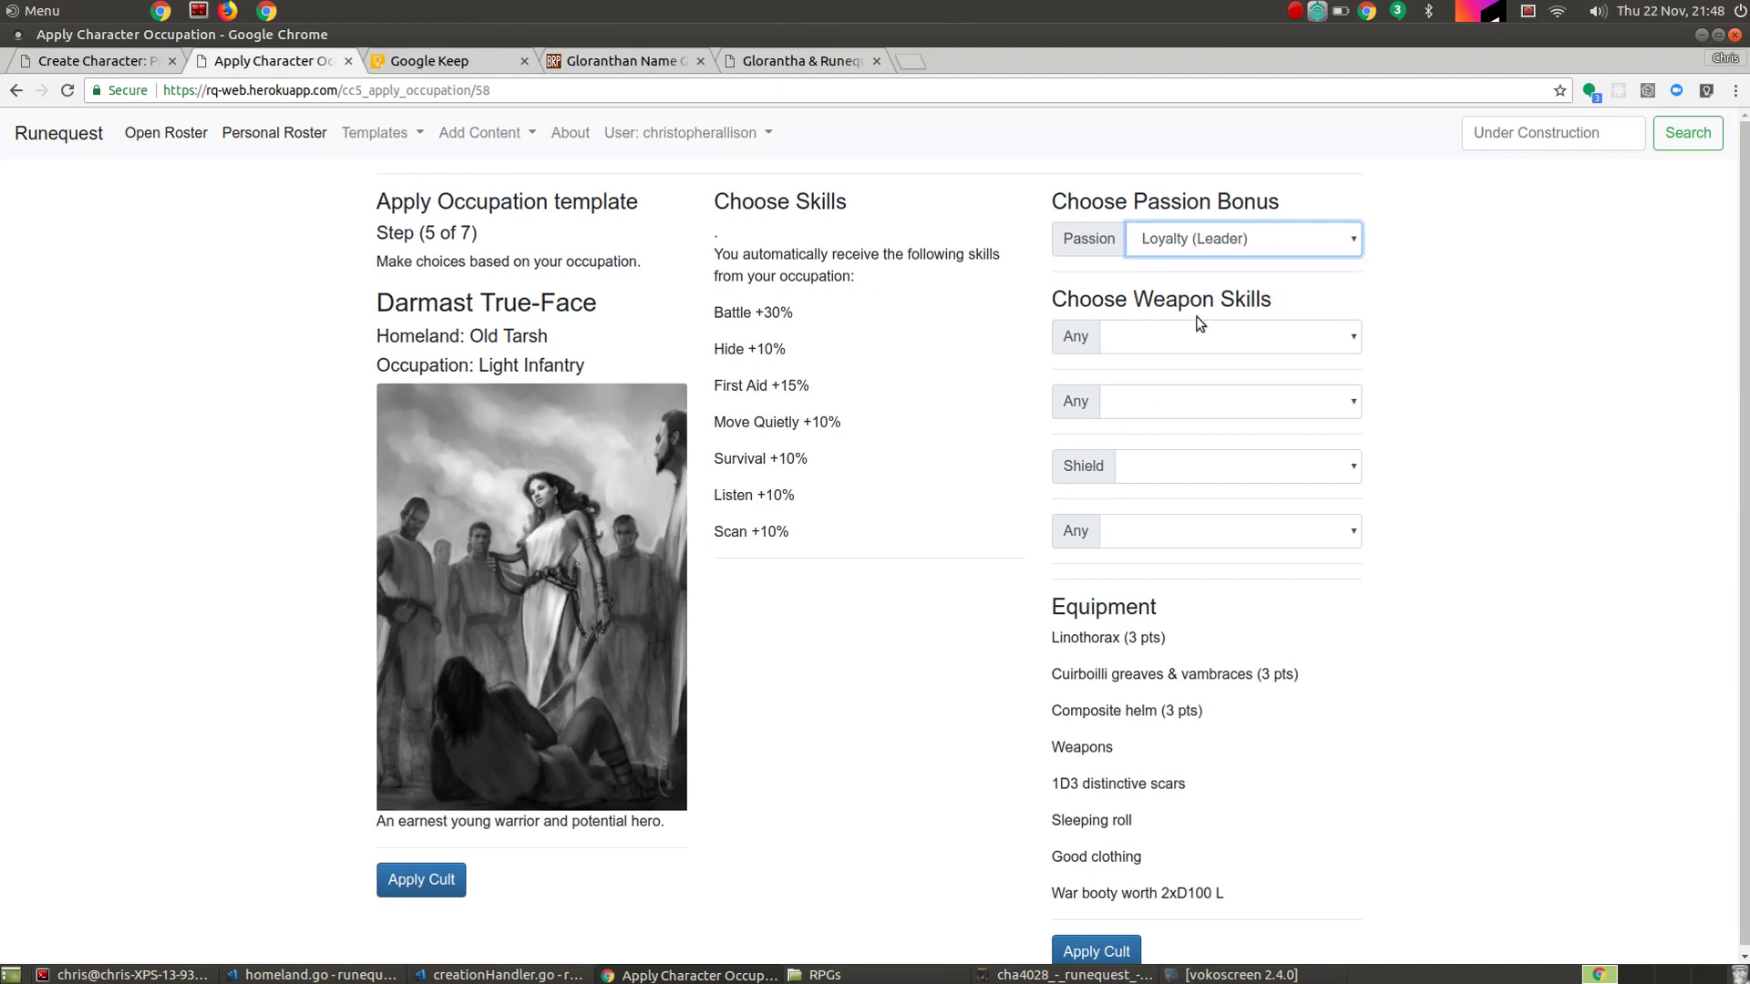
{"action": "left_click", "coordinate": [1191, 342]}
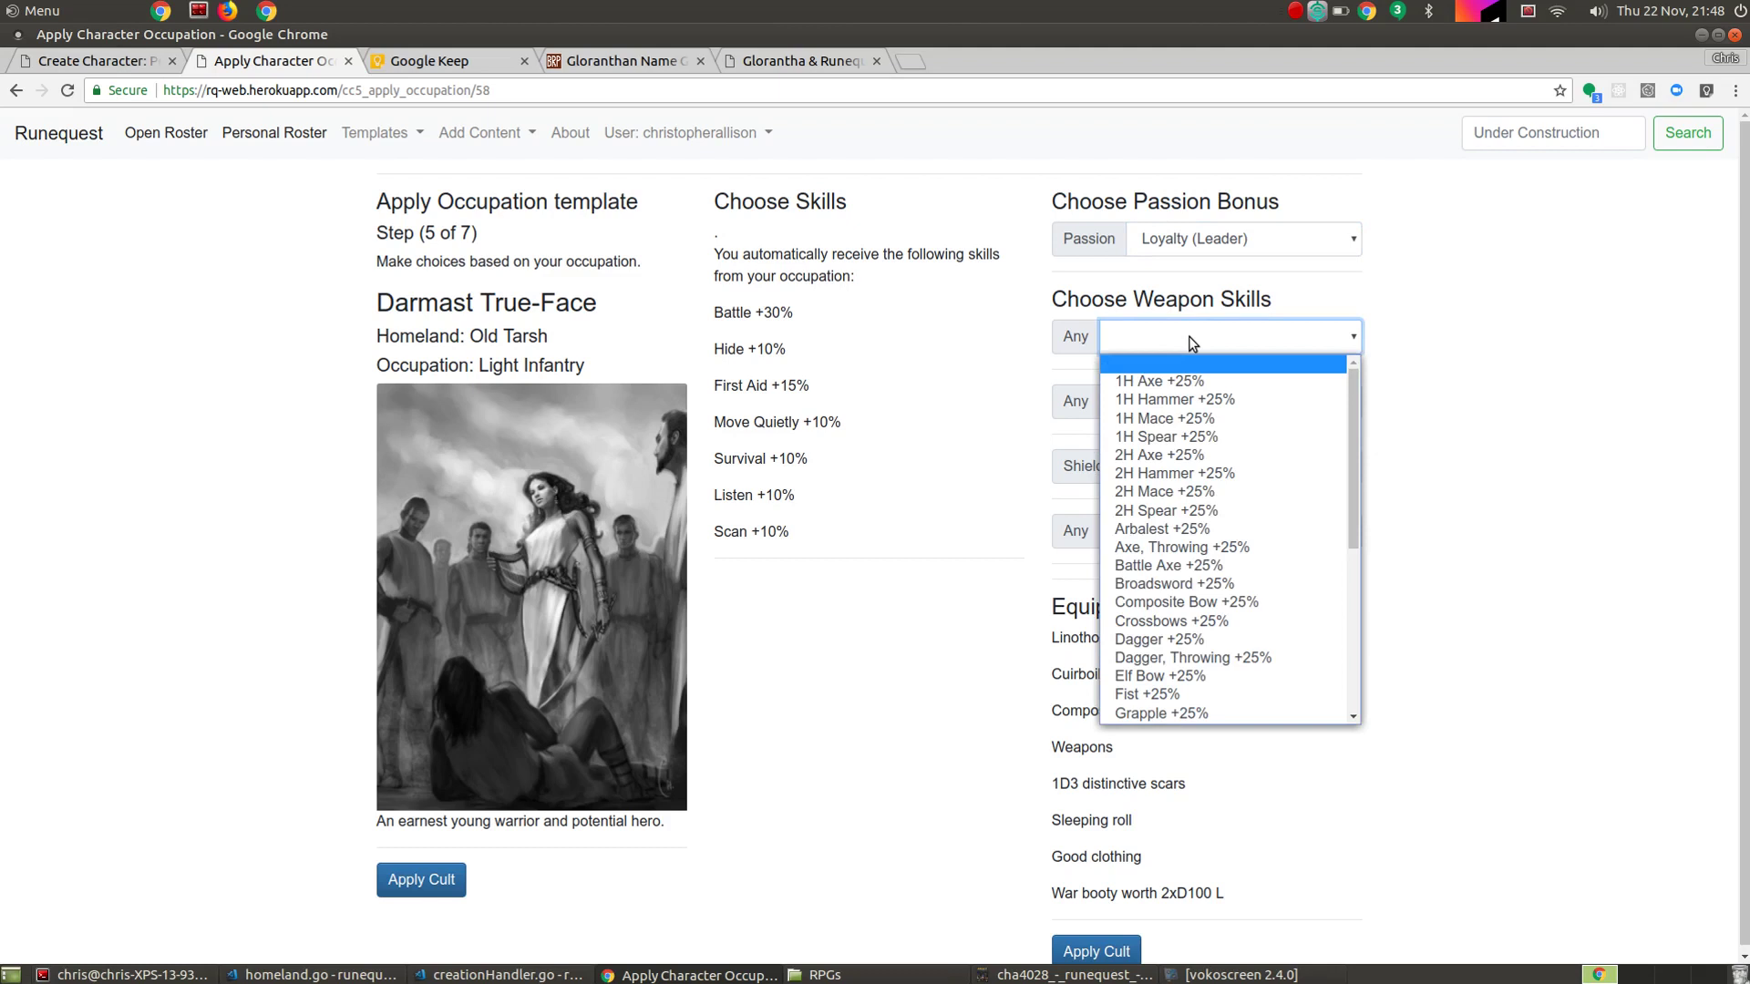
{"action": "left_click", "coordinate": [1148, 588]}
{"action": "left_click", "coordinate": [1178, 402]}
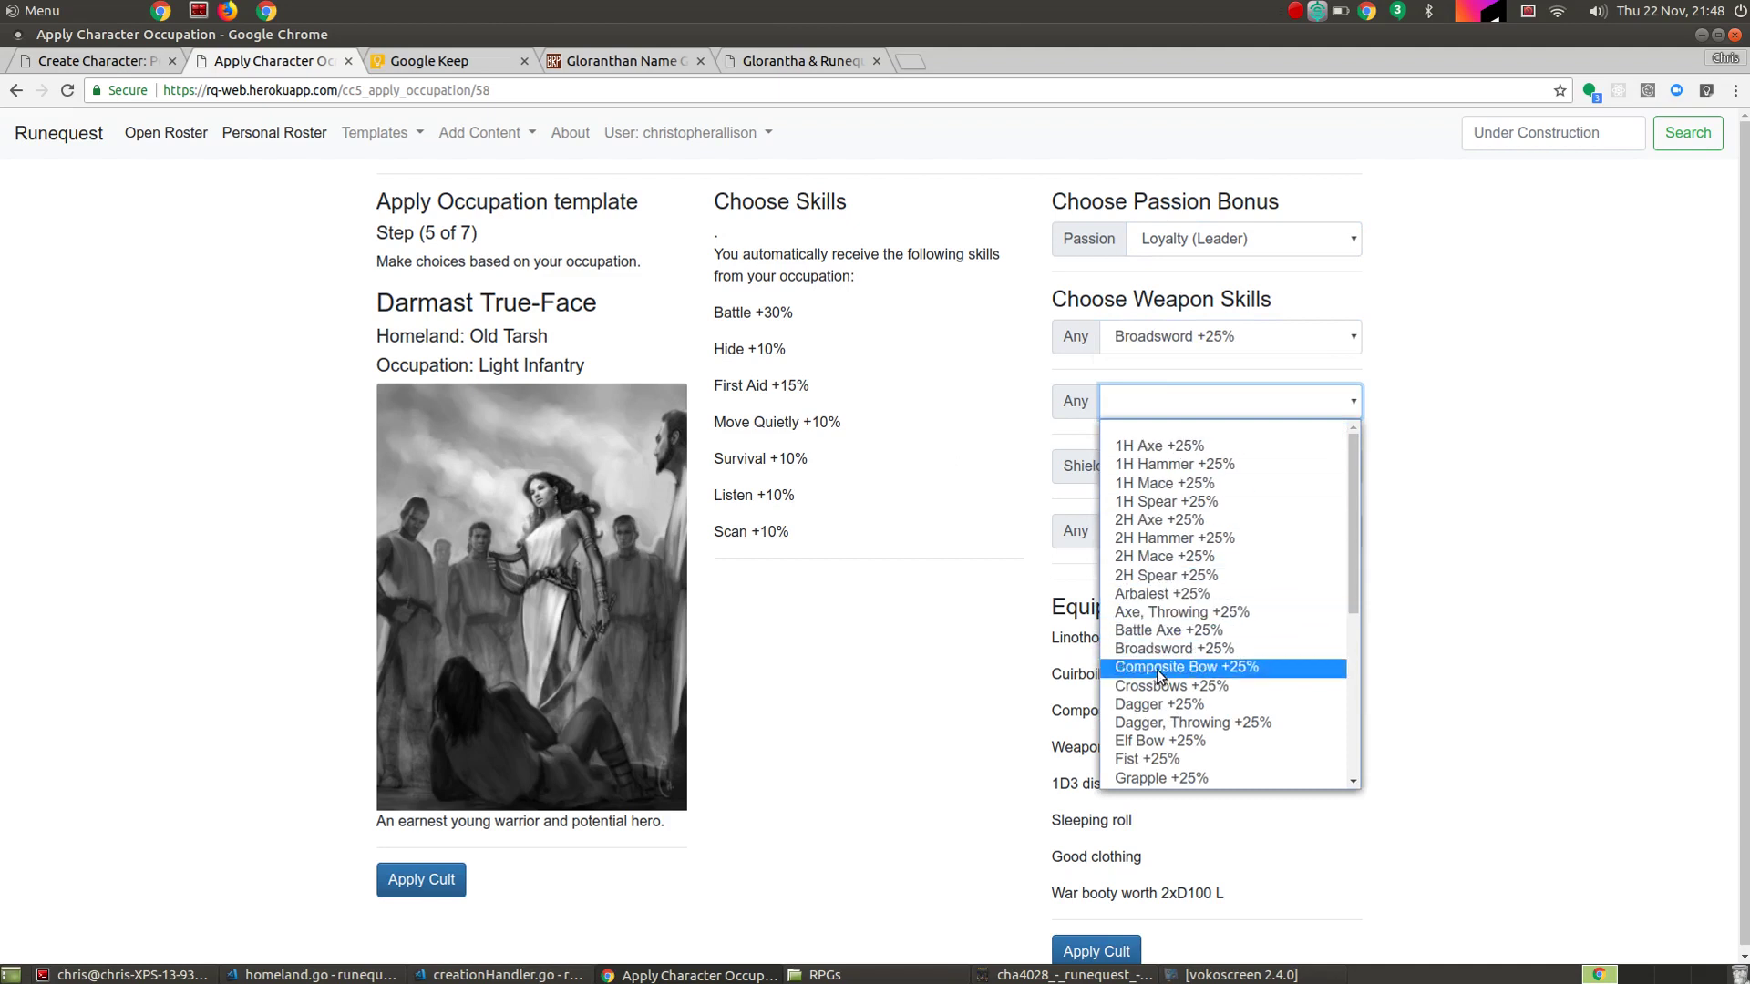
{"action": "scroll", "coordinate": [1156, 669], "scroll_direction": "down", "scroll_amount": 3}
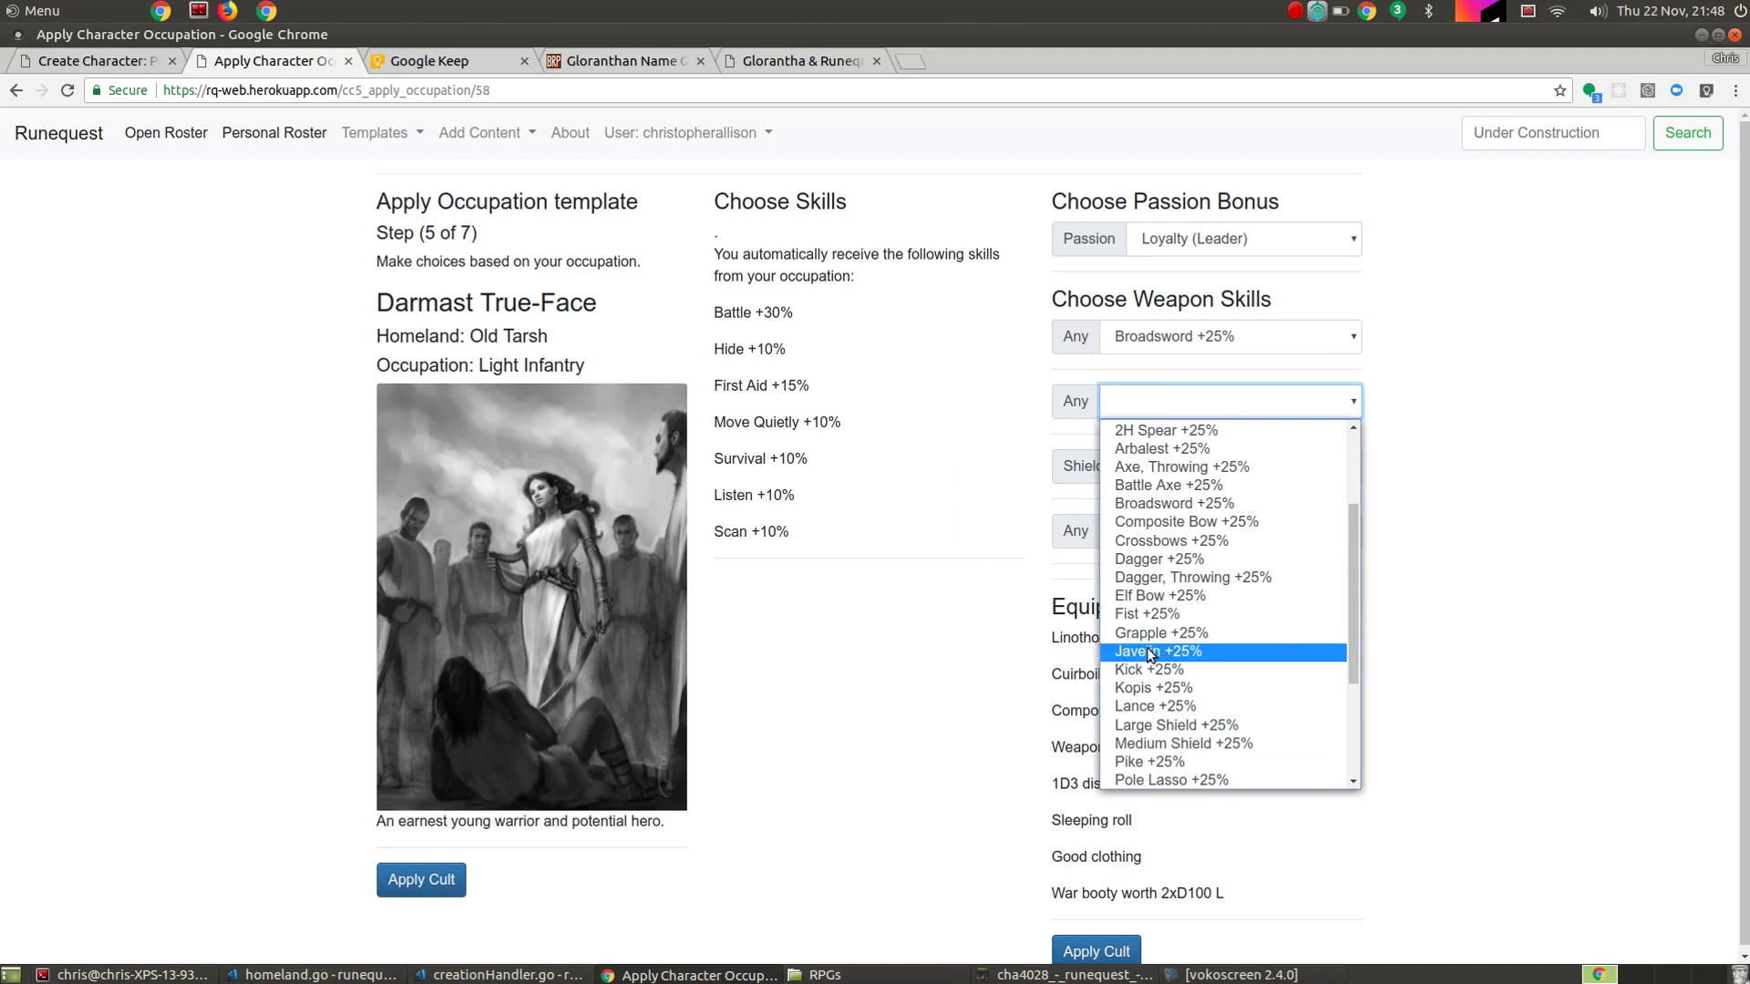
{"action": "left_click", "coordinate": [1147, 651]}
Add Medium Shield +25% and Dagger +25%, then advance to the Storm Bull cult step.
{"action": "left_click", "coordinate": [1168, 470]}
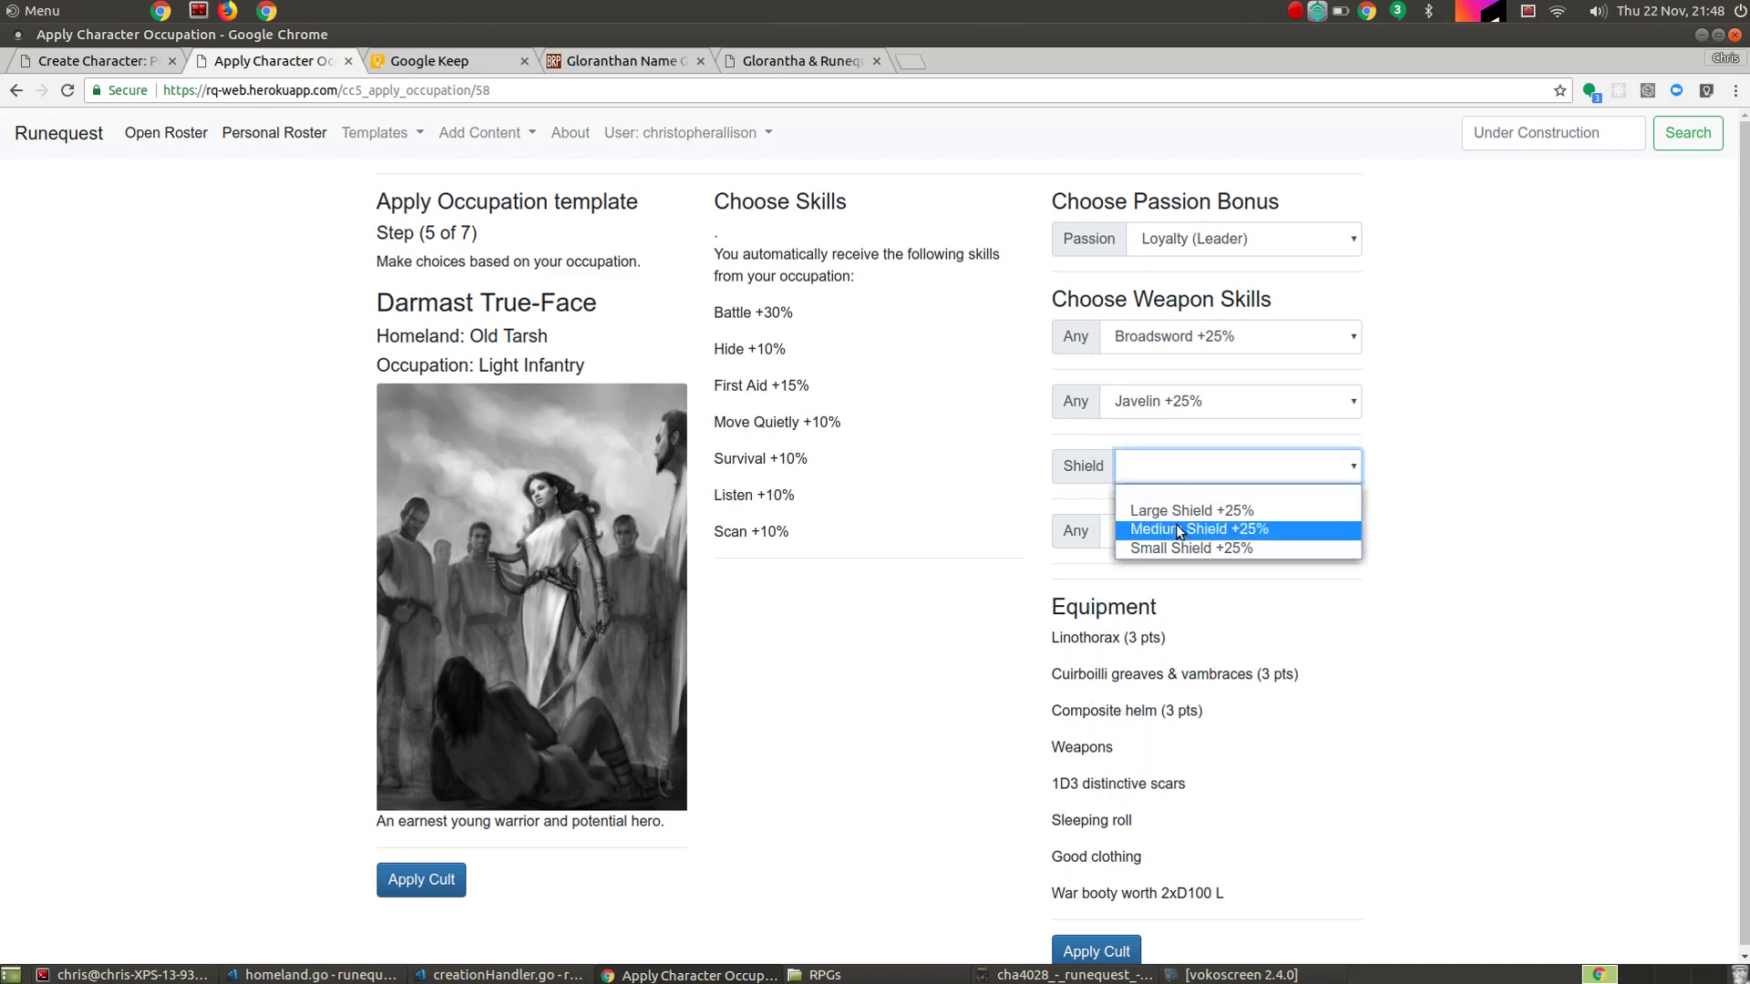
{"action": "left_click", "coordinate": [1177, 530]}
{"action": "left_click", "coordinate": [1179, 533]}
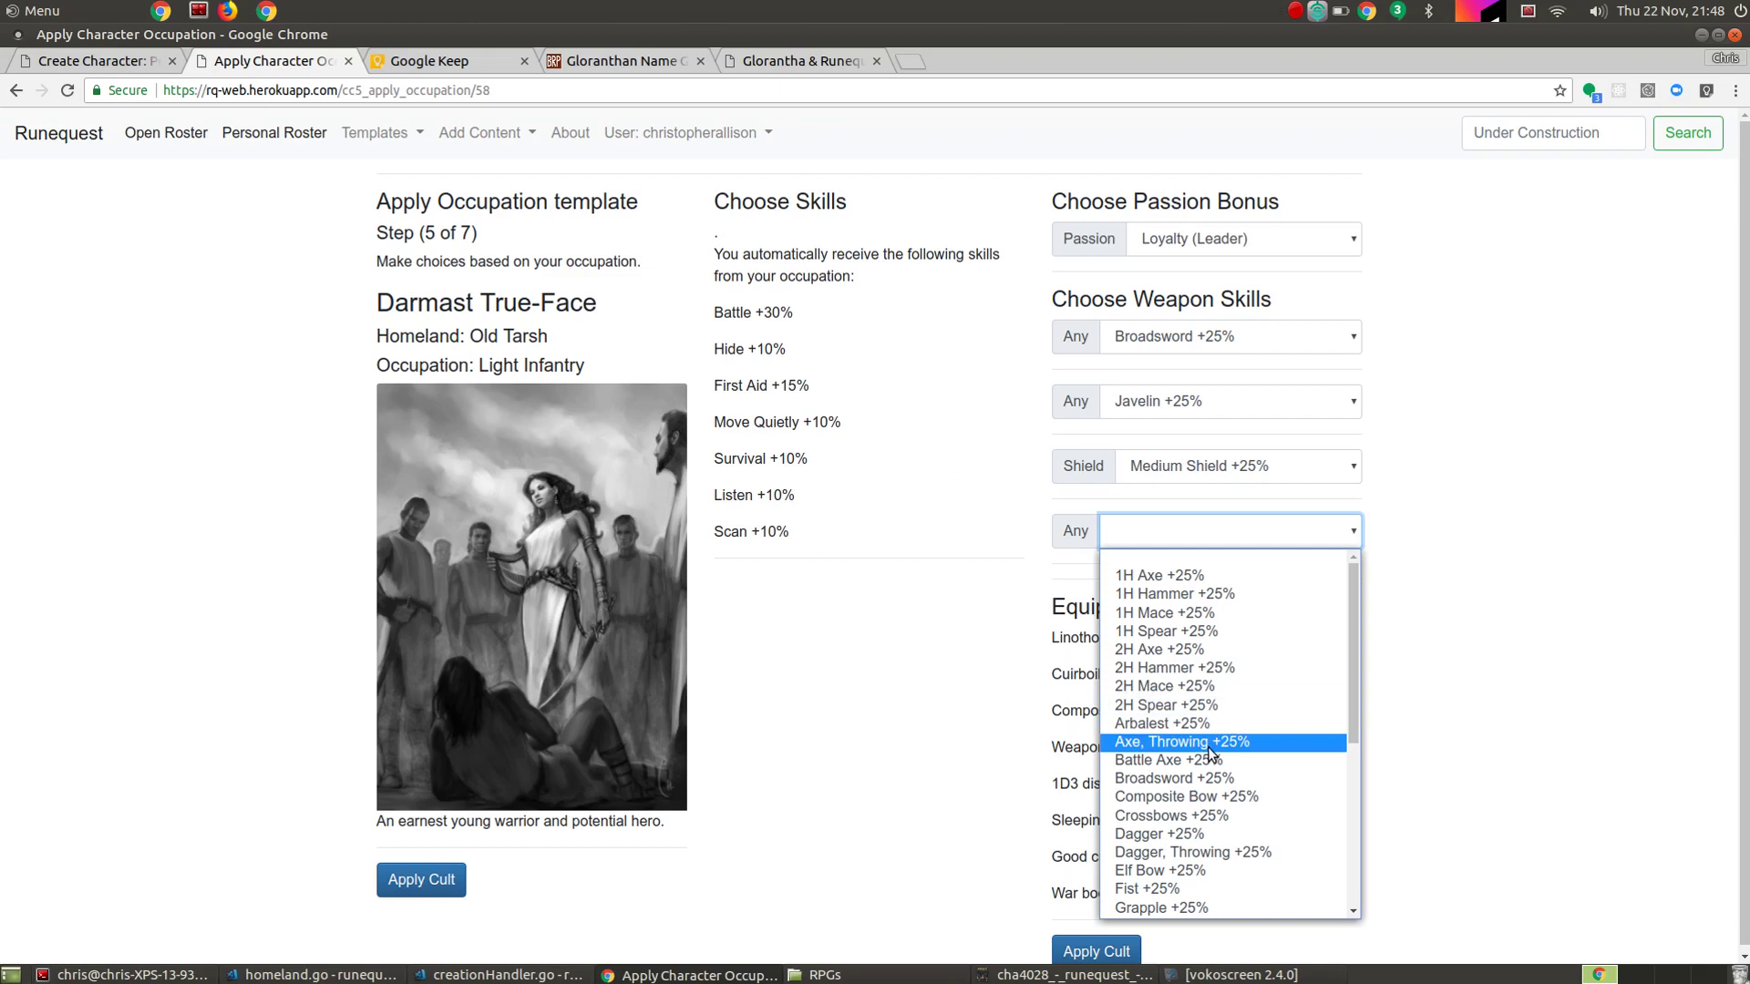
{"action": "left_click", "coordinate": [1162, 836]}
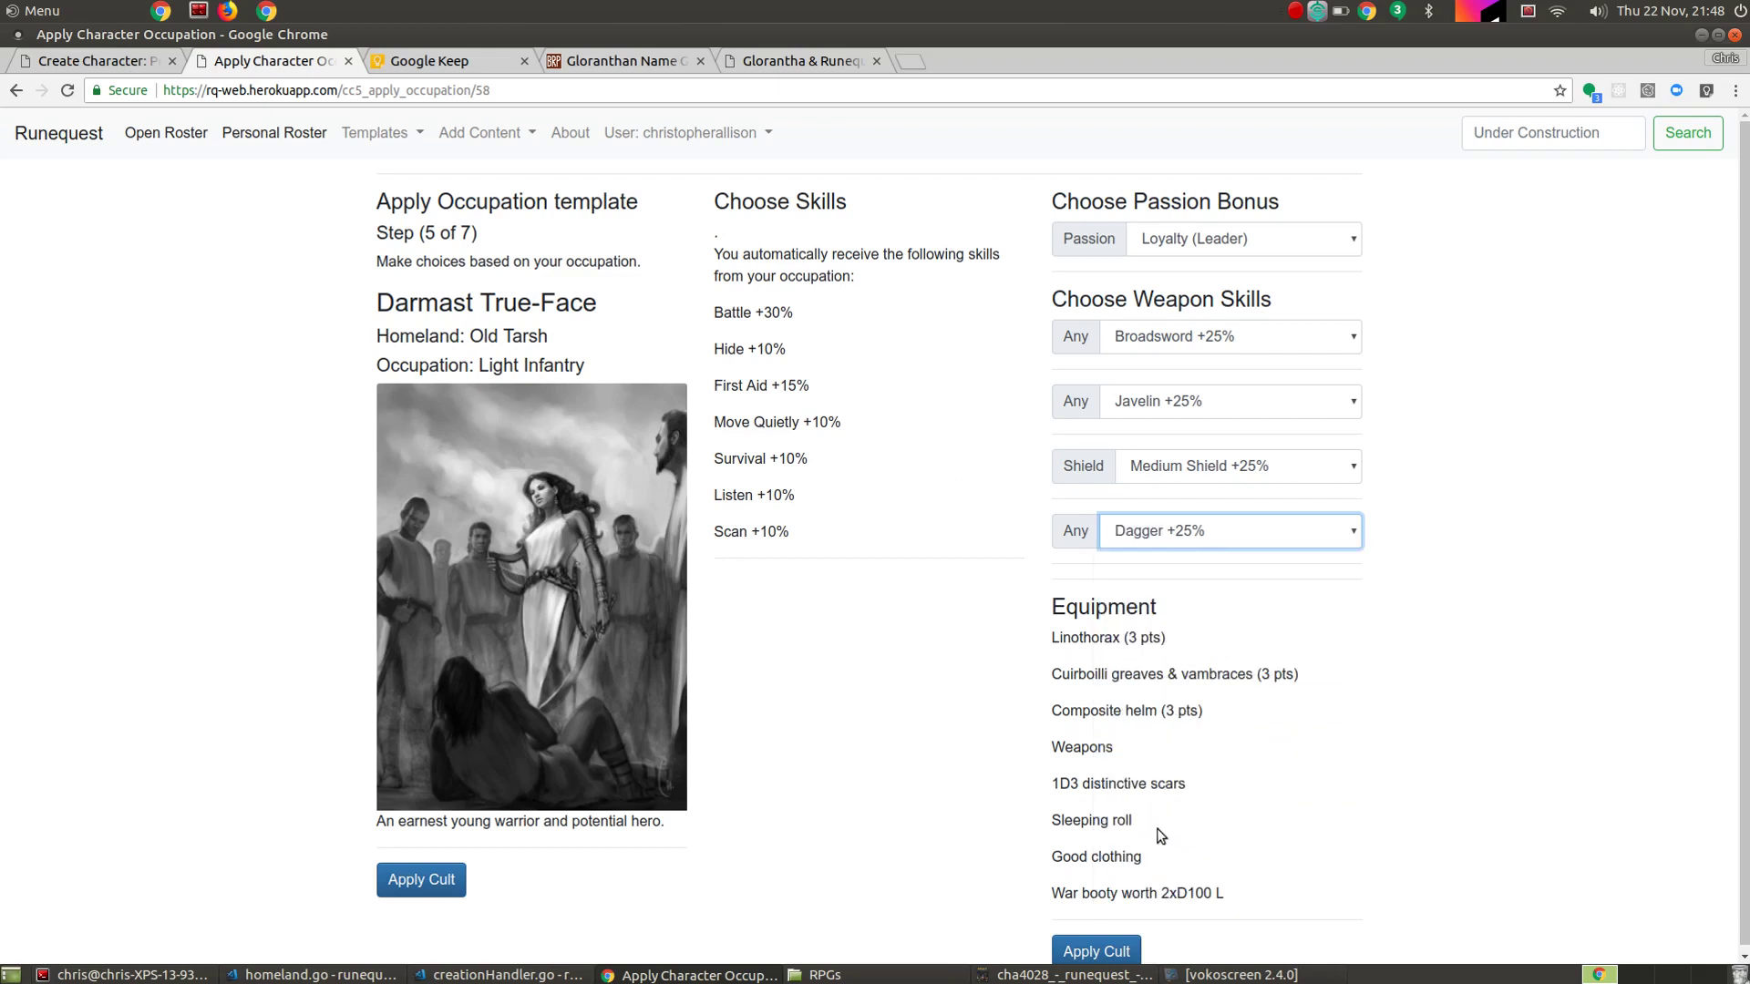
{"action": "scroll", "coordinate": [1276, 583], "scroll_direction": "down", "scroll_amount": 1}
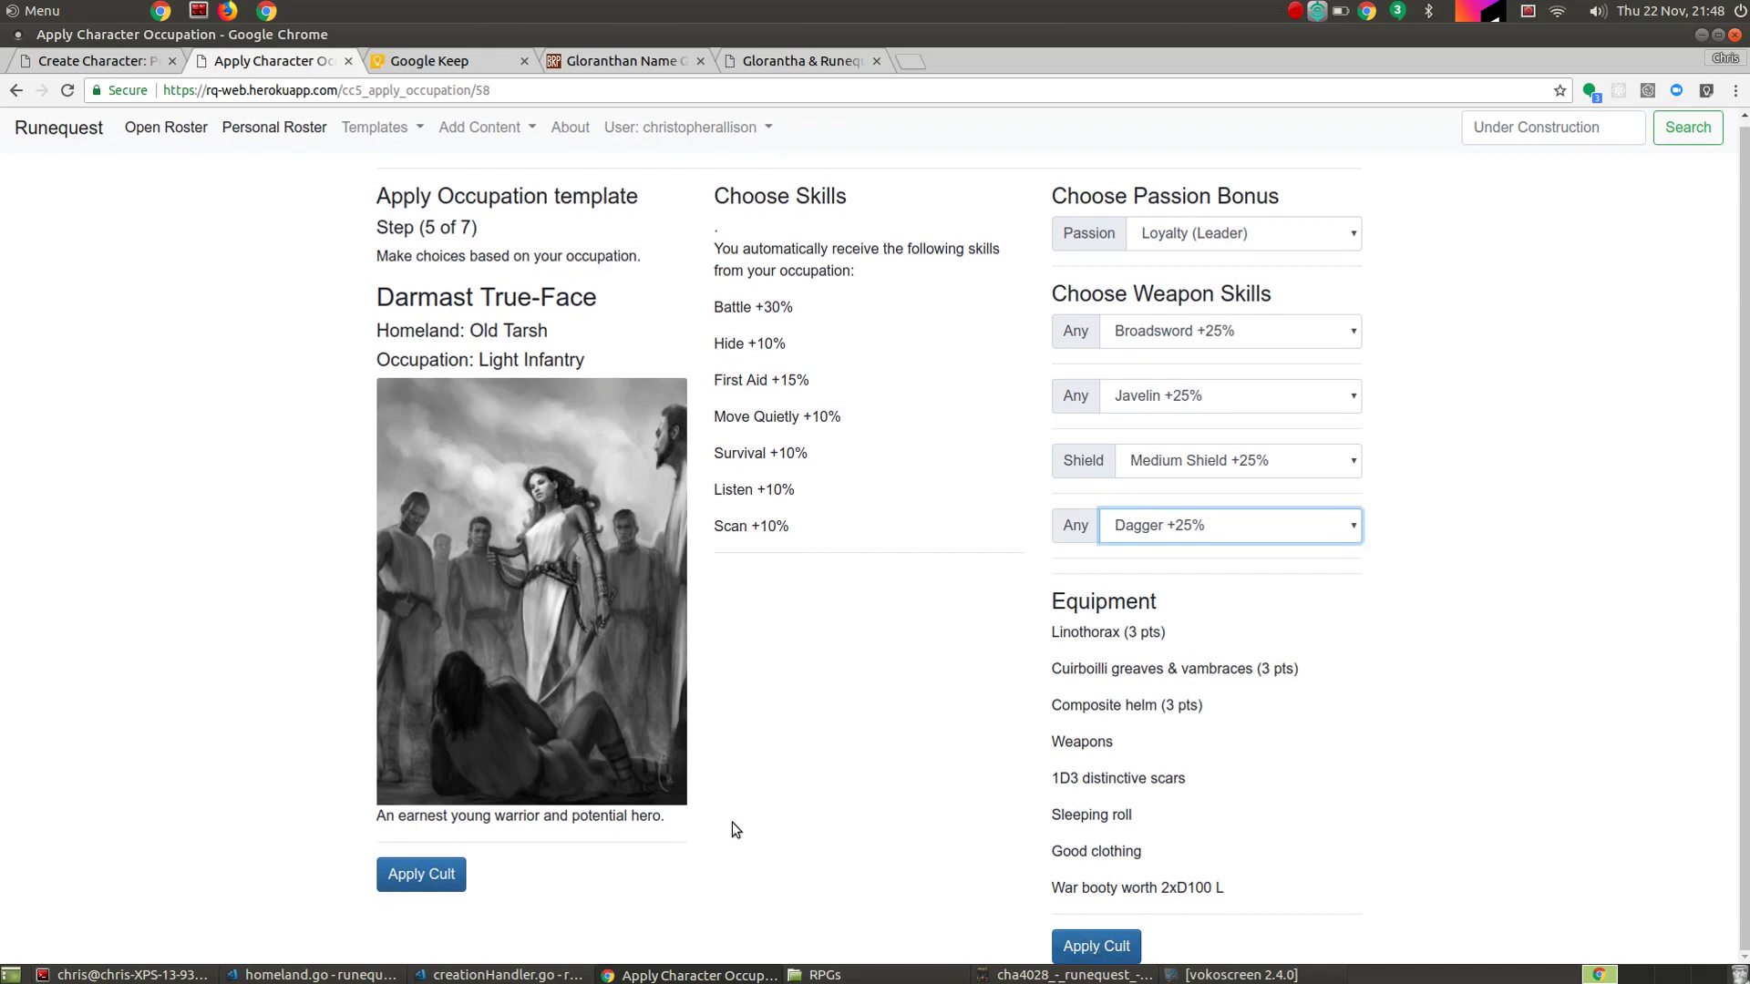
{"action": "left_click", "coordinate": [436, 882]}
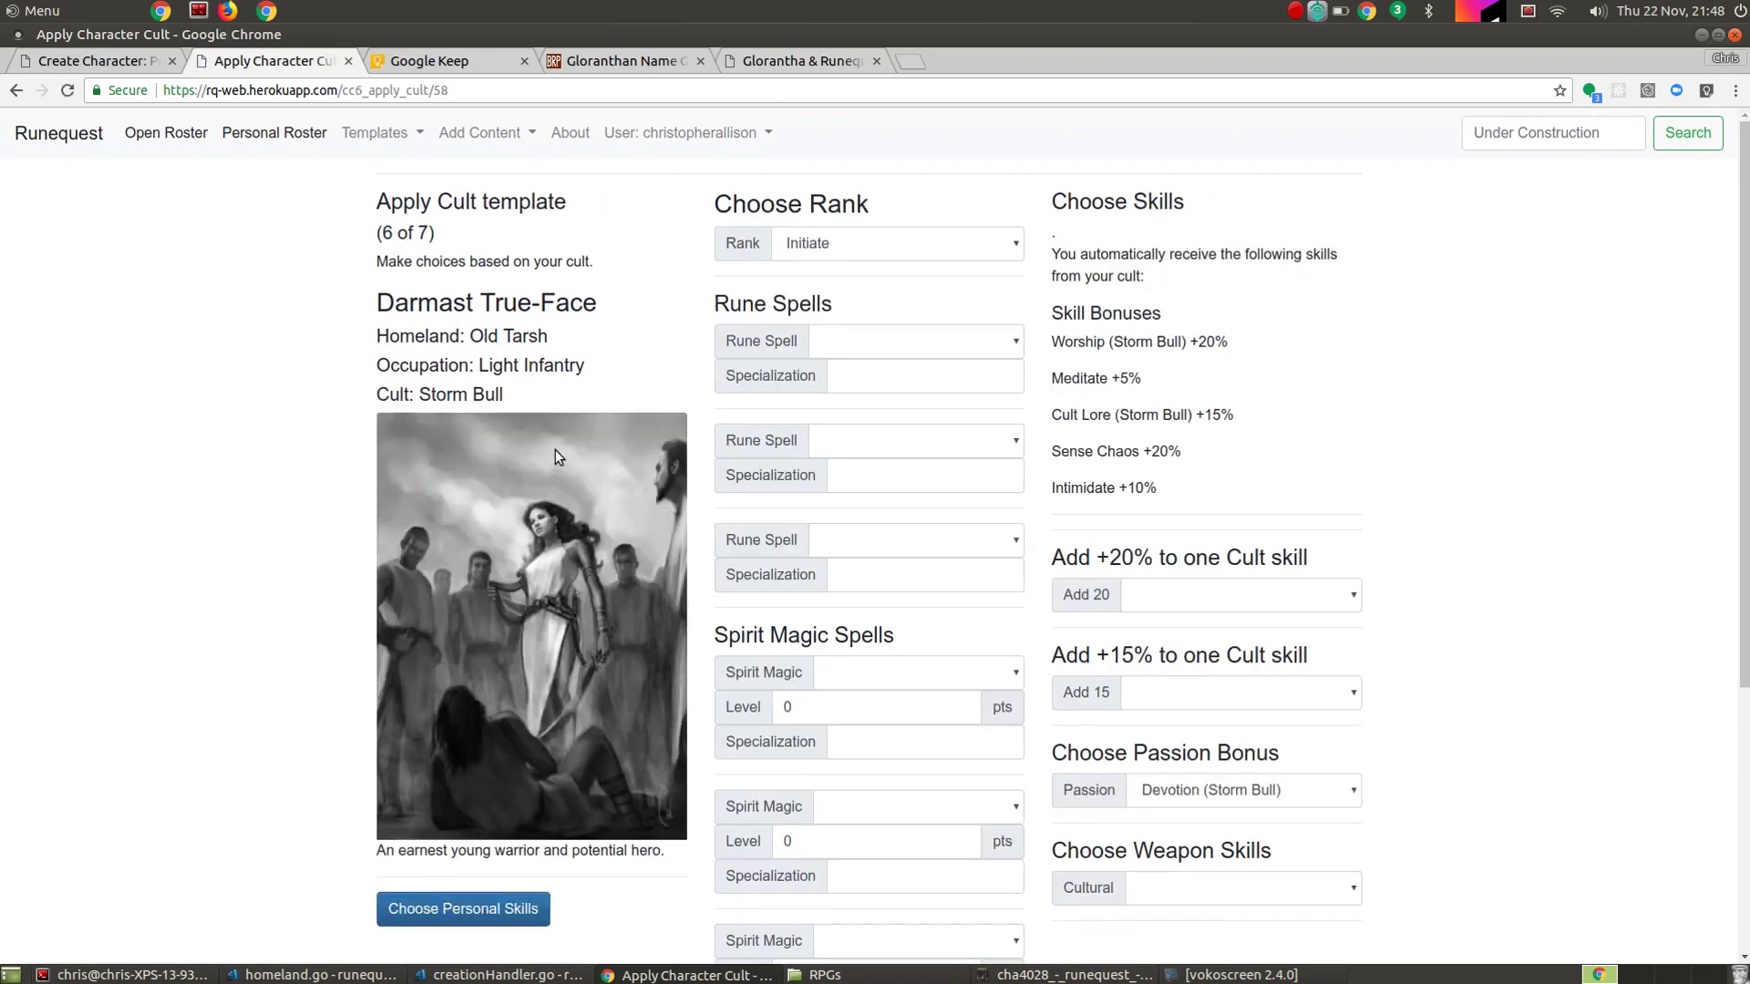
Keep Initiate cult rank and take Berserker, Face Chaos and Impede Chaos as rune spells.
{"action": "left_click", "coordinate": [857, 242]}
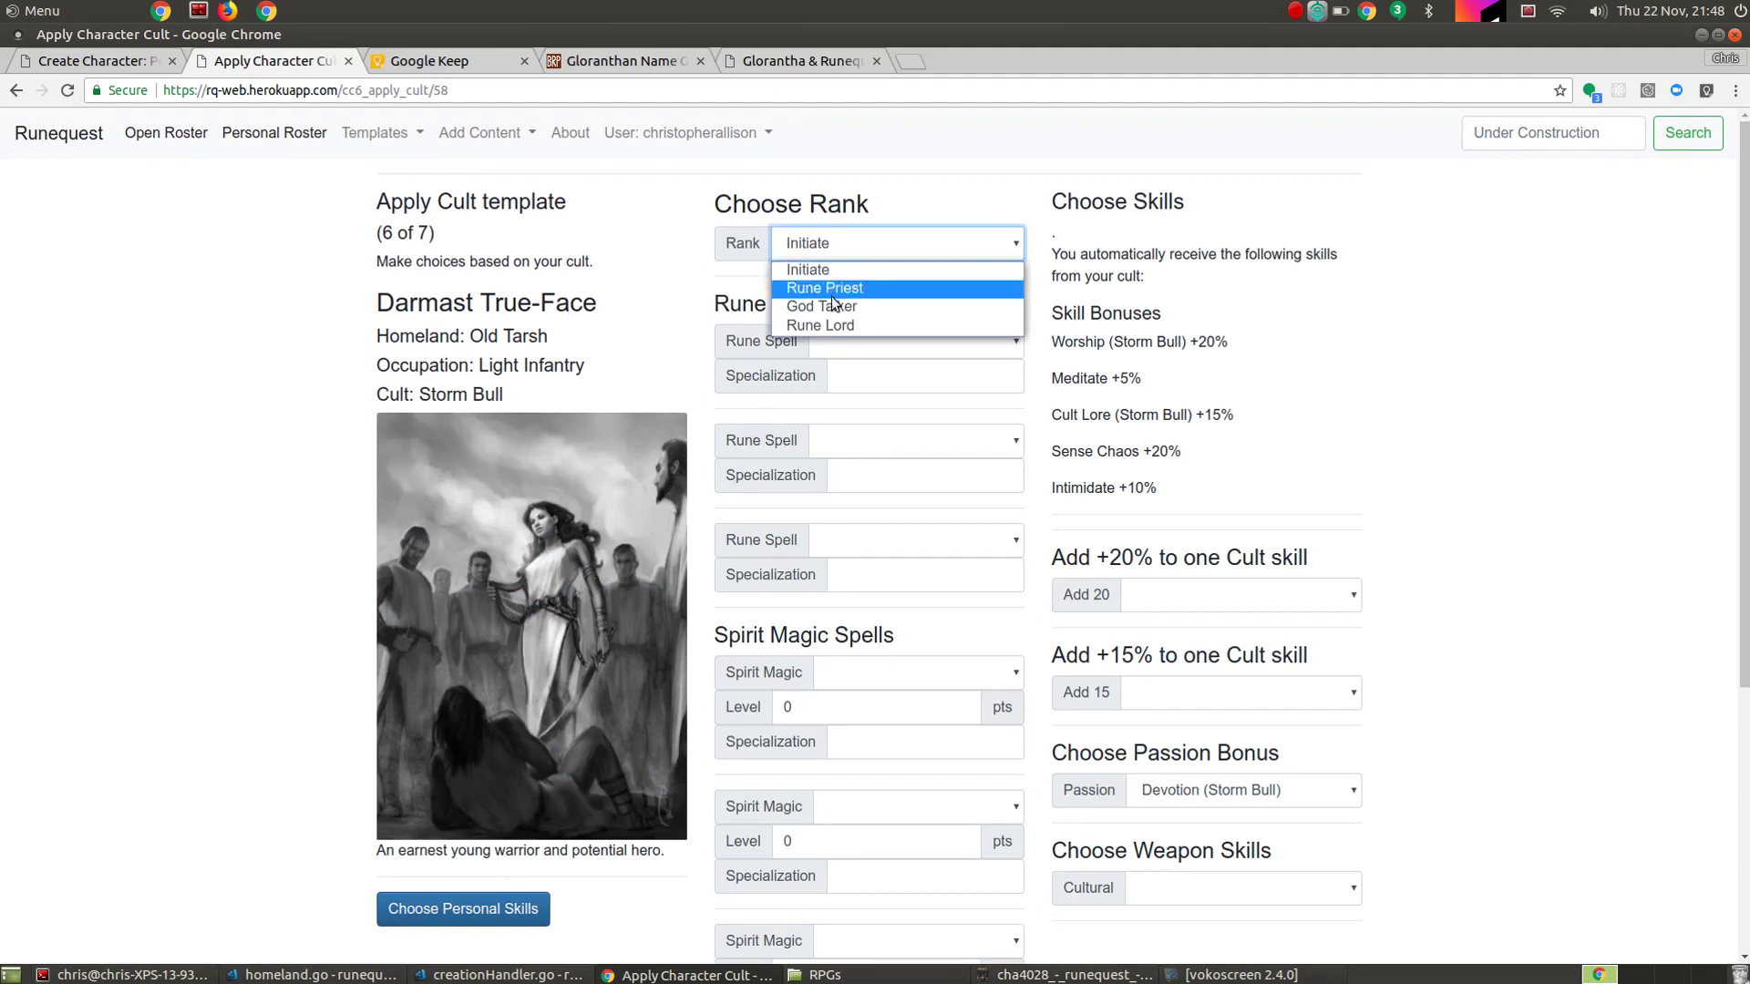
{"action": "left_click", "coordinate": [827, 269]}
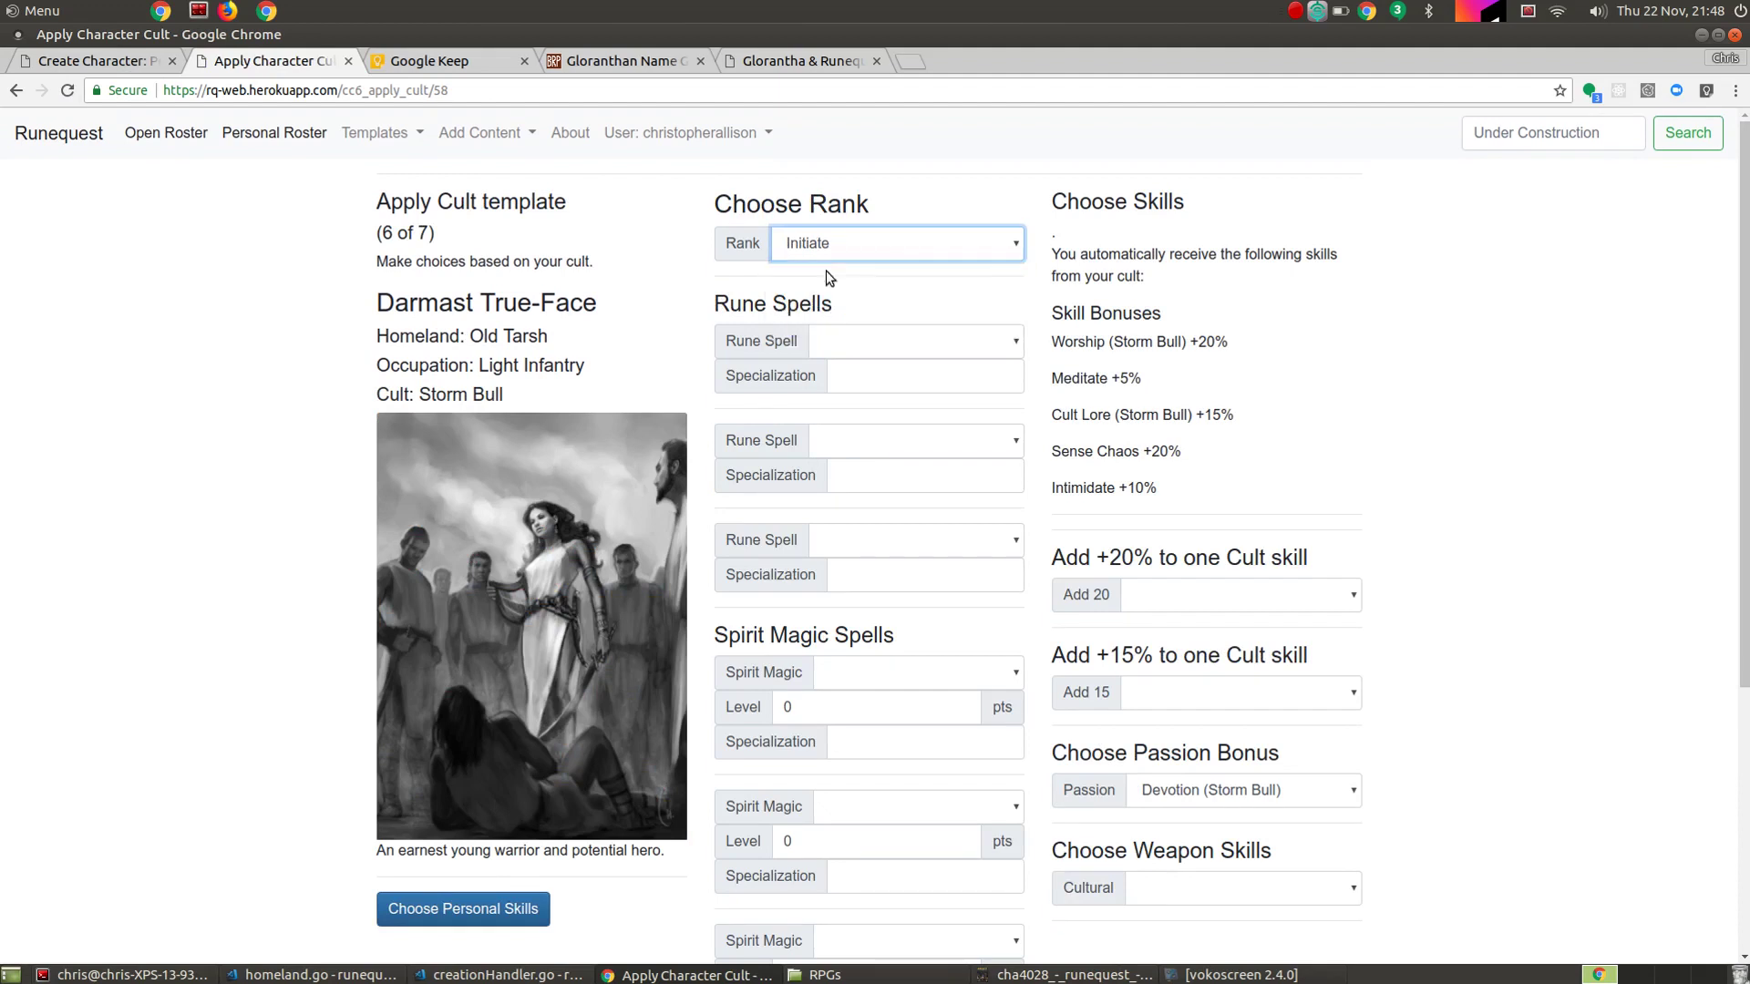
{"action": "left_click", "coordinate": [862, 341]}
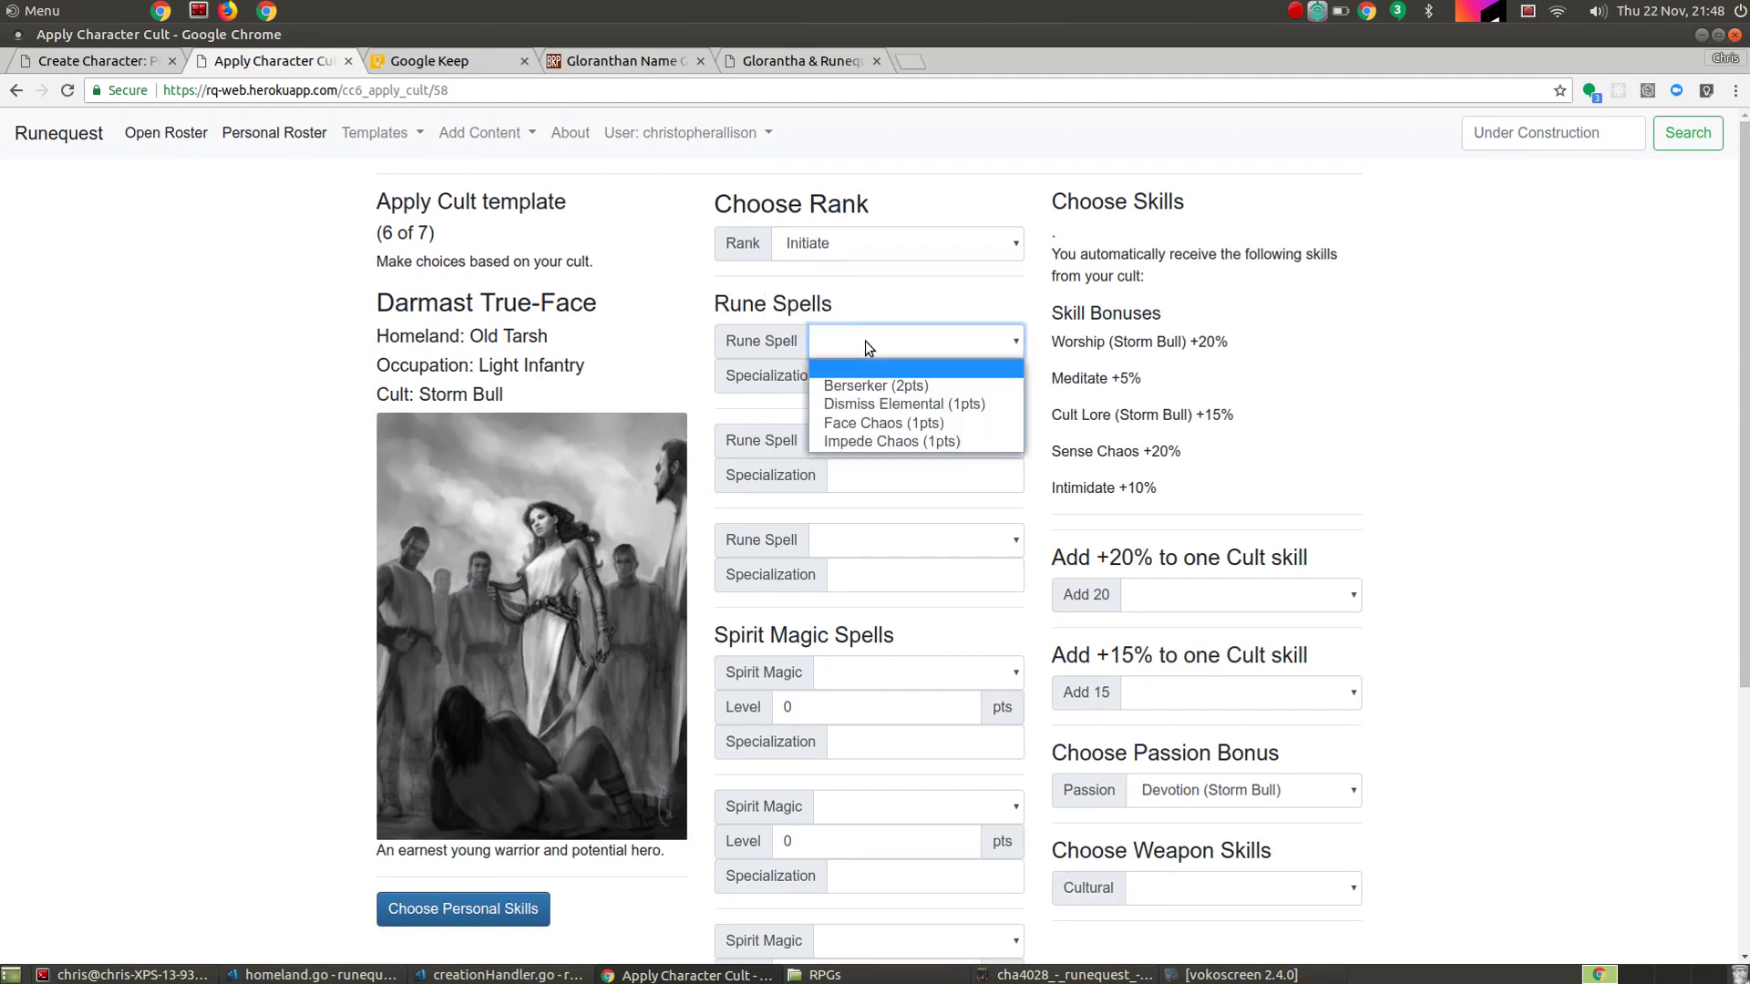
{"action": "left_click", "coordinate": [871, 387]}
{"action": "left_click", "coordinate": [873, 452]}
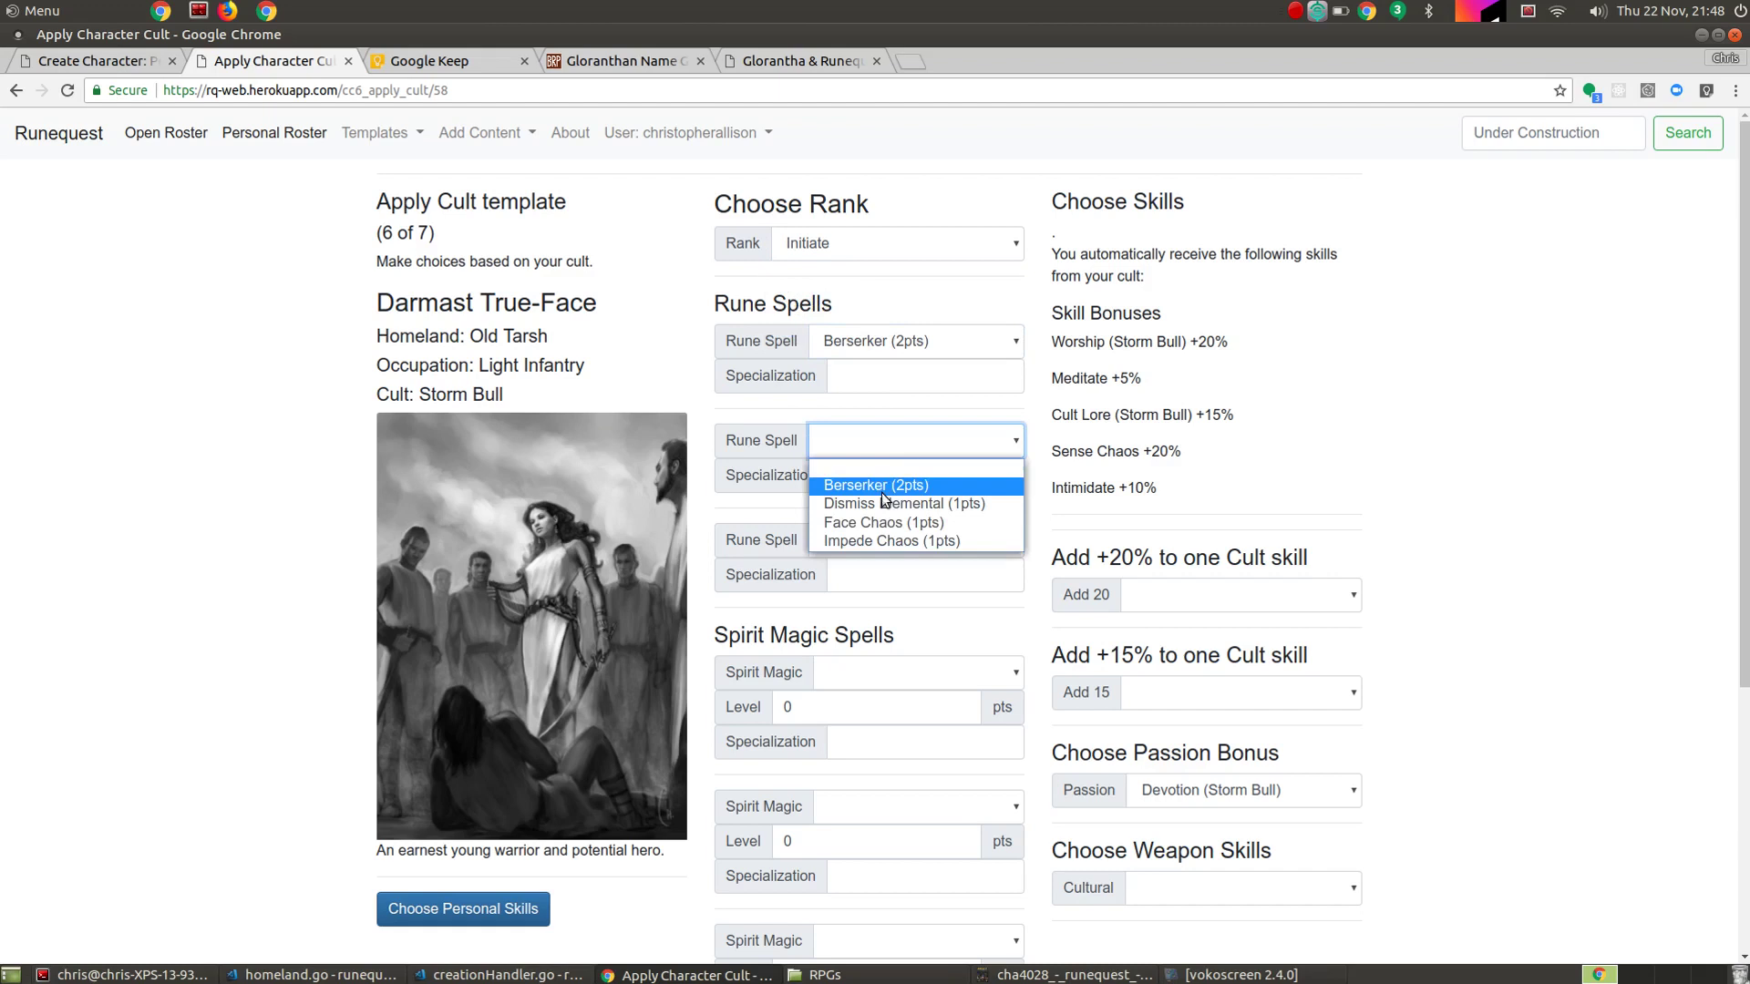
{"action": "left_click", "coordinate": [880, 522]}
{"action": "left_click", "coordinate": [877, 540]}
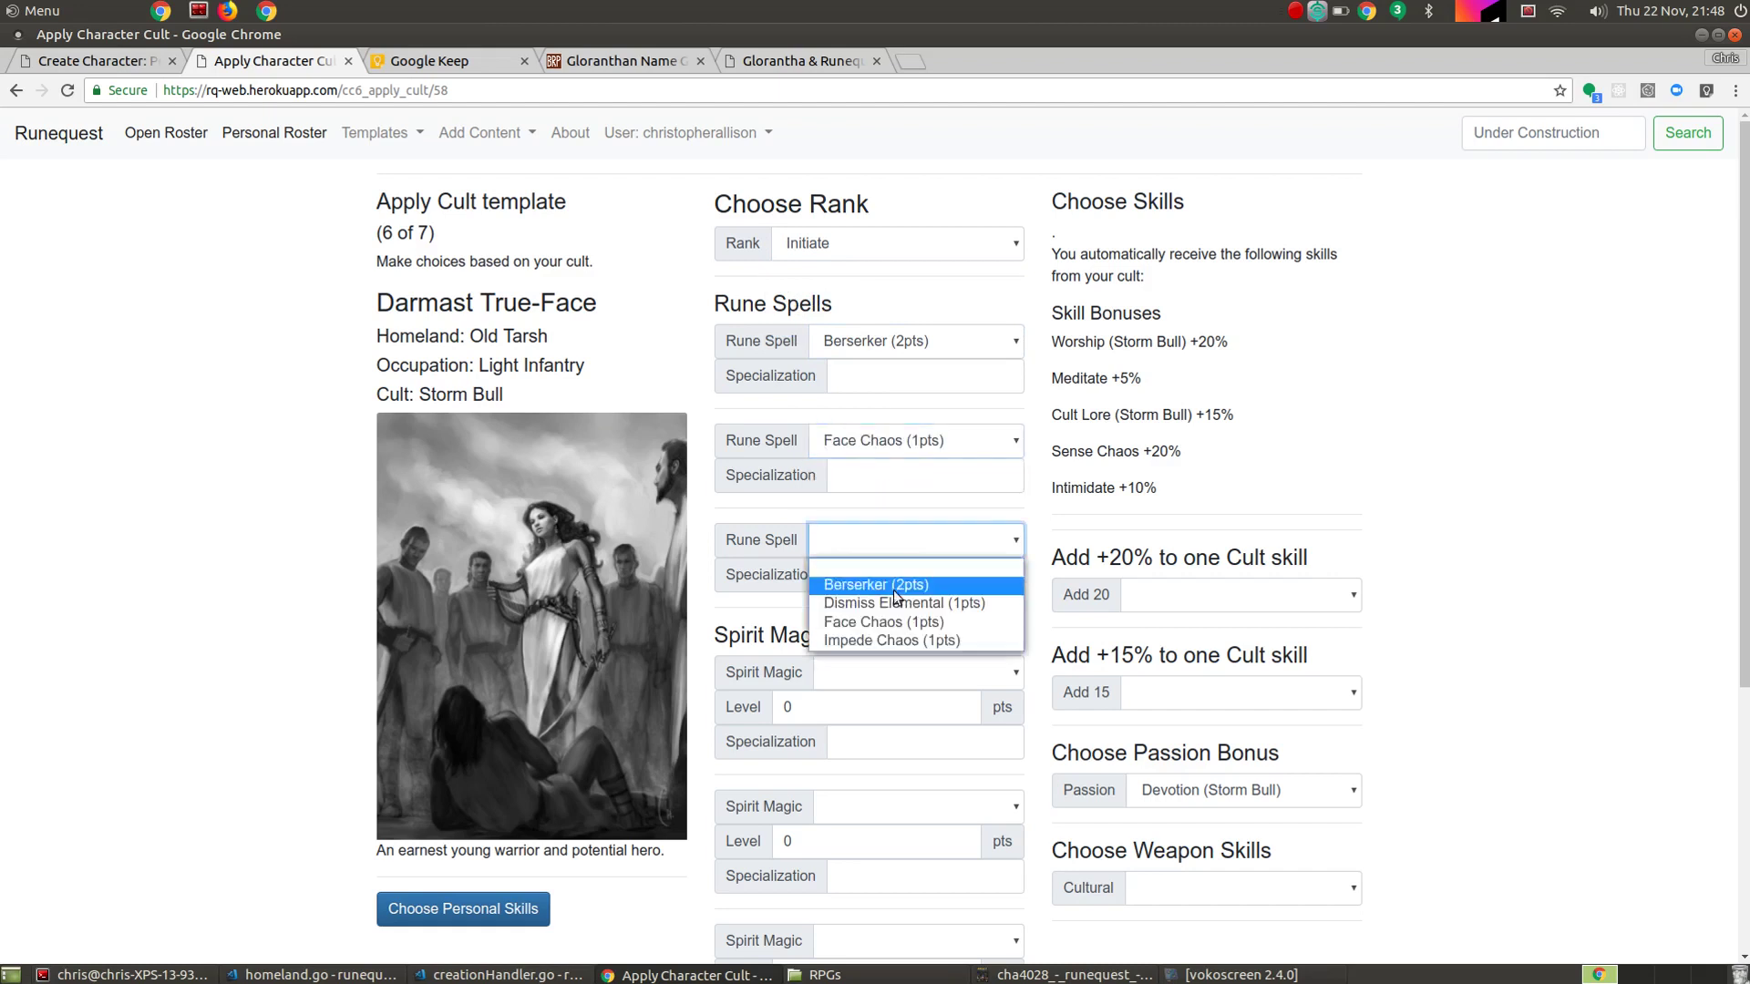
{"action": "left_click", "coordinate": [905, 644]}
Choose Protection at level 2 as the first spirit magic spell.
{"action": "scroll", "coordinate": [749, 620], "scroll_direction": "down", "scroll_amount": 3}
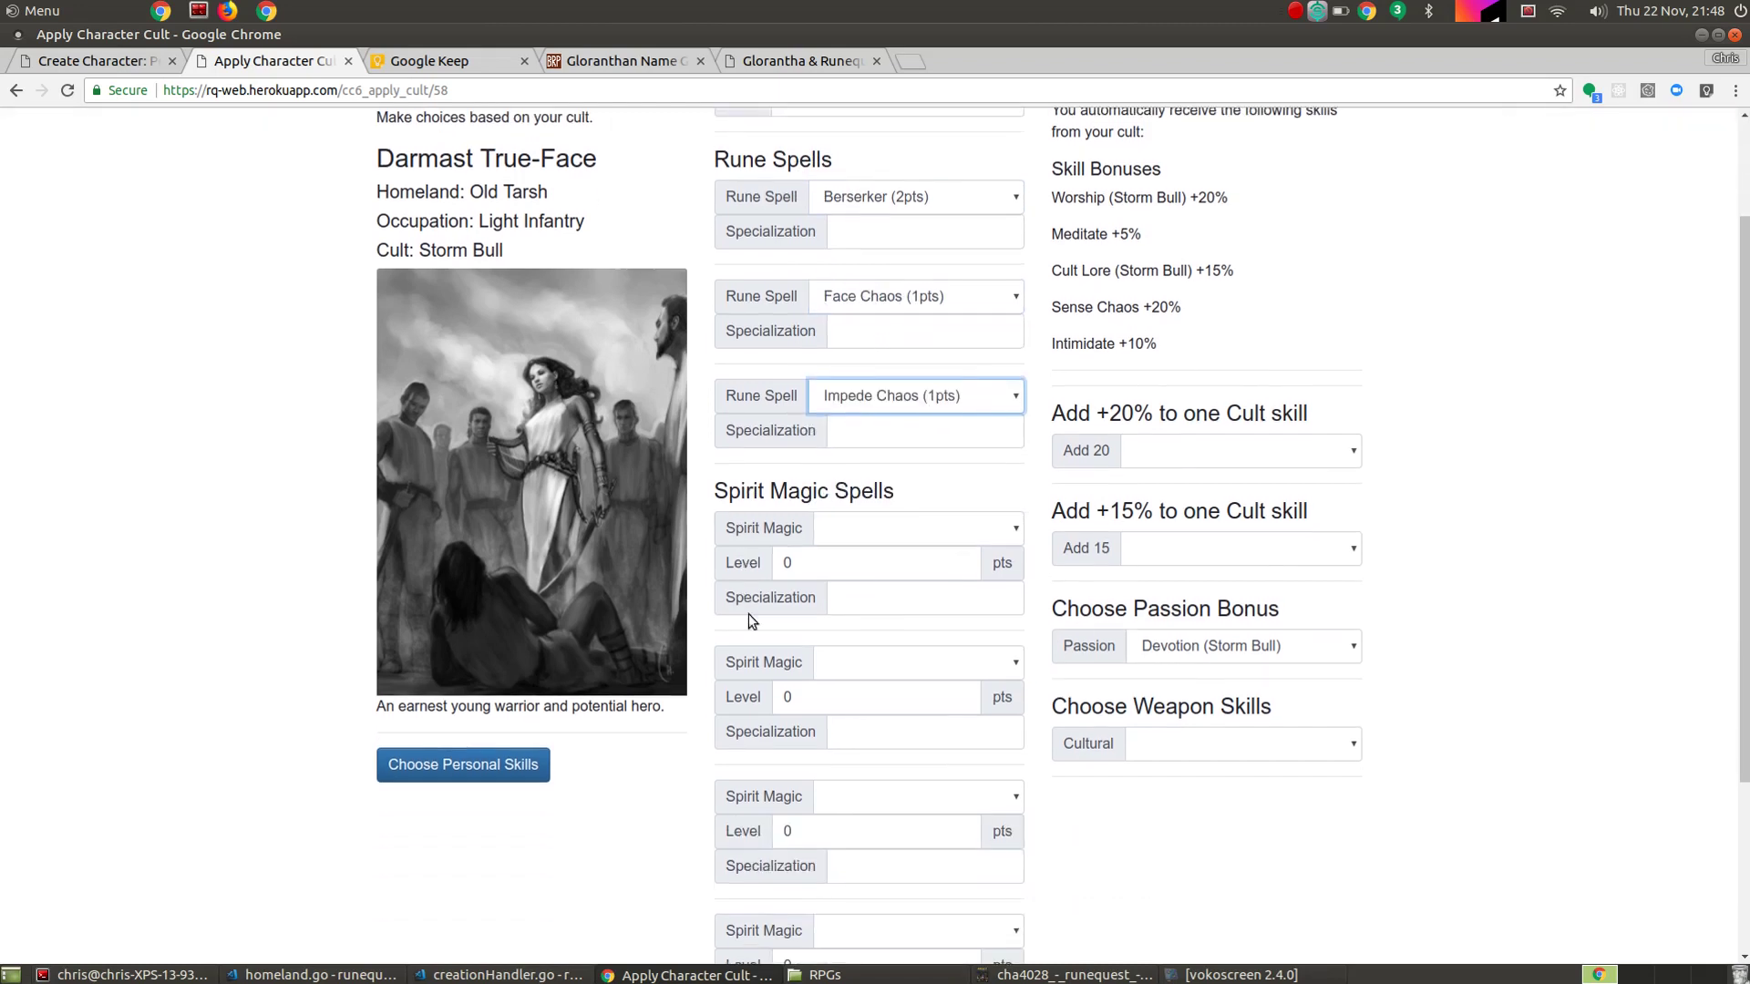
{"action": "left_click", "coordinate": [893, 524]}
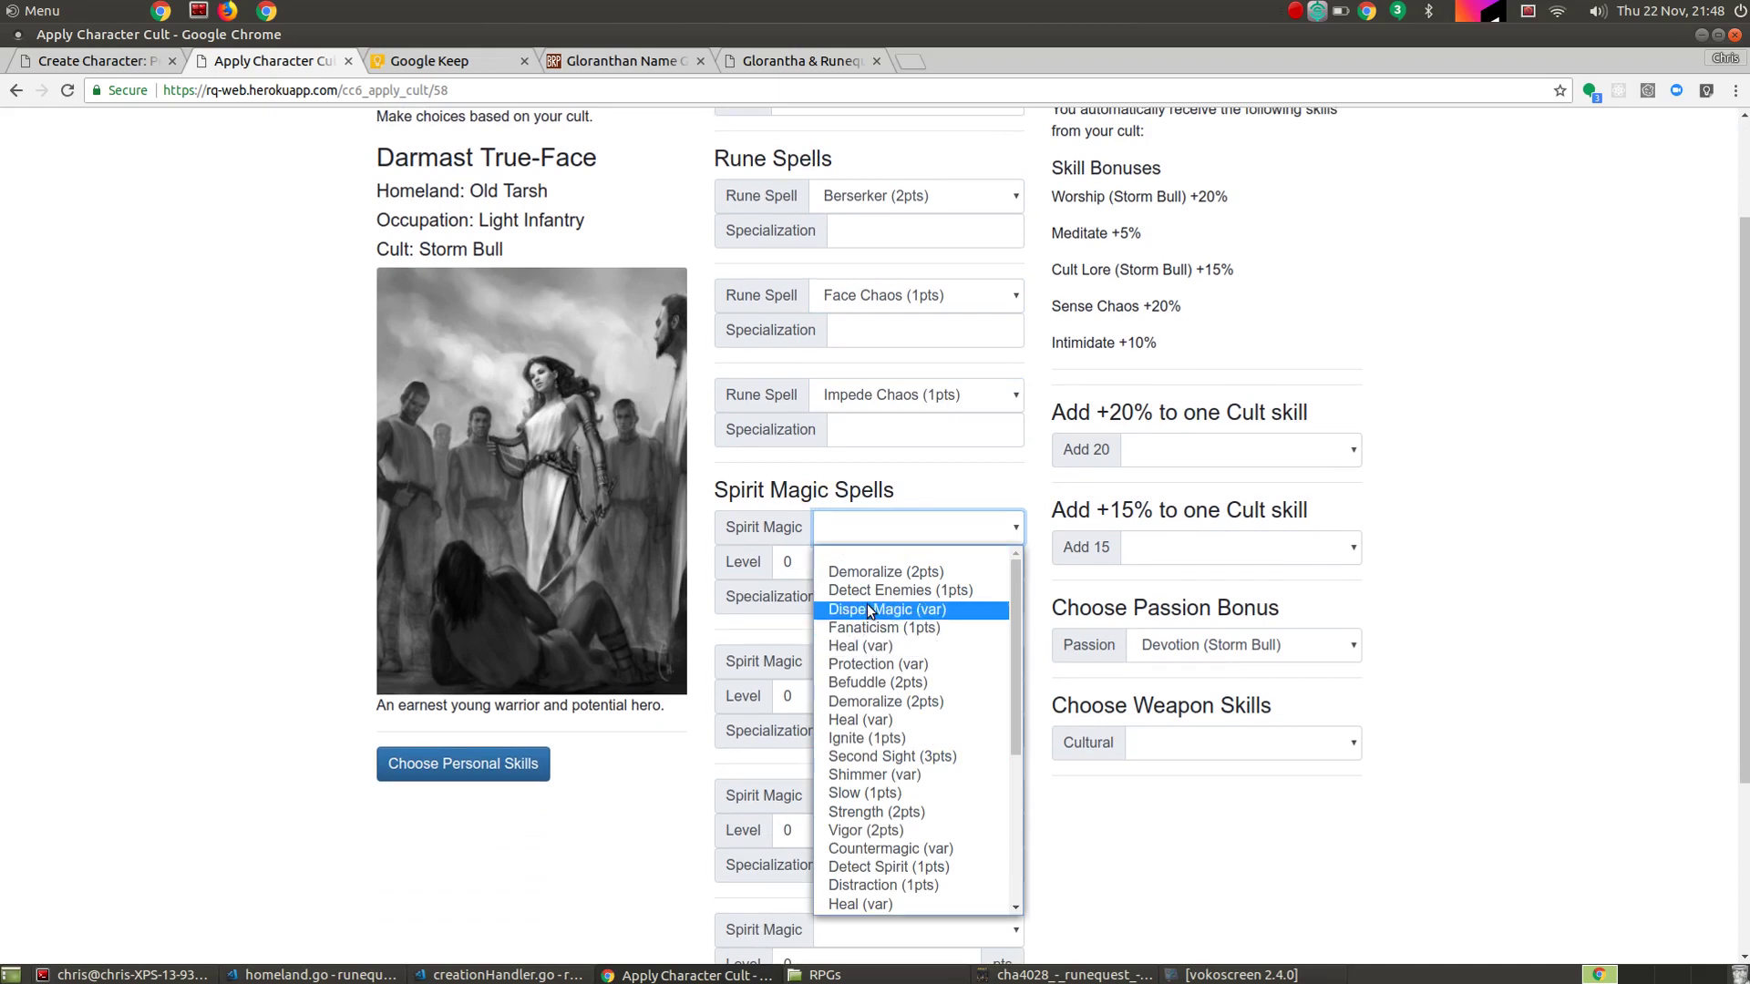
{"action": "scroll", "coordinate": [871, 606], "scroll_direction": "down", "scroll_amount": 5}
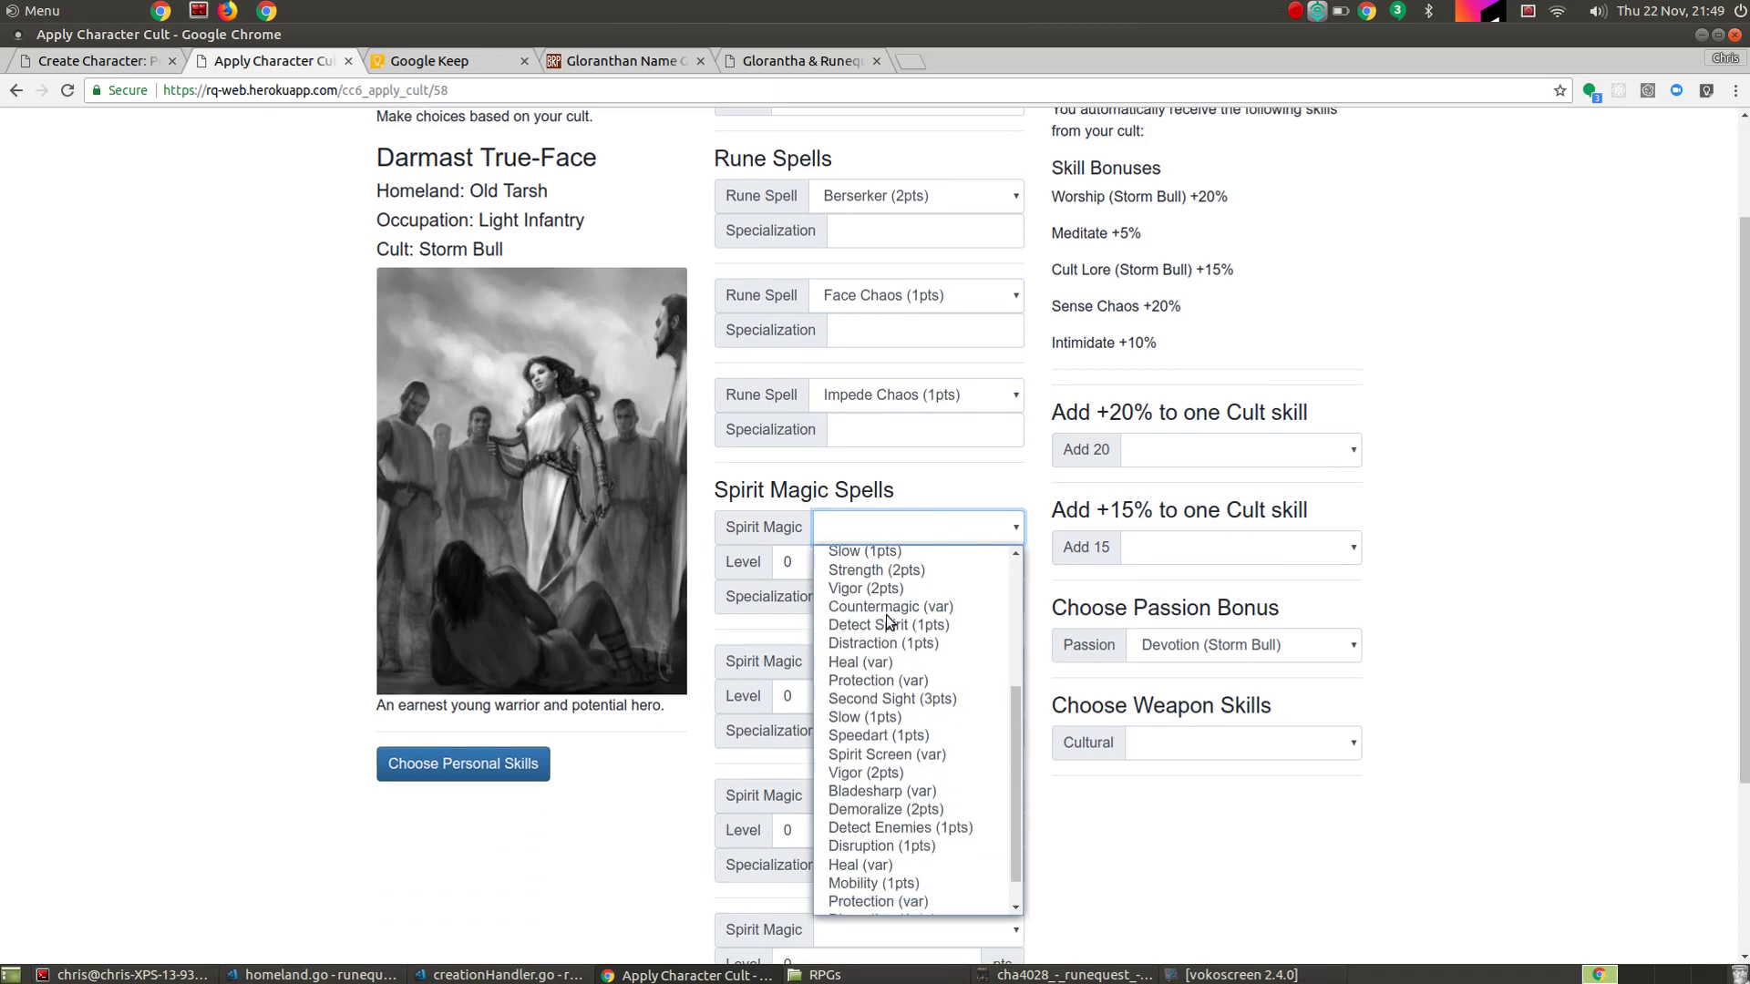
{"action": "scroll", "coordinate": [889, 629], "scroll_direction": "up", "scroll_amount": 5}
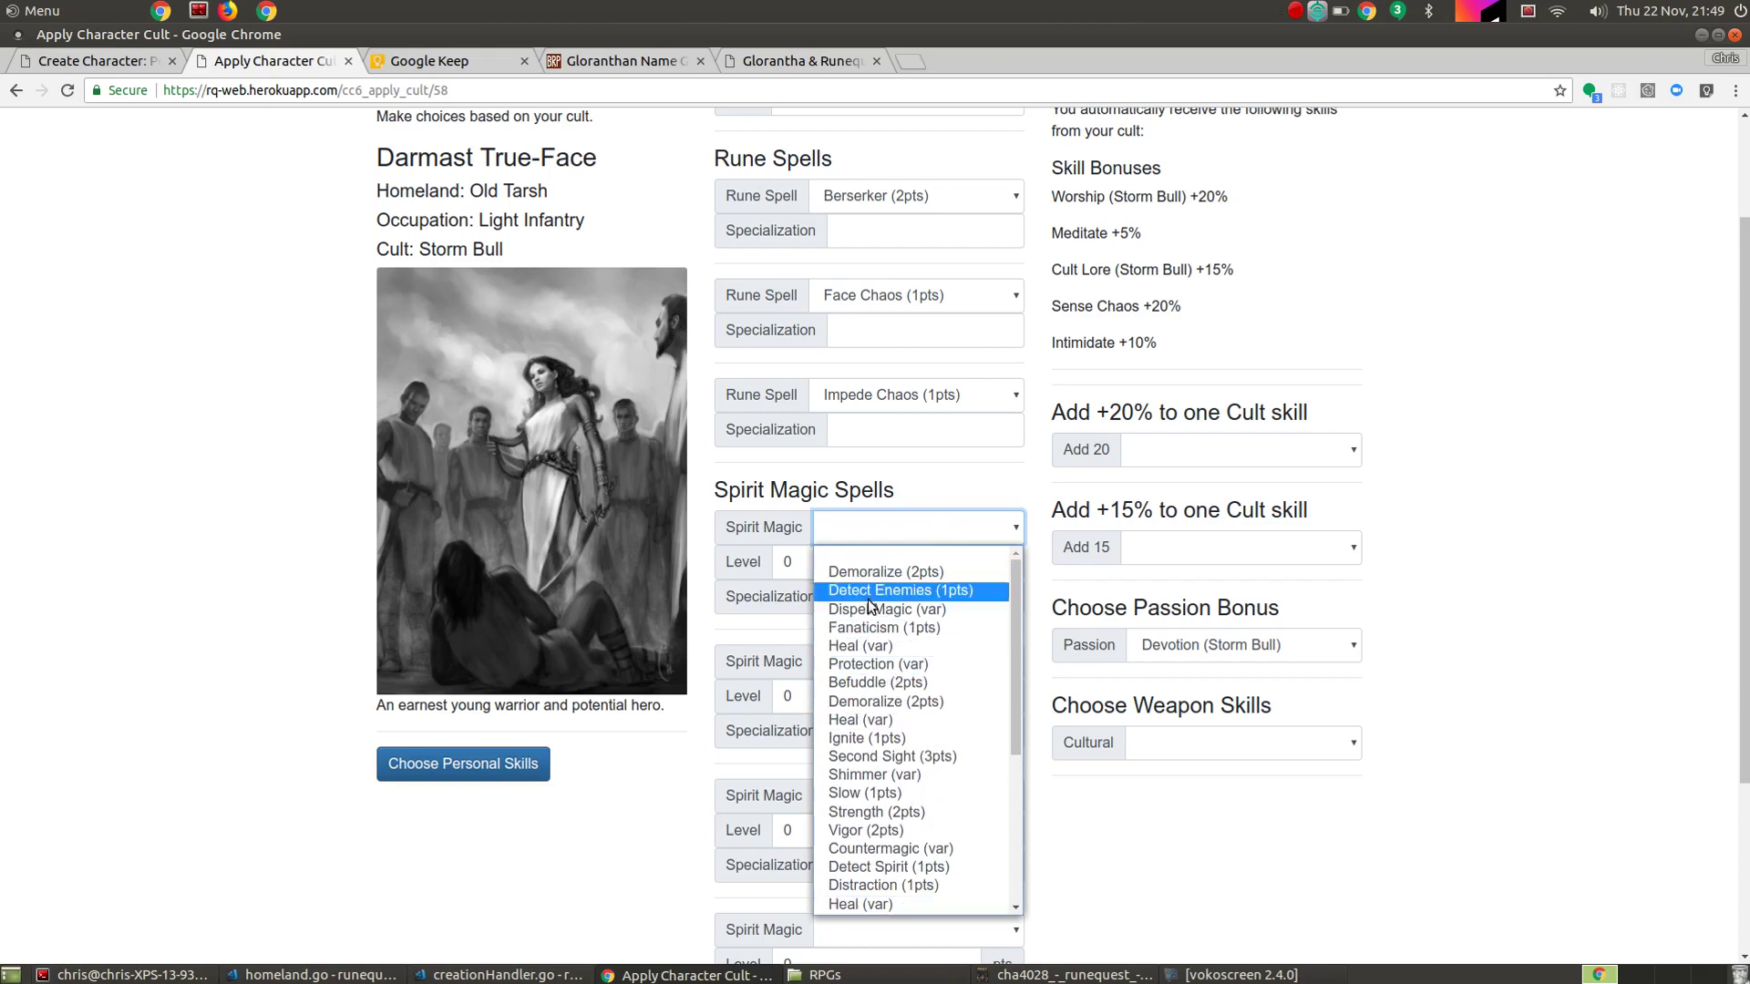
{"action": "left_click", "coordinate": [876, 665]}
{"action": "left_click", "coordinate": [823, 559]}
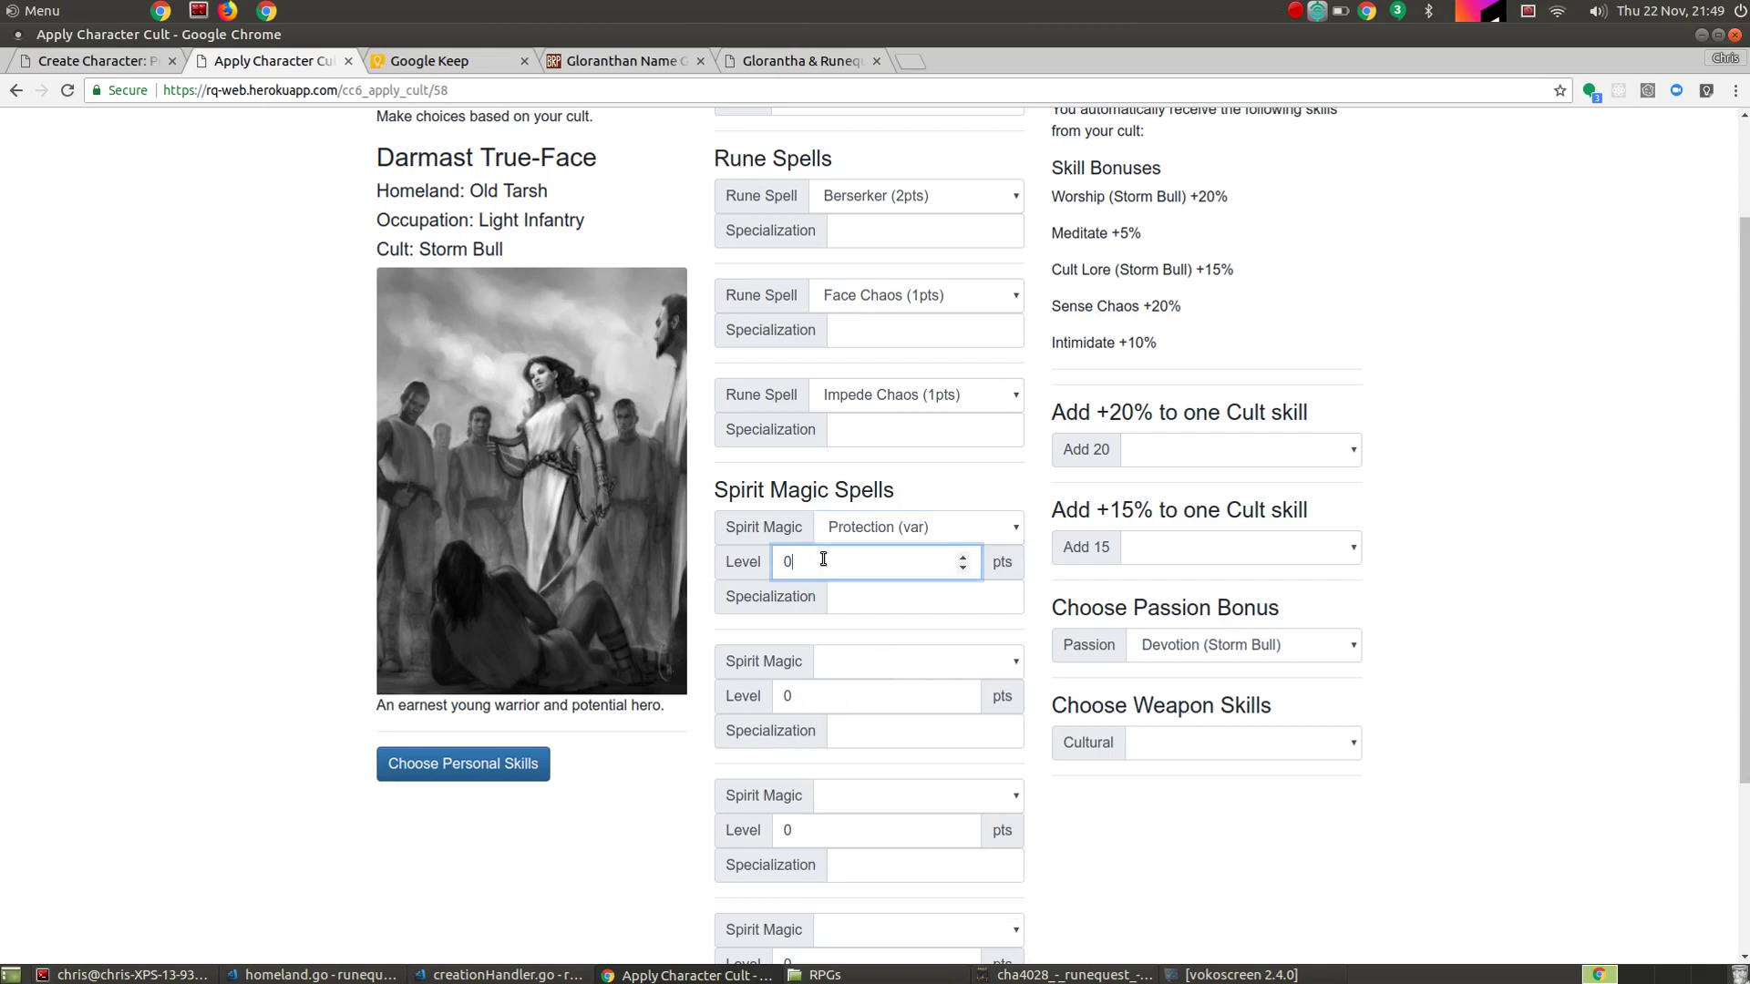
{"action": "type", "text": "2"}
{"action": "key", "text": "Tab"}
{"action": "key", "text": "Tab"}
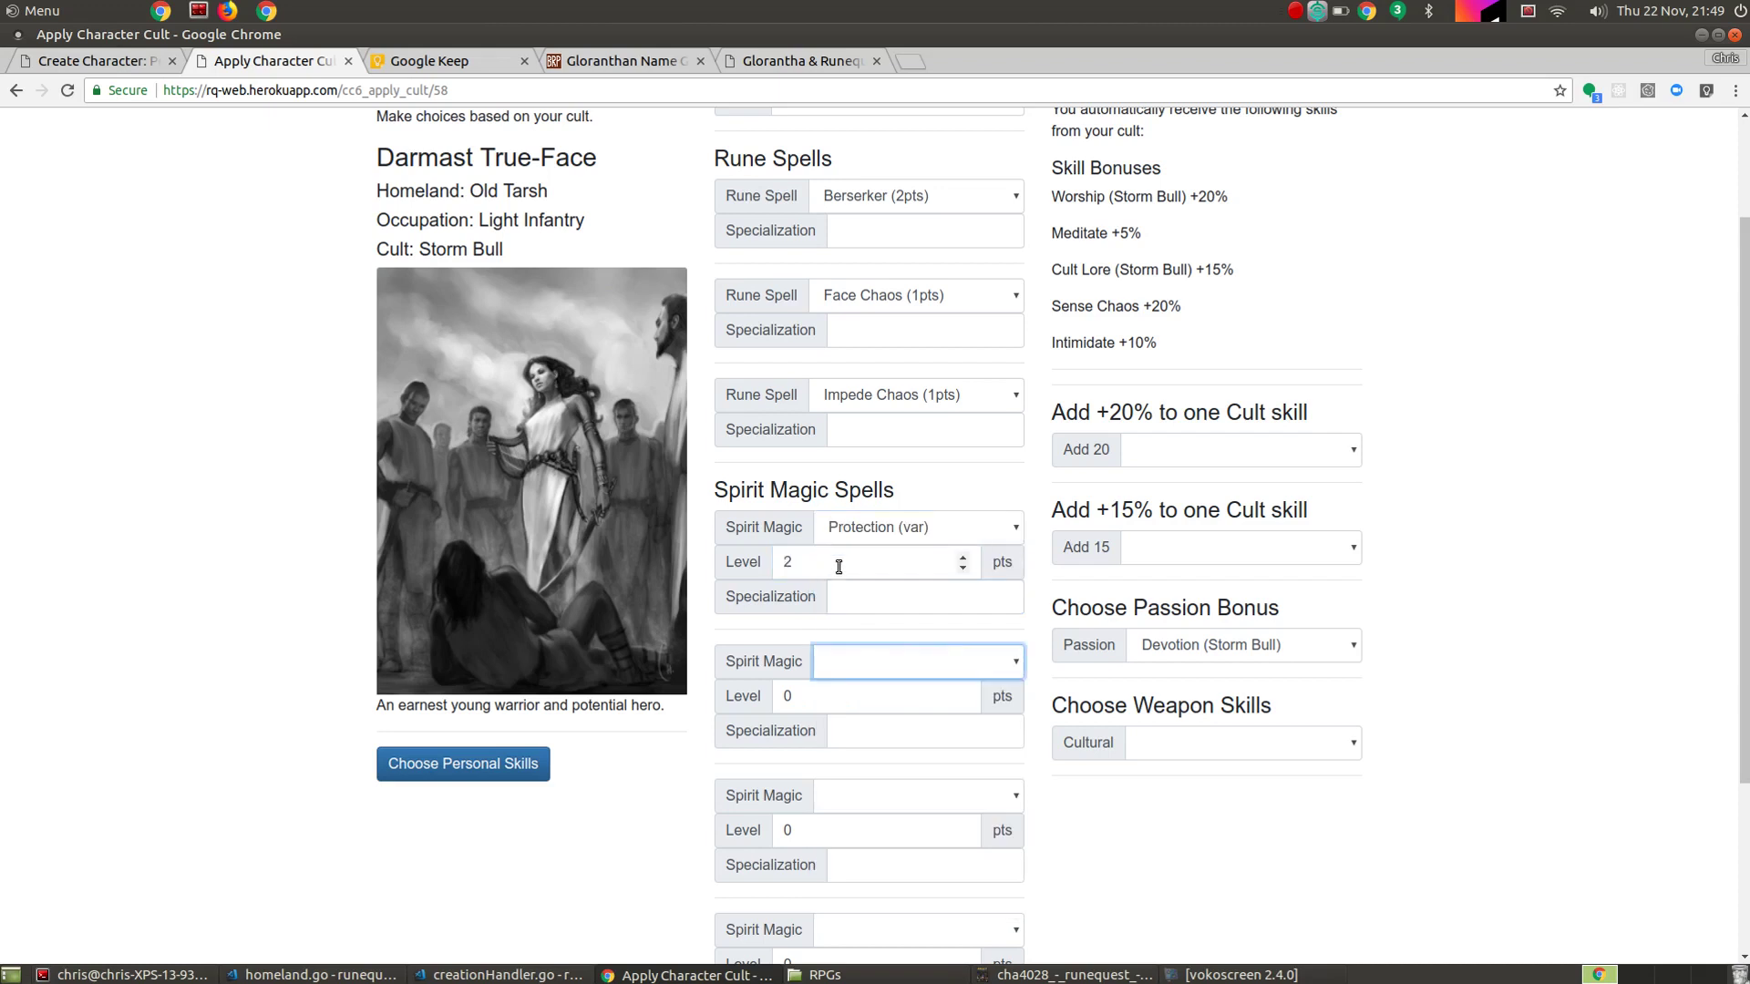
Choose Strength at level 2 as the second spirit magic spell.
{"action": "left_click", "coordinate": [886, 660]}
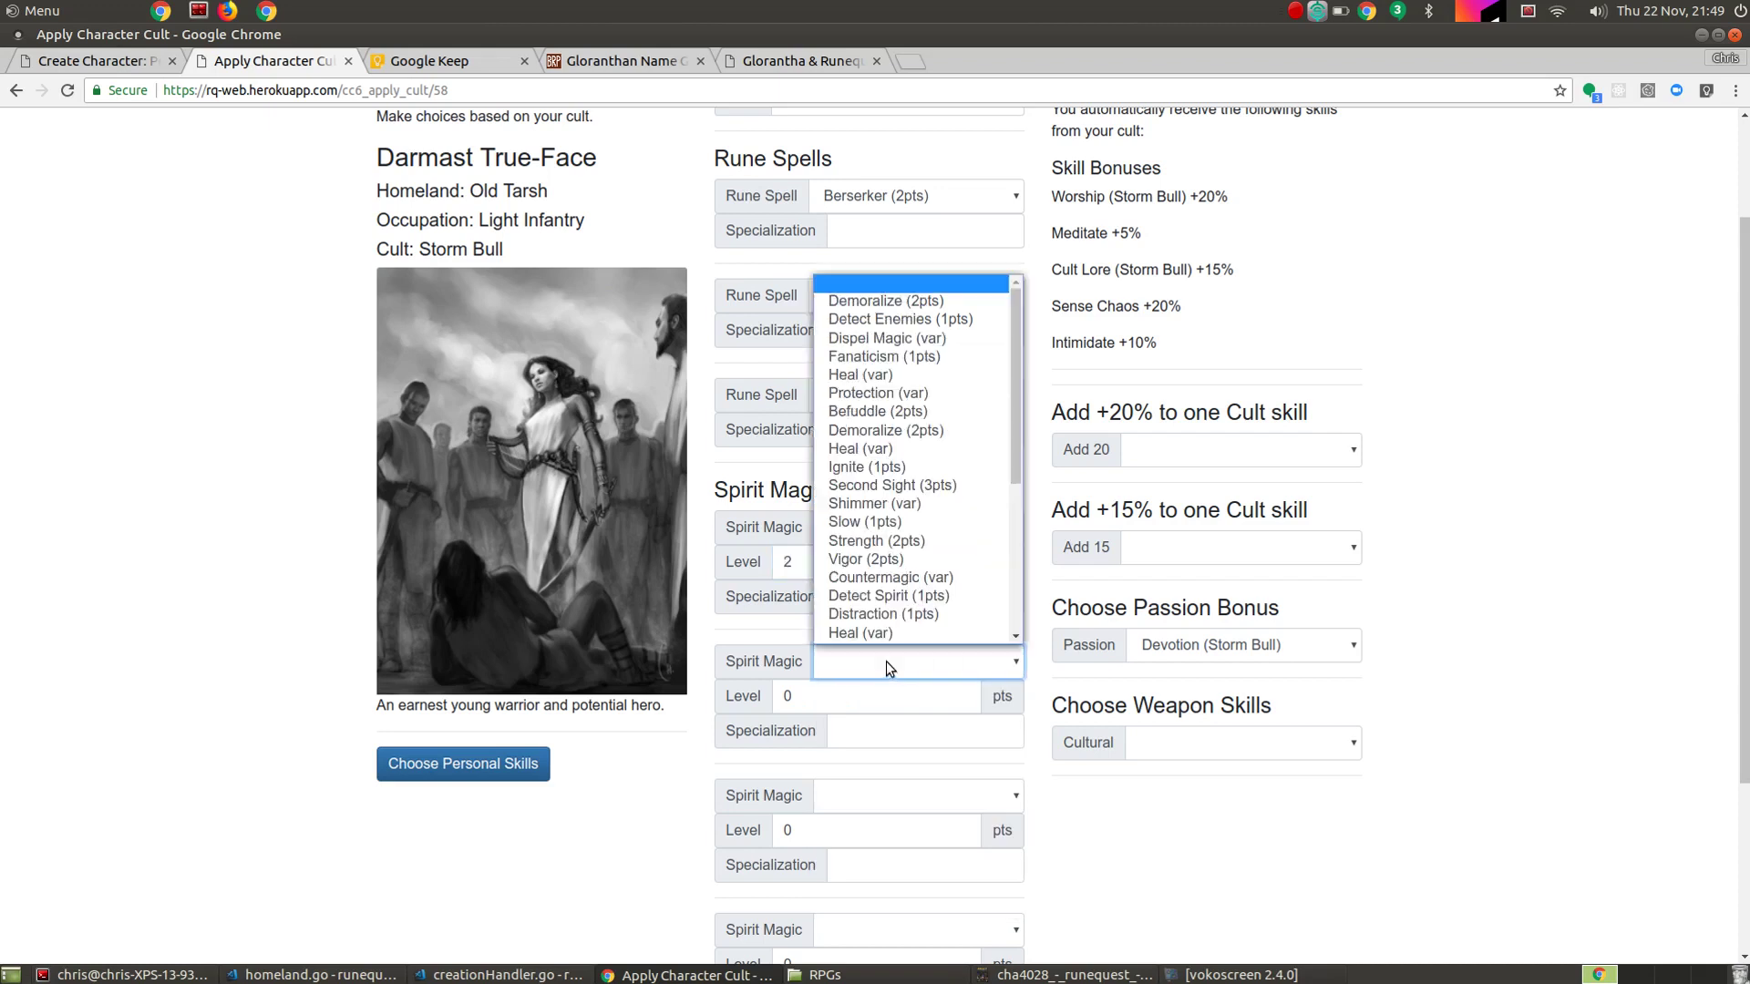
{"action": "left_click", "coordinate": [881, 541]}
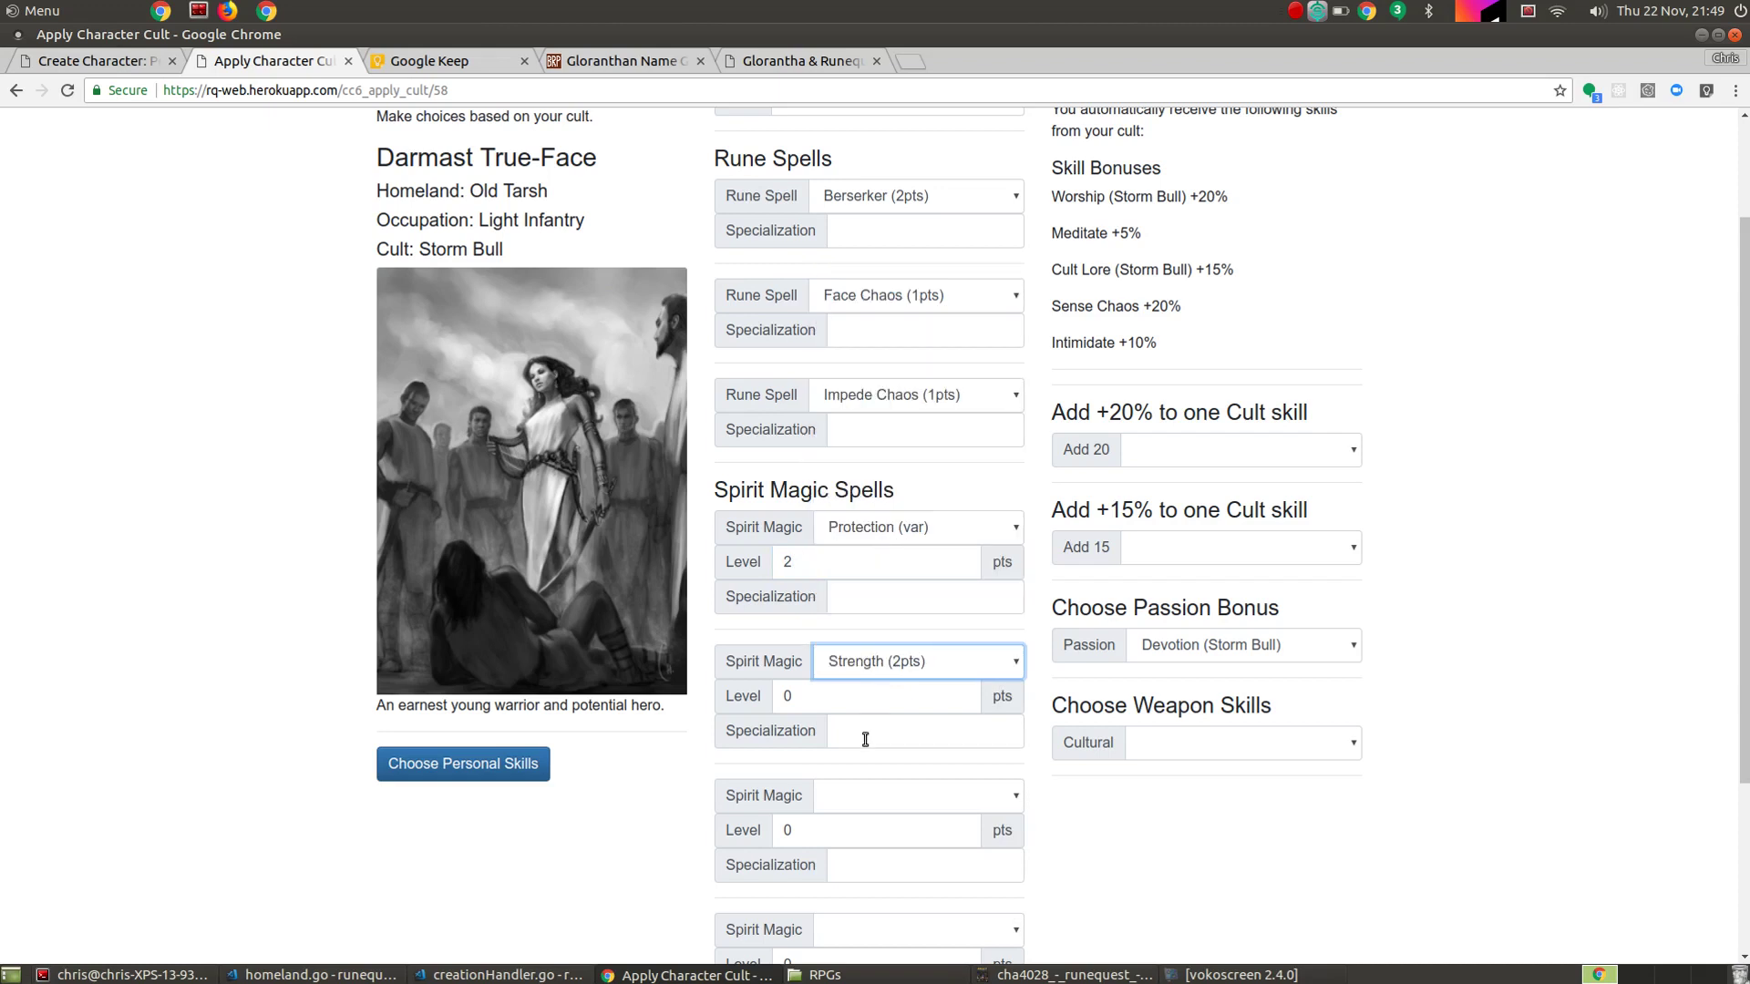
{"action": "left_click", "coordinate": [861, 707]}
{"action": "key", "text": "BackSpace"}
{"action": "type", "text": "2"}
{"action": "key", "text": "Tab"}
{"action": "key", "text": "Tab"}
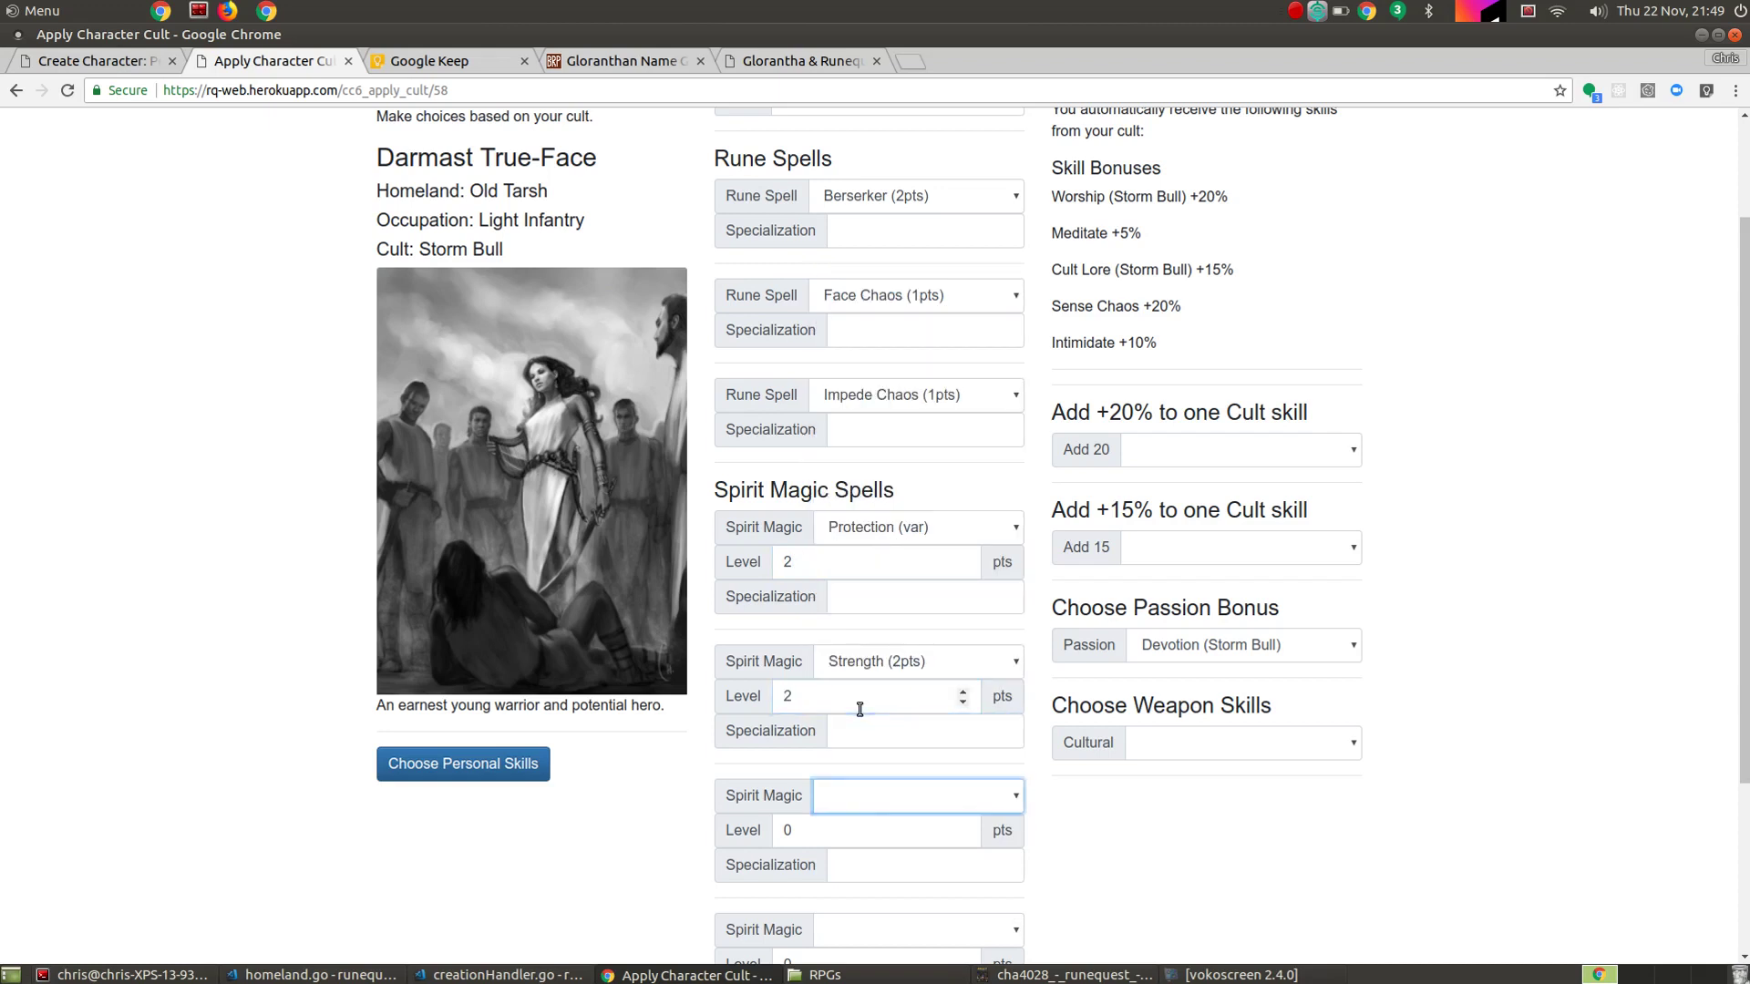
Choose Vigor at level 2 as the third spirit magic spell and recheck Protection's level.
{"action": "left_click", "coordinate": [885, 802]}
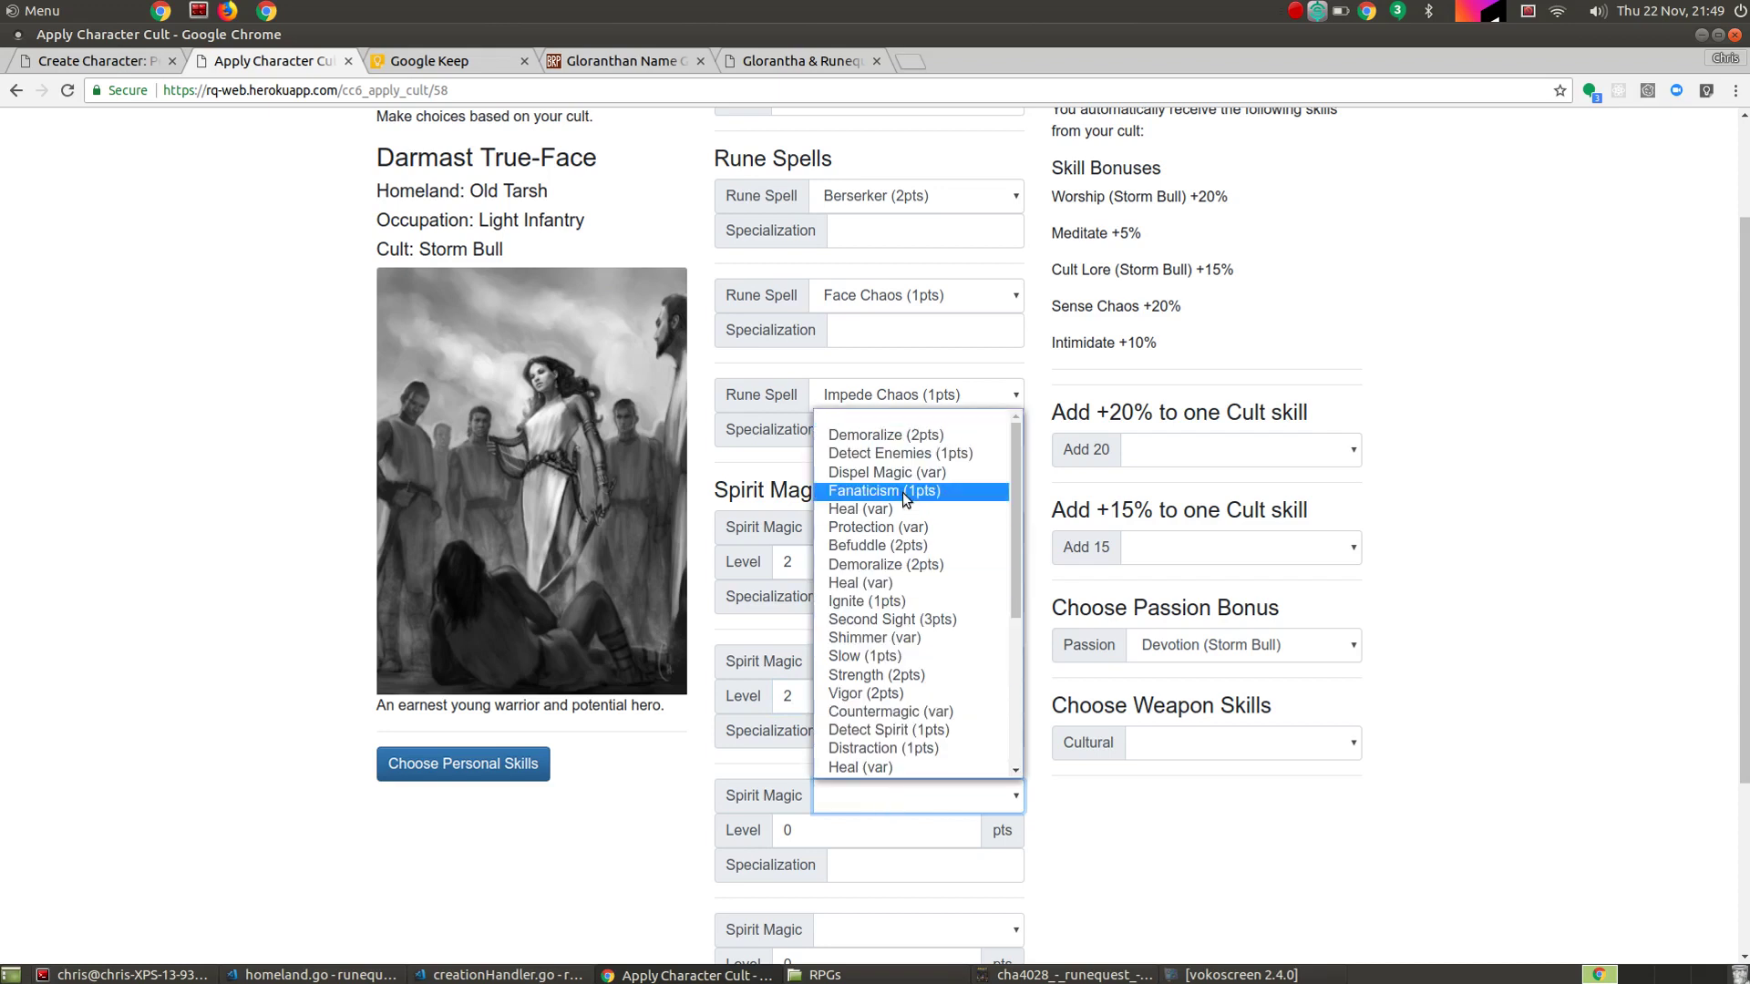
{"action": "left_click", "coordinate": [870, 694]}
{"action": "left_click", "coordinate": [851, 831]}
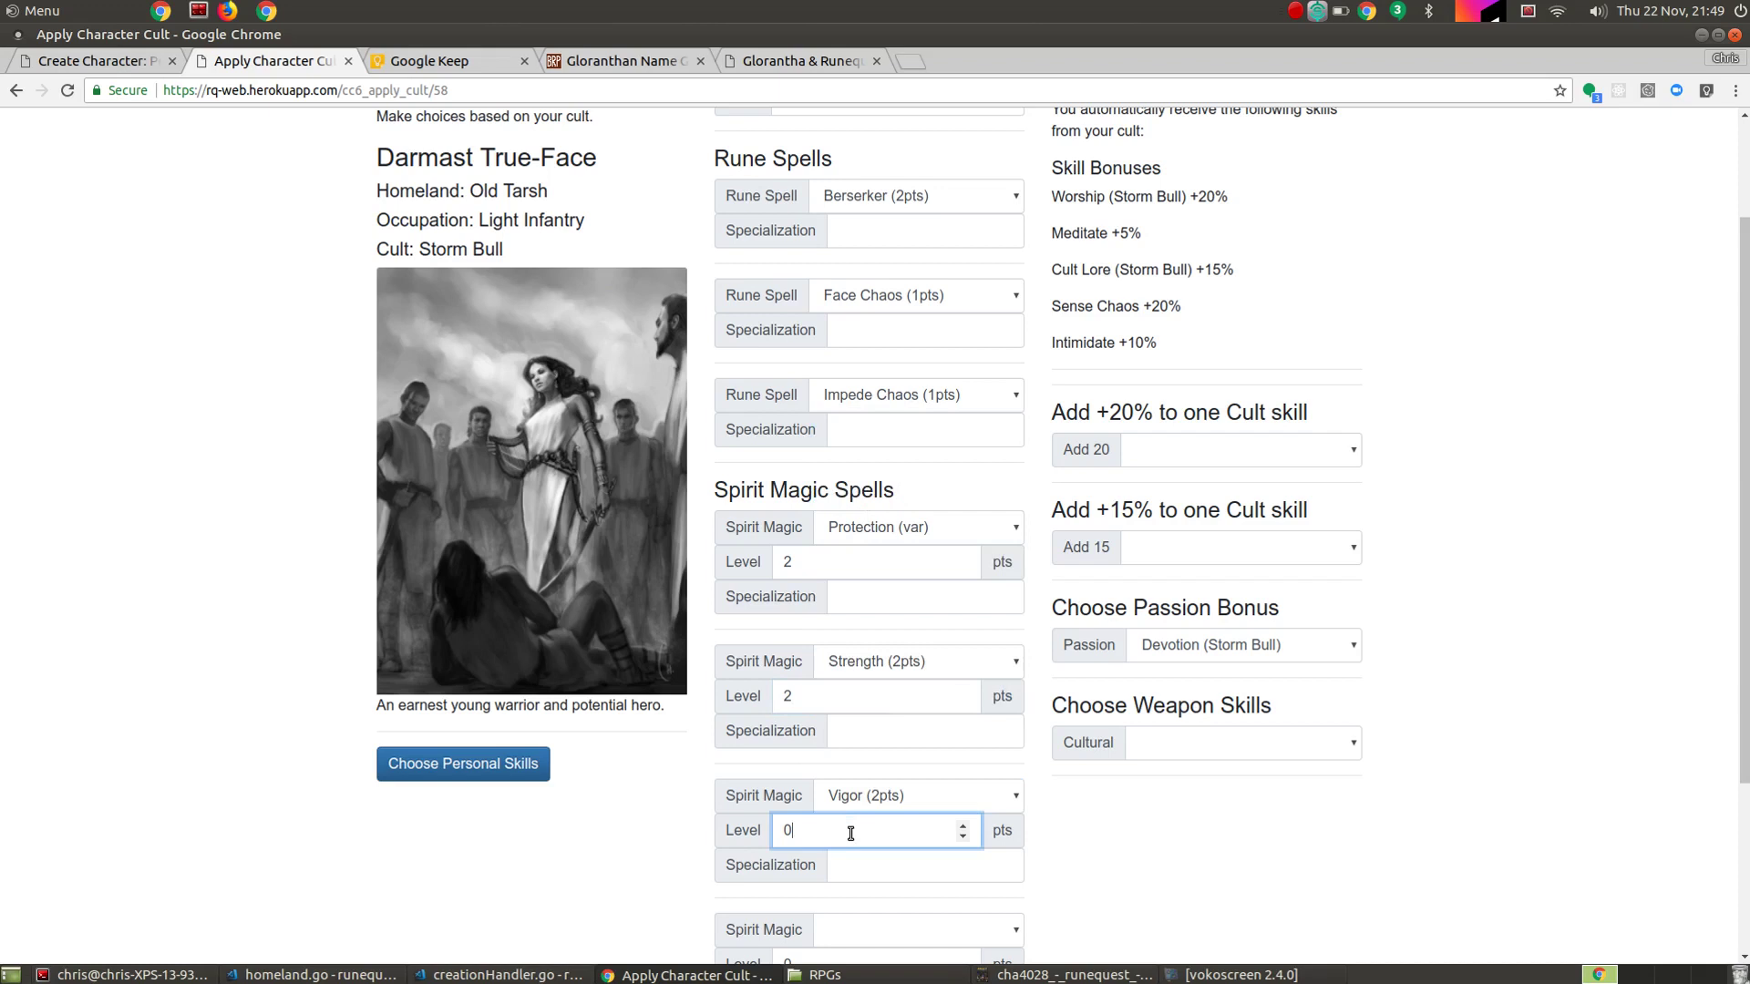
{"action": "type", "text": "2"}
{"action": "left_click", "coordinate": [900, 559]}
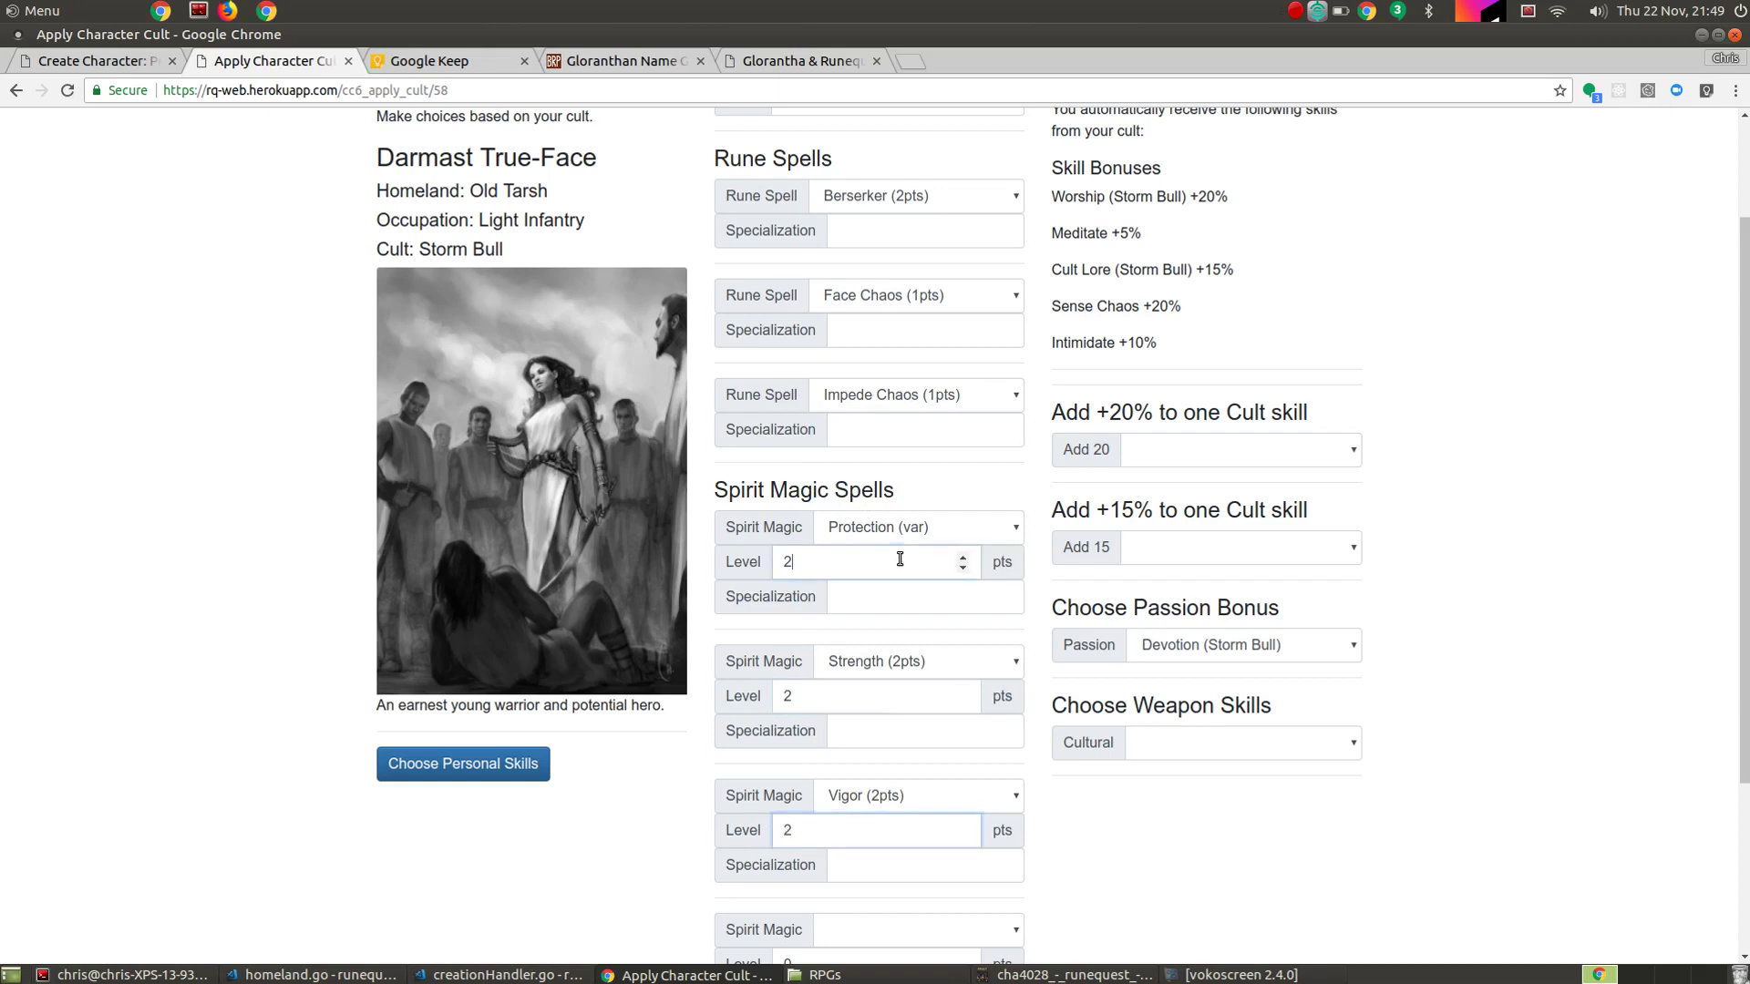
{"action": "left_click", "coordinate": [1495, 392]}
{"action": "scroll", "coordinate": [1499, 505], "scroll_direction": "down", "scroll_amount": 5}
{"action": "scroll", "coordinate": [1504, 496], "scroll_direction": "up", "scroll_amount": 7}
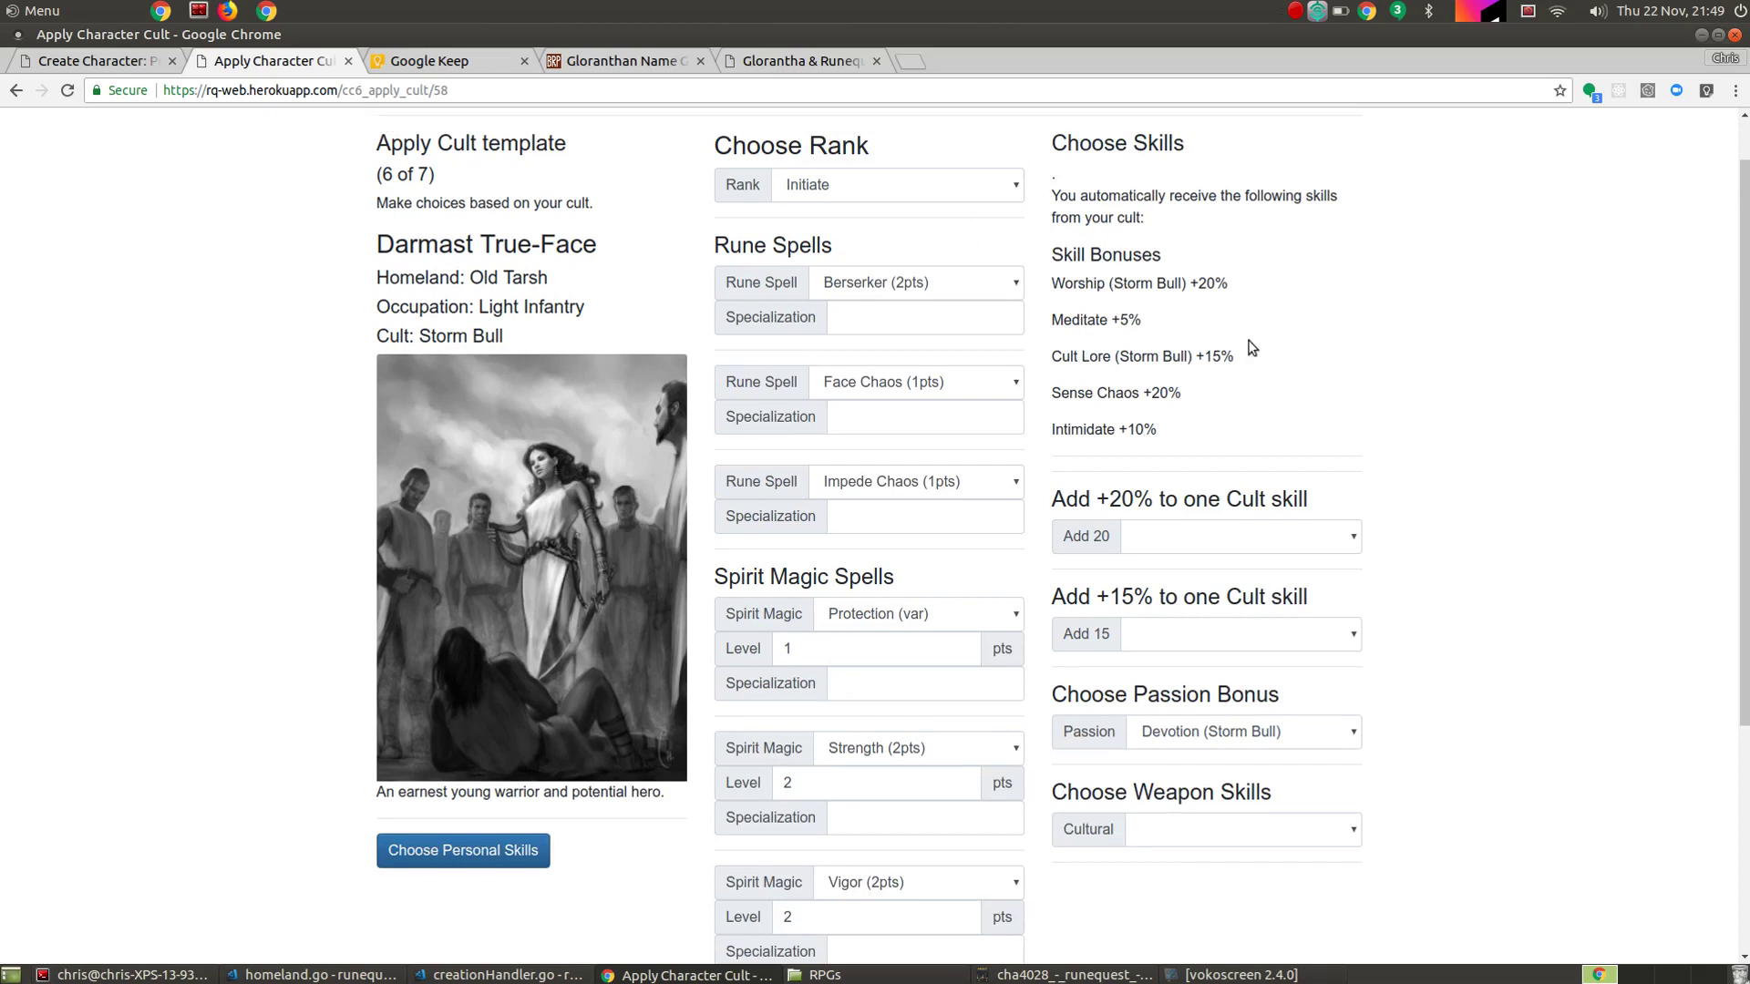
Give the cult skill bonuses to Sense Chaos +20% and Intimidate +15%.
{"action": "left_click", "coordinate": [1254, 542]}
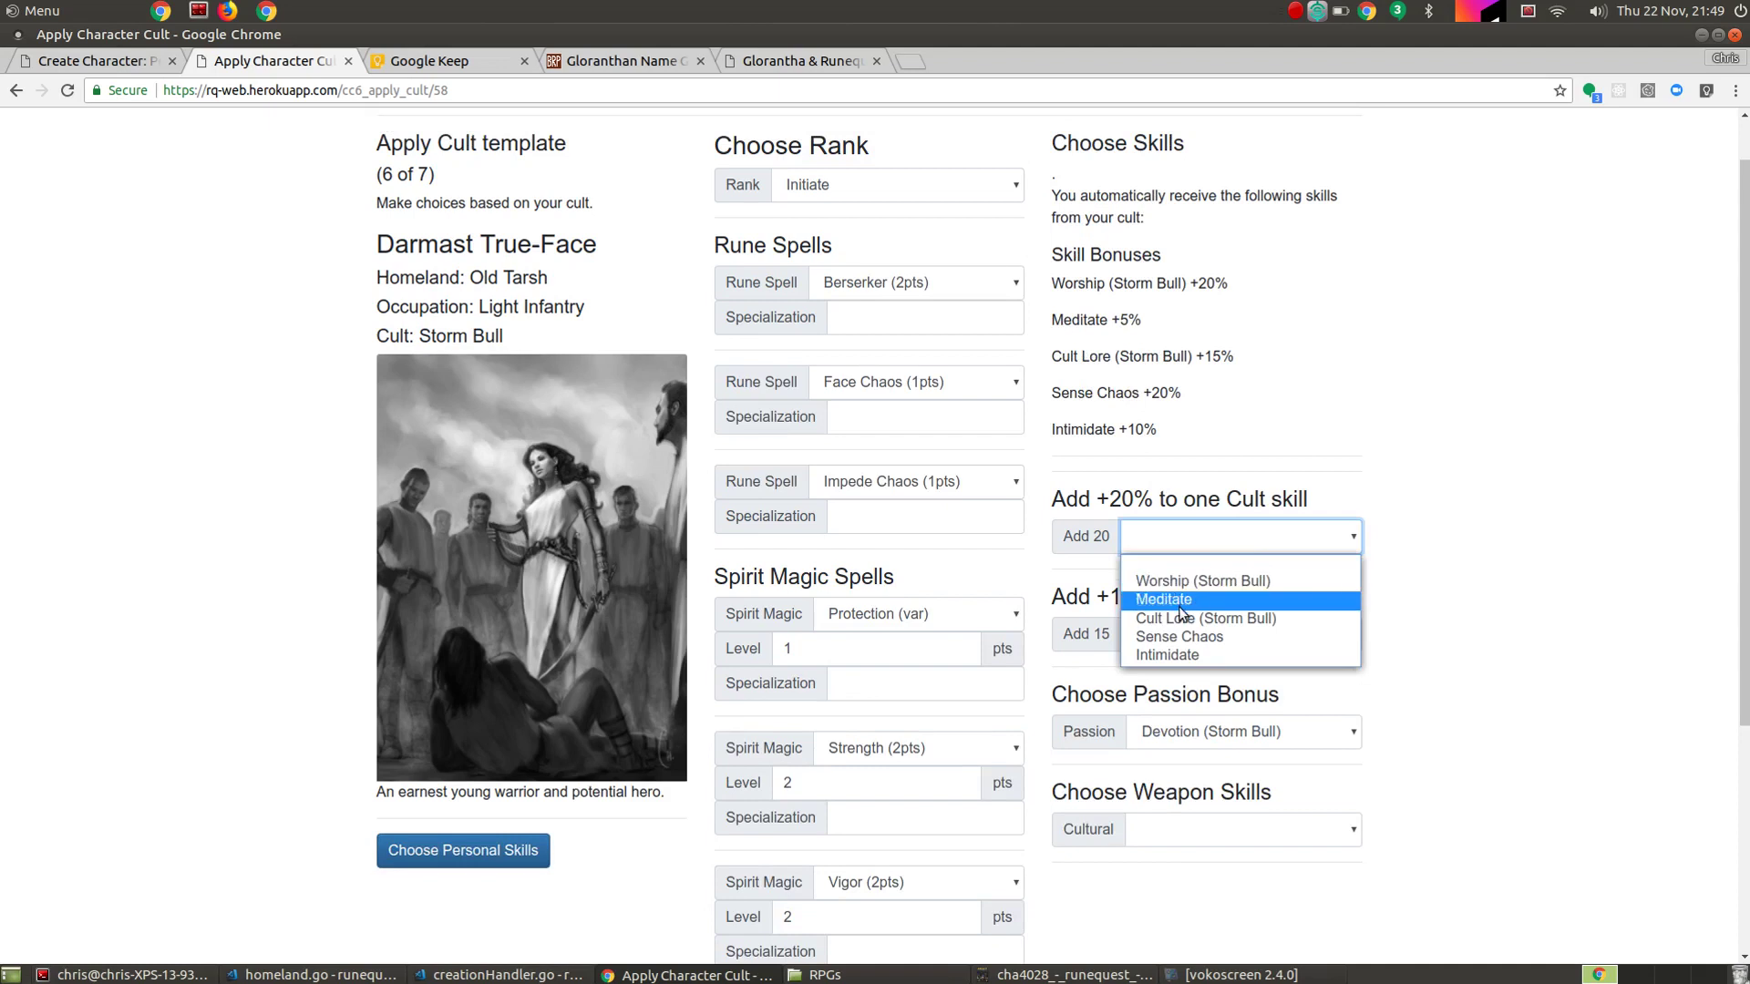
{"action": "left_click", "coordinate": [1201, 635]}
{"action": "left_click", "coordinate": [1206, 636]}
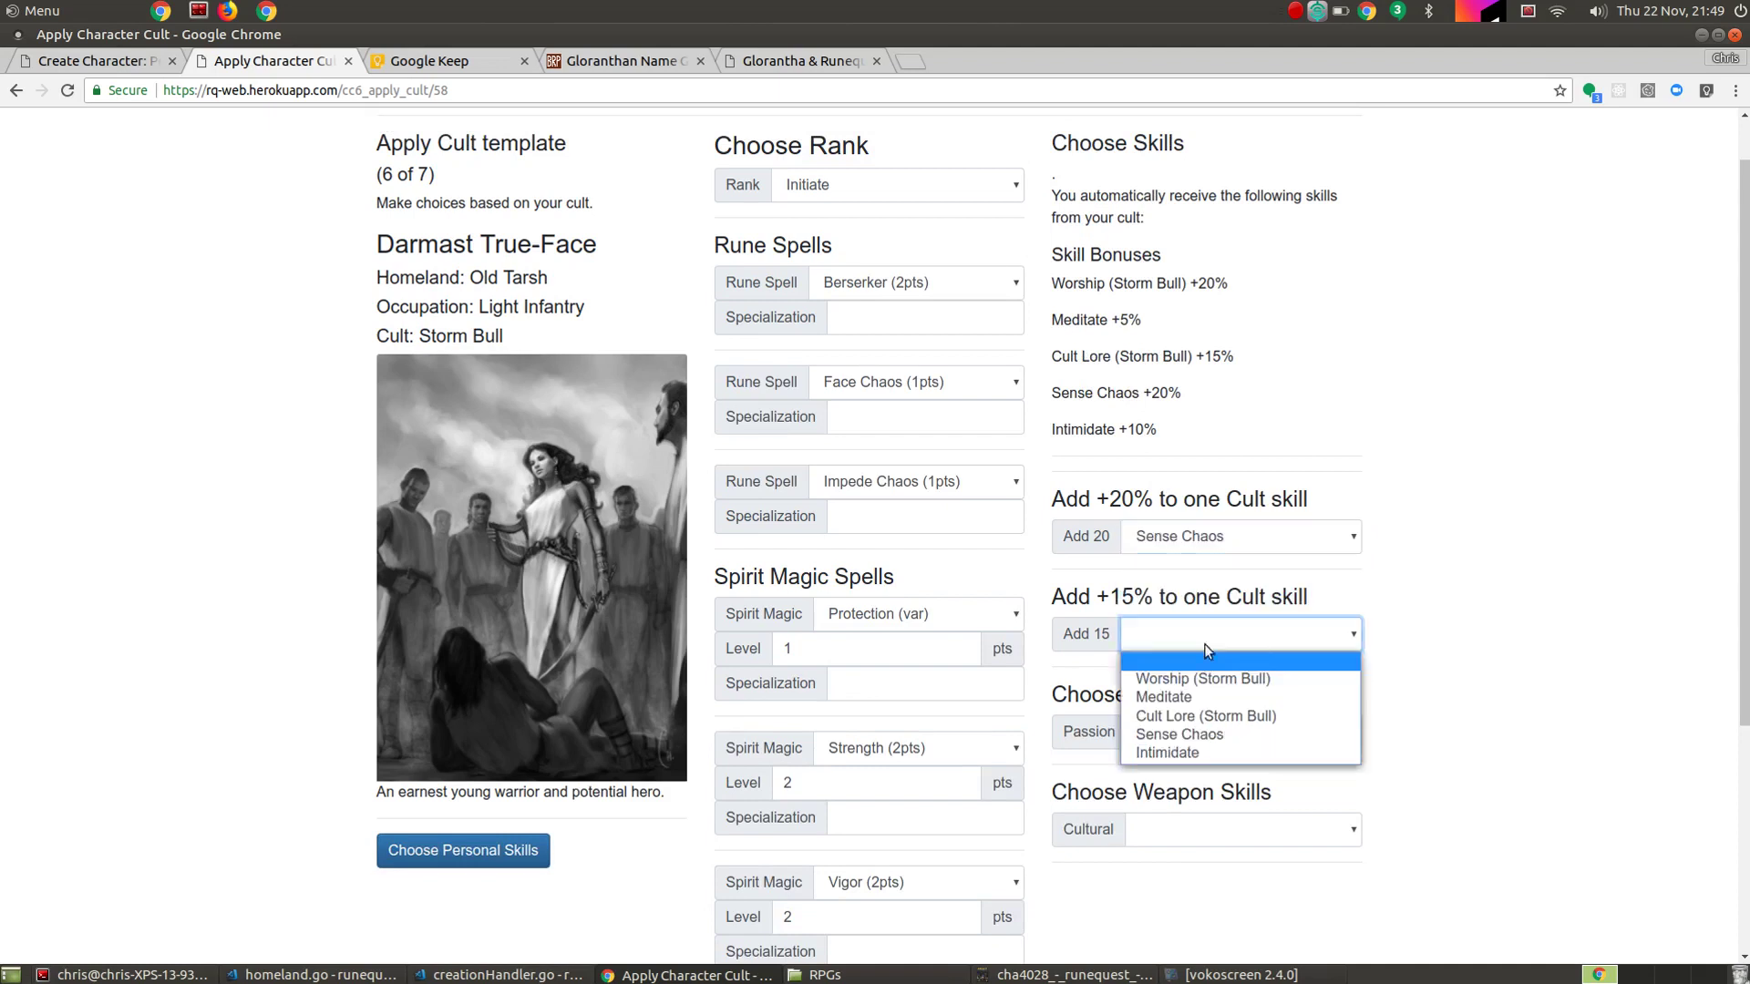
{"action": "left_click", "coordinate": [1194, 766]}
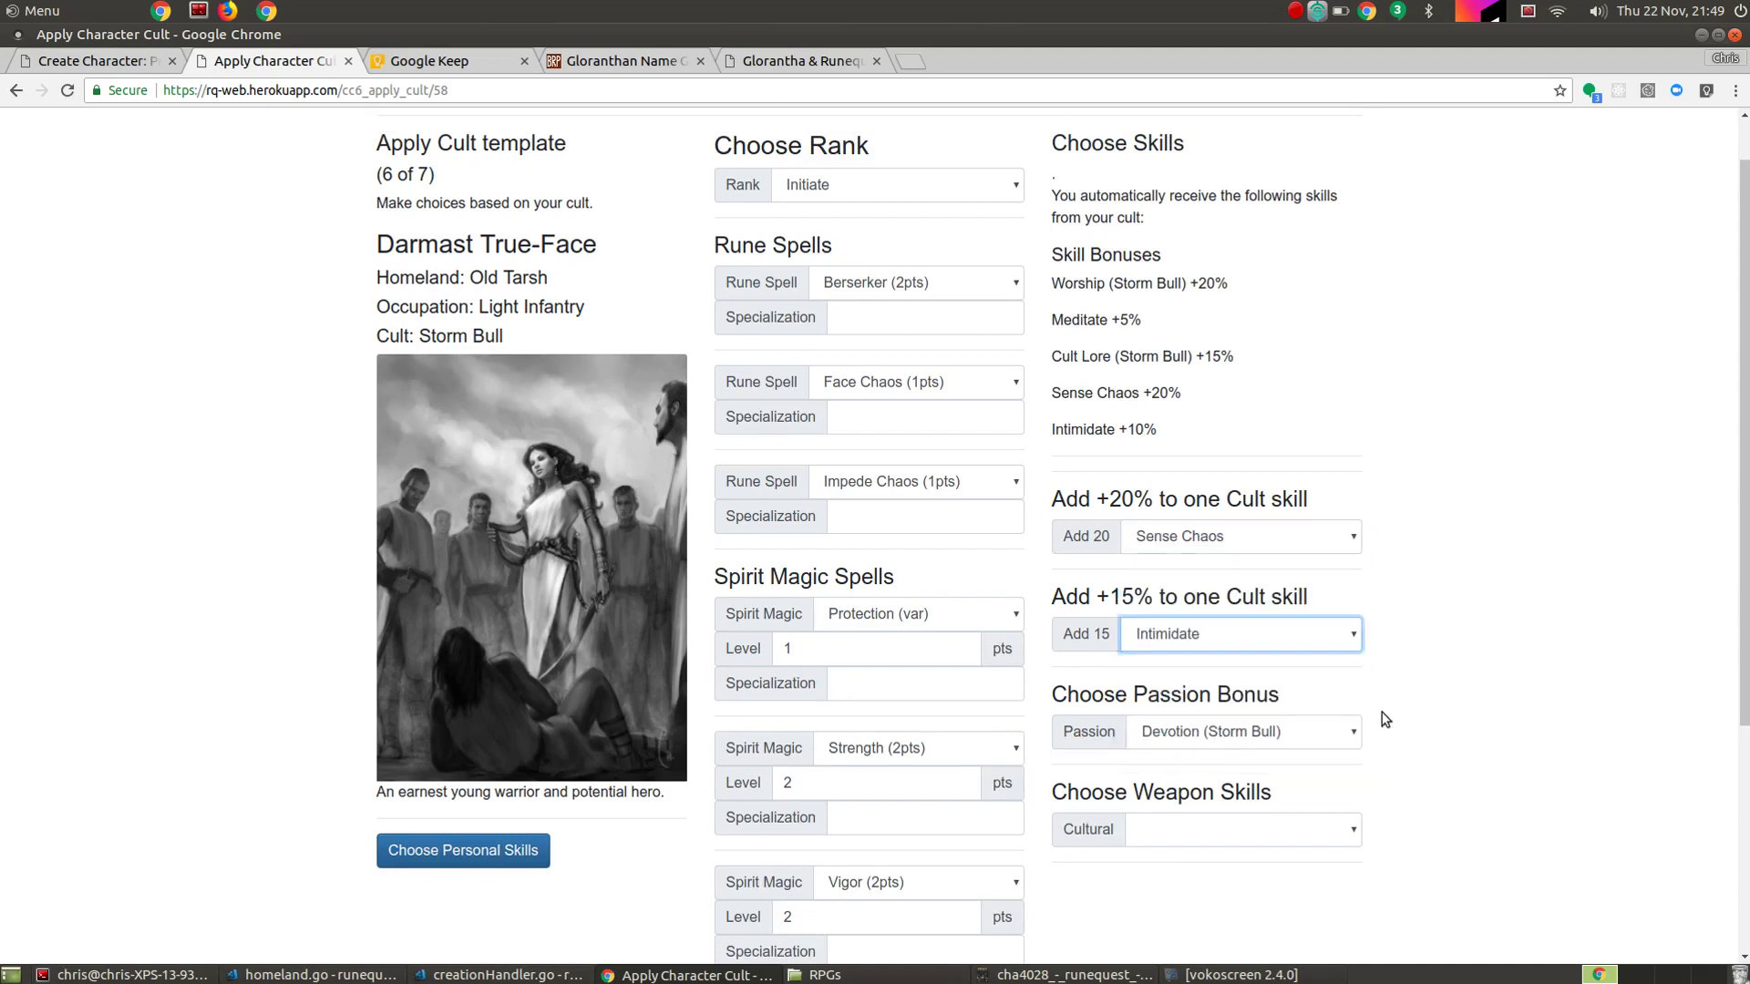
Take Devotion (Storm Bull) as the passion and Broadsword +15% as the cultural weapon skill.
{"action": "left_click", "coordinate": [1260, 735]}
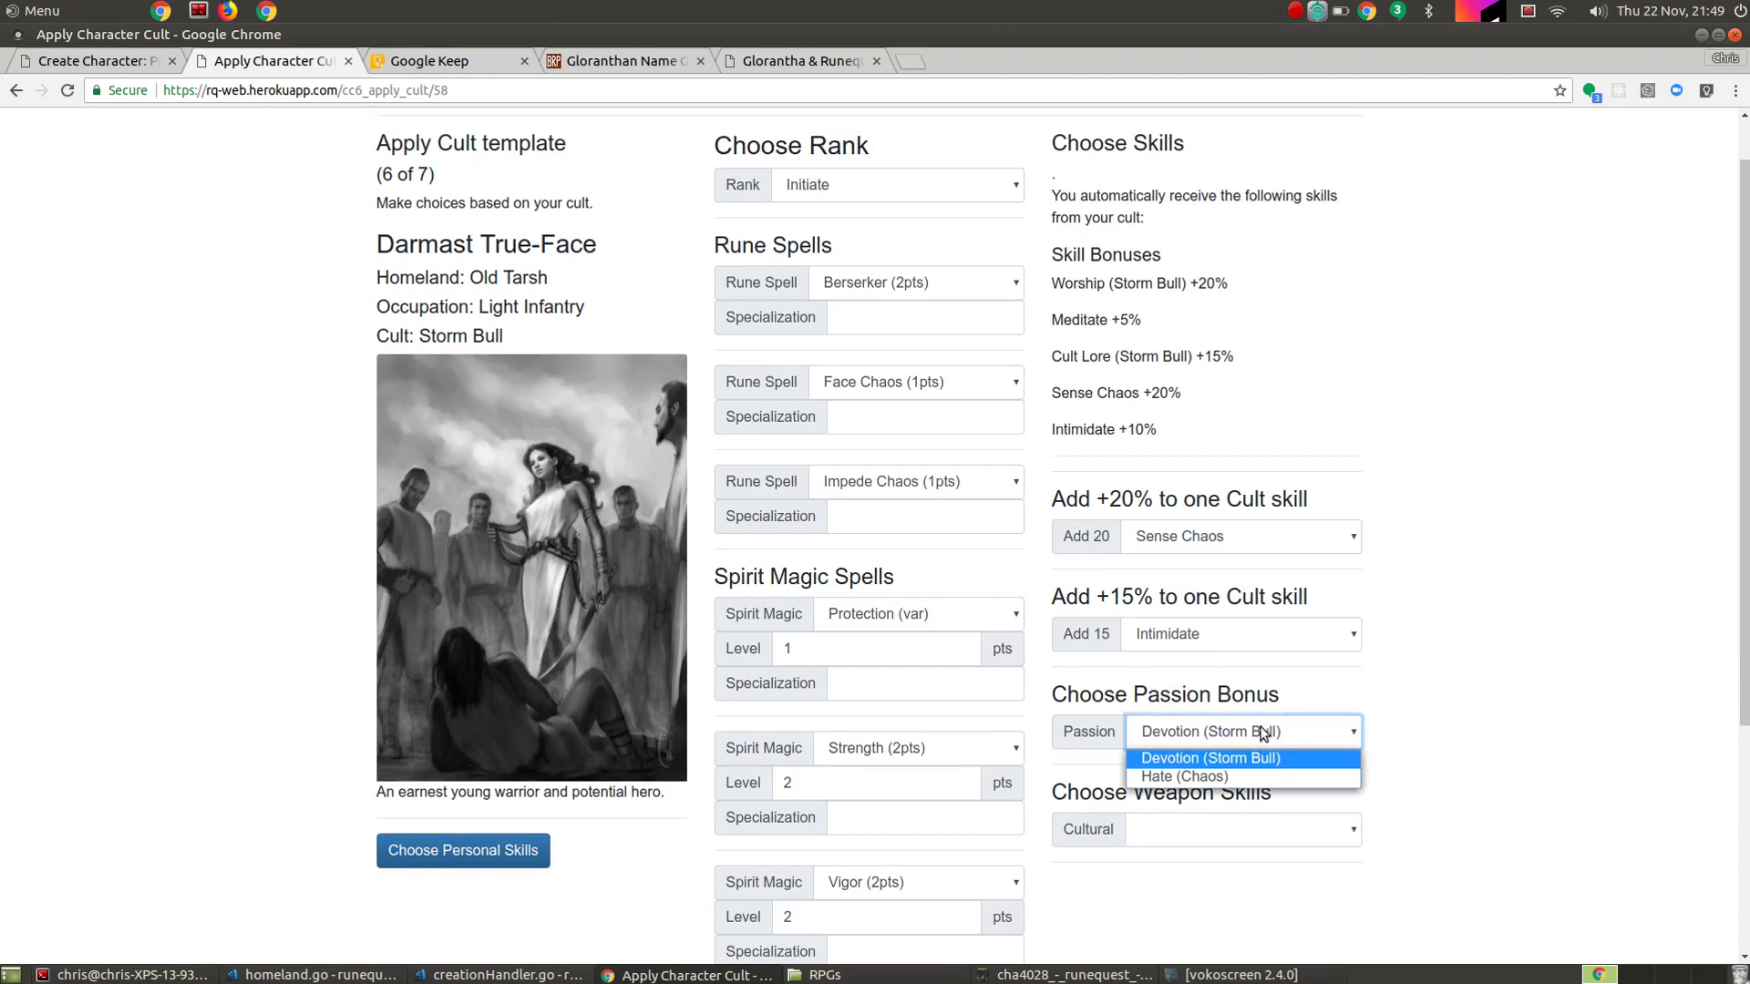
{"action": "left_click", "coordinate": [1215, 766]}
{"action": "scroll", "coordinate": [1476, 691], "scroll_direction": "down", "scroll_amount": 3}
{"action": "left_click", "coordinate": [1162, 695]}
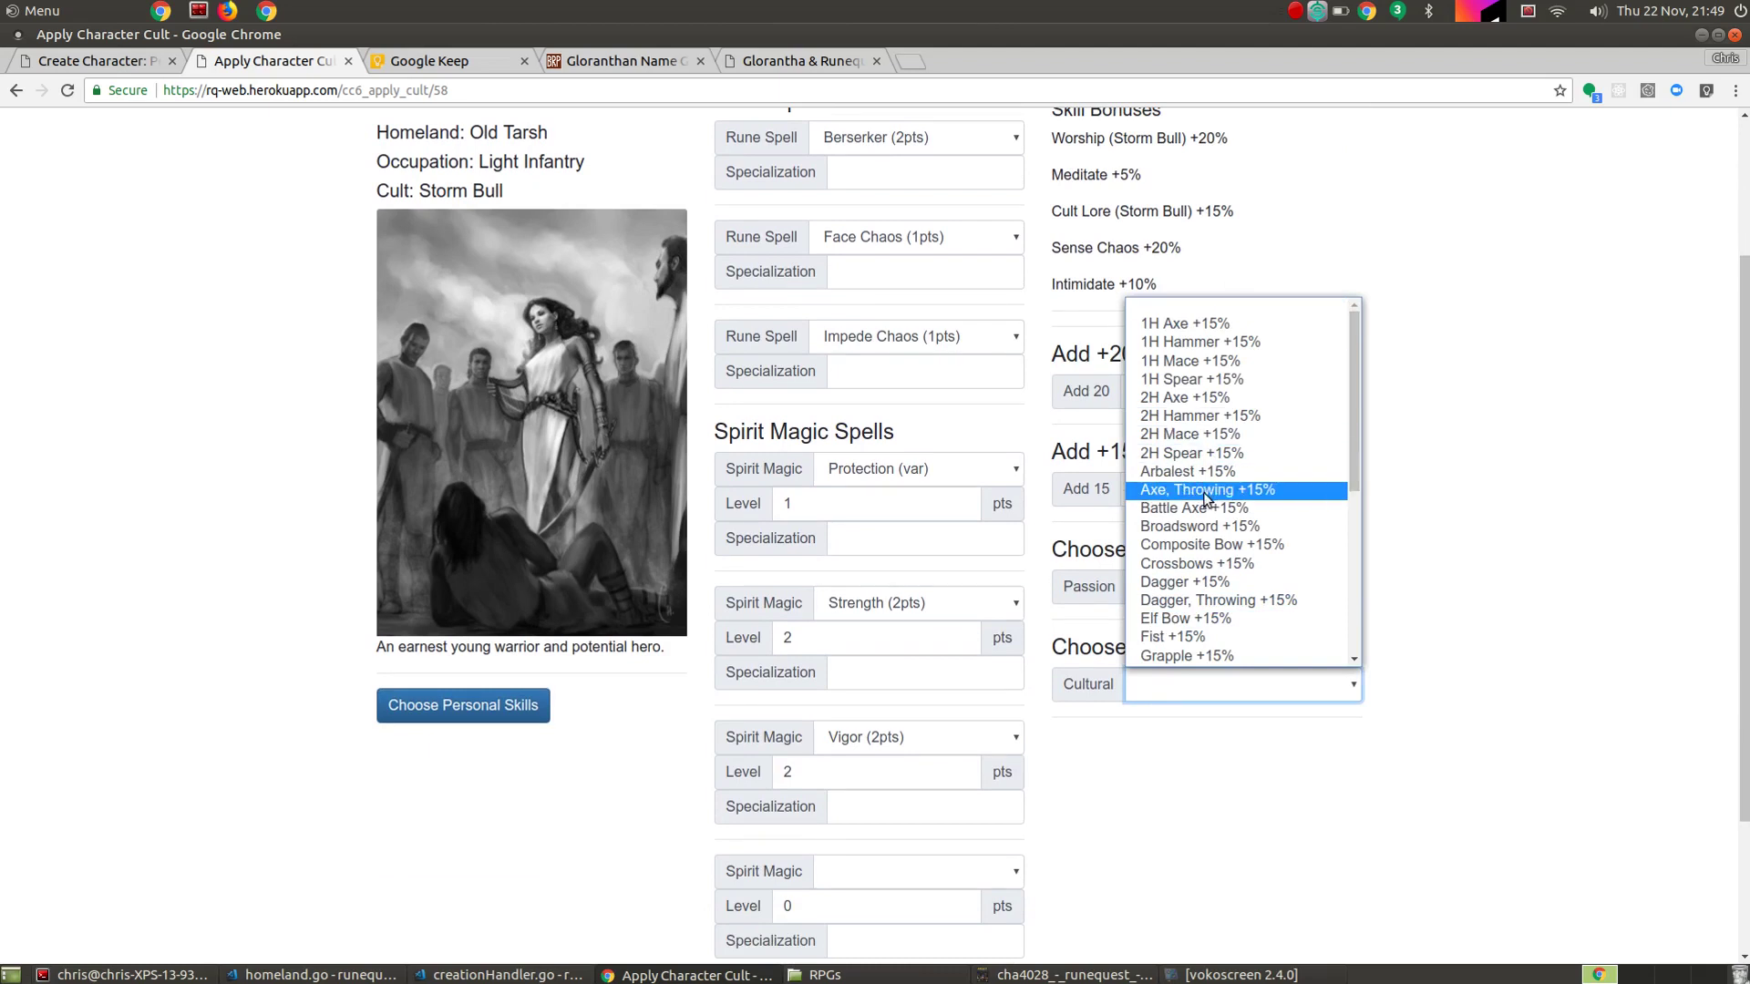
{"action": "left_click", "coordinate": [1217, 527]}
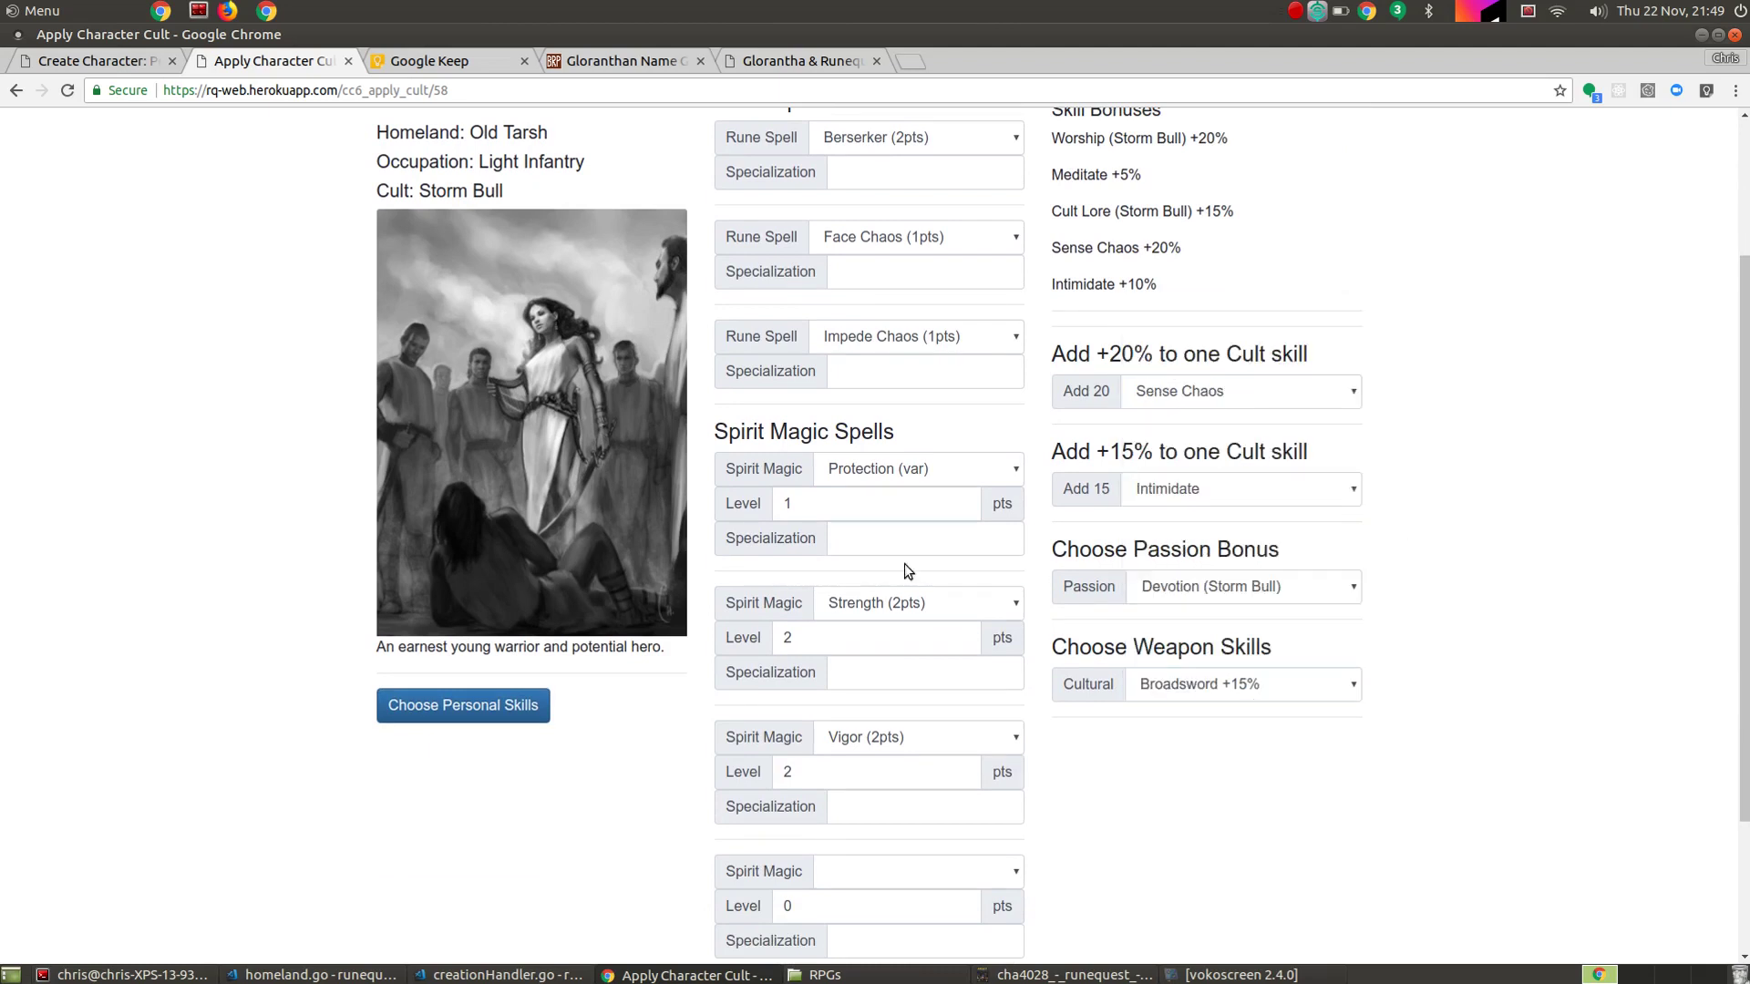
{"action": "left_click", "coordinate": [490, 709]}
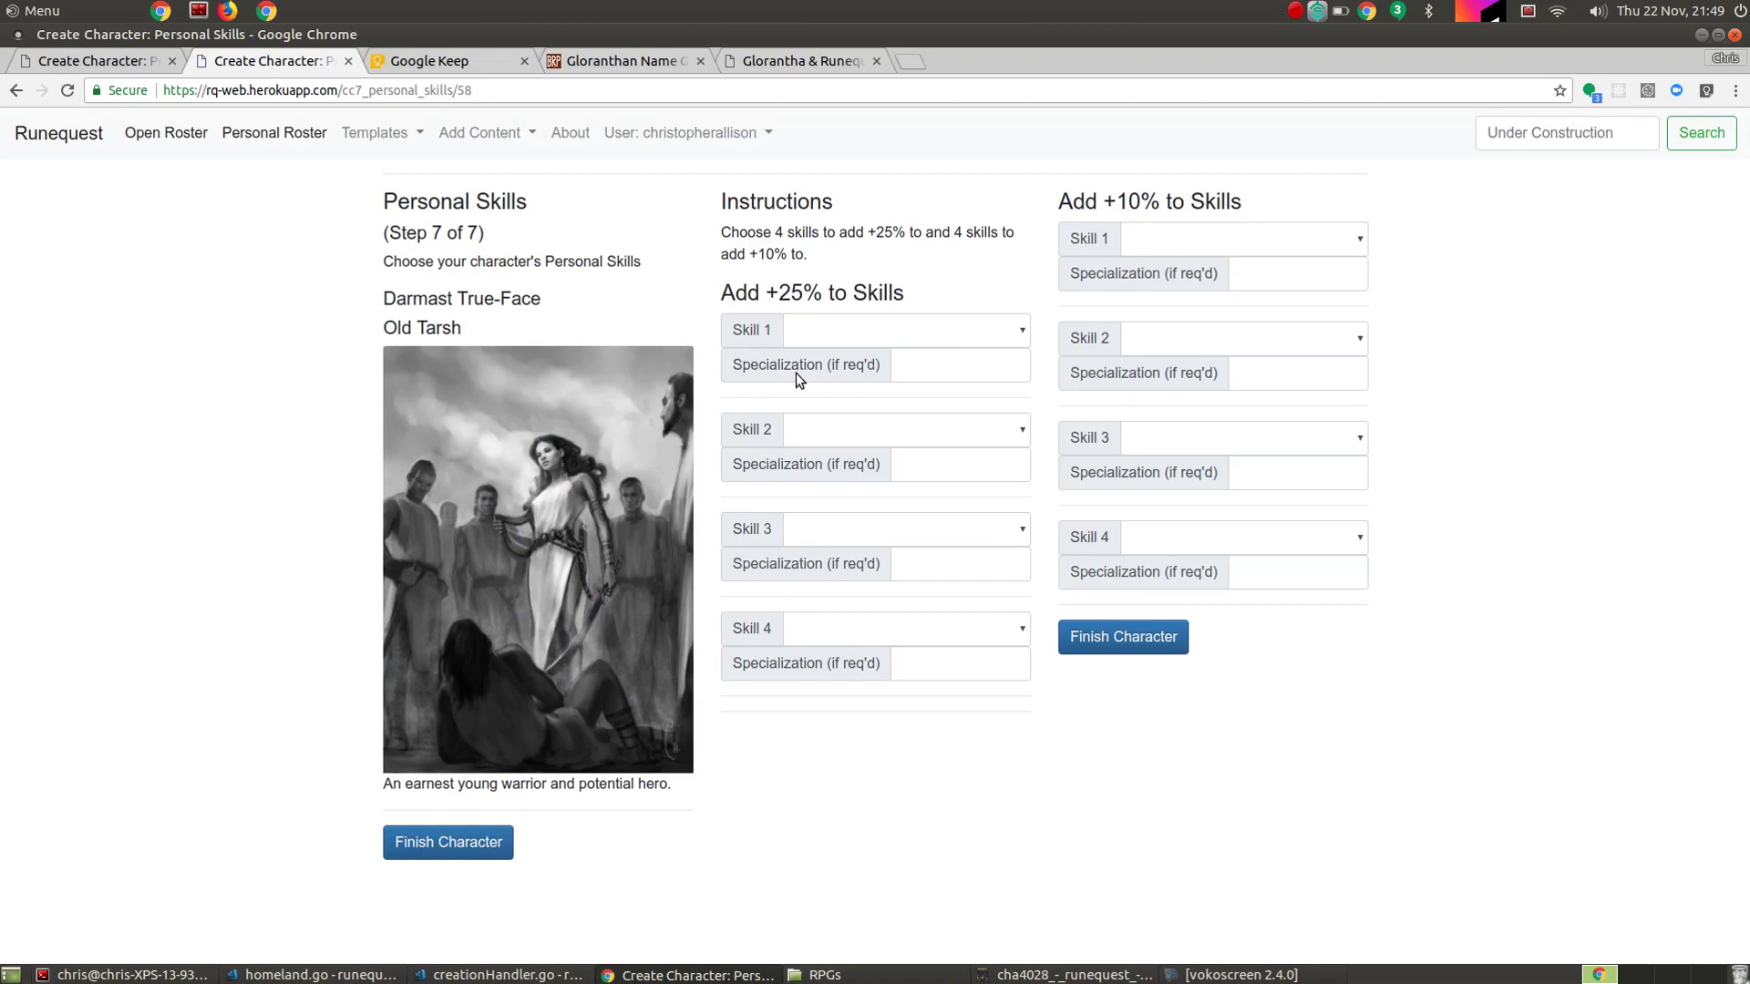
Assign the four +25% skill bonuses to Broadsword, Medium Shield, Javelin and Intimidate.
{"action": "left_click", "coordinate": [844, 336]}
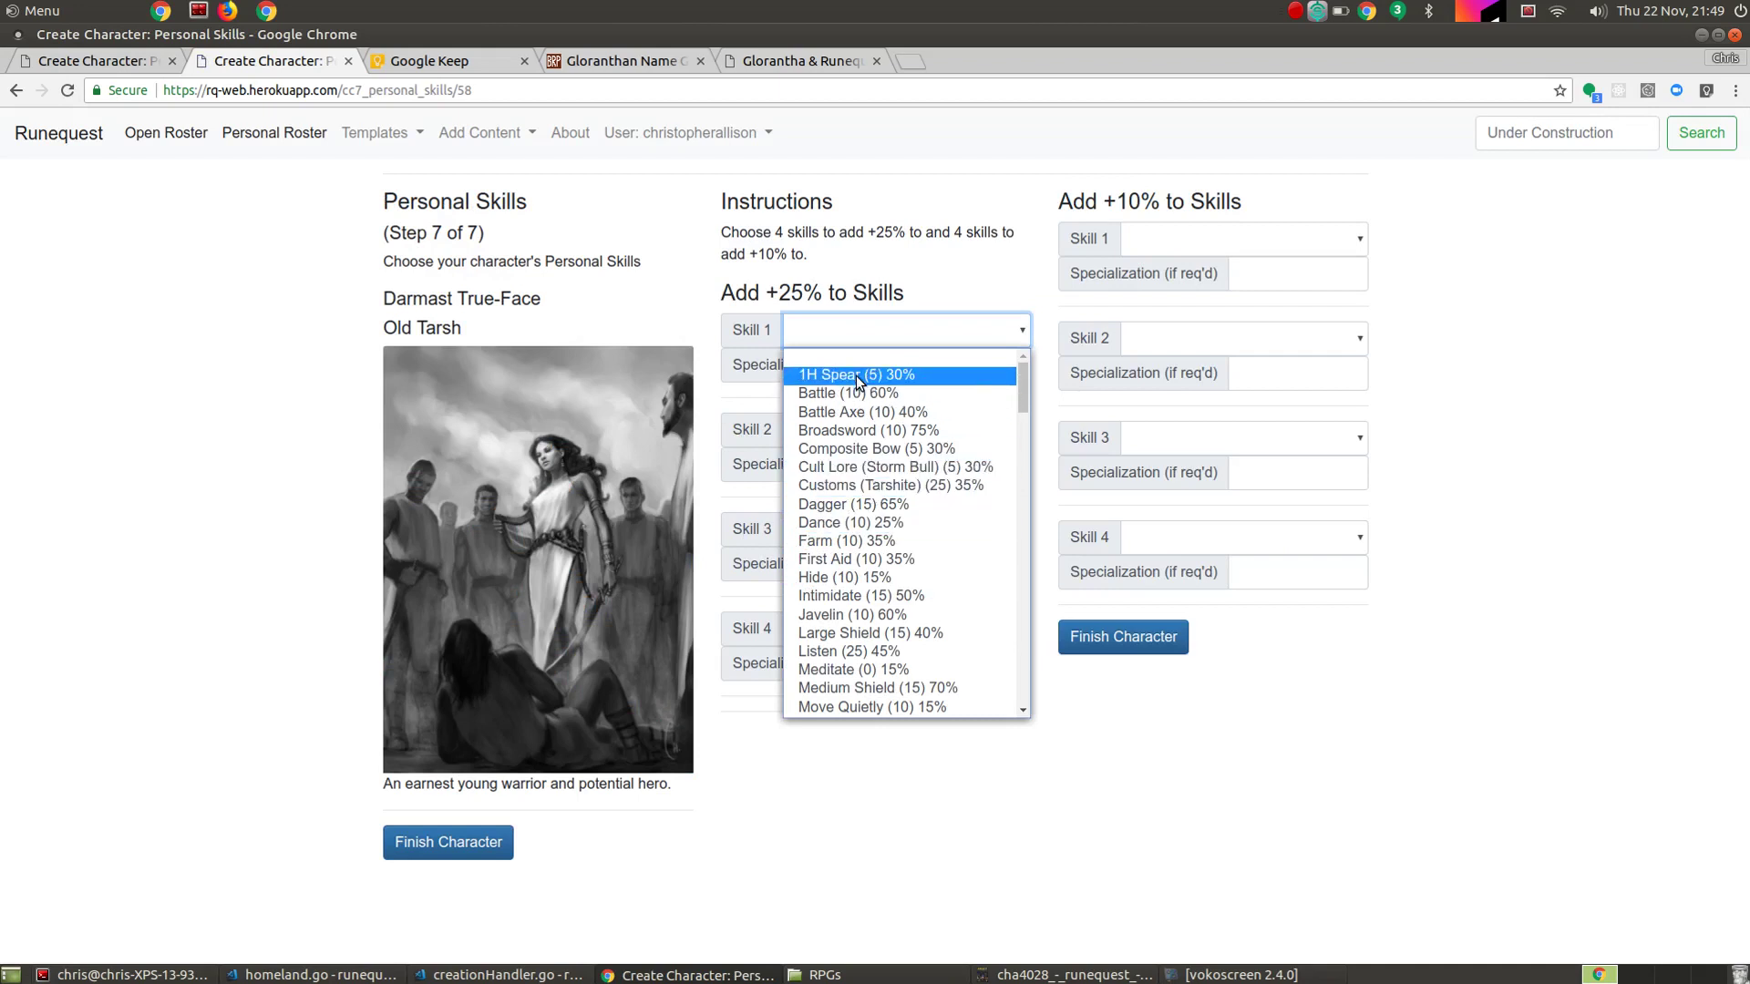
{"action": "scroll", "coordinate": [857, 401], "scroll_direction": "down", "scroll_amount": 3}
{"action": "scroll", "coordinate": [855, 414], "scroll_direction": "down", "scroll_amount": 4}
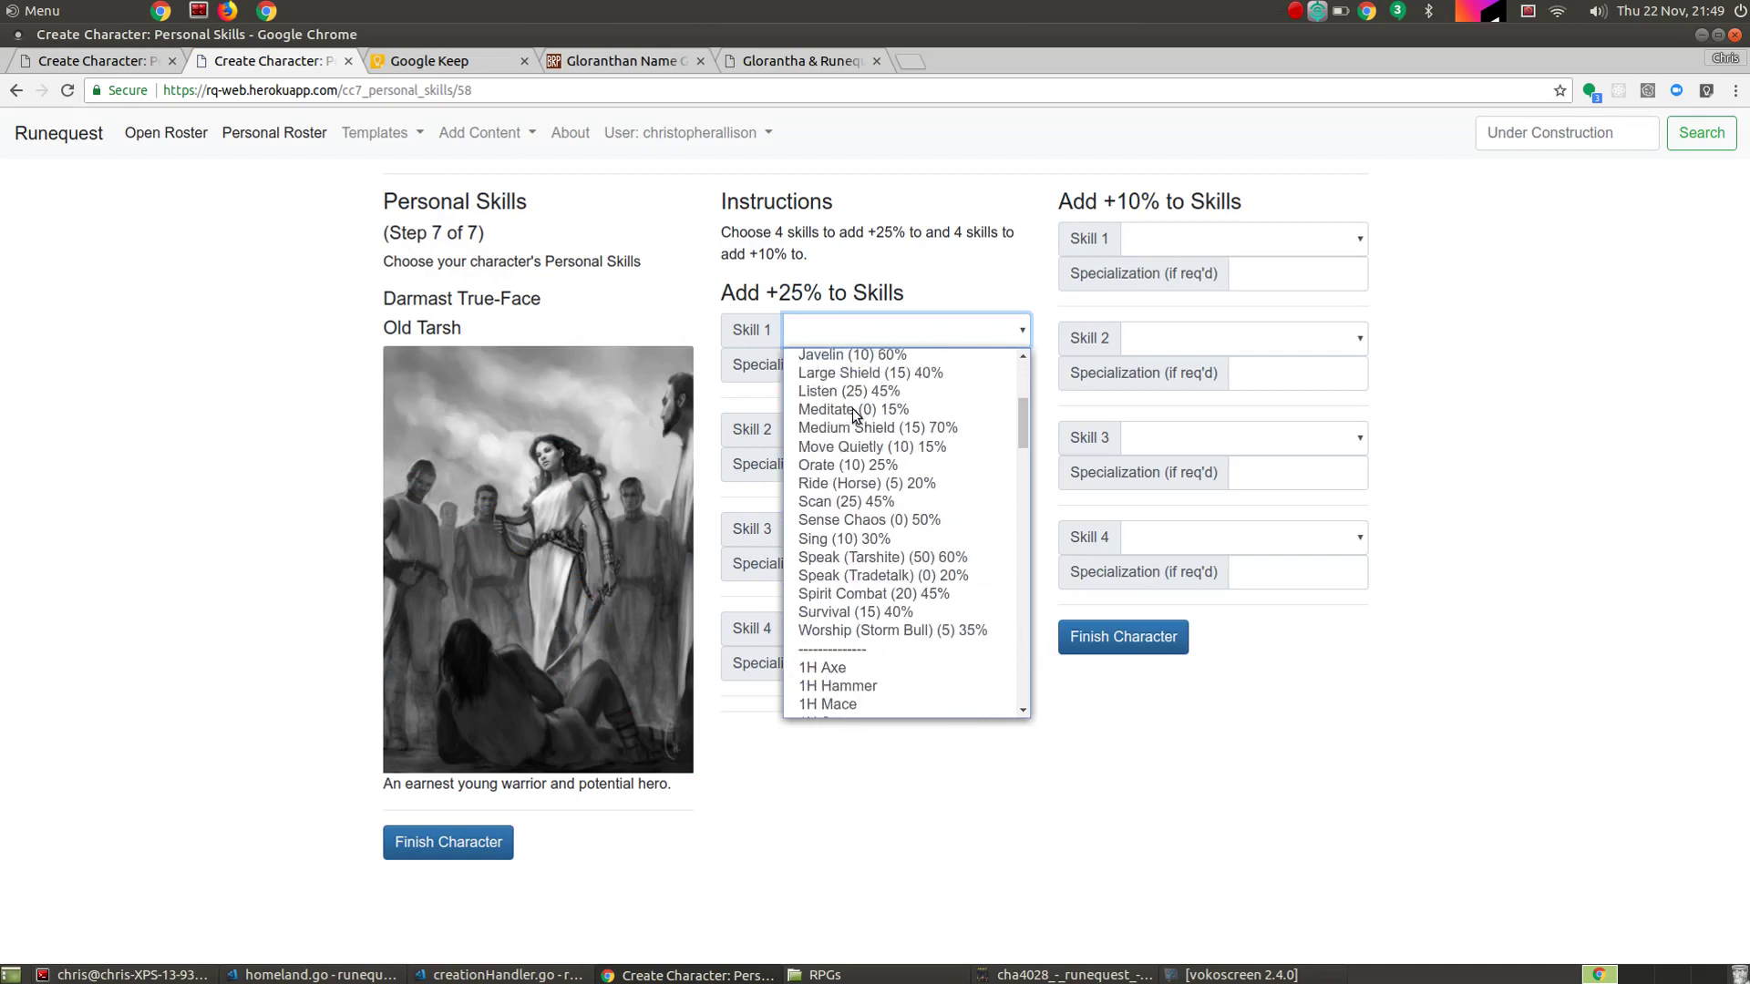
{"action": "scroll", "coordinate": [865, 565], "scroll_direction": "down", "scroll_amount": 3}
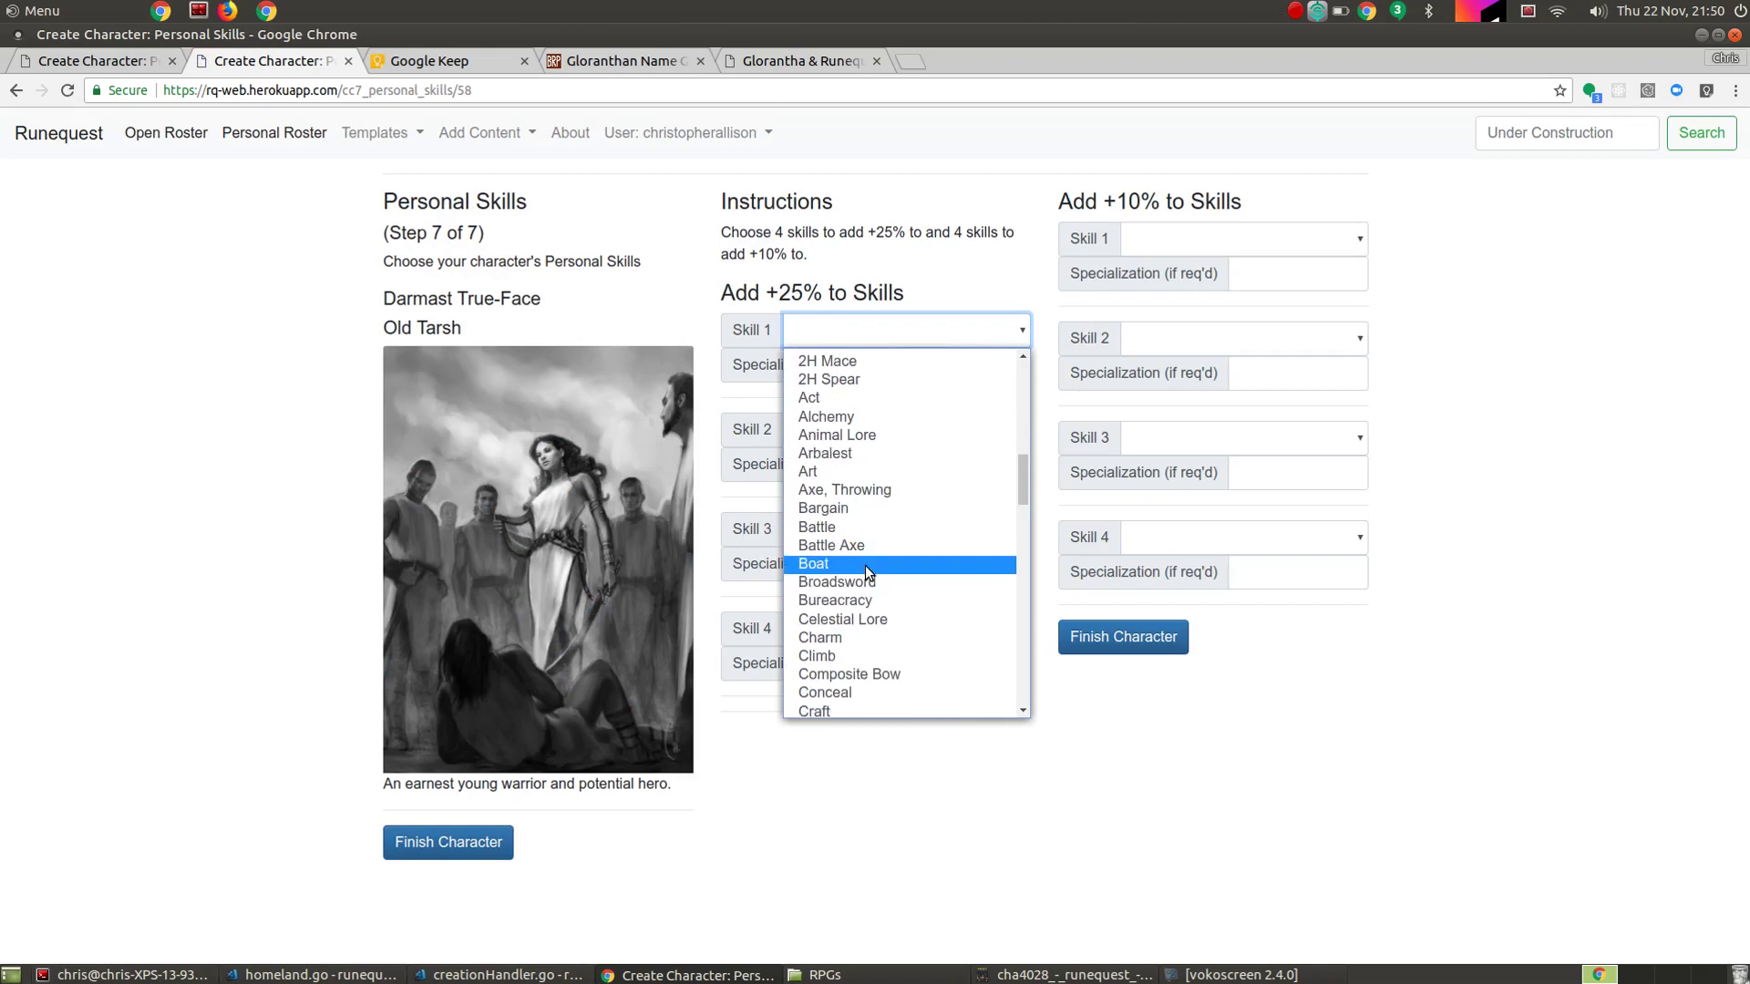
{"action": "scroll", "coordinate": [866, 565], "scroll_direction": "up", "scroll_amount": 10}
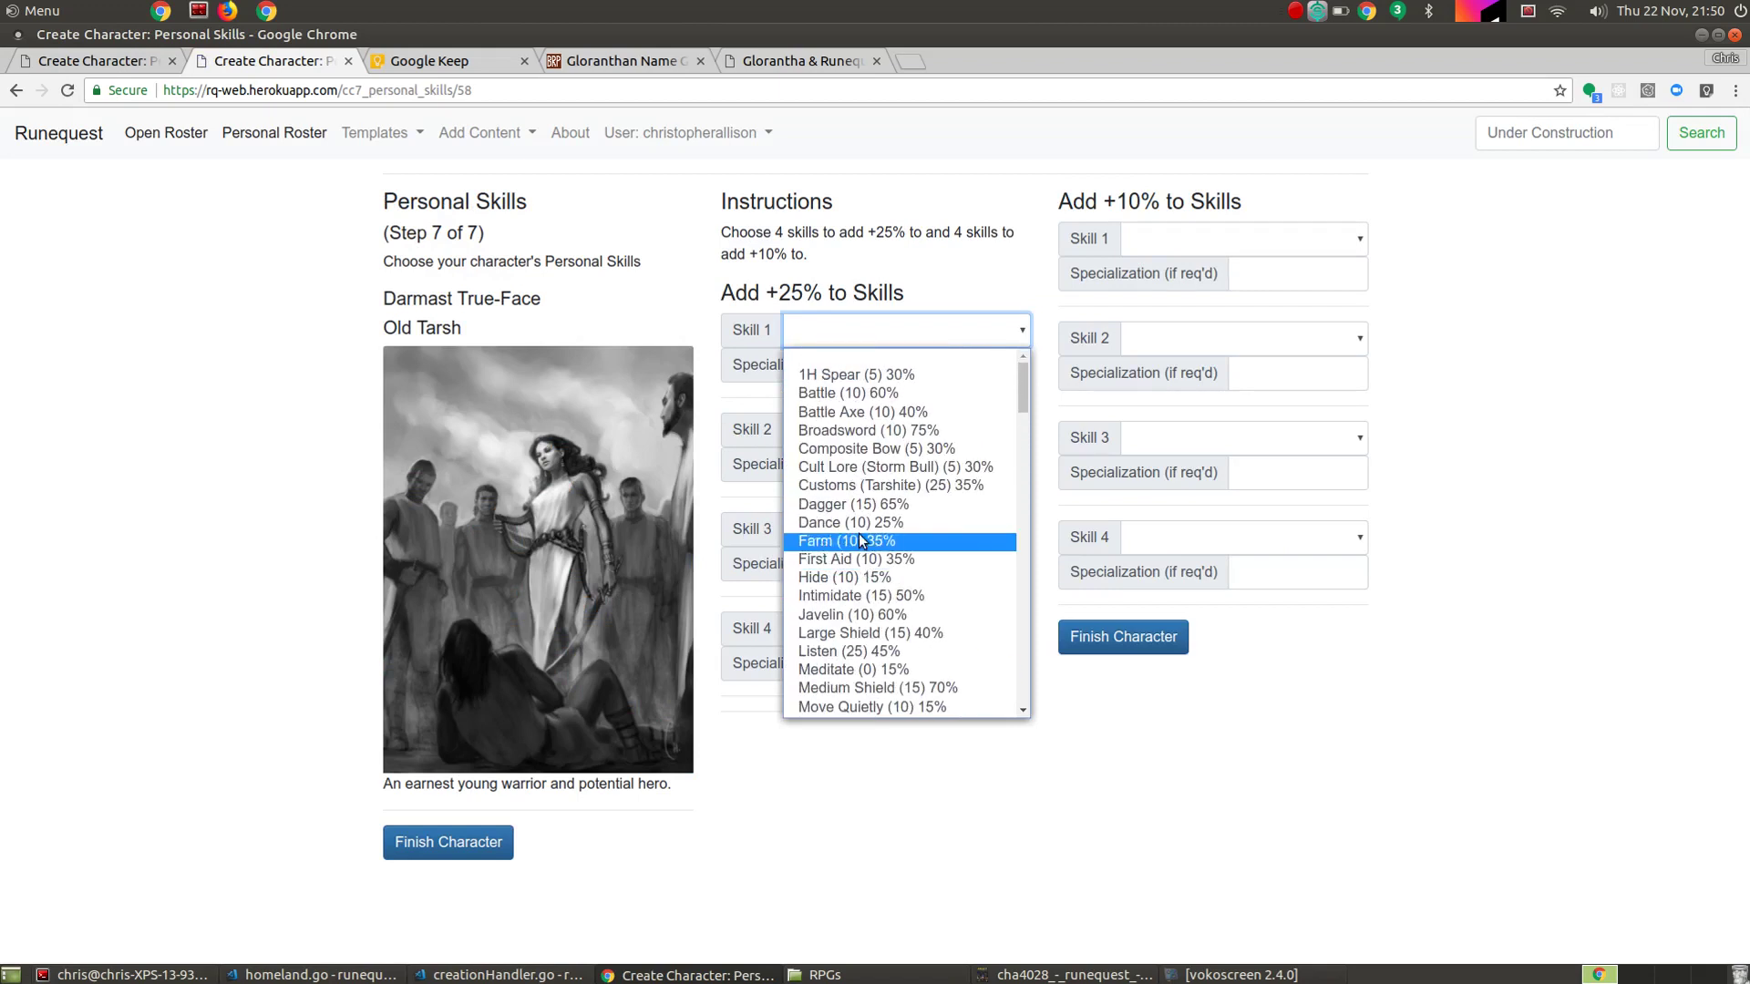
{"action": "left_click", "coordinate": [840, 430]}
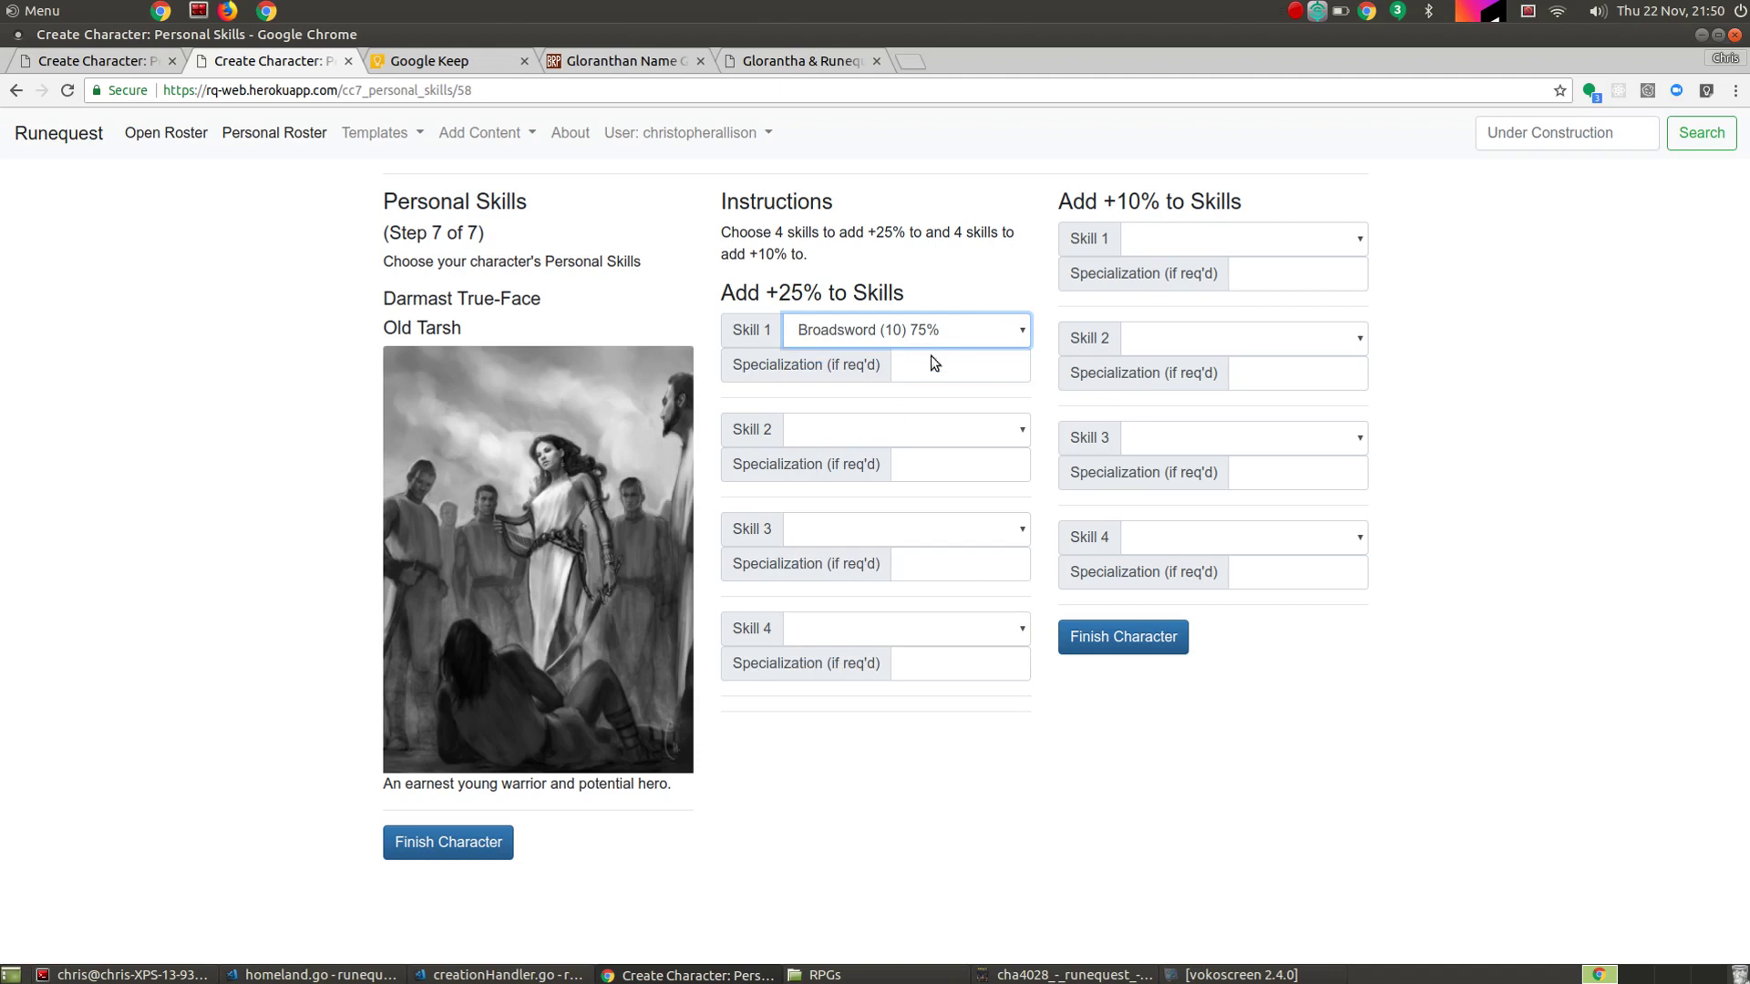
{"action": "left_click", "coordinate": [897, 429]}
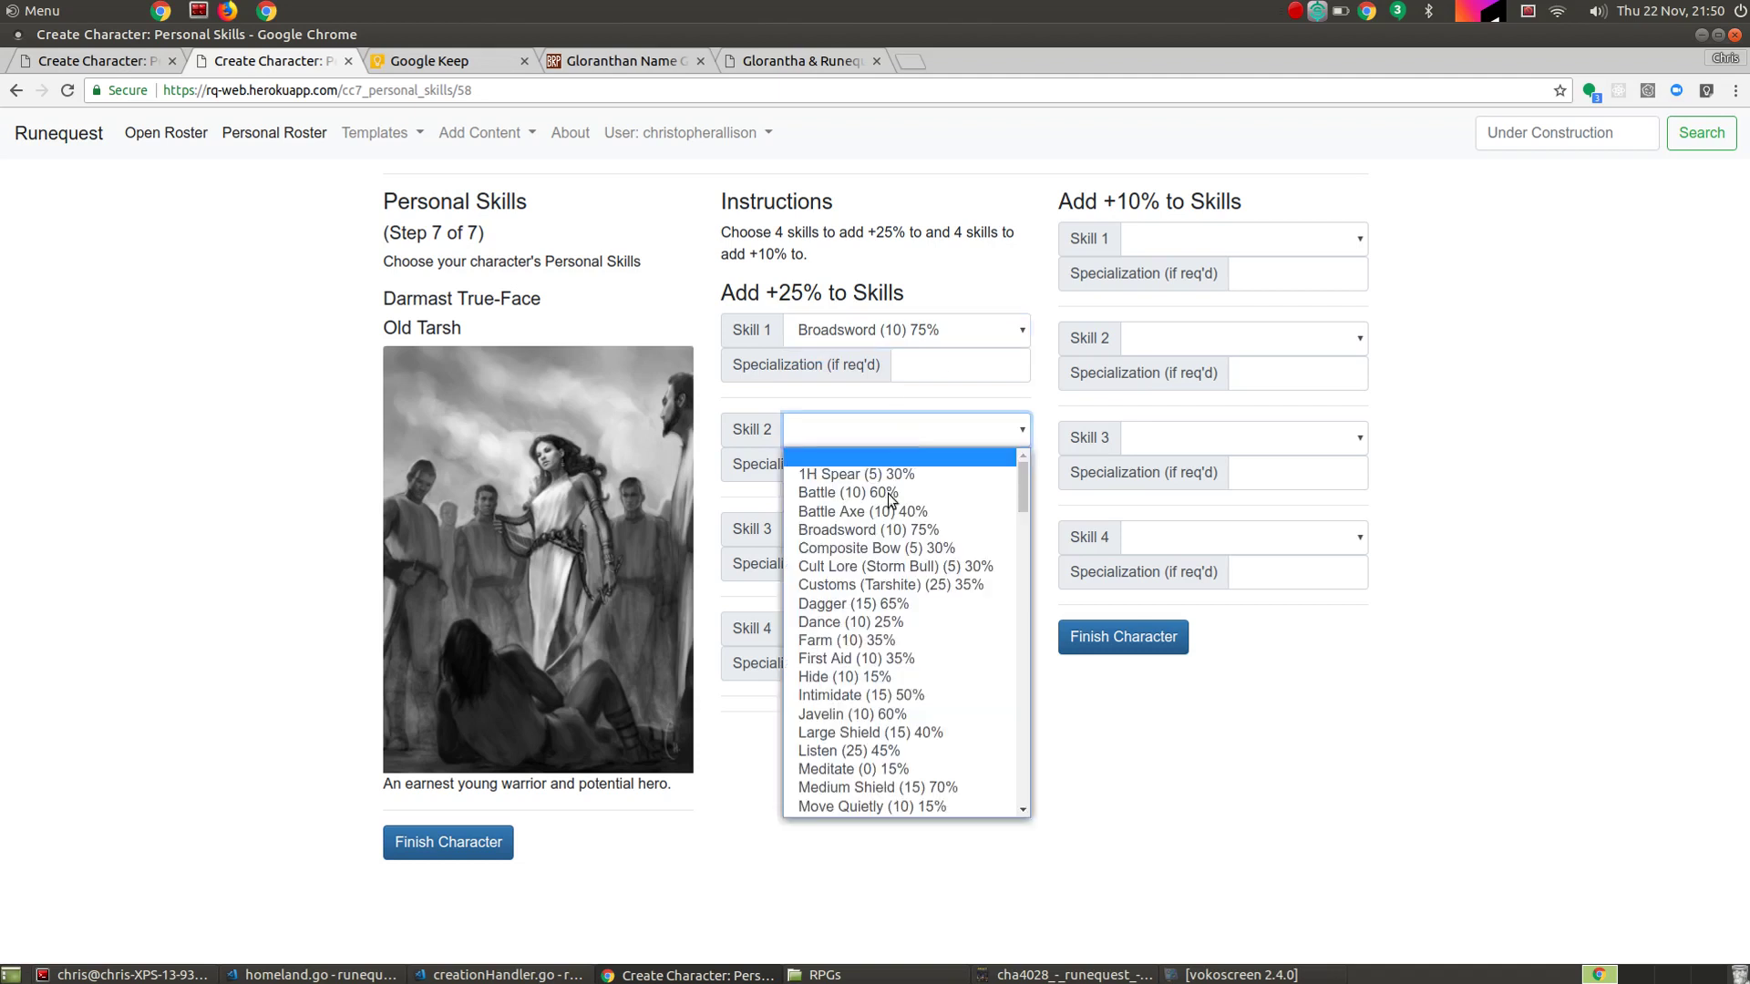
{"action": "left_click", "coordinate": [852, 788]}
{"action": "left_click", "coordinate": [862, 533]}
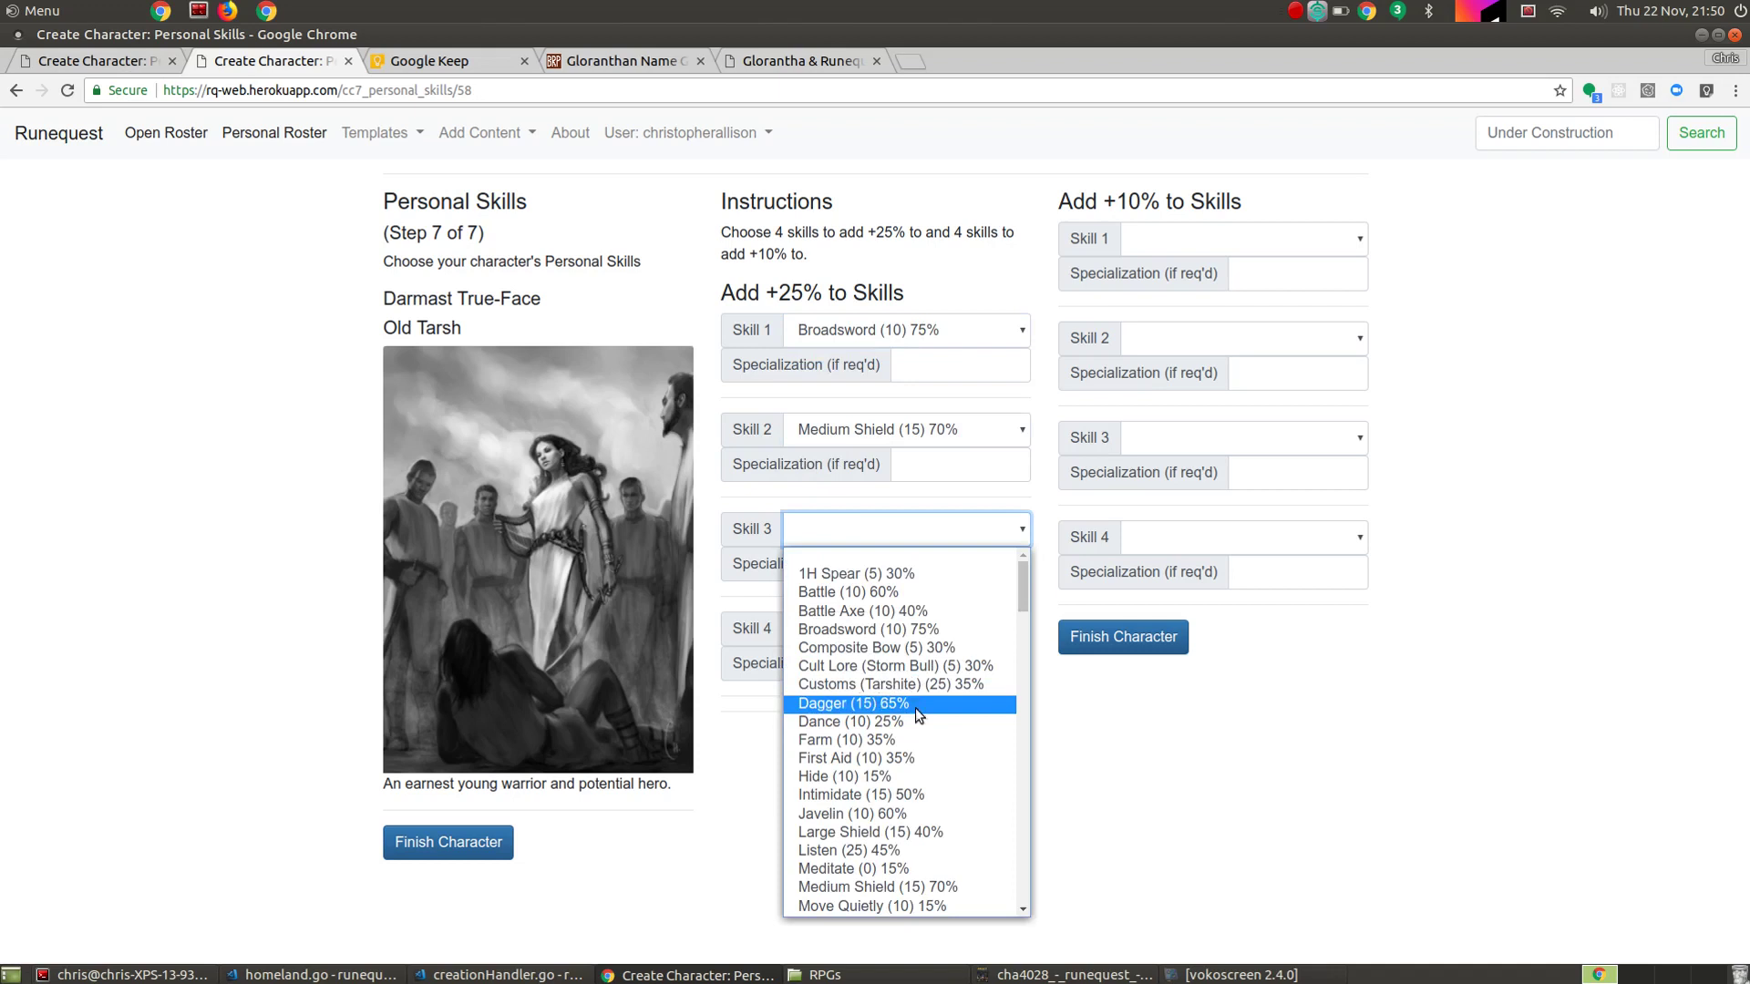
{"action": "left_click", "coordinate": [862, 813]}
{"action": "left_click", "coordinate": [867, 631]}
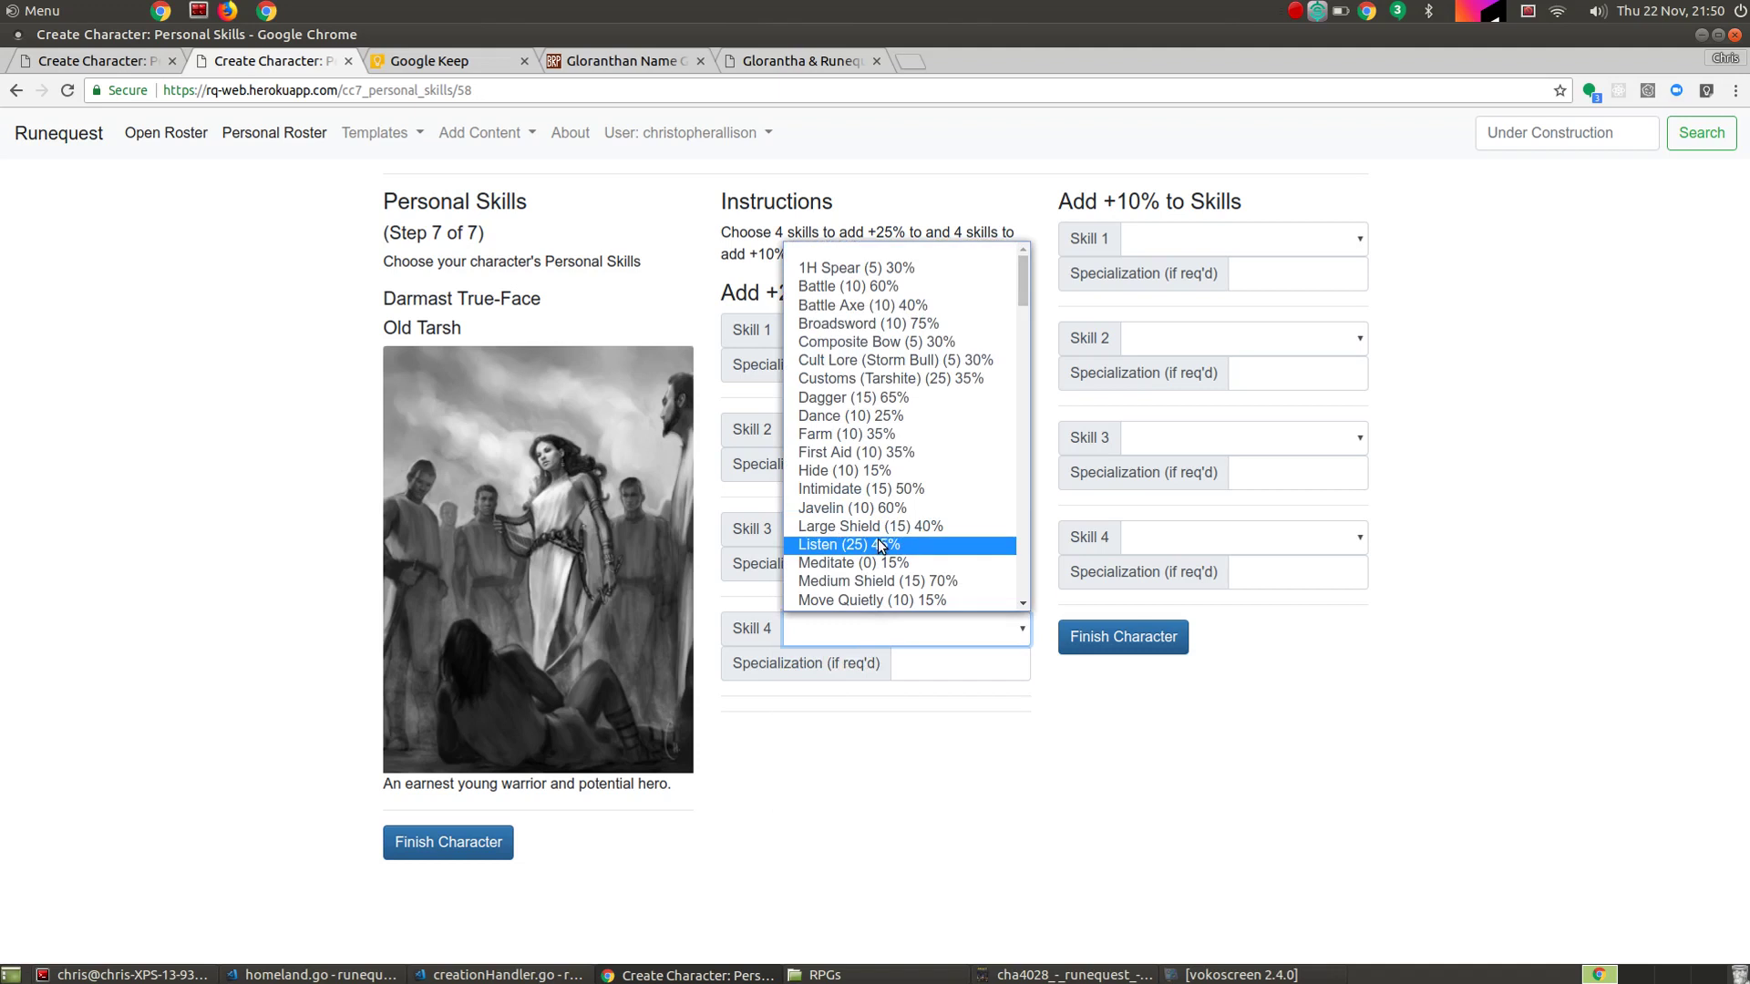
{"action": "left_click", "coordinate": [872, 489]}
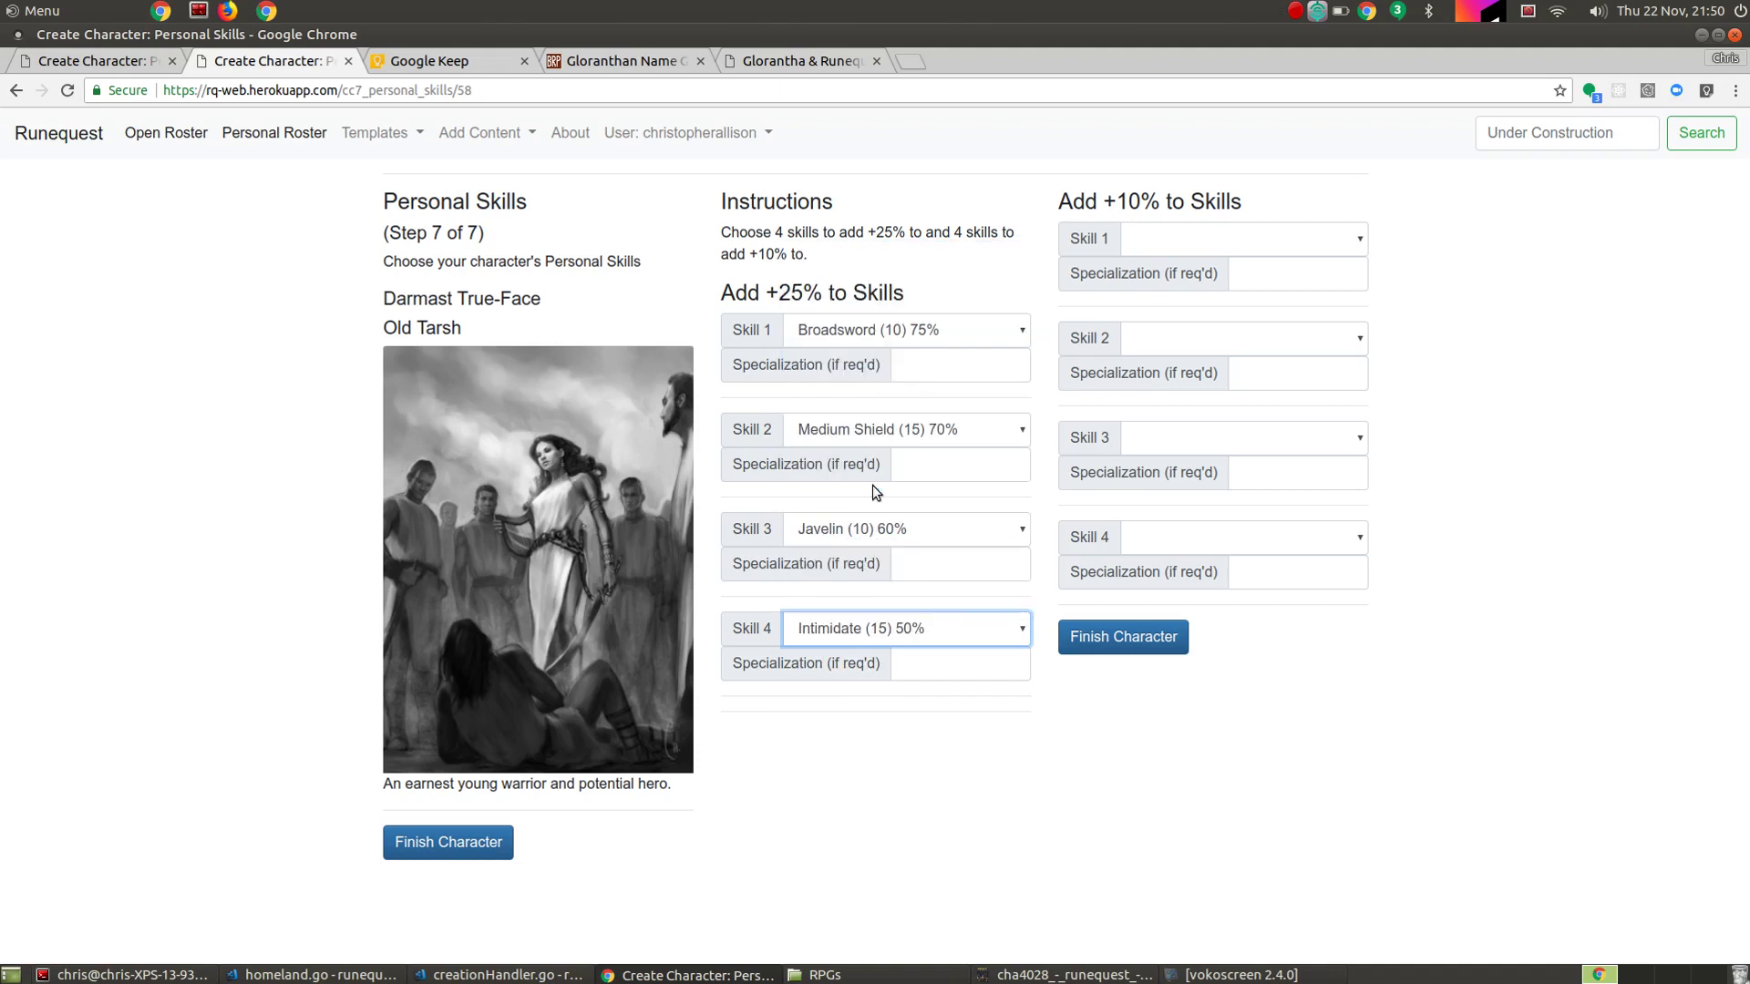
Put the first two +10% skill bonuses on Worship (Storm Bull) and Survival.
{"action": "left_click", "coordinate": [1239, 240]}
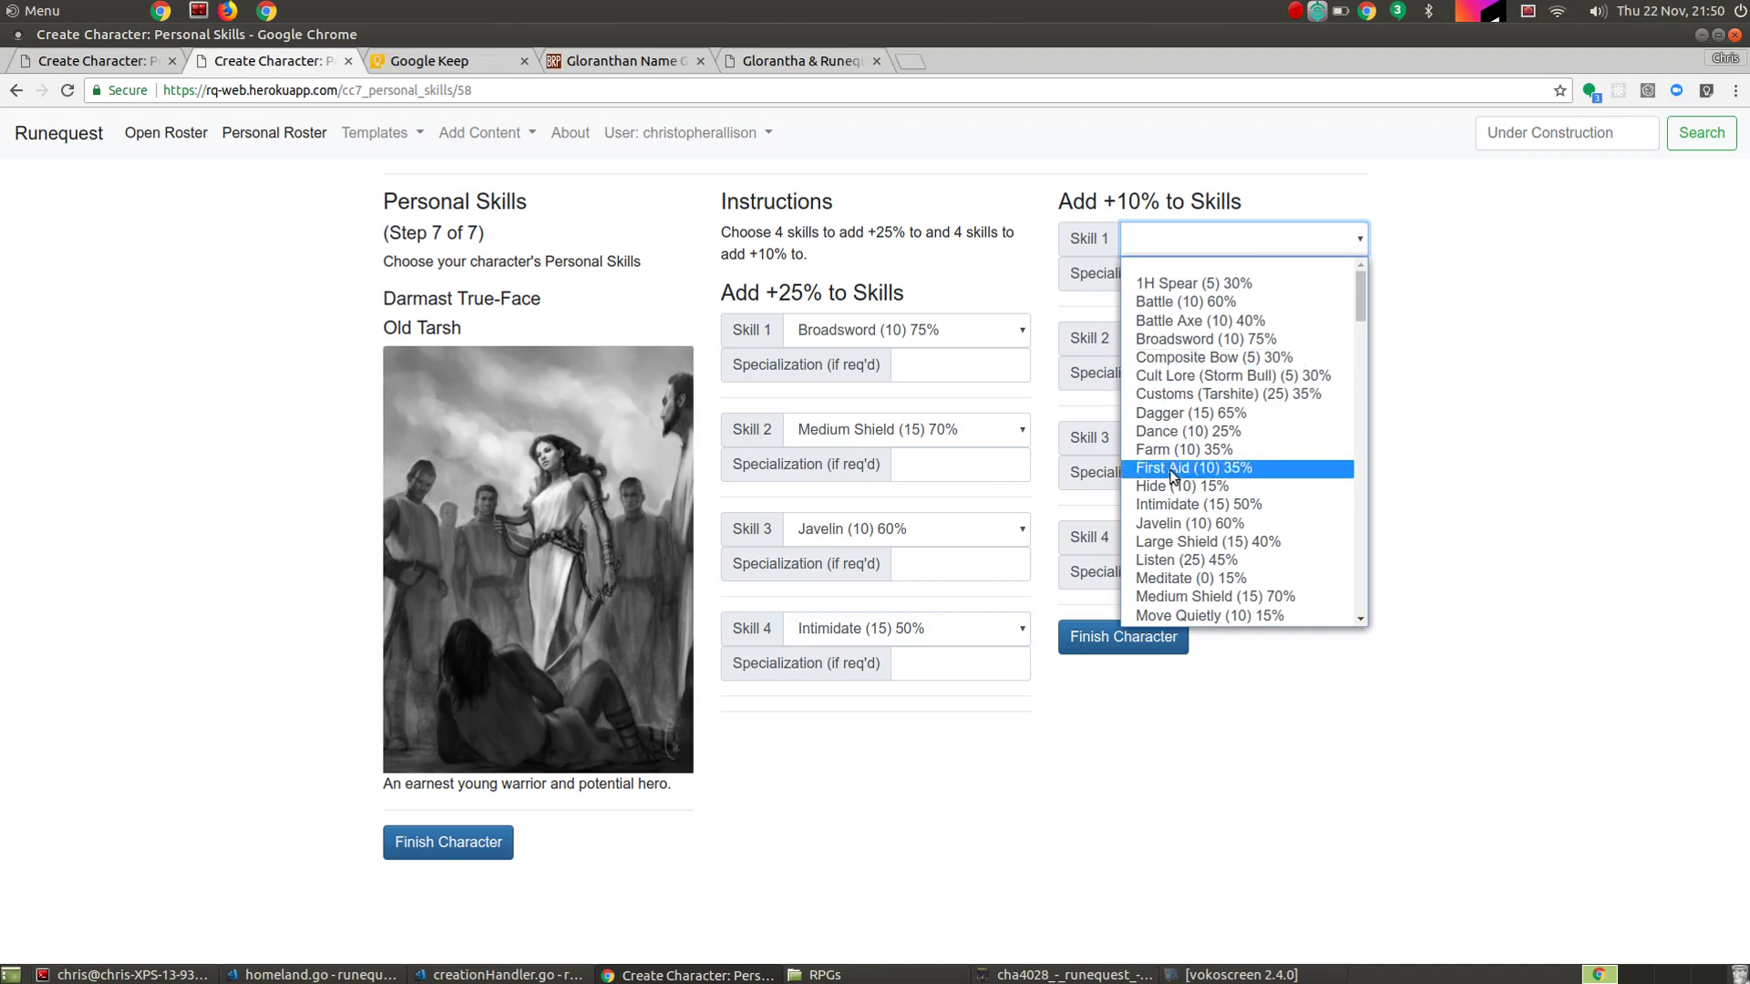
{"action": "scroll", "coordinate": [1183, 547], "scroll_direction": "down", "scroll_amount": 3}
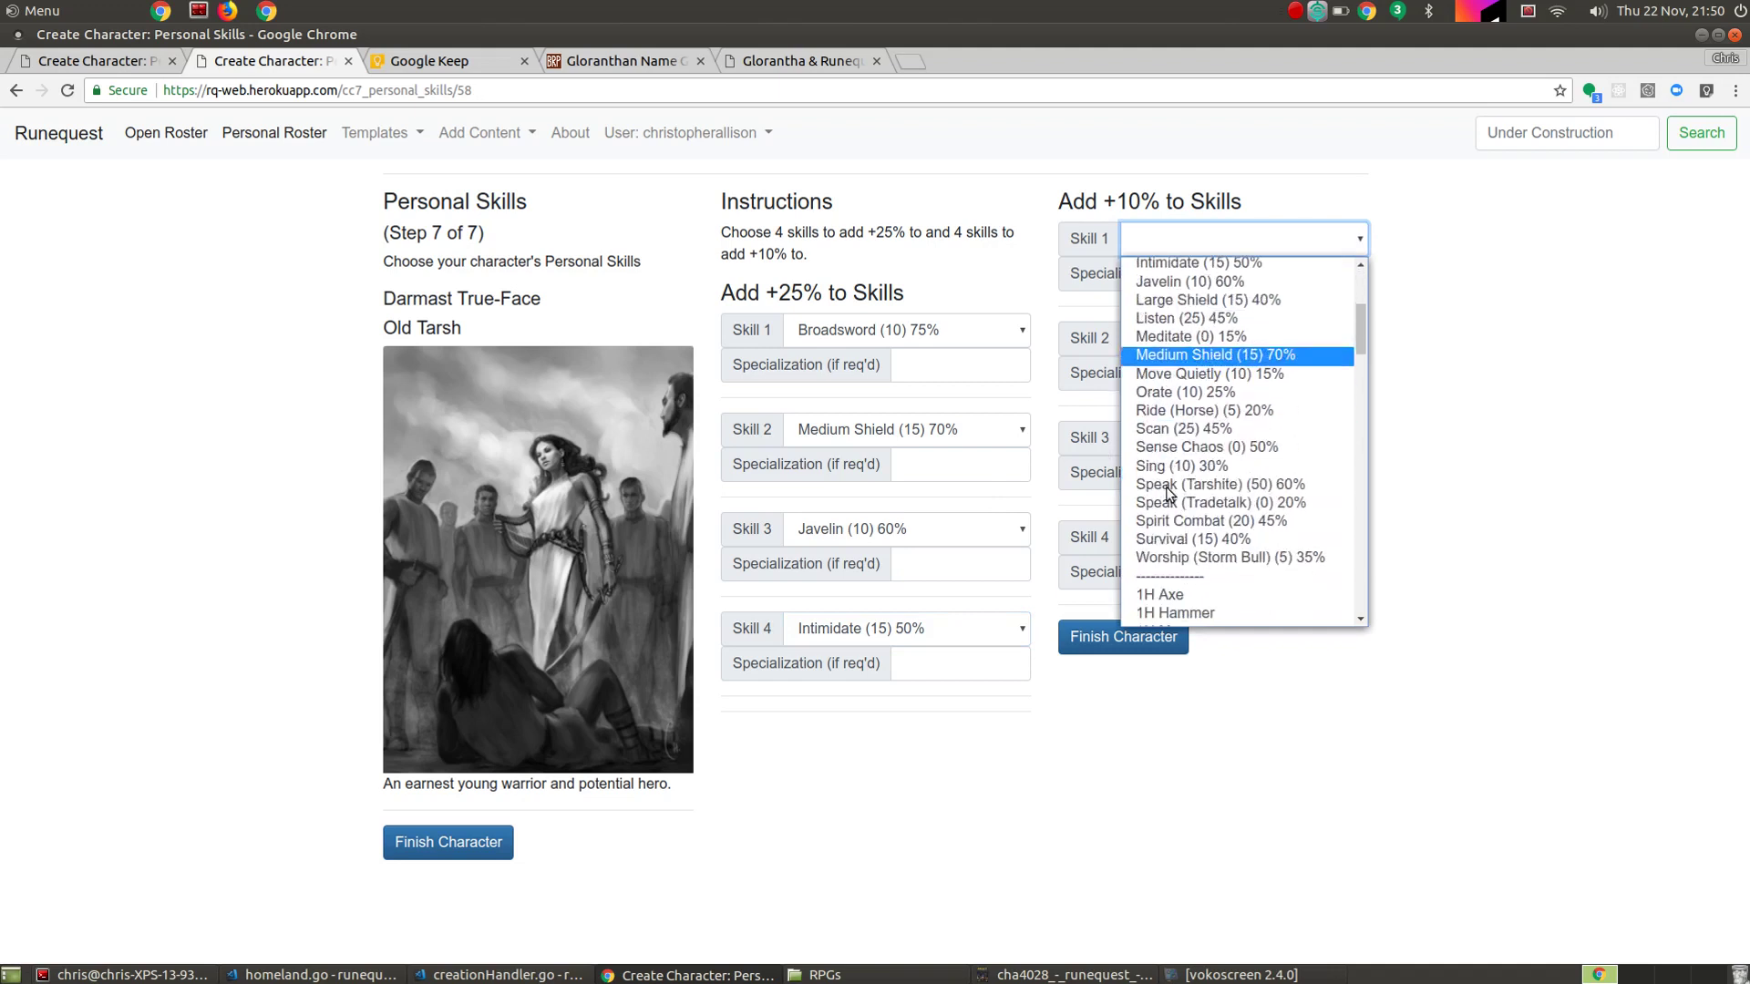
{"action": "left_click", "coordinate": [1185, 556]}
{"action": "left_click", "coordinate": [1222, 340]}
{"action": "scroll", "coordinate": [1175, 693], "scroll_direction": "down", "scroll_amount": 3}
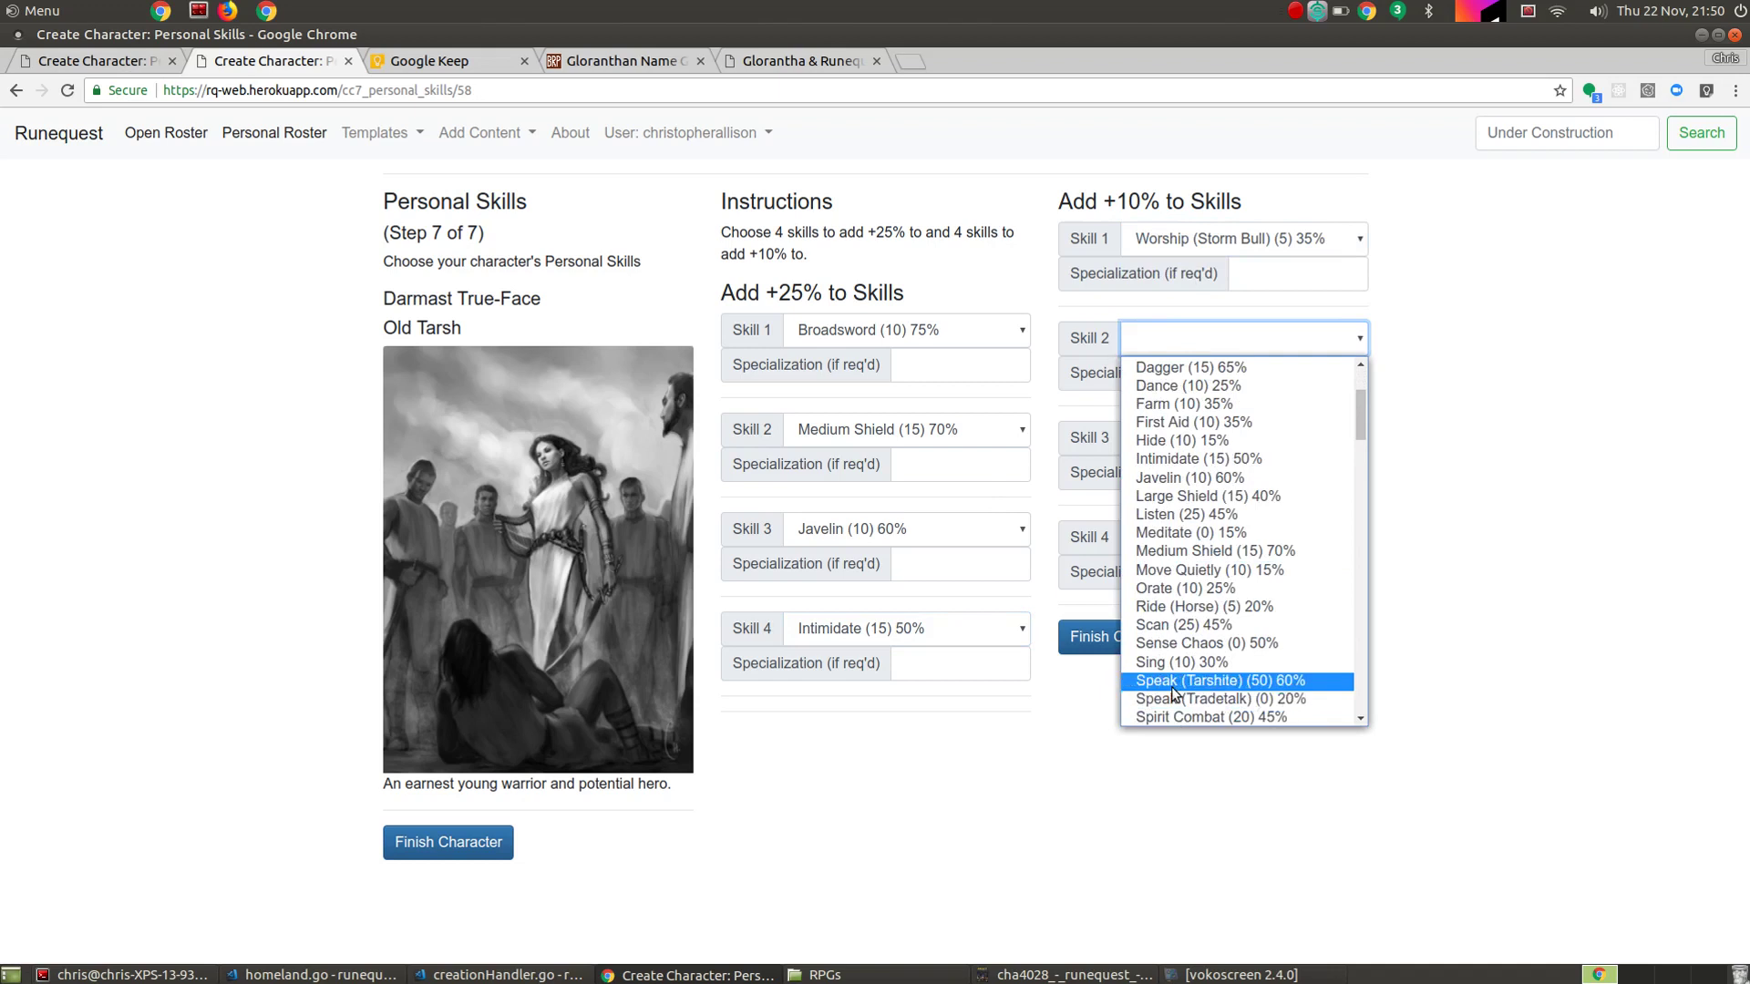
{"action": "left_click", "coordinate": [1166, 650]}
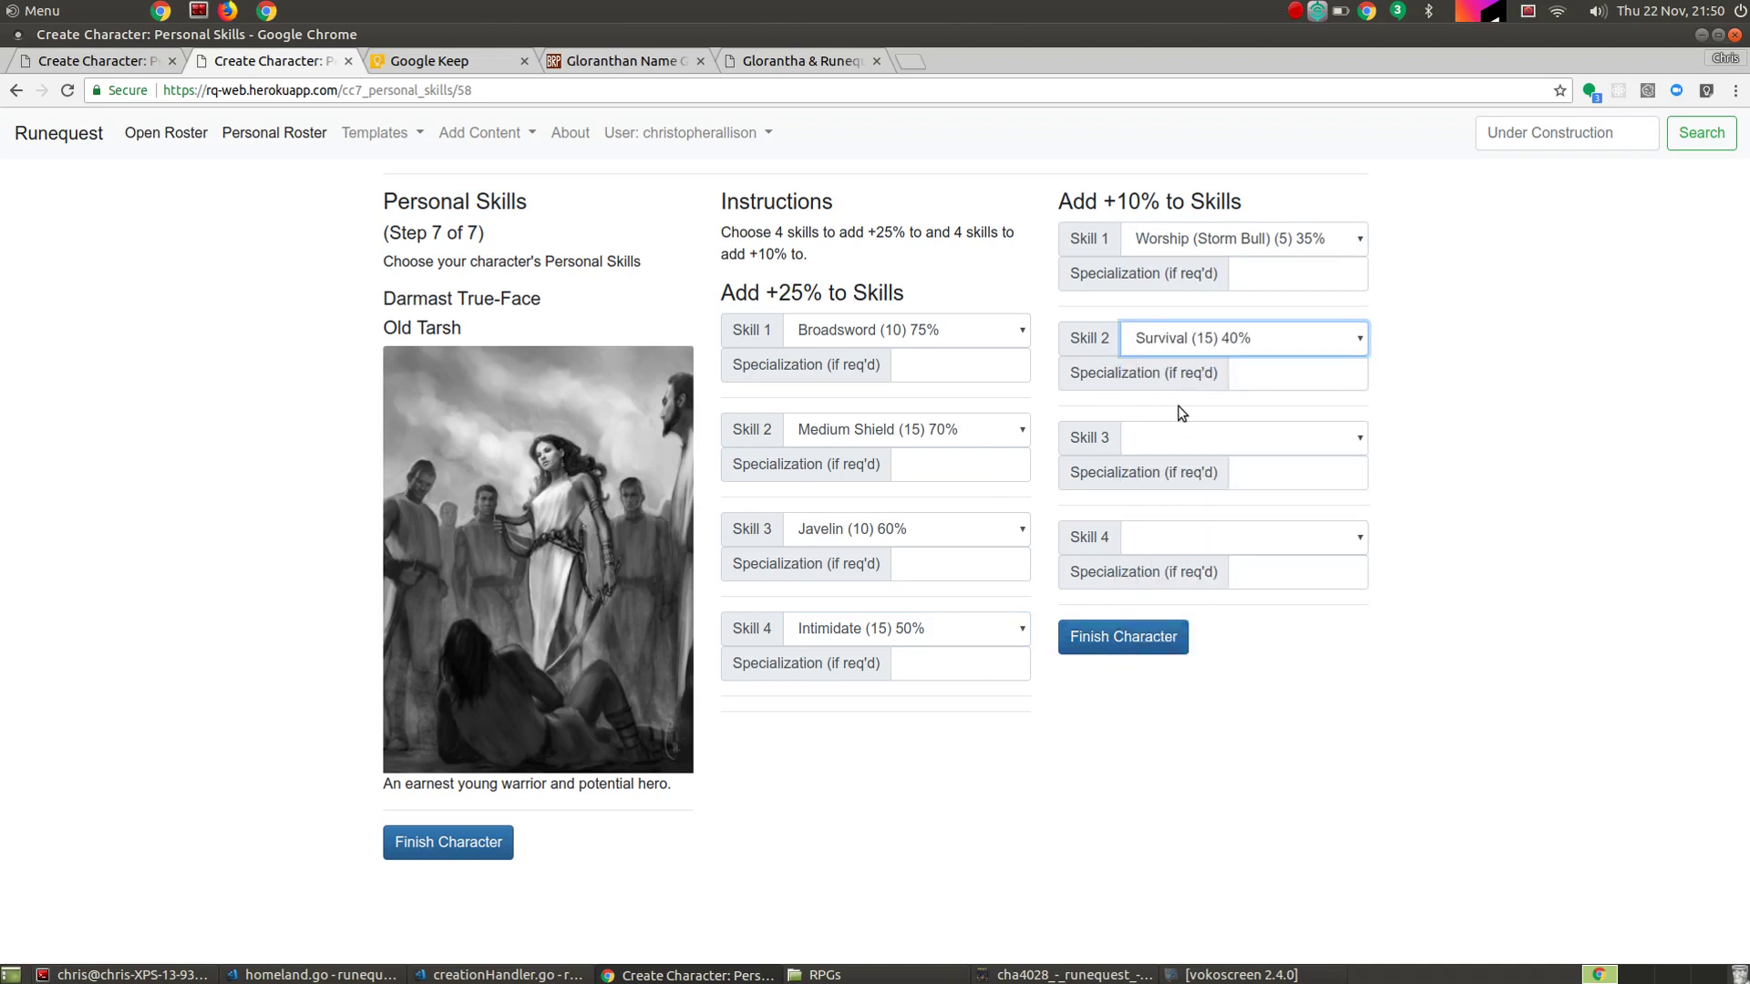
Put the last two +10% bonuses on Sense Chaos and Meditate, then finish the character.
{"action": "left_click", "coordinate": [1181, 438]}
{"action": "scroll", "coordinate": [1203, 748], "scroll_direction": "down", "scroll_amount": 2}
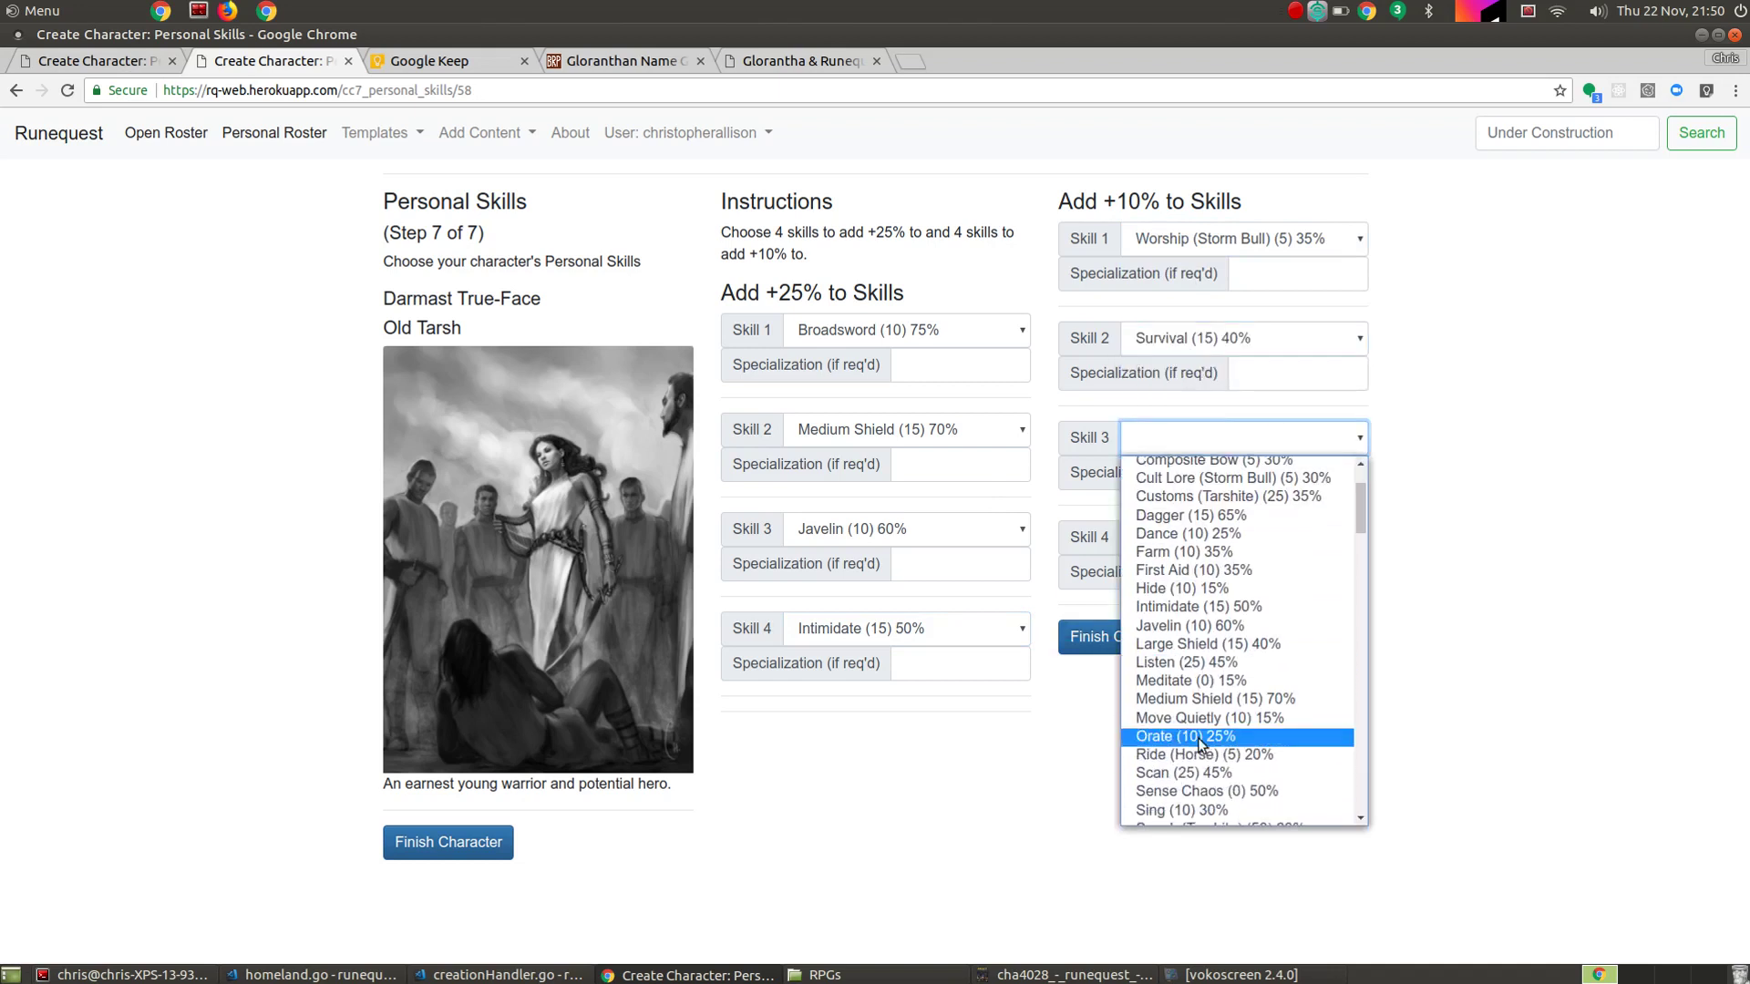
{"action": "scroll", "coordinate": [1203, 743], "scroll_direction": "down", "scroll_amount": 2}
{"action": "left_click", "coordinate": [1207, 744]}
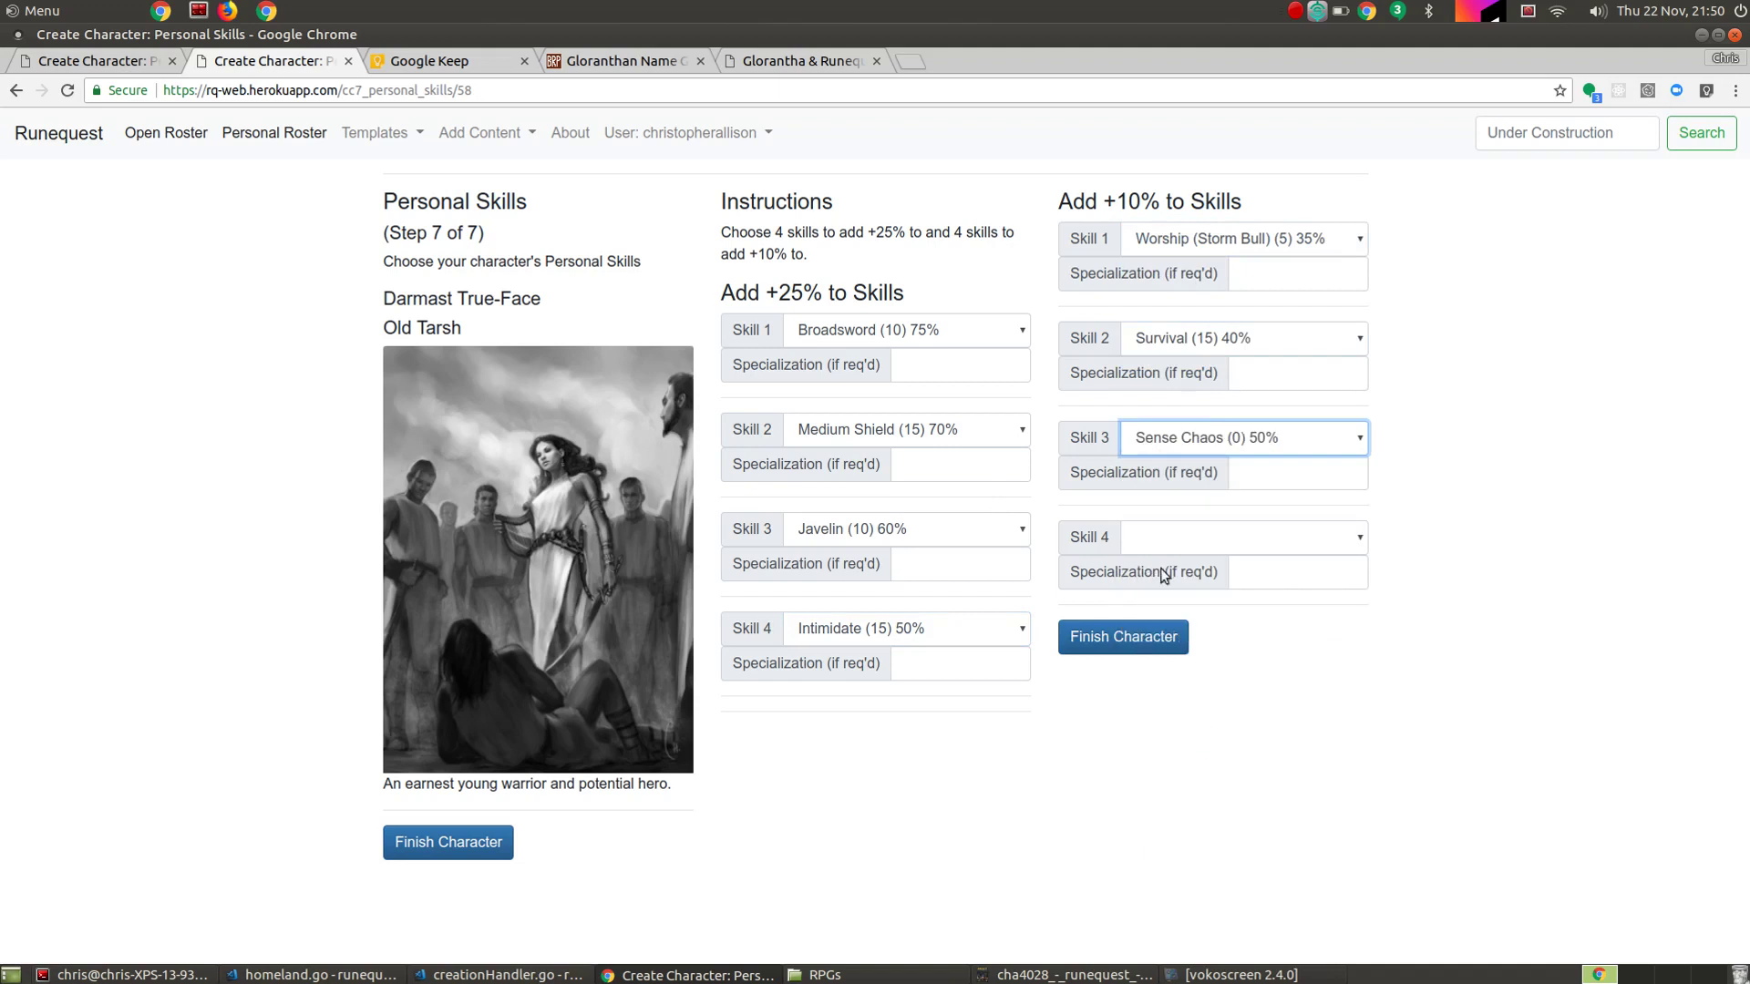
{"action": "left_click", "coordinate": [1185, 538]}
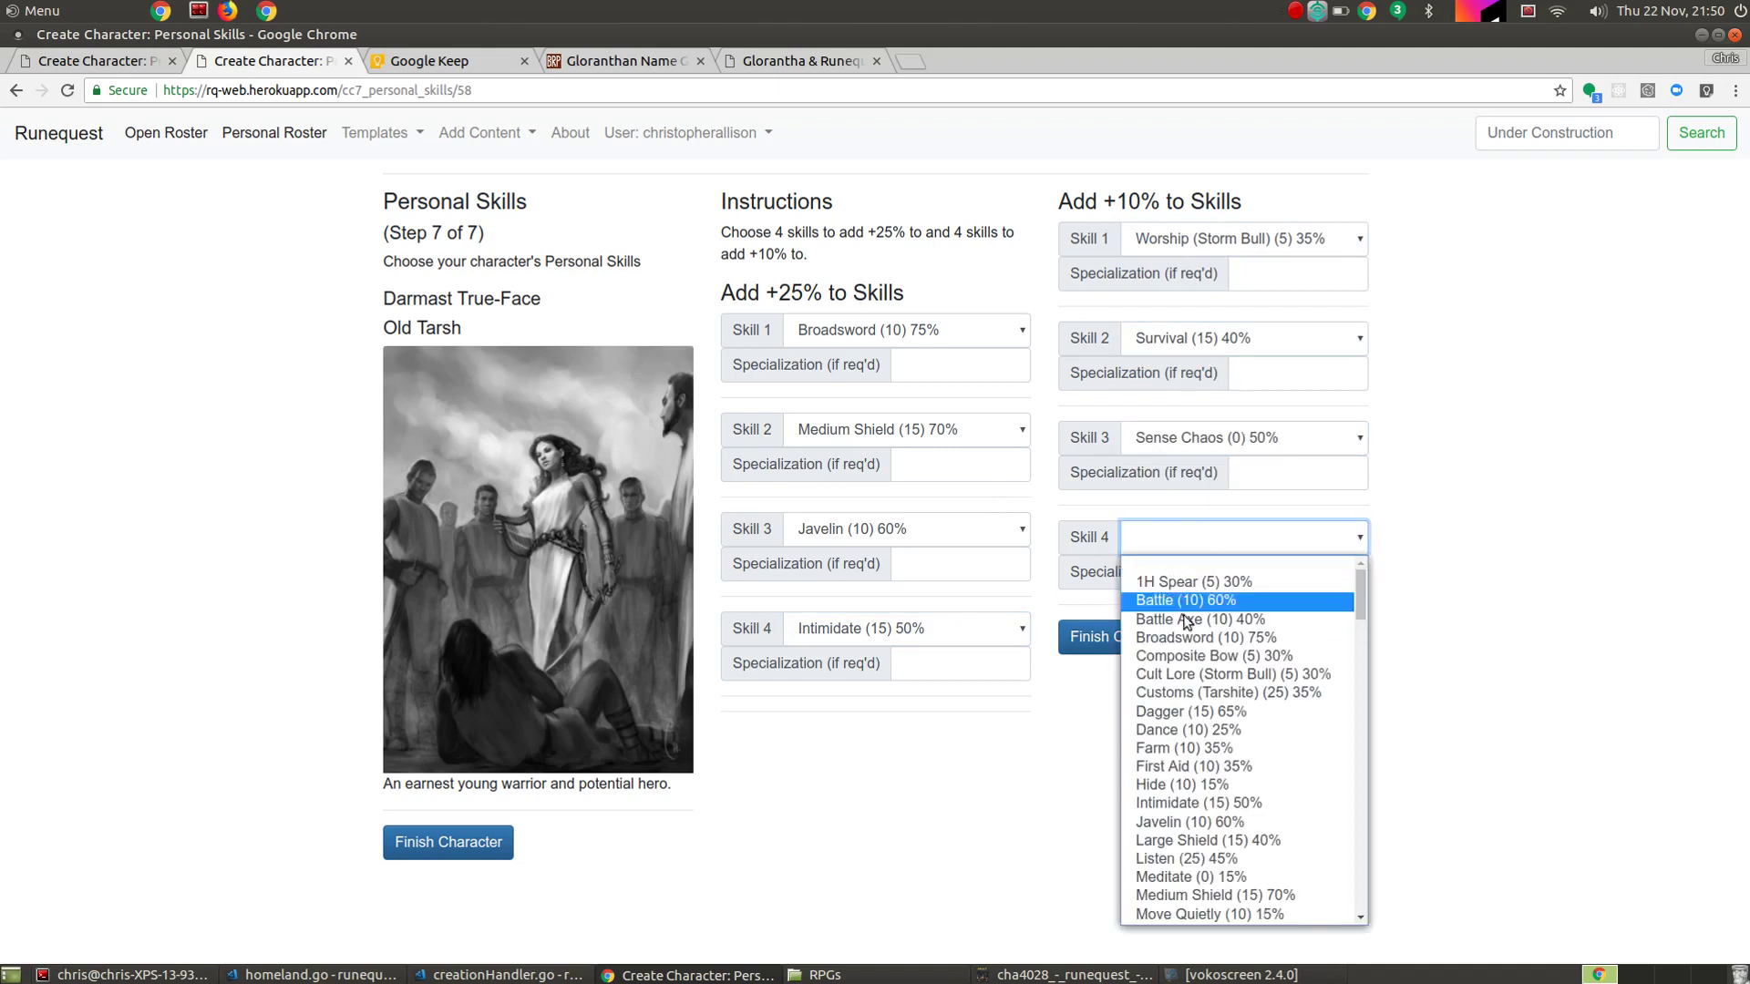
{"action": "scroll", "coordinate": [1190, 738], "scroll_direction": "down", "scroll_amount": 3}
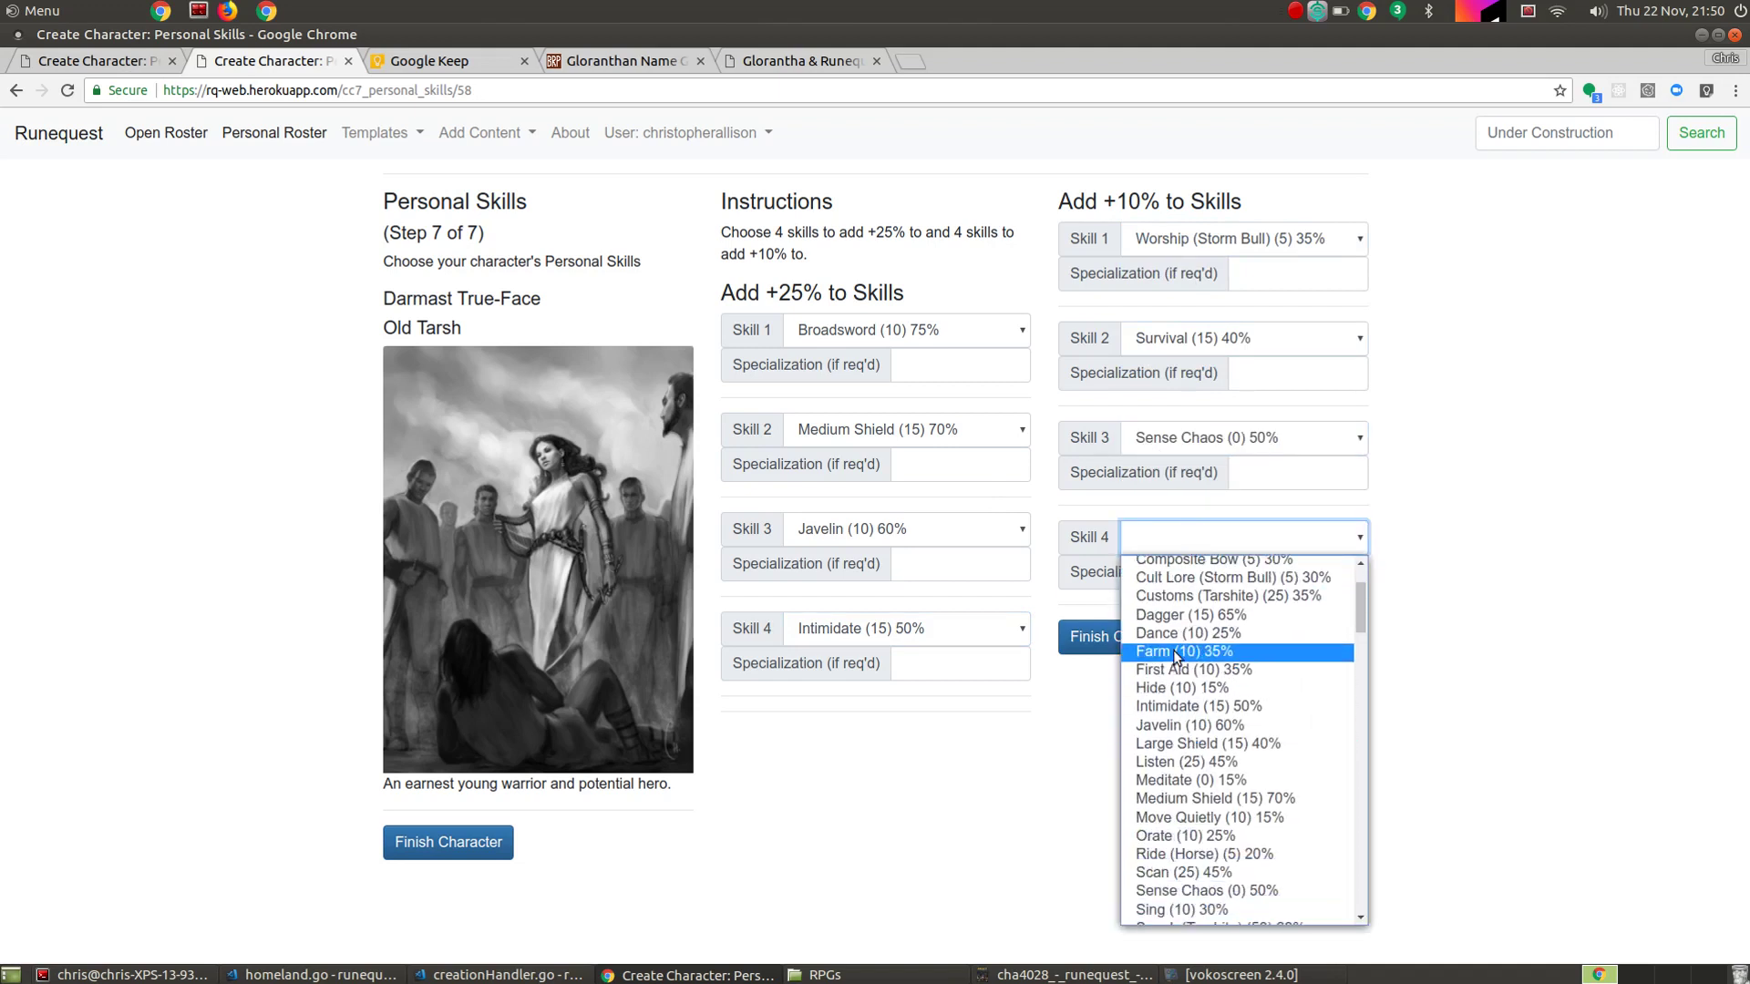
{"action": "left_click", "coordinate": [1185, 780]}
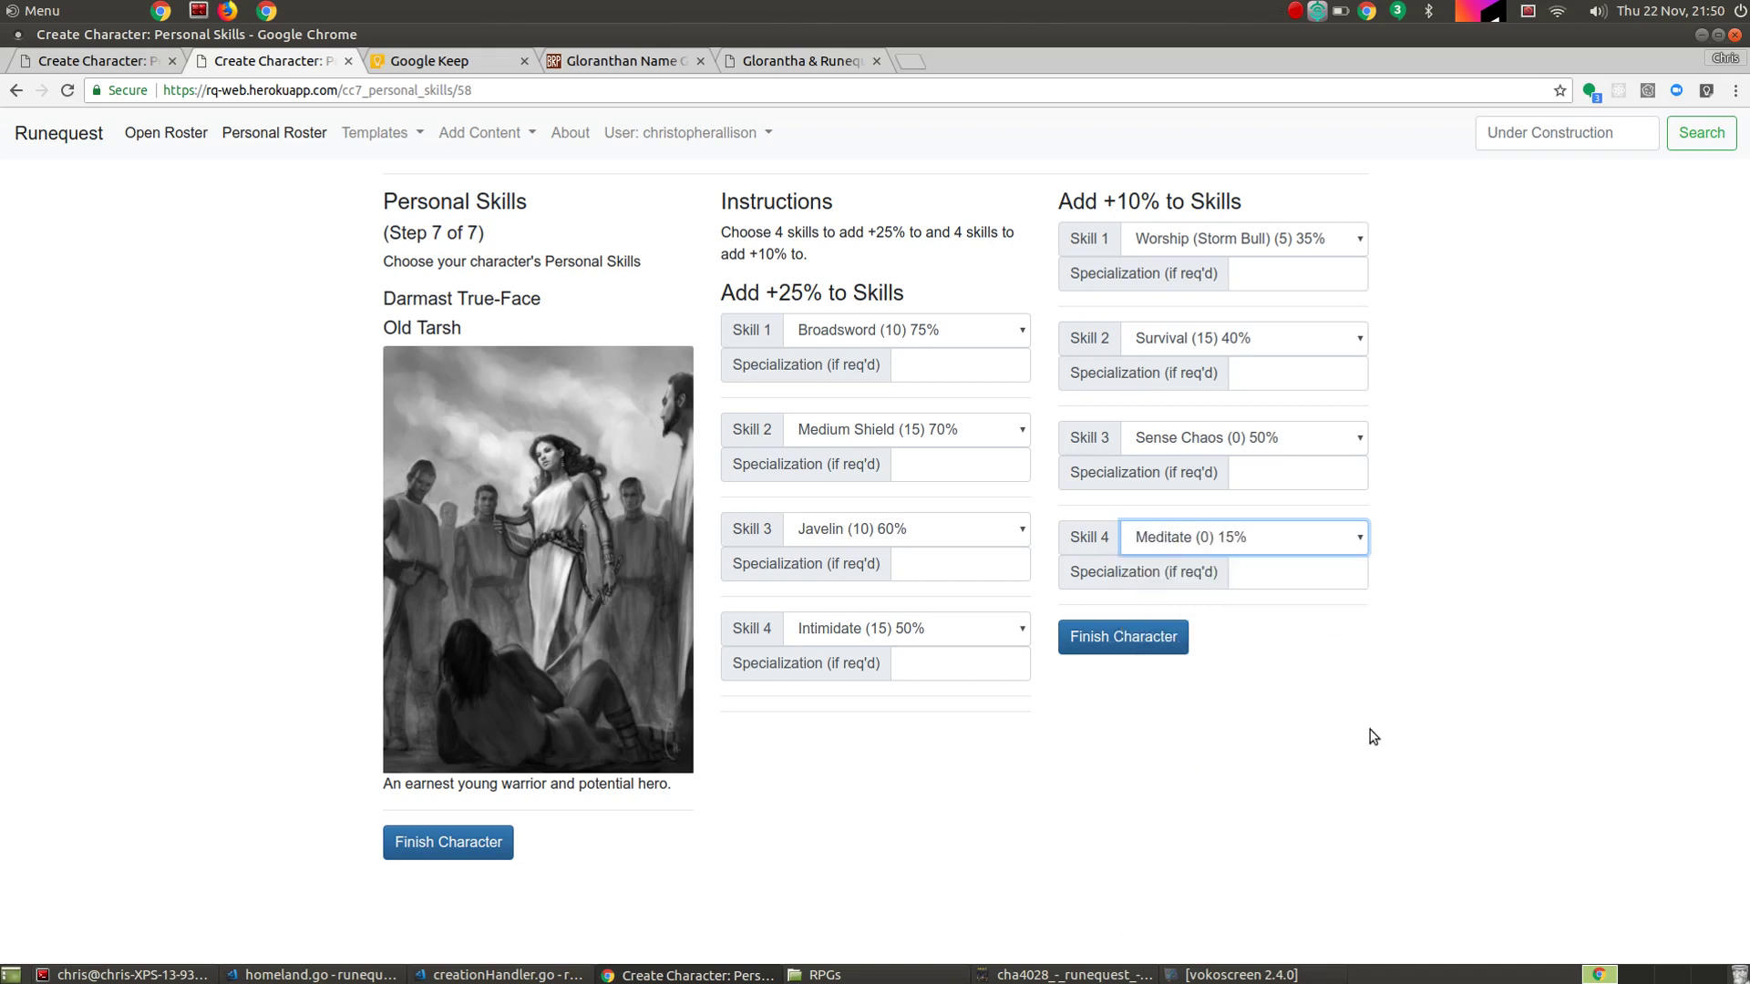
{"action": "left_click", "coordinate": [1105, 645]}
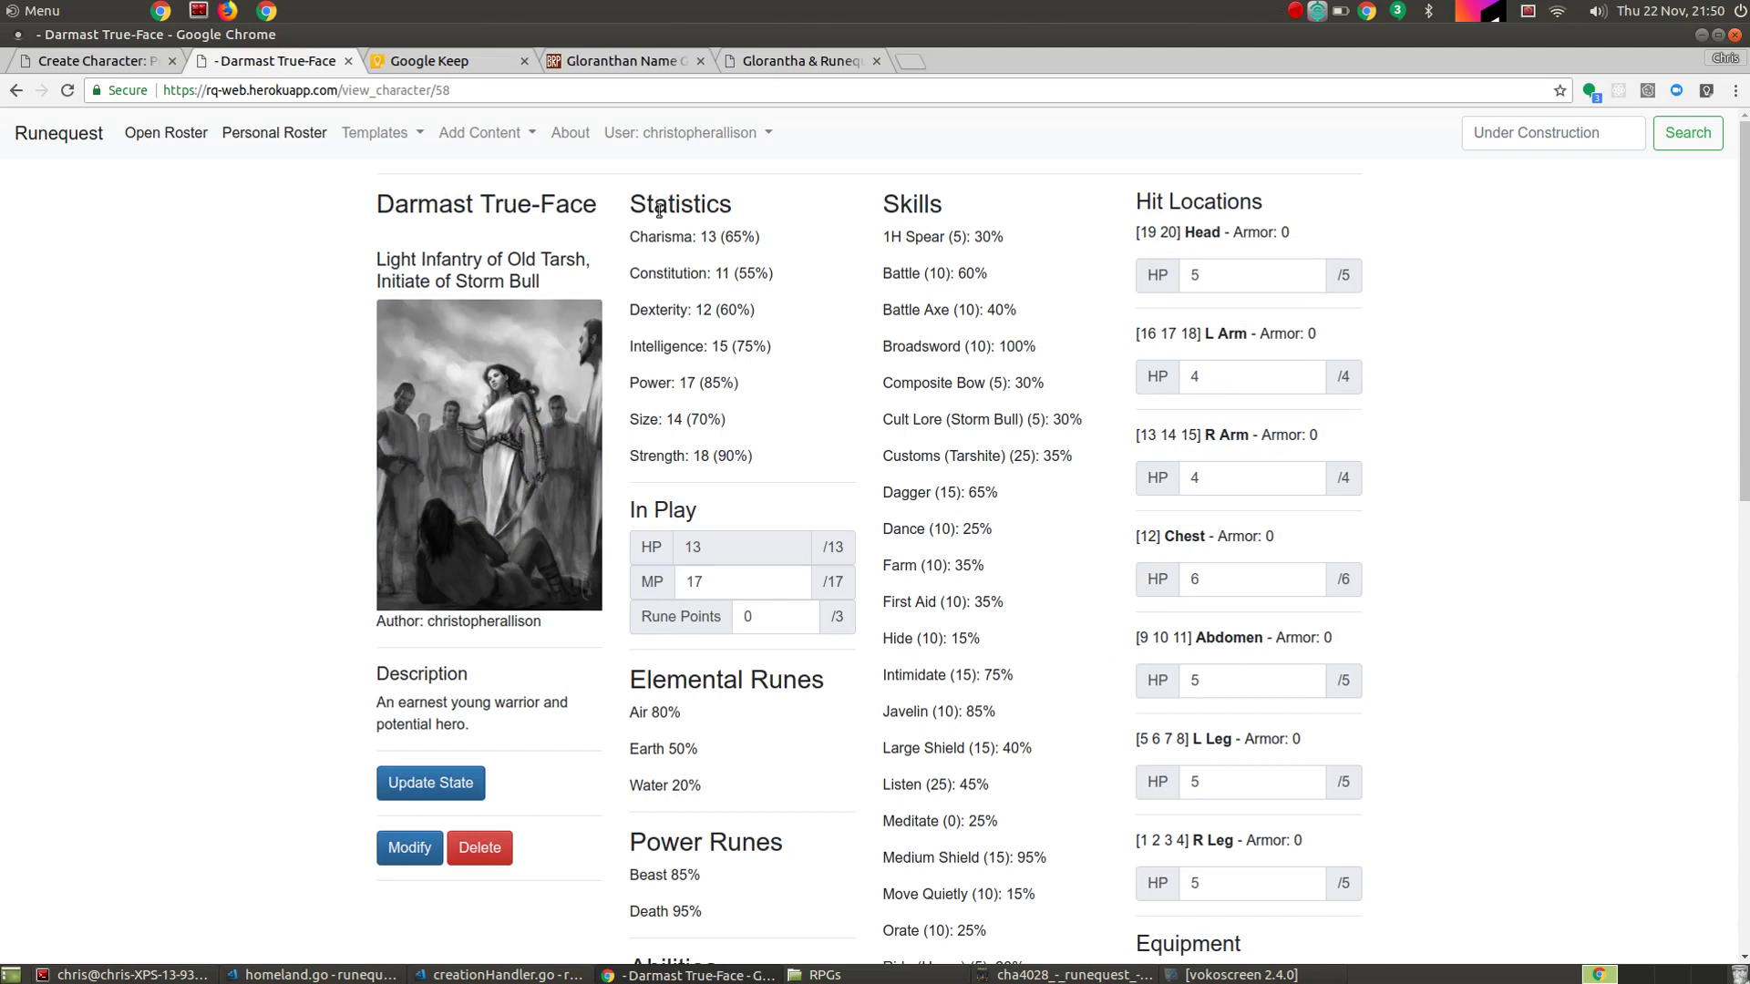
Scroll Darmast's character sheet down to the Equipment list and its blank entry boxes.
{"action": "mouse_move", "coordinate": [679, 235]}
{"action": "mouse_move", "coordinate": [695, 268]}
{"action": "mouse_move", "coordinate": [946, 351]}
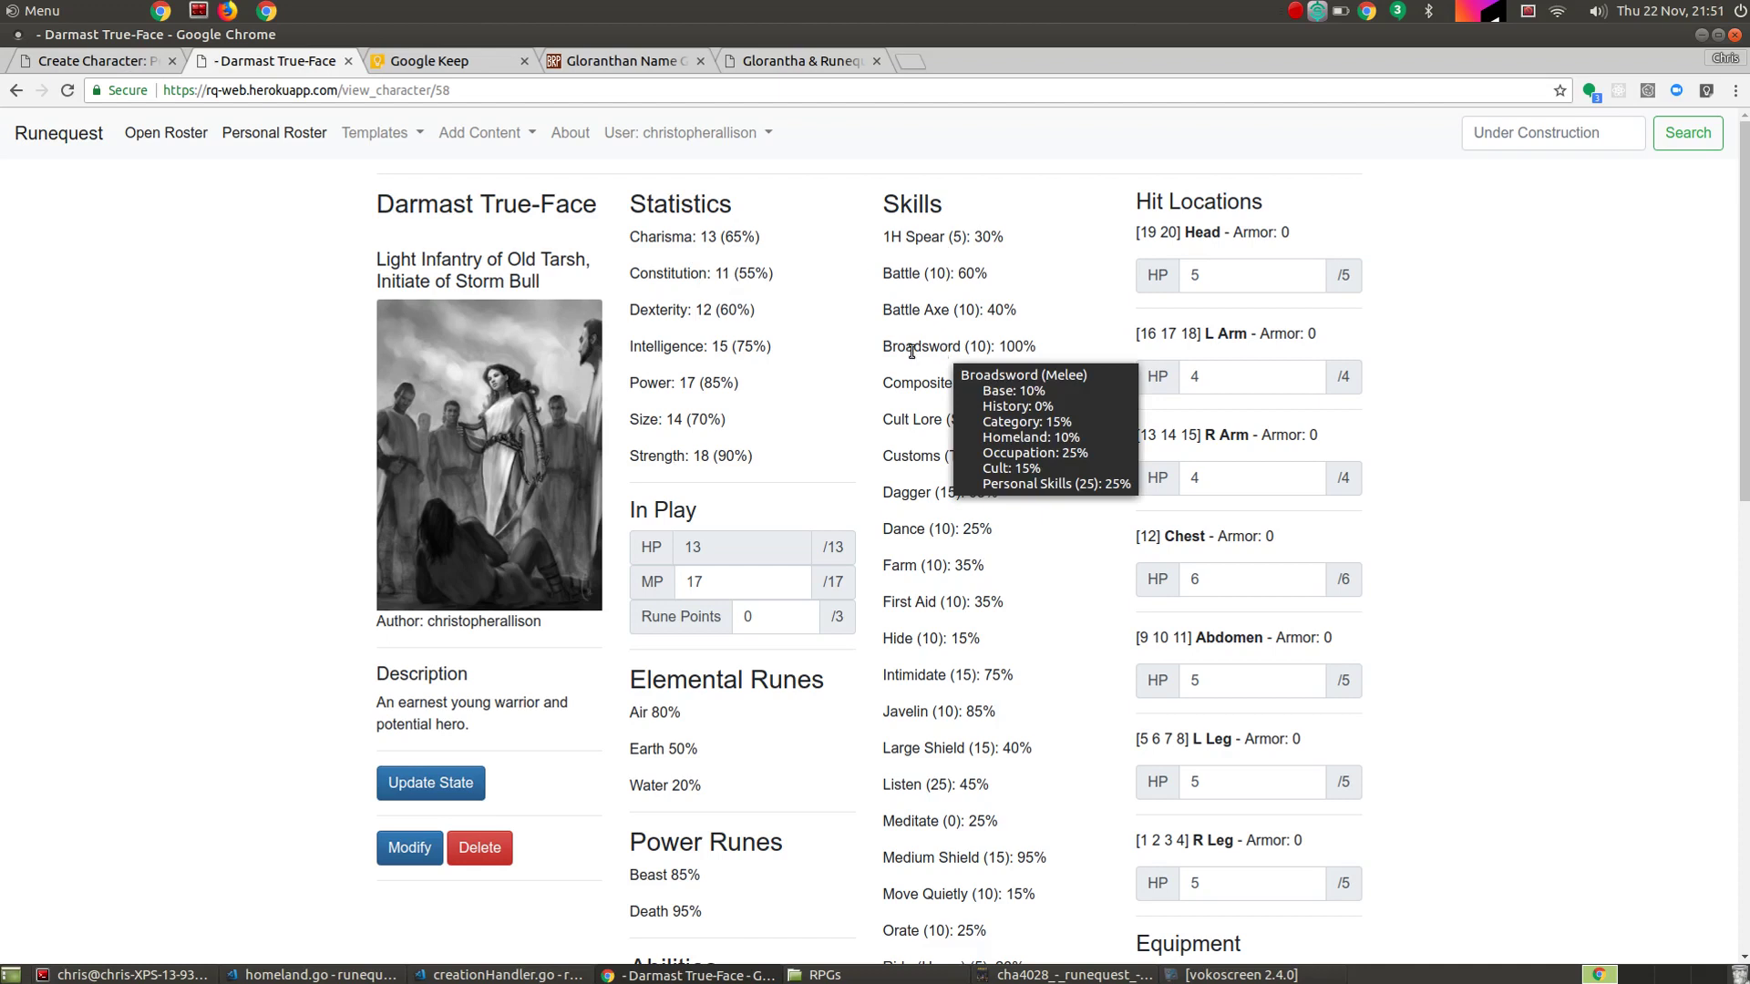
{"action": "scroll", "coordinate": [953, 484], "scroll_direction": "down", "scroll_amount": 6}
{"action": "scroll", "coordinate": [953, 484], "scroll_direction": "down", "scroll_amount": 2}
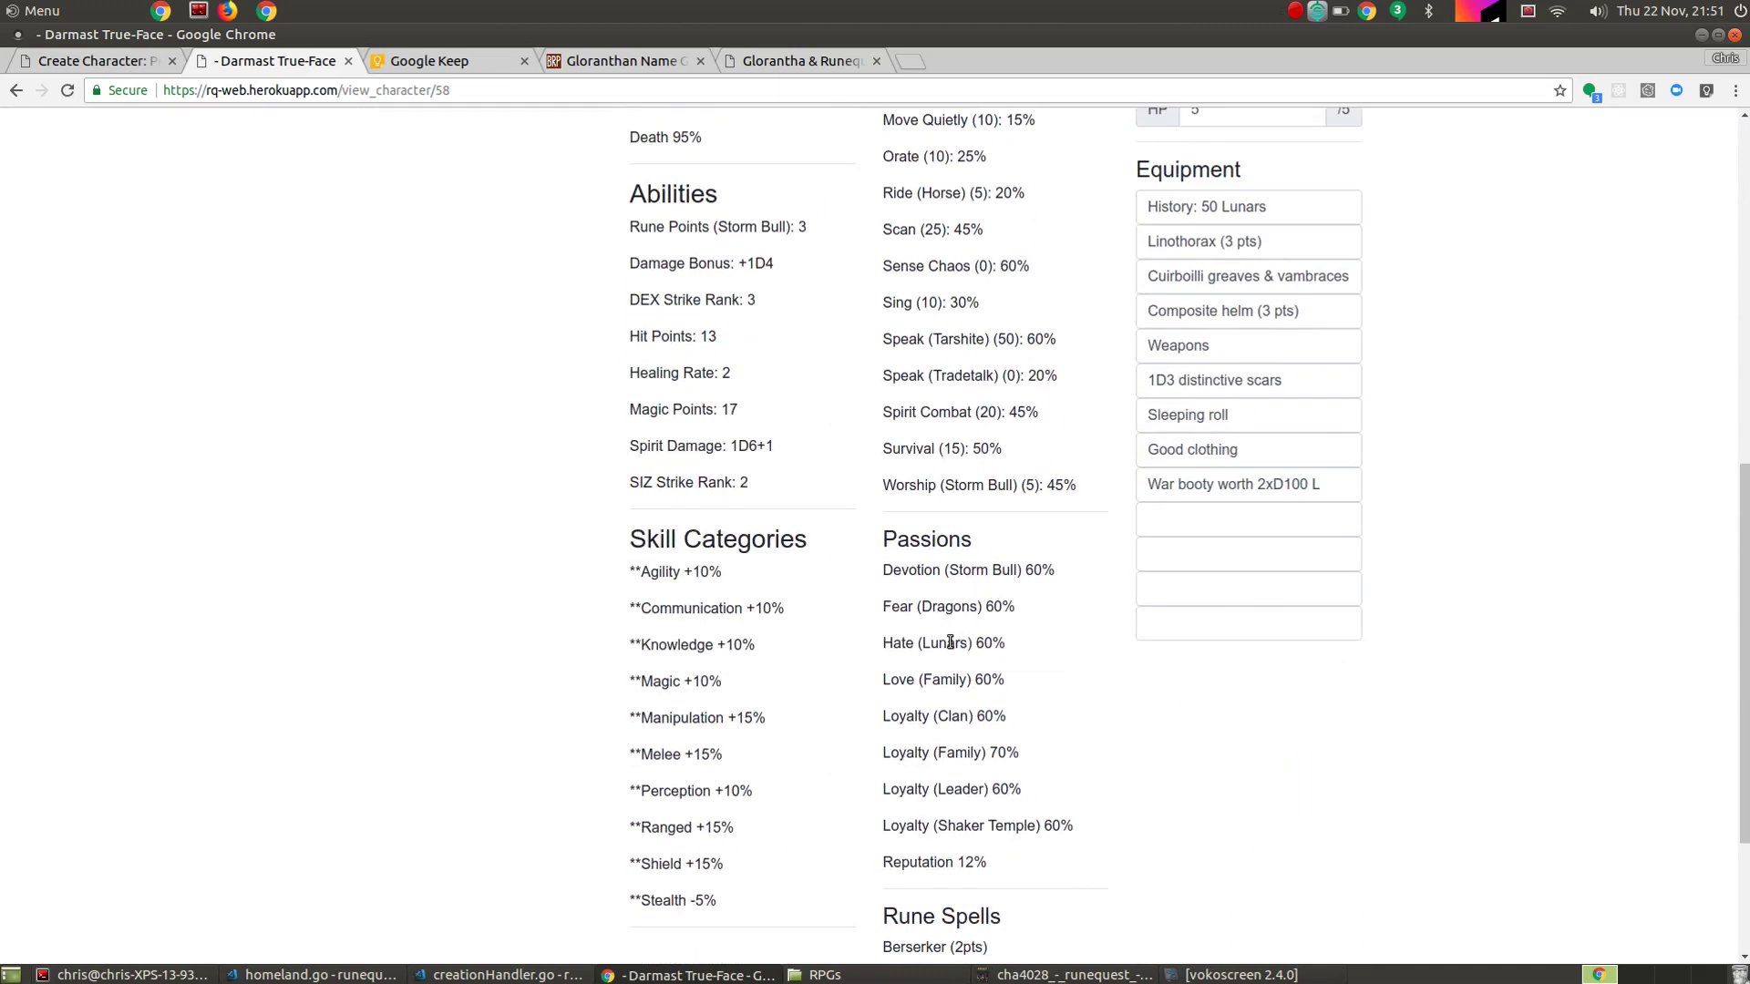
{"action": "mouse_move", "coordinate": [950, 642]}
{"action": "mouse_move", "coordinate": [944, 759]}
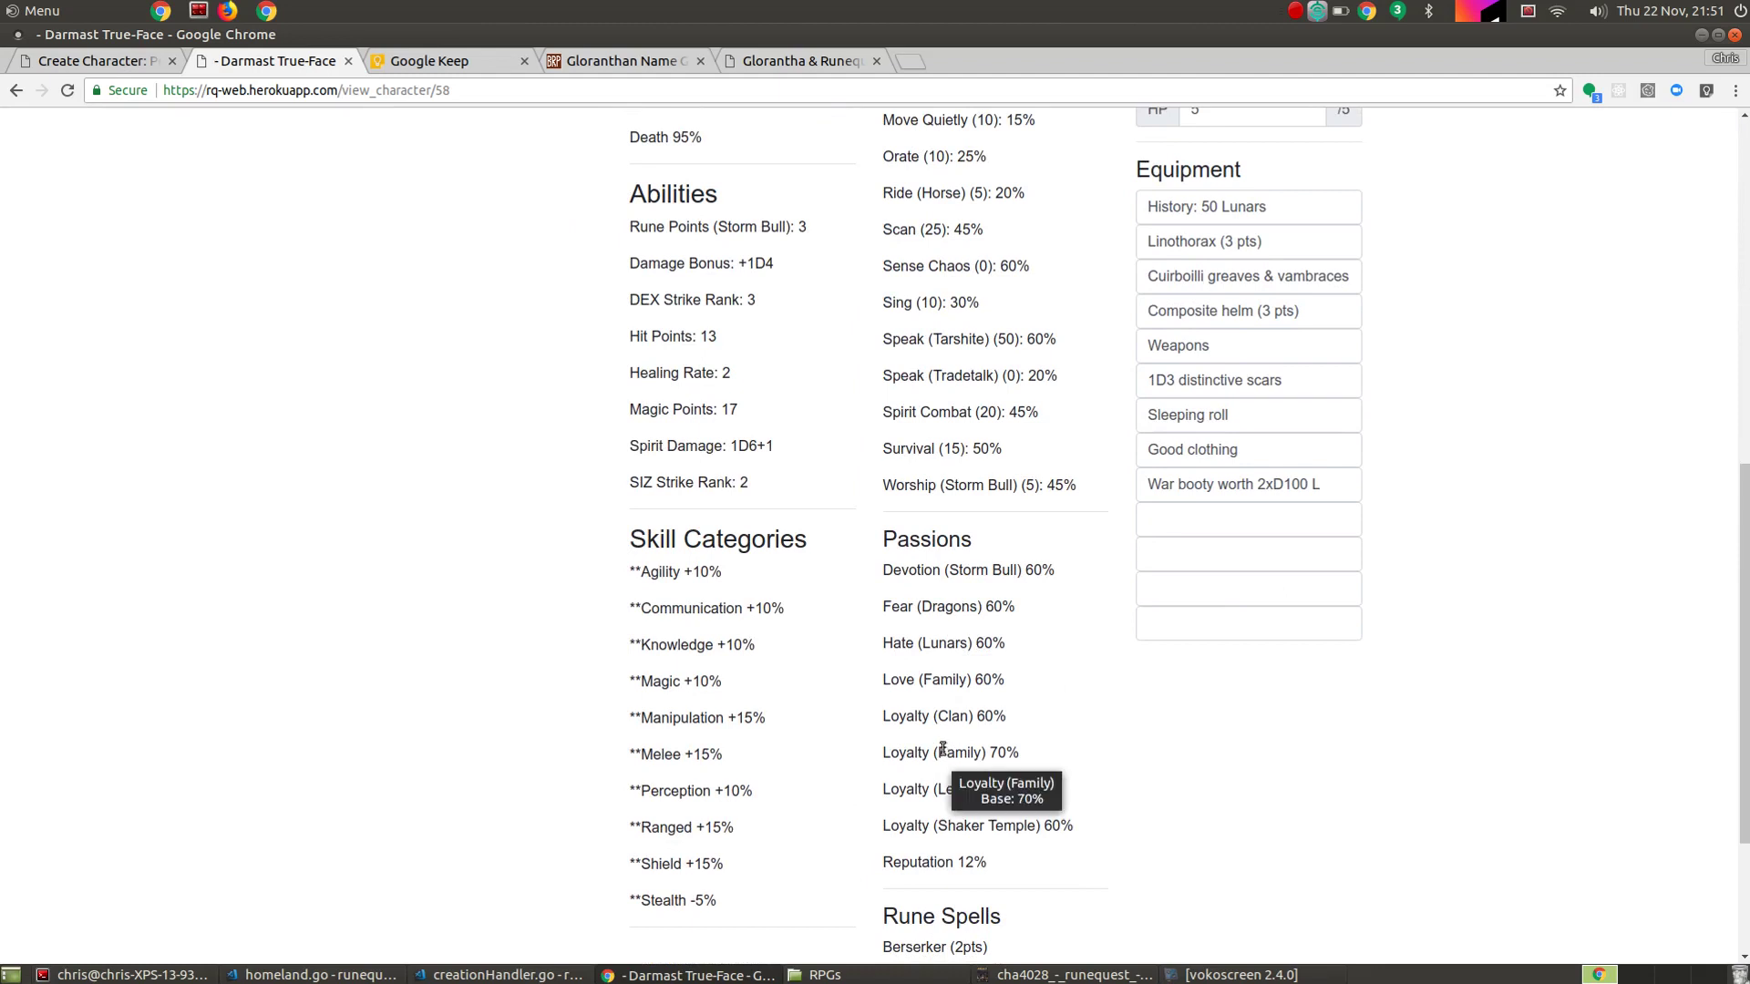
{"action": "scroll", "coordinate": [686, 616], "scroll_direction": "up", "scroll_amount": 2}
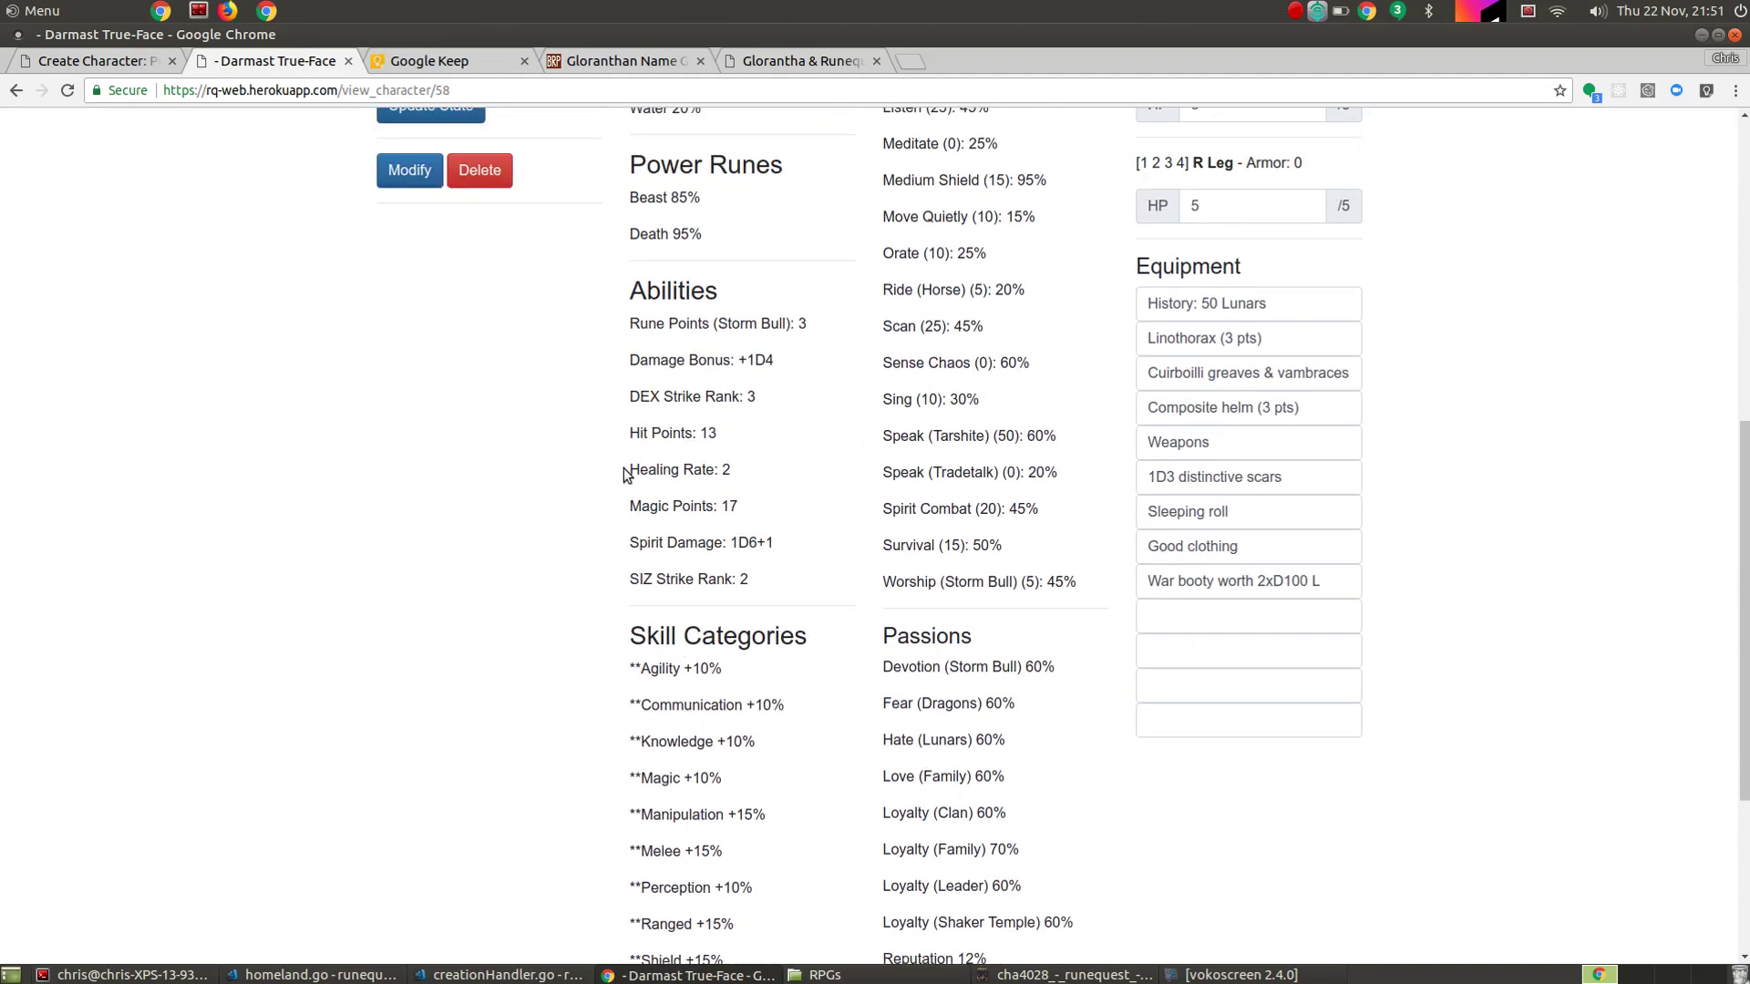
{"action": "scroll", "coordinate": [648, 294], "scroll_direction": "up", "scroll_amount": 6}
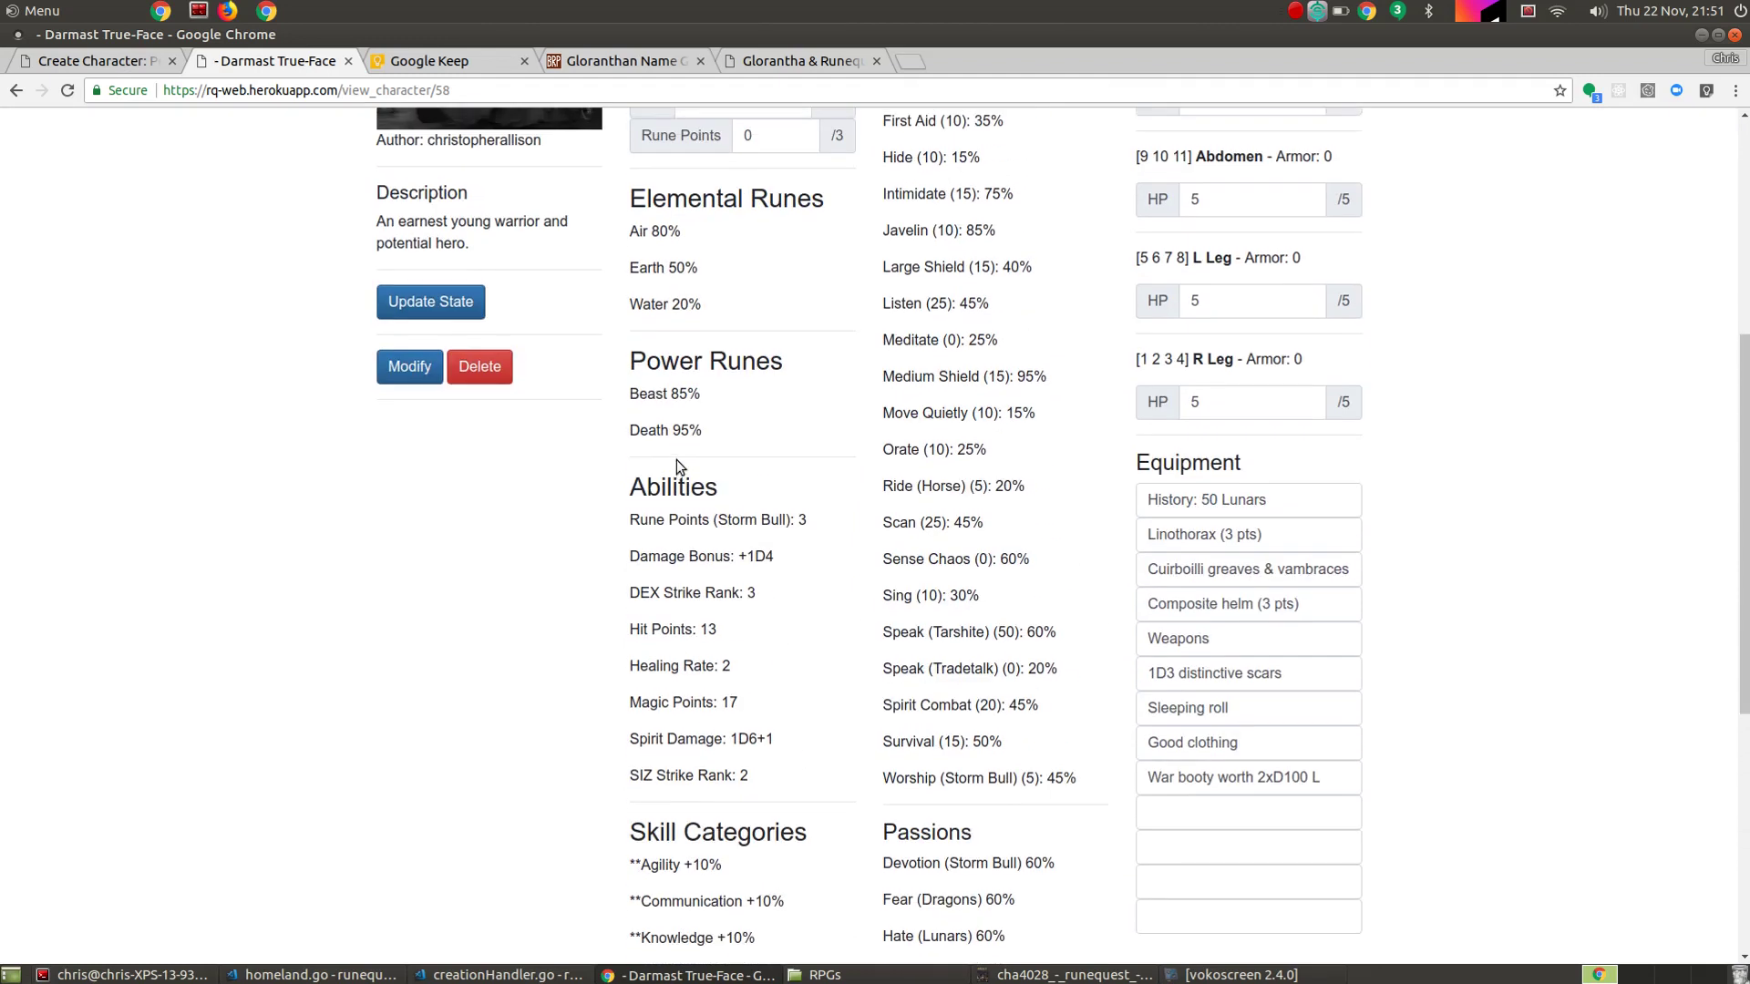
{"action": "scroll", "coordinate": [676, 611], "scroll_direction": "up", "scroll_amount": 3}
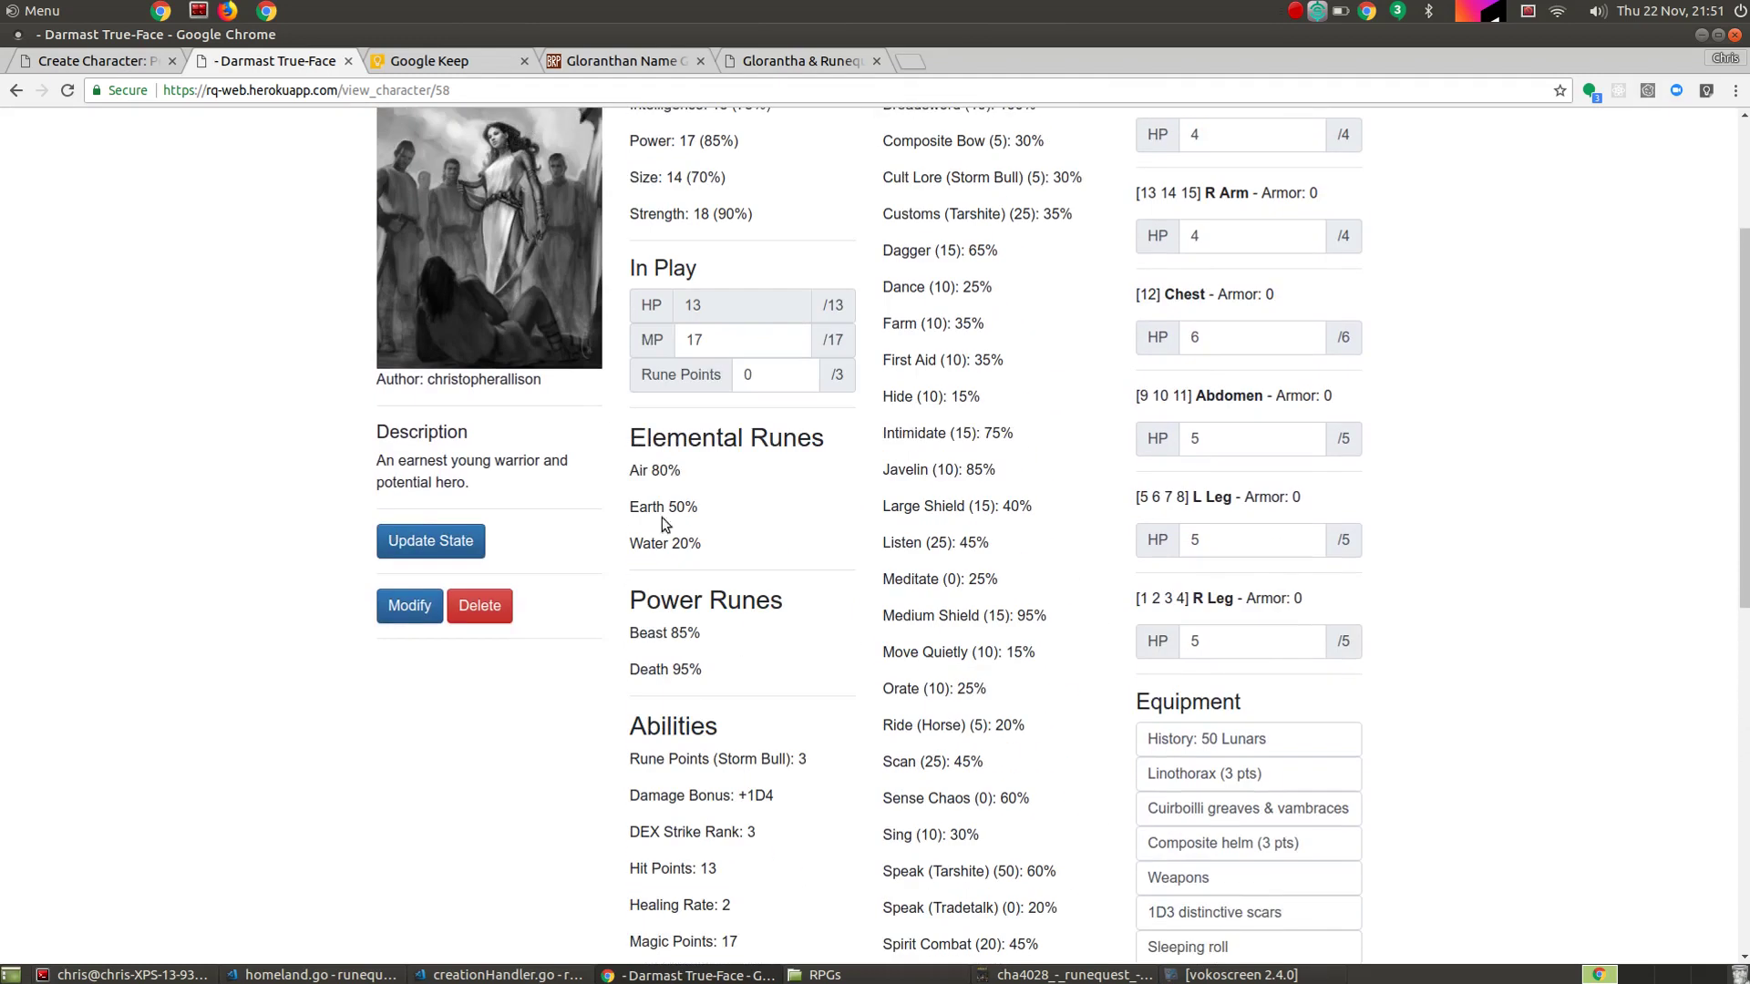
{"action": "scroll", "coordinate": [742, 567], "scroll_direction": "up", "scroll_amount": 2}
{"action": "scroll", "coordinate": [742, 567], "scroll_direction": "down", "scroll_amount": 5}
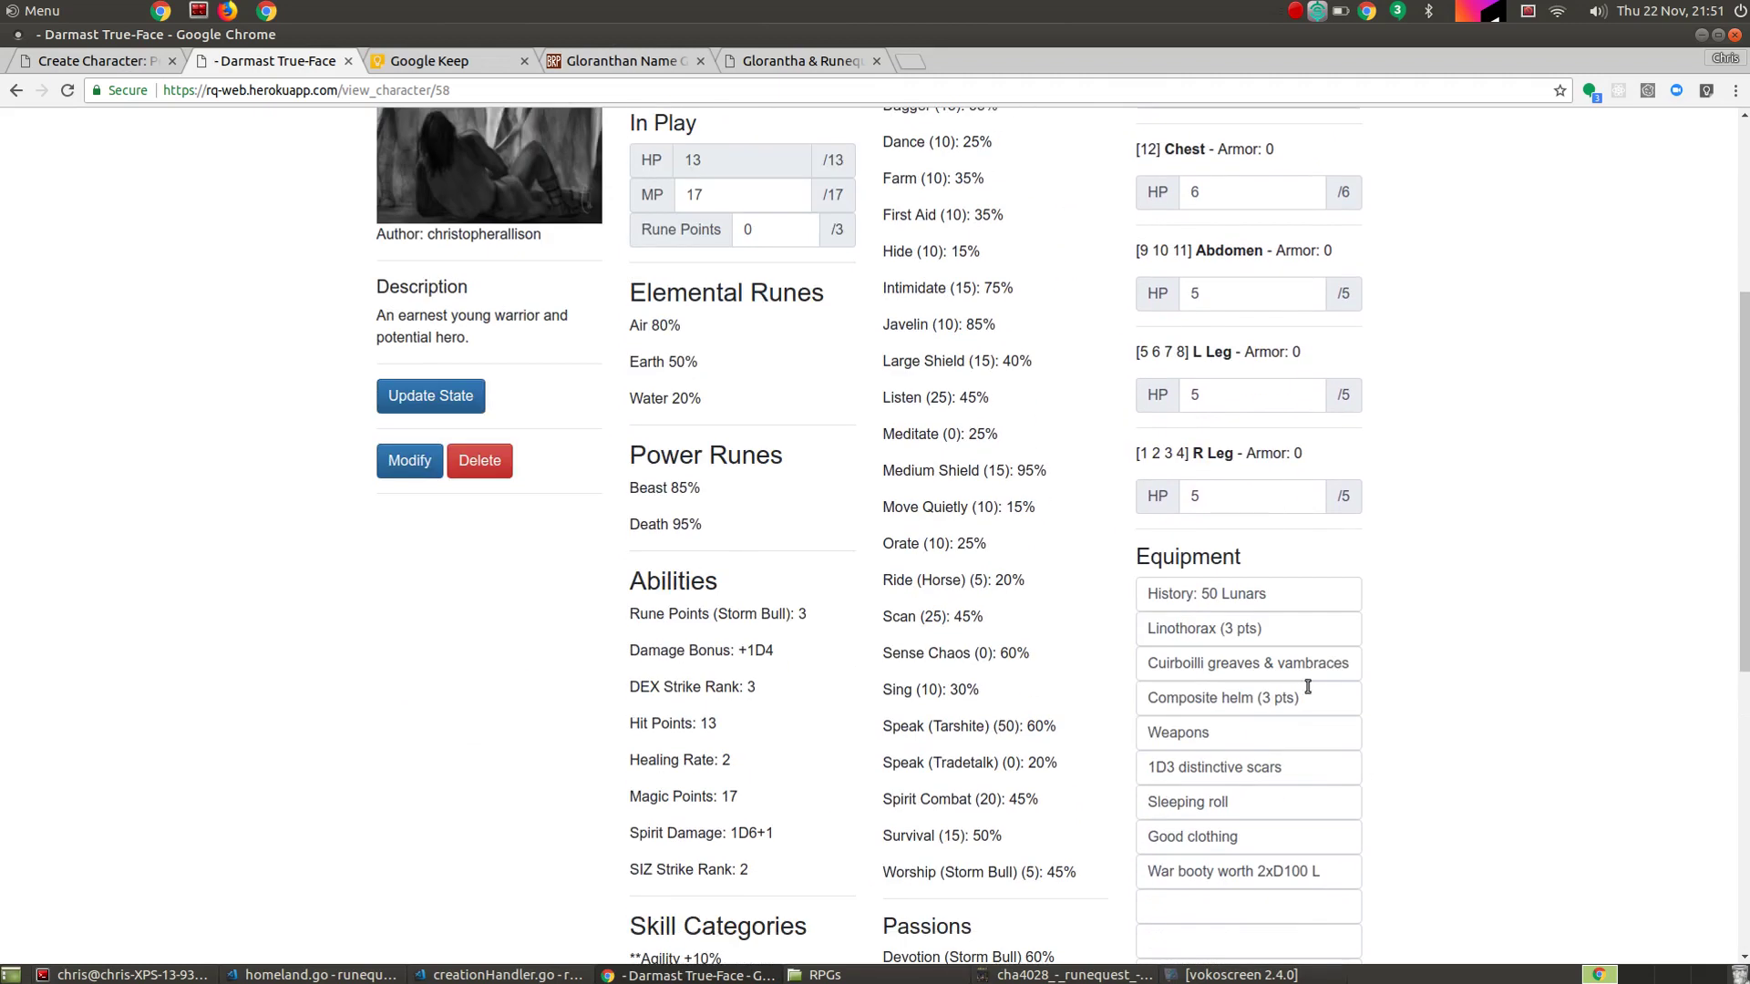
{"action": "scroll", "coordinate": [1273, 543], "scroll_direction": "down", "scroll_amount": 5}
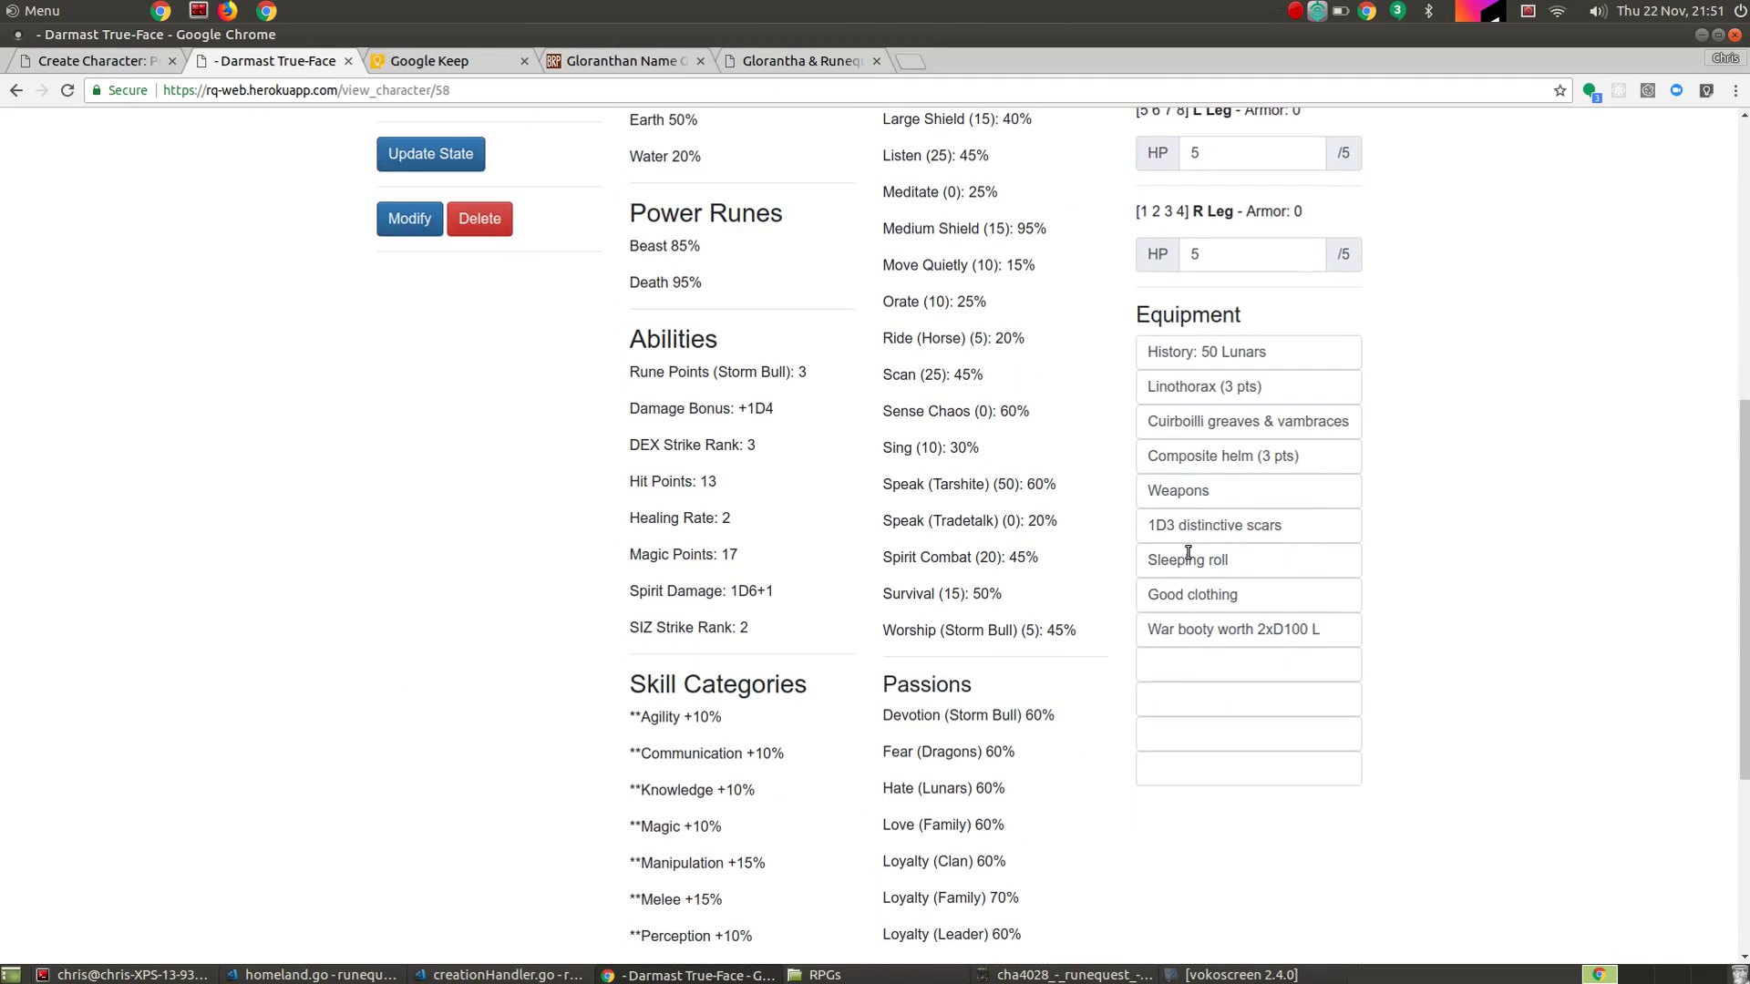
Add Ghost Mask as a new equipment entry below the war booty and save it.
{"action": "left_click", "coordinate": [1191, 663]}
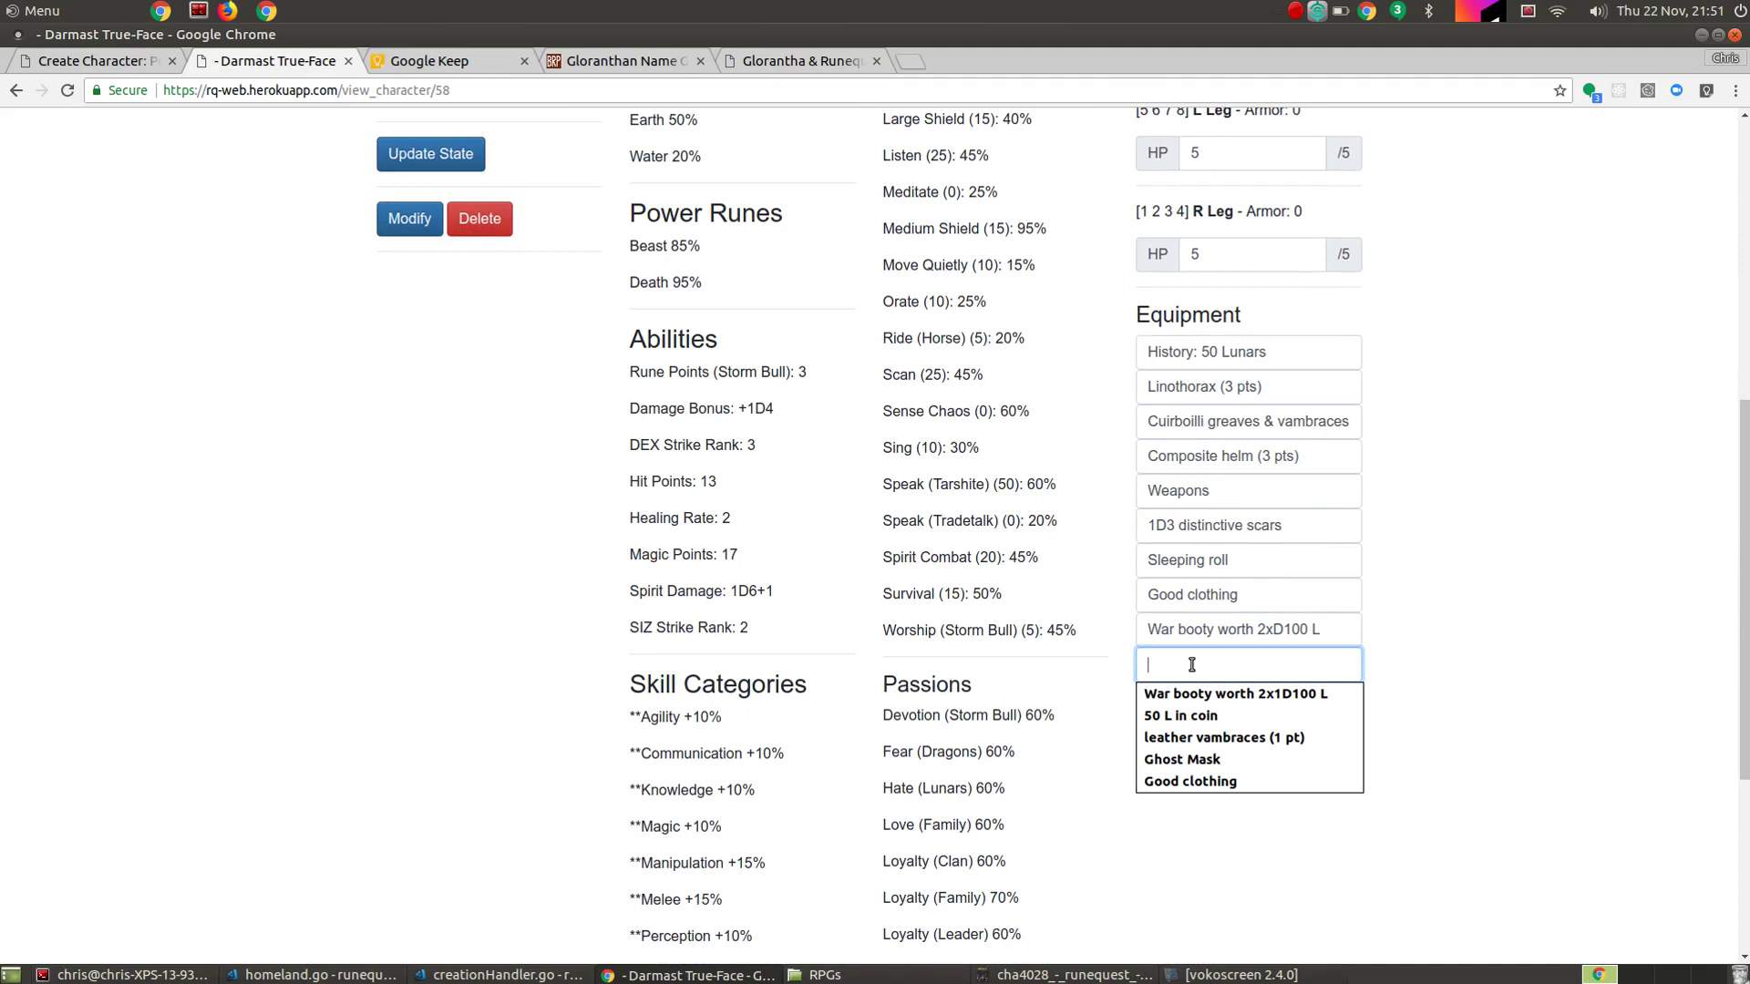
{"action": "type", "text": "Ghos"}
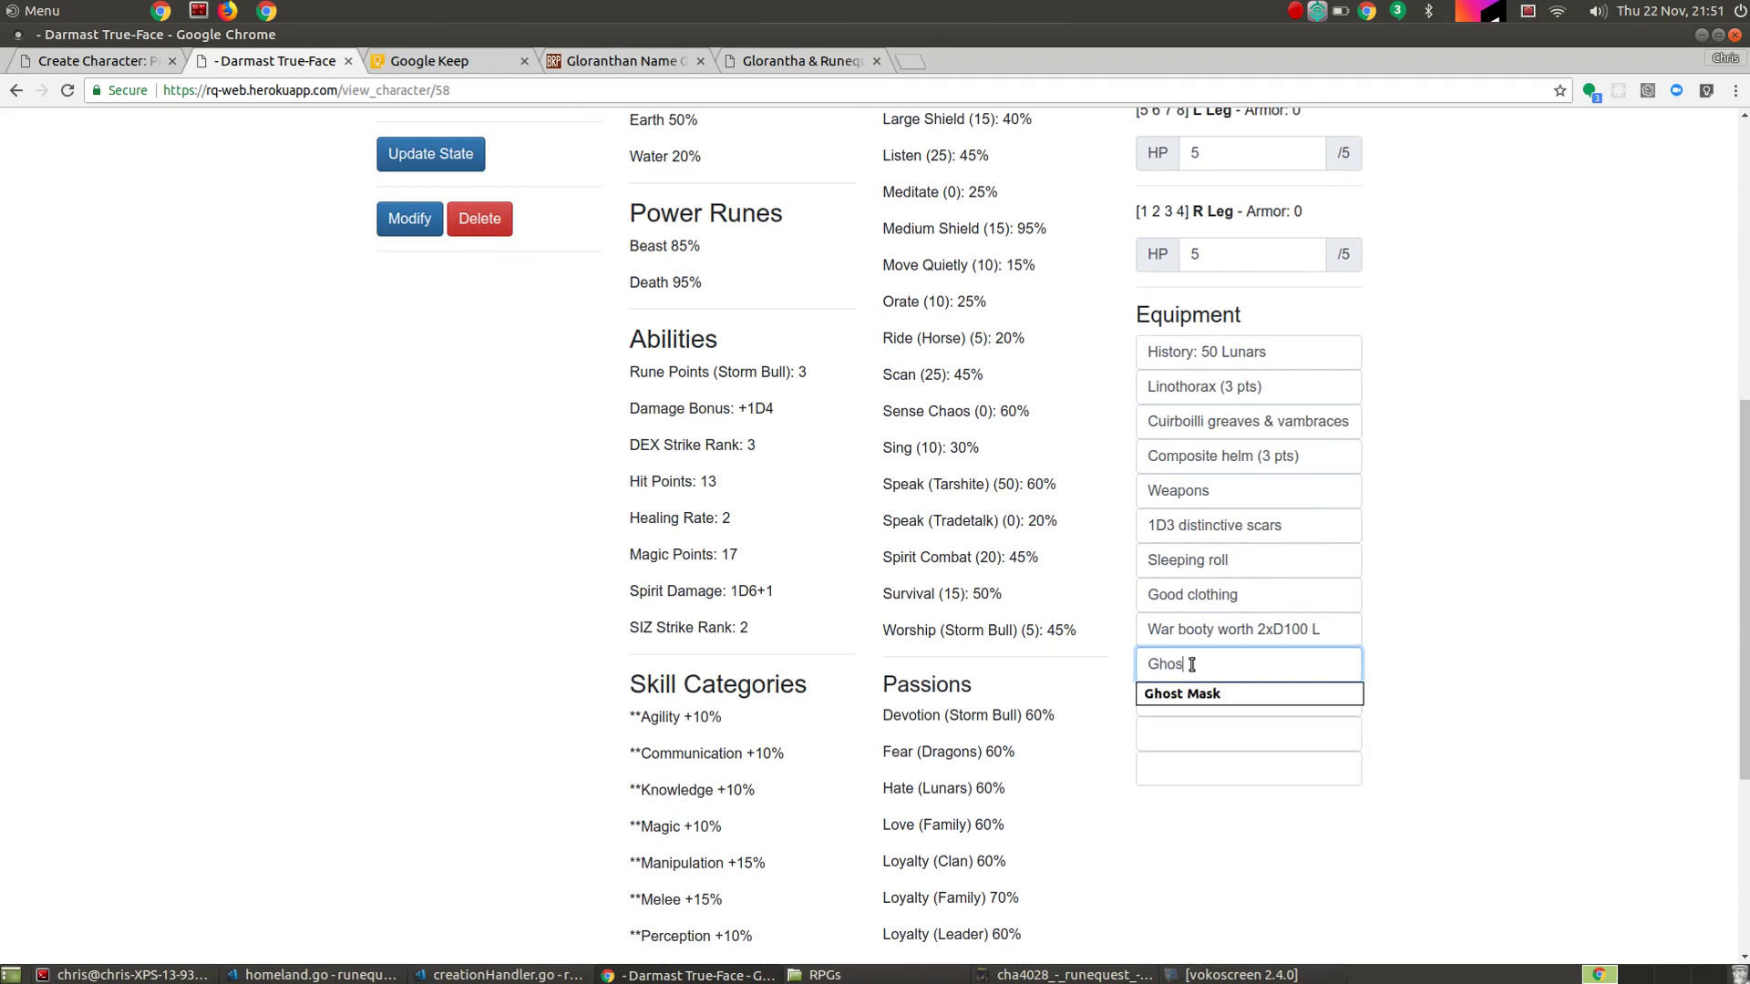
{"action": "key", "text": "Down"}
{"action": "key", "text": "Return"}
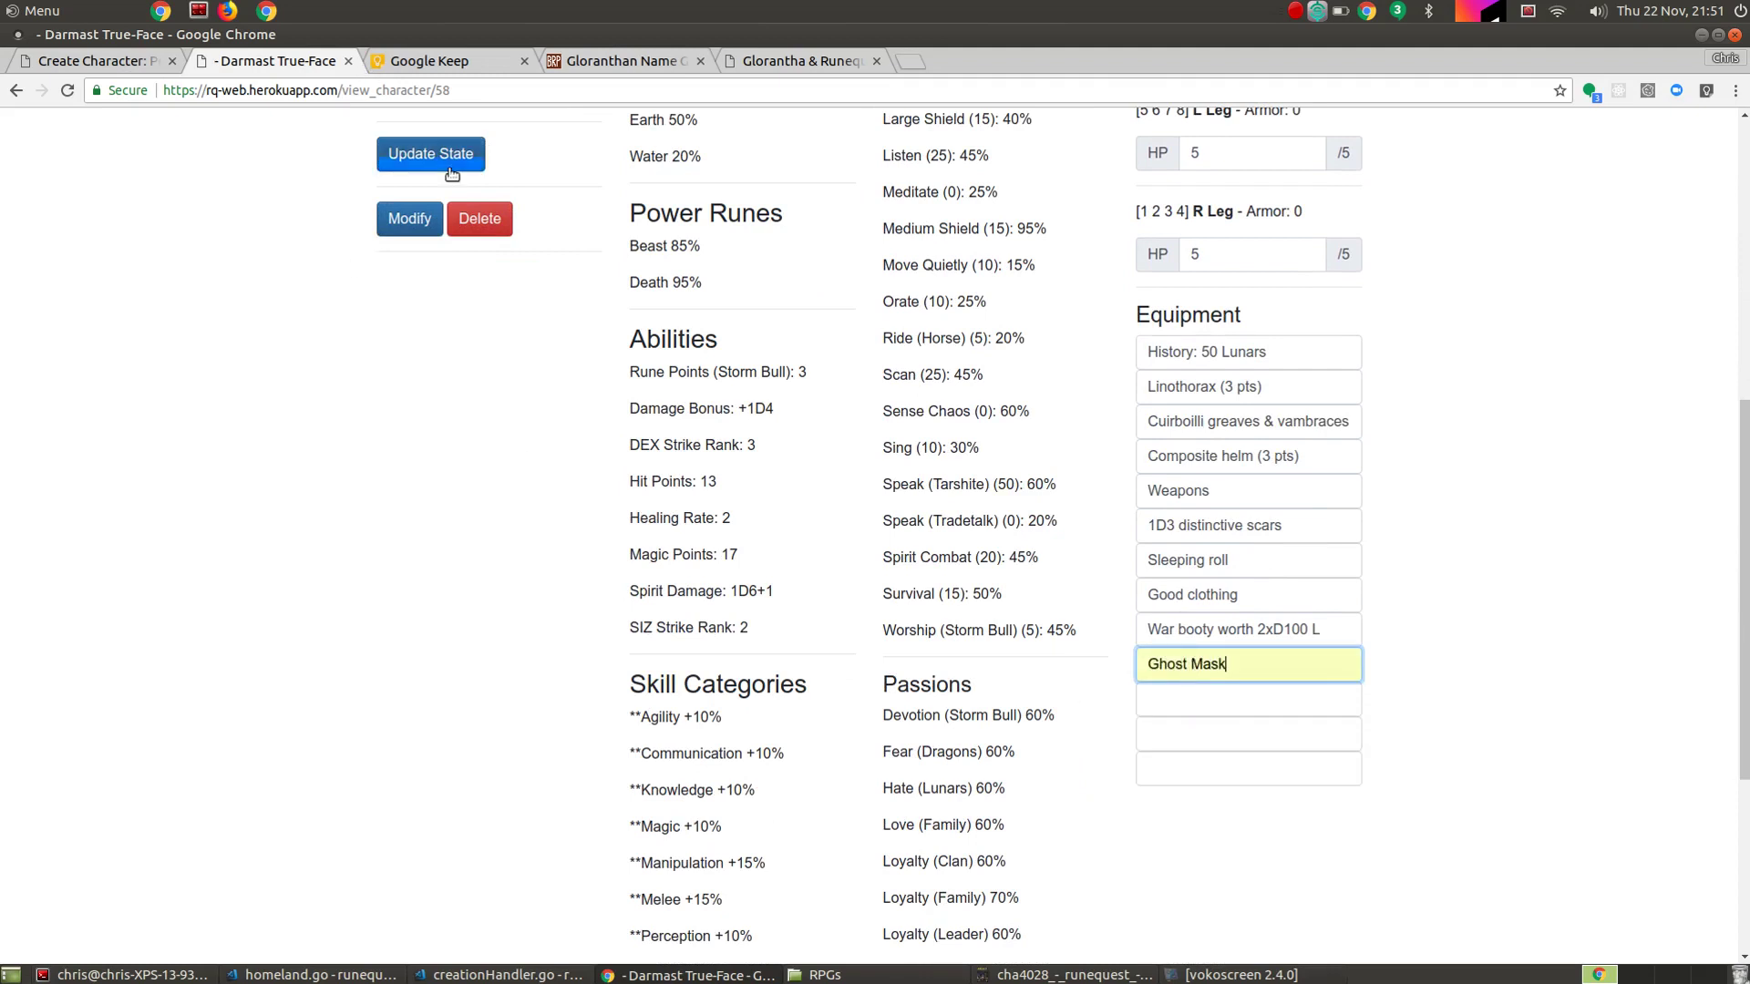
{"action": "left_click", "coordinate": [387, 149]}
{"action": "scroll", "coordinate": [369, 551], "scroll_direction": "down", "scroll_amount": 7}
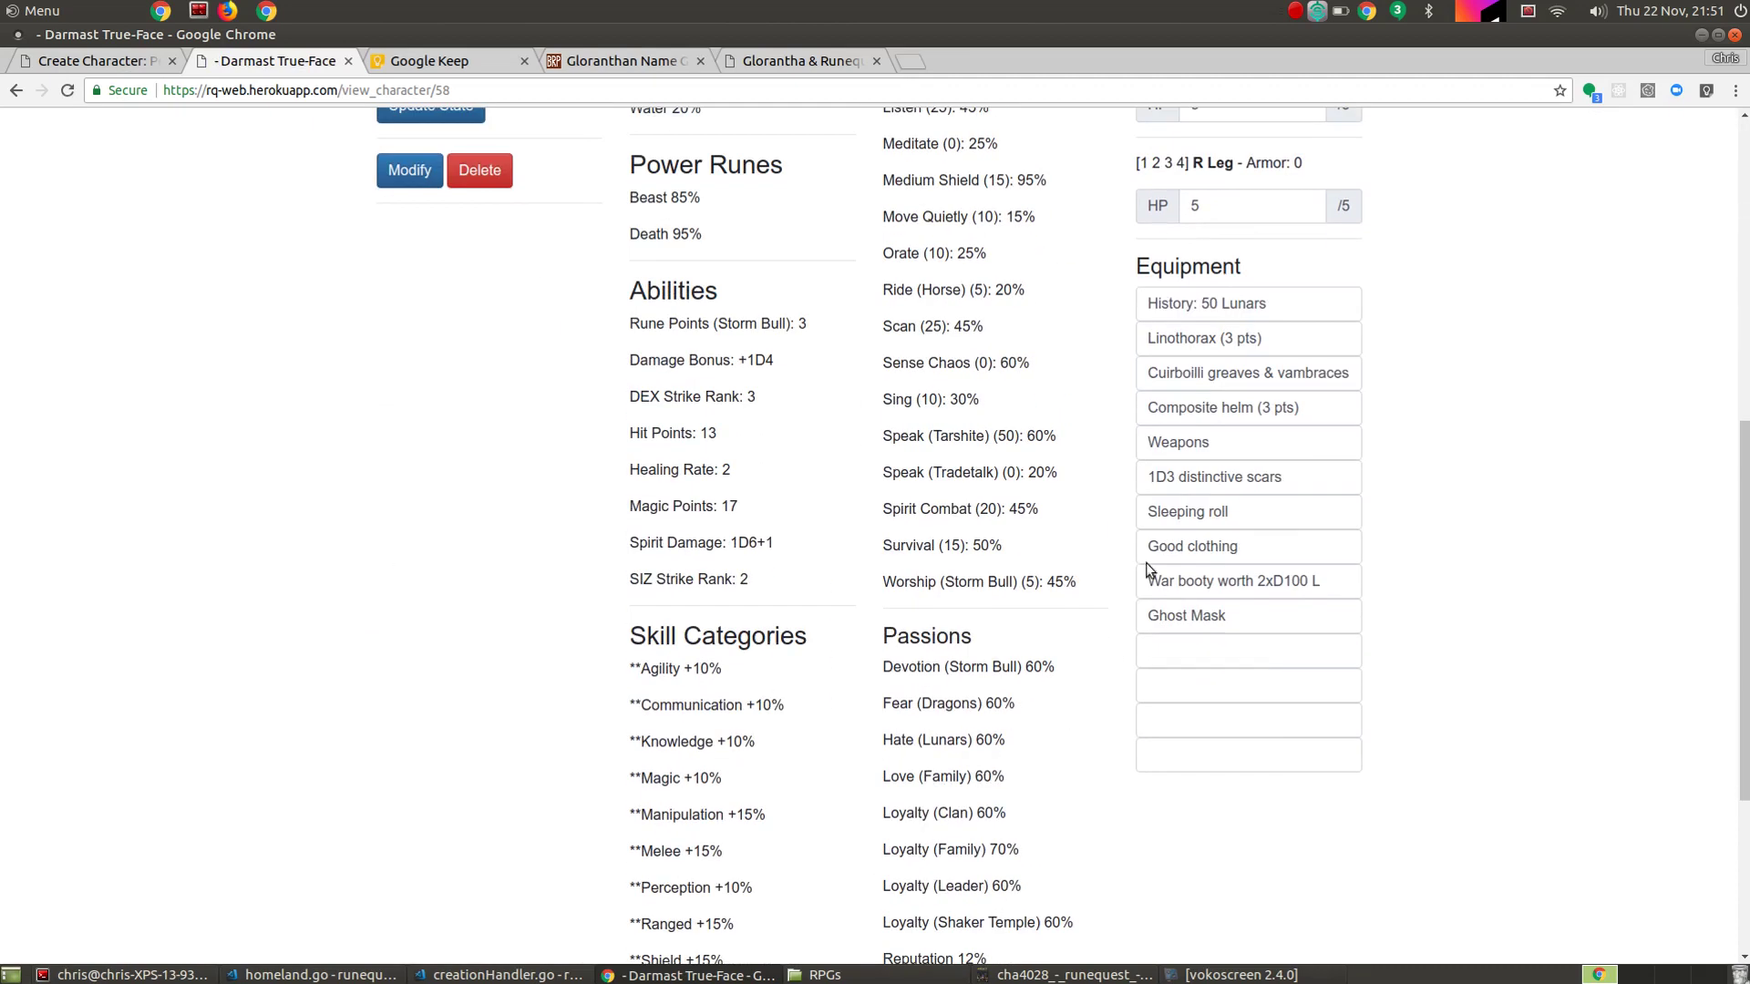
{"action": "scroll", "coordinate": [1196, 497], "scroll_direction": "up", "scroll_amount": 7}
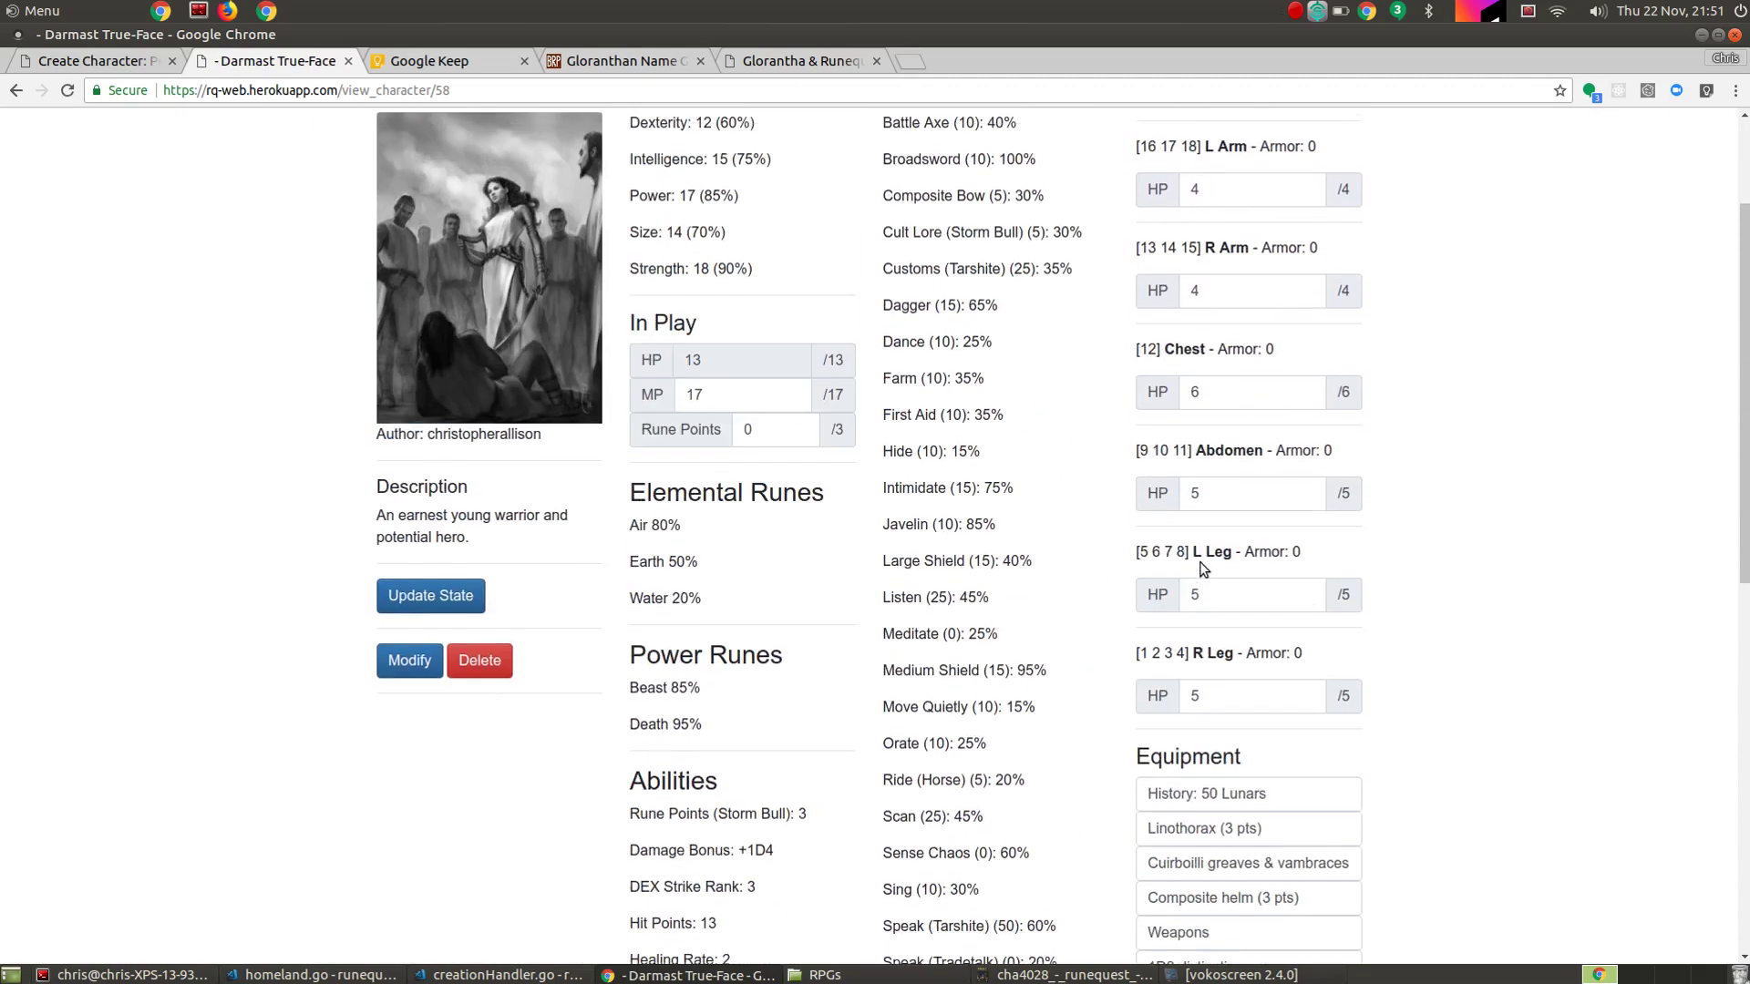
Record a head wound and reduce current magic points to 3.
{"action": "left_click", "coordinate": [1251, 270]}
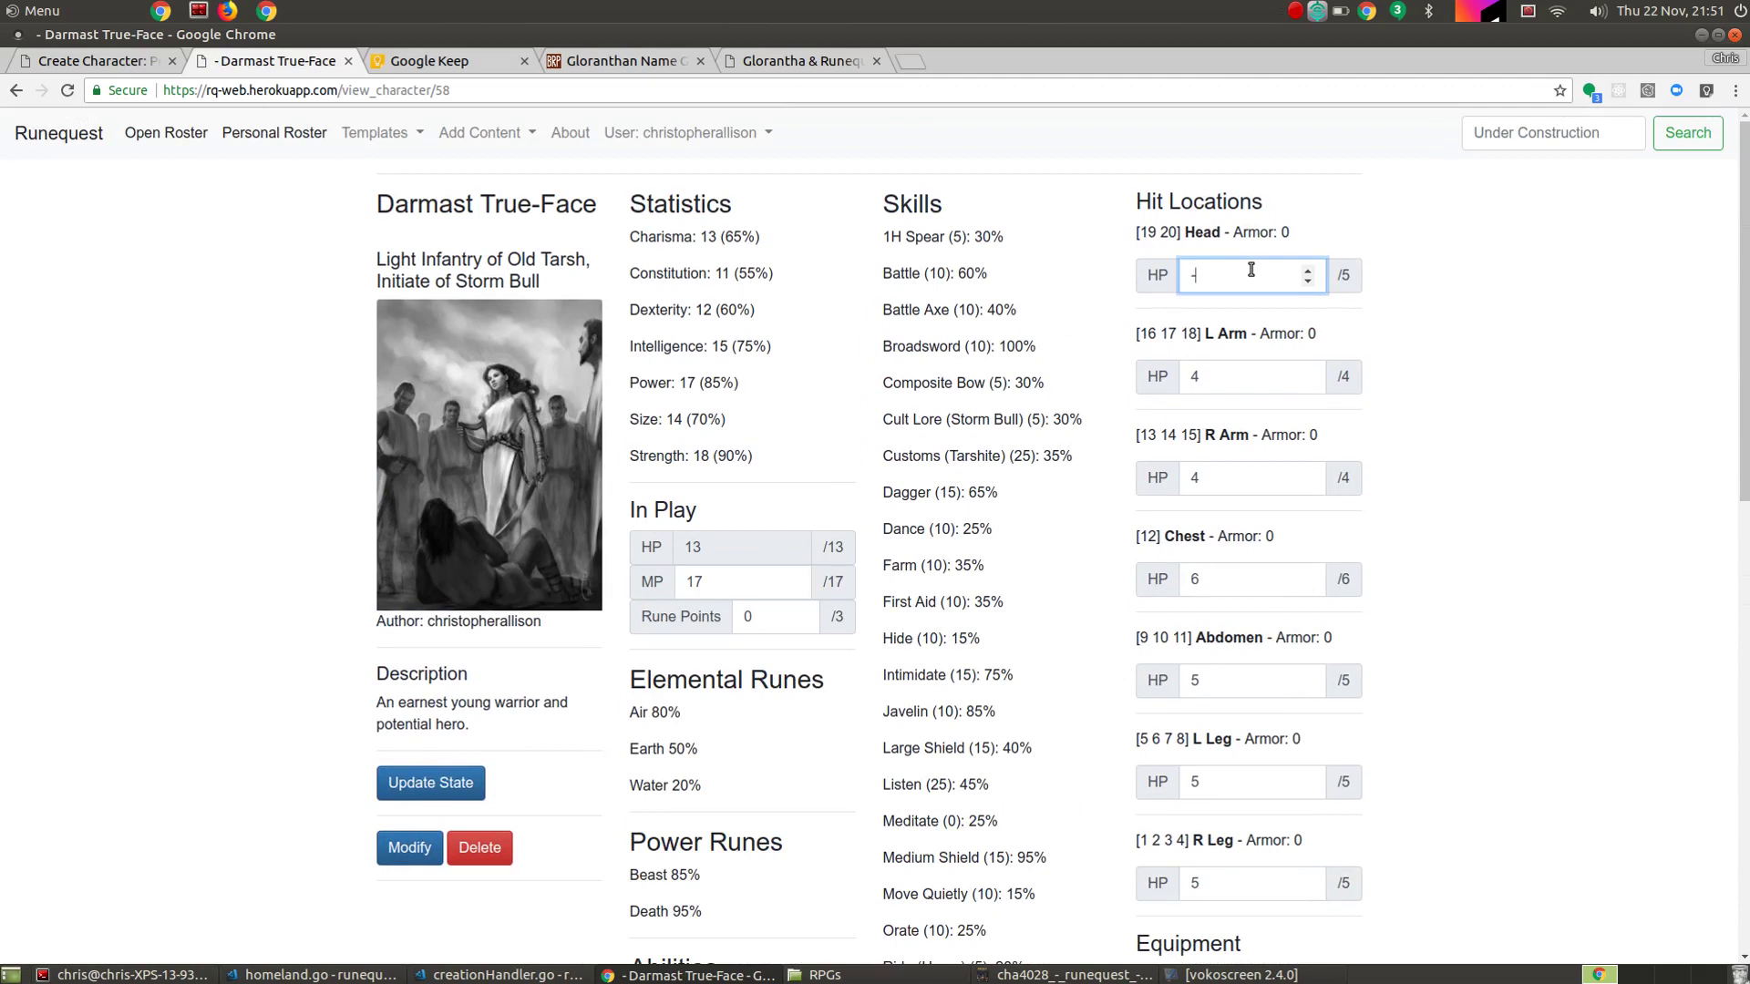
{"action": "key", "text": "Tab"}
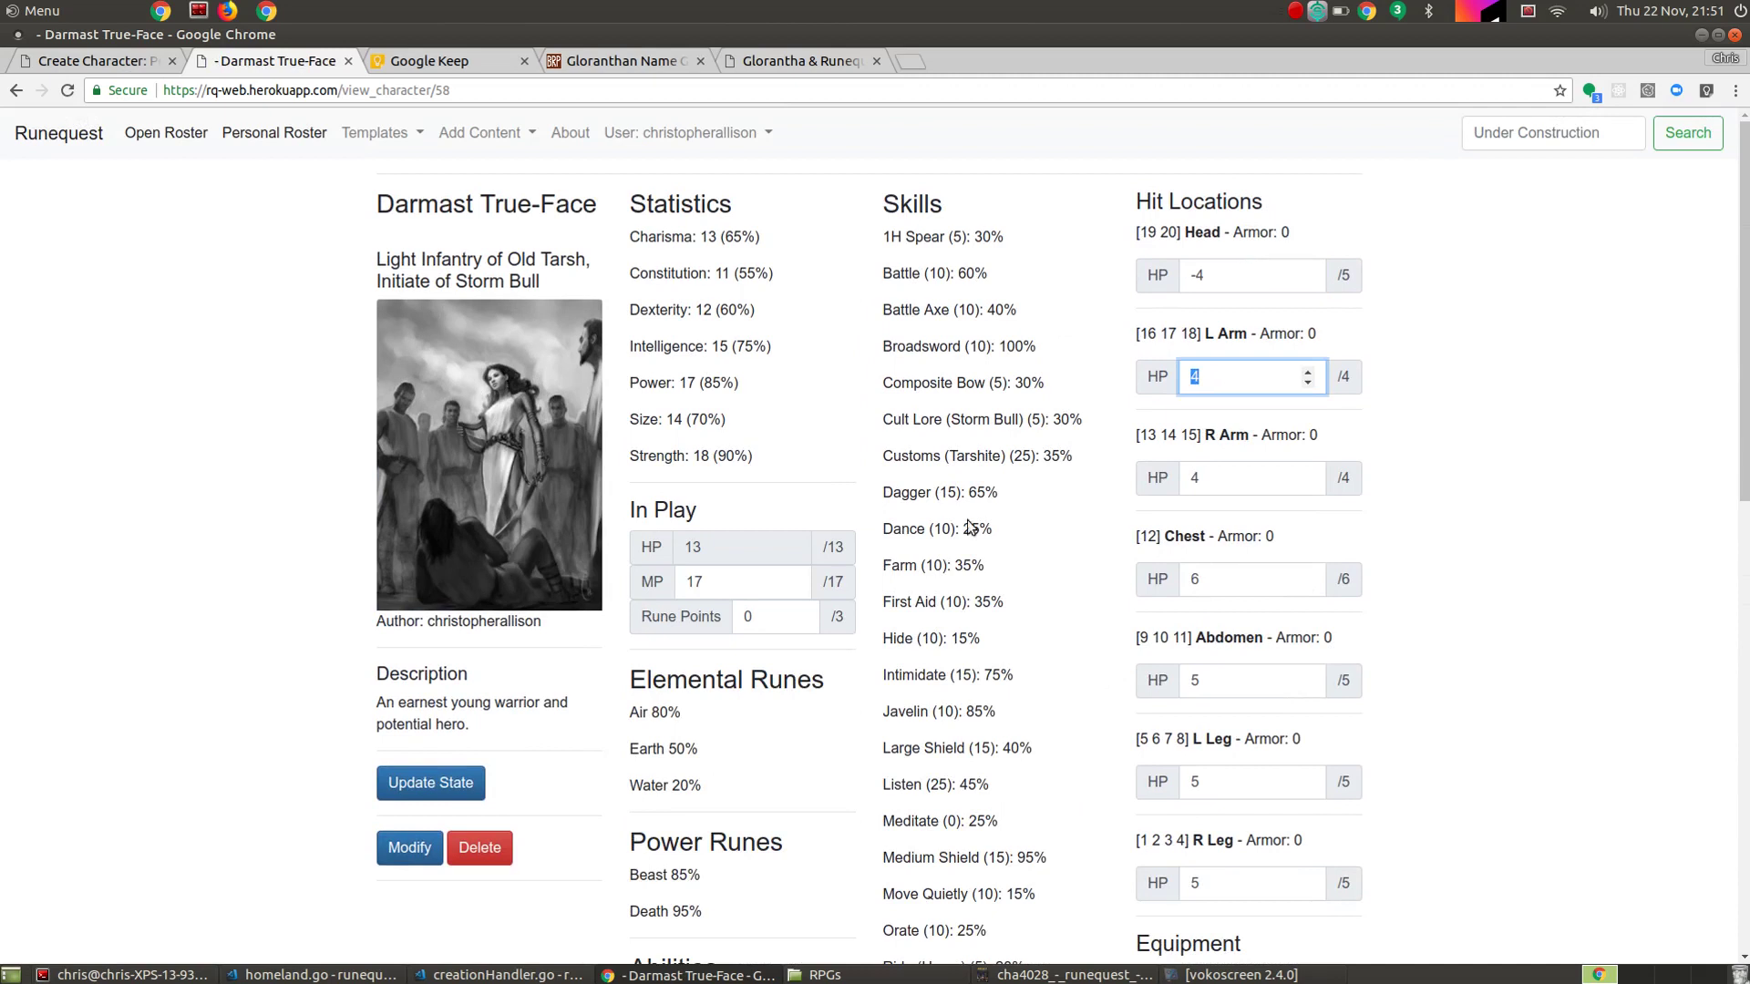
{"action": "left_click", "coordinate": [432, 790]}
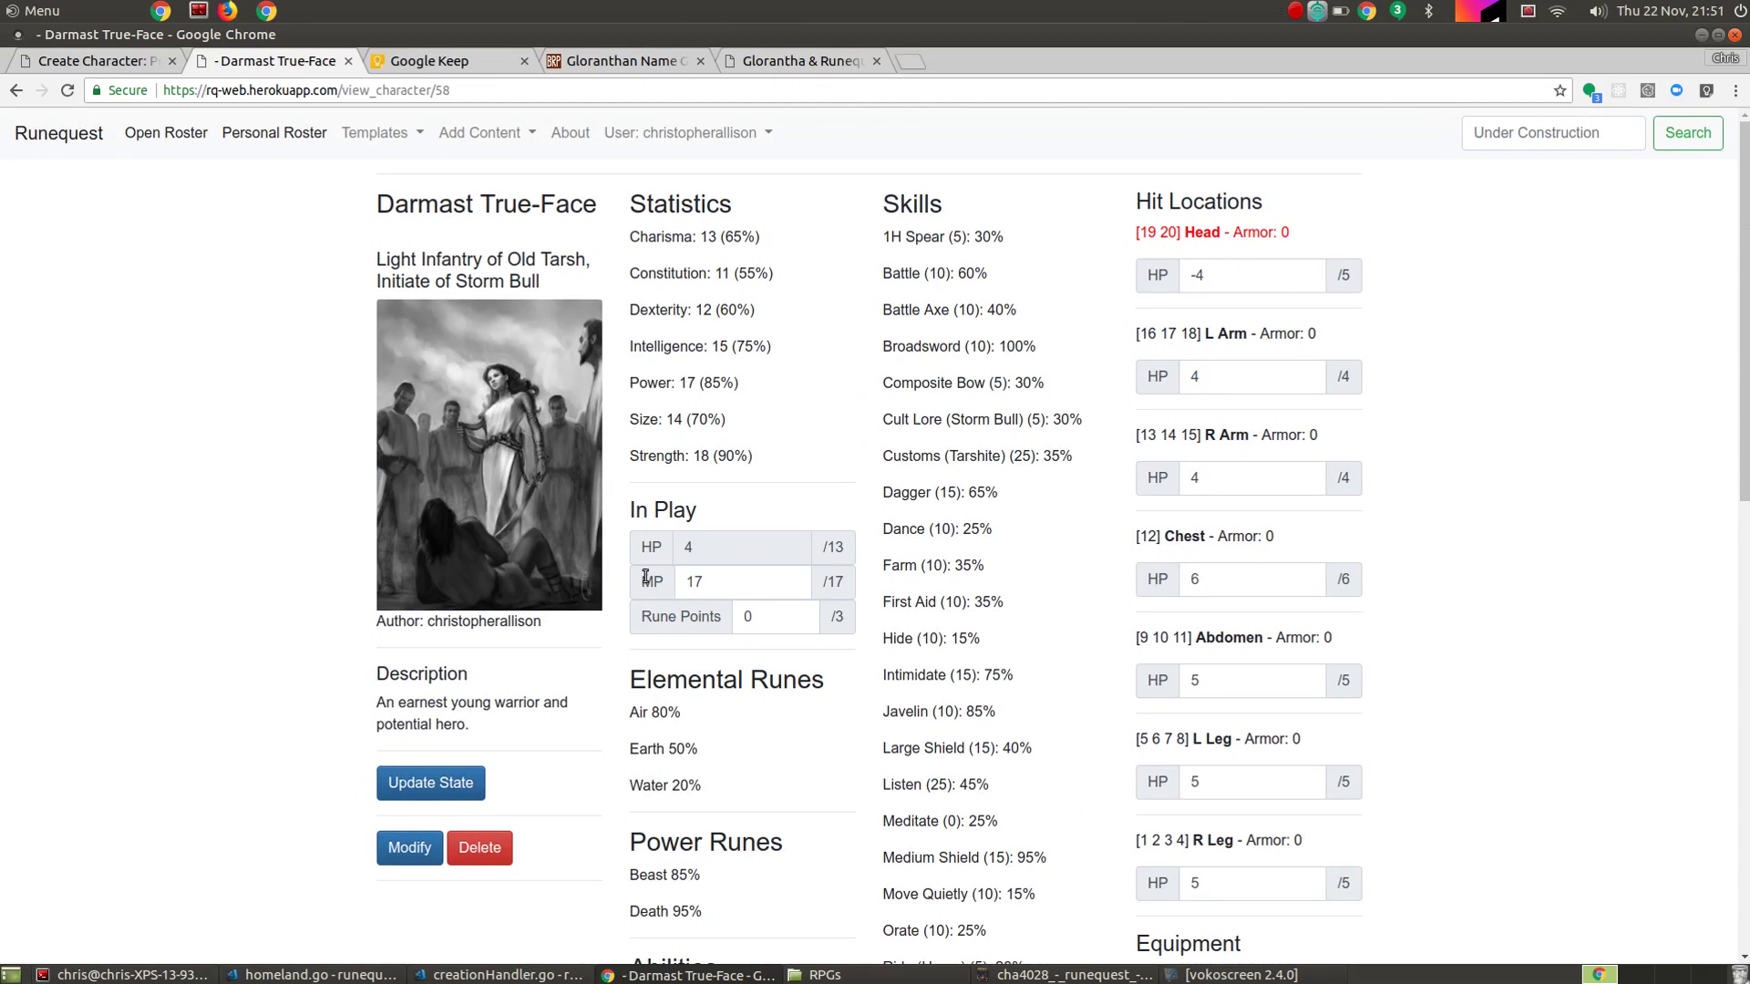
{"action": "left_click", "coordinate": [722, 590]}
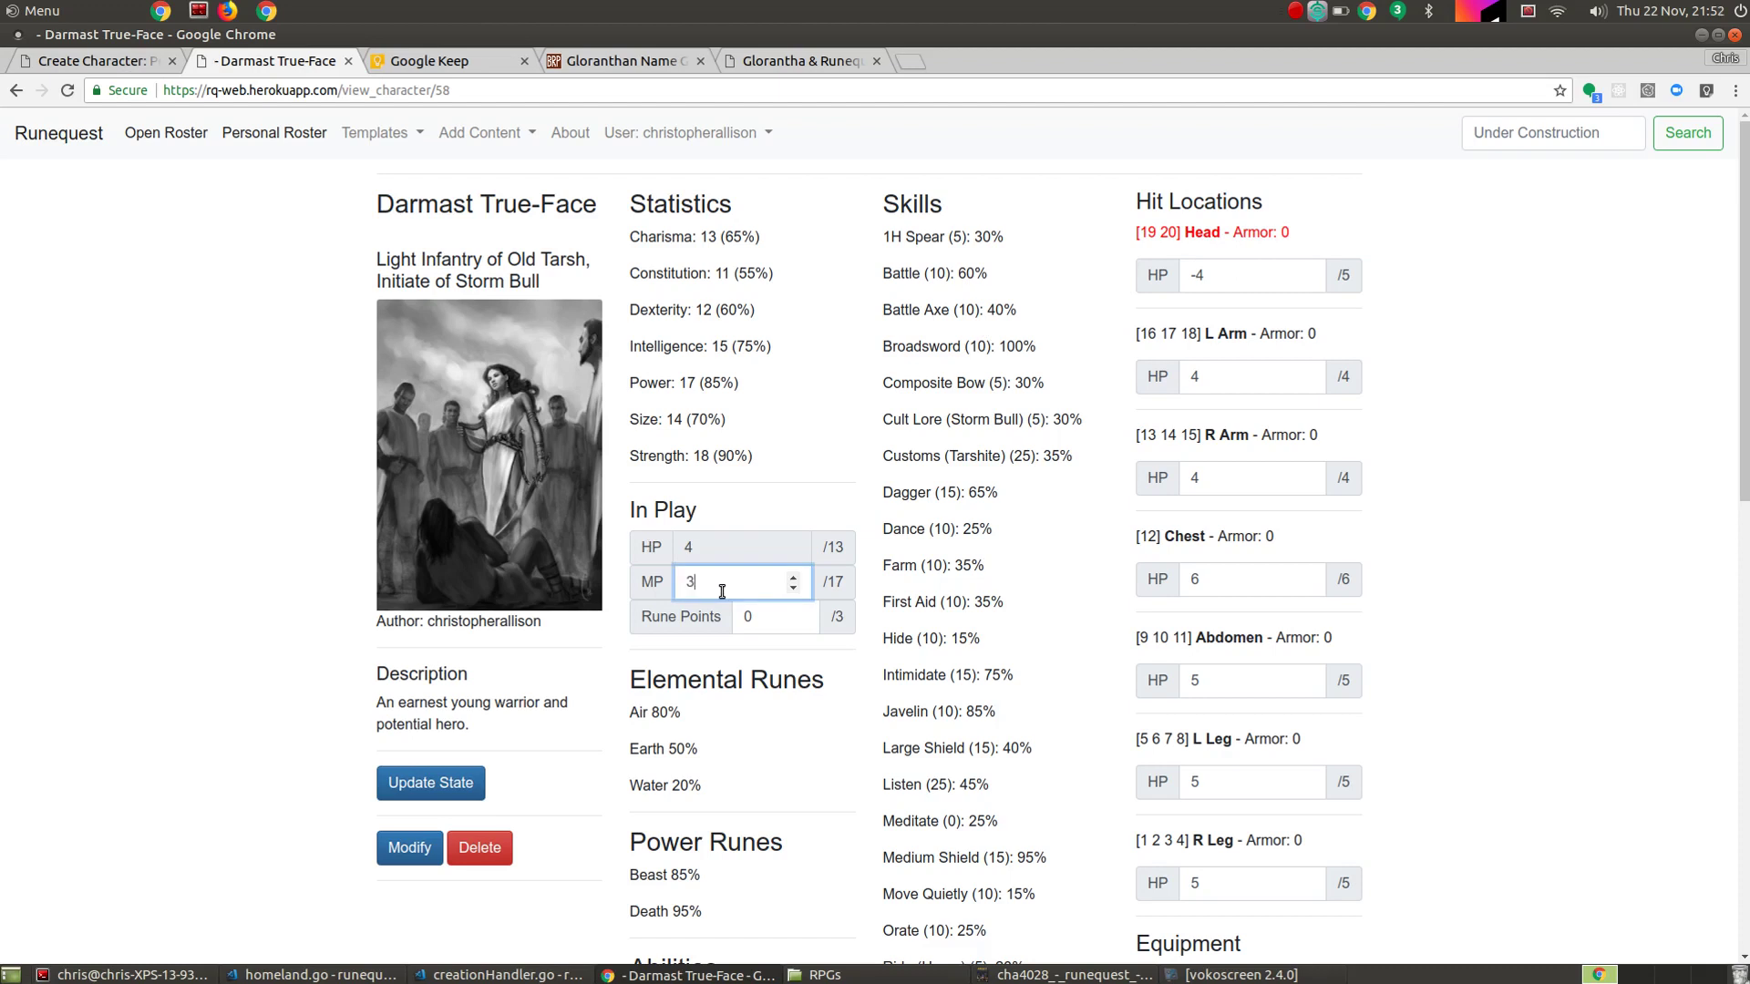
{"action": "type", "text": "3"}
{"action": "left_click", "coordinate": [428, 781]}
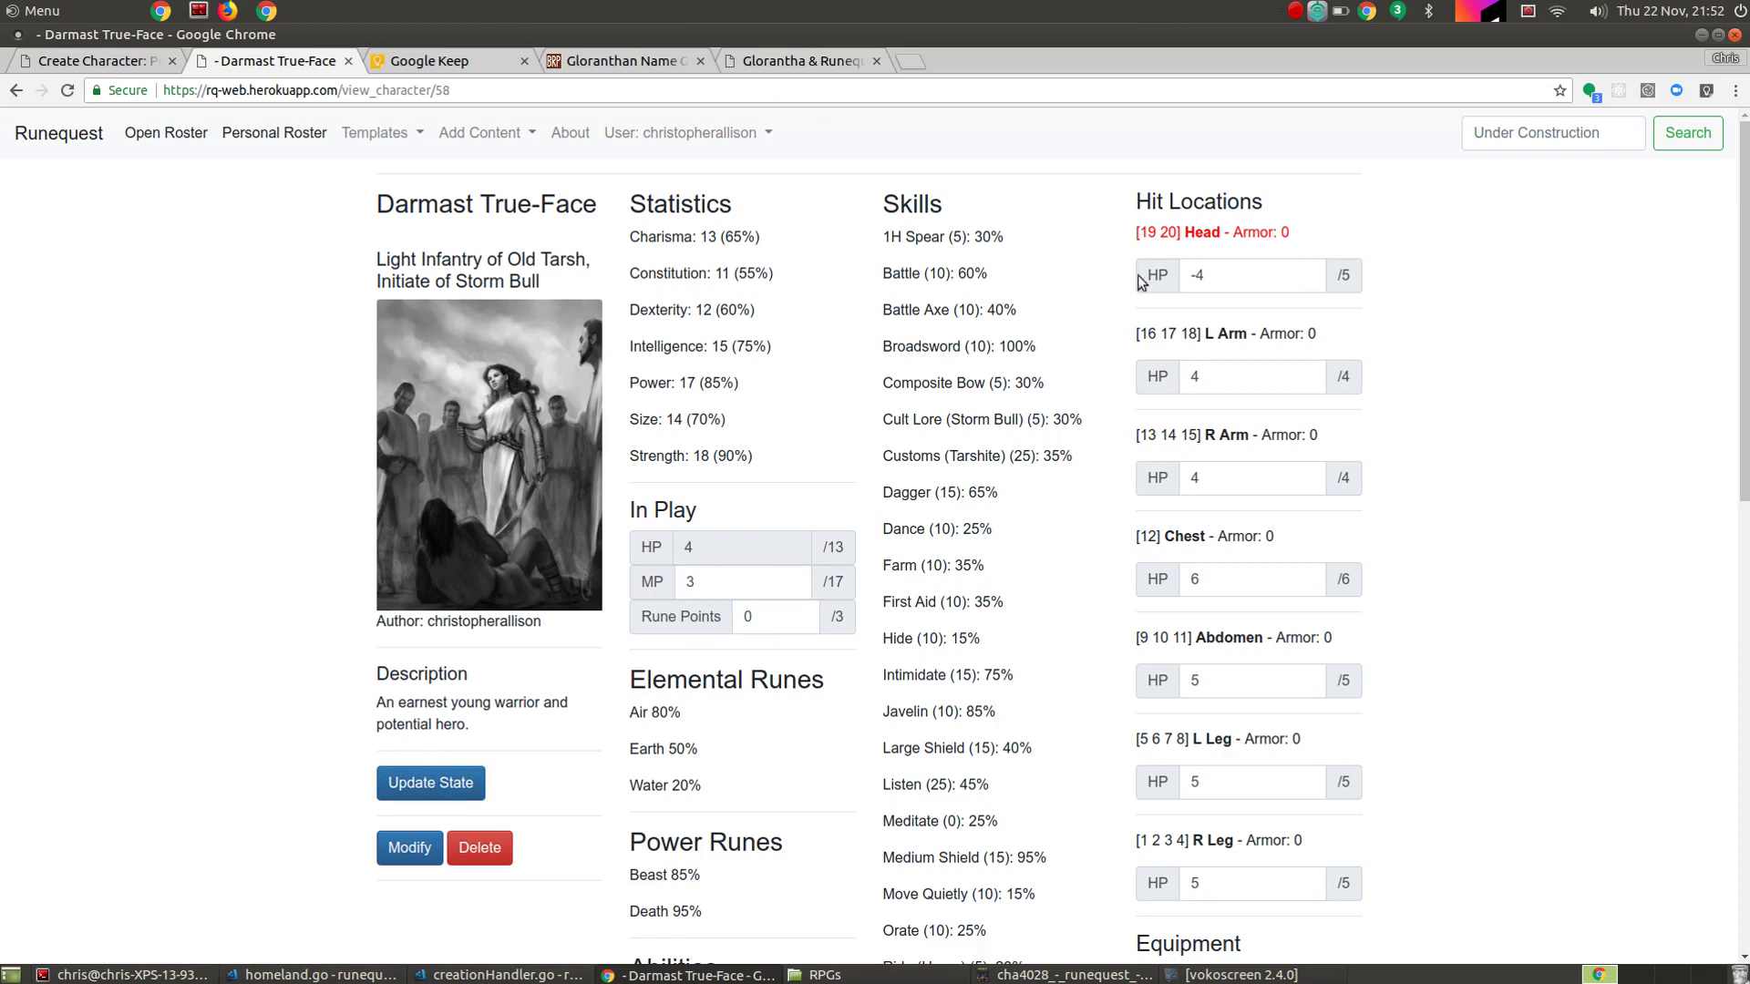
Set Head hit points to 1 and both arms to -8.
{"action": "left_click", "coordinate": [1241, 285]}
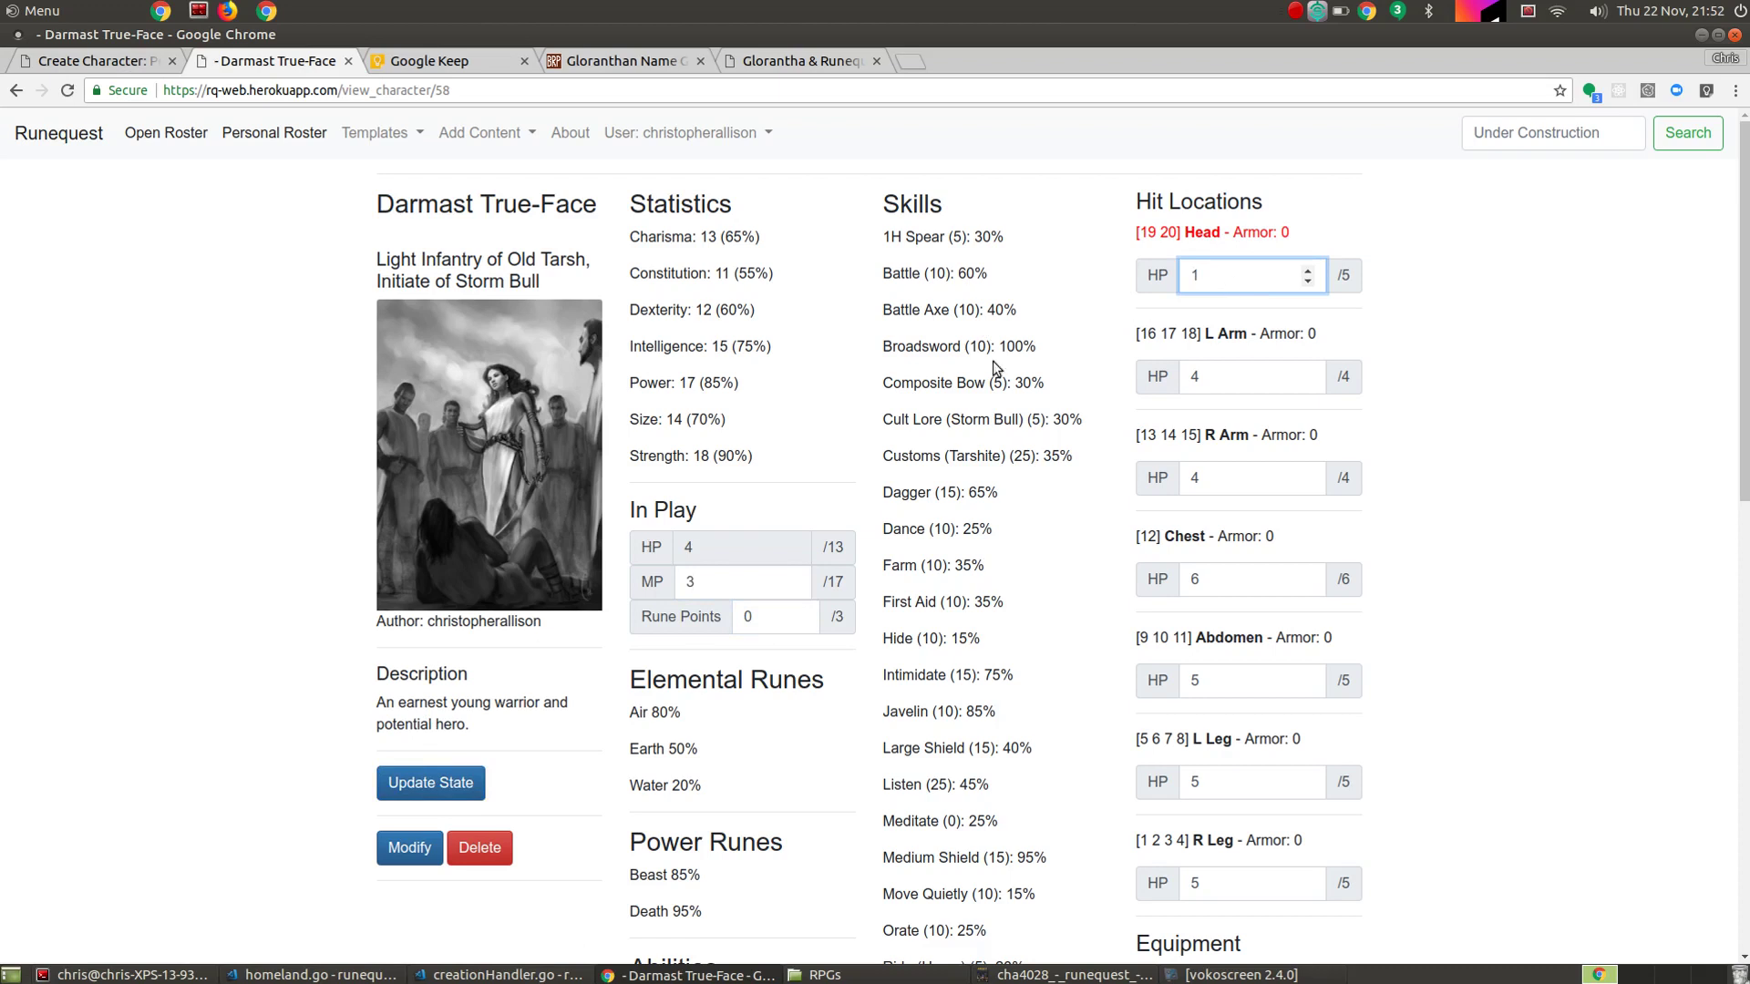
{"action": "left_click", "coordinate": [434, 784]}
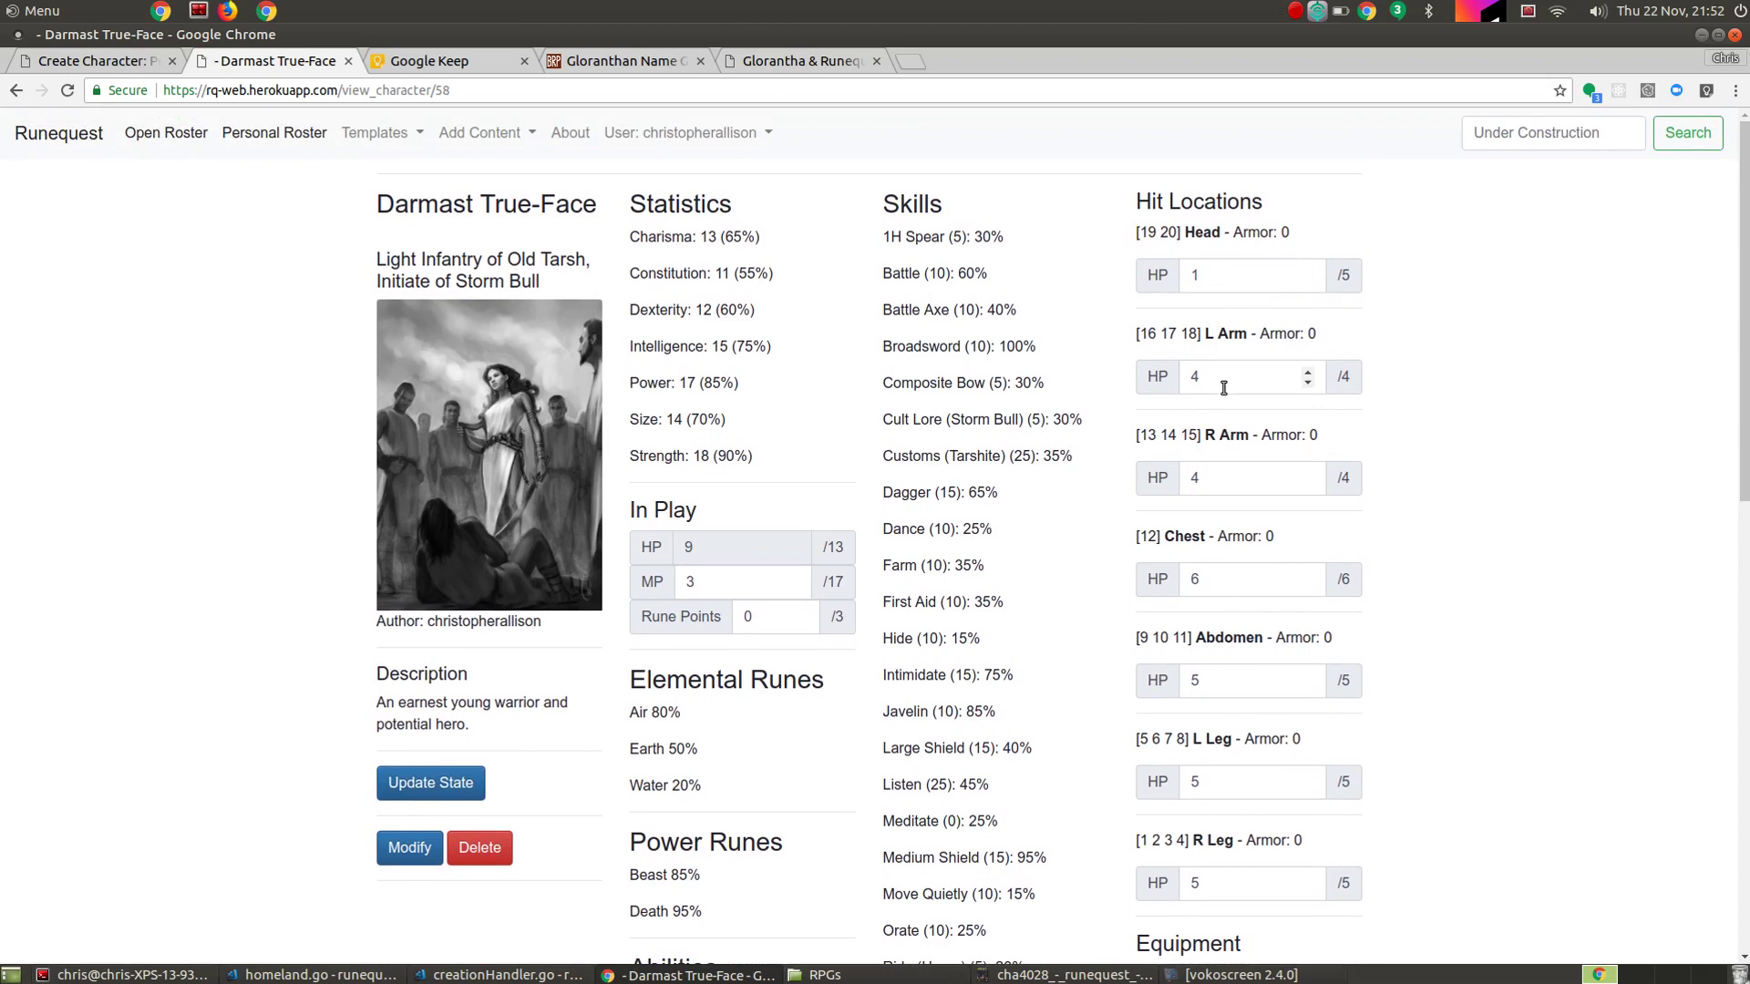
{"action": "left_click", "coordinate": [1221, 376]}
{"action": "type", "text": "-8"}
{"action": "key", "text": "Tab"}
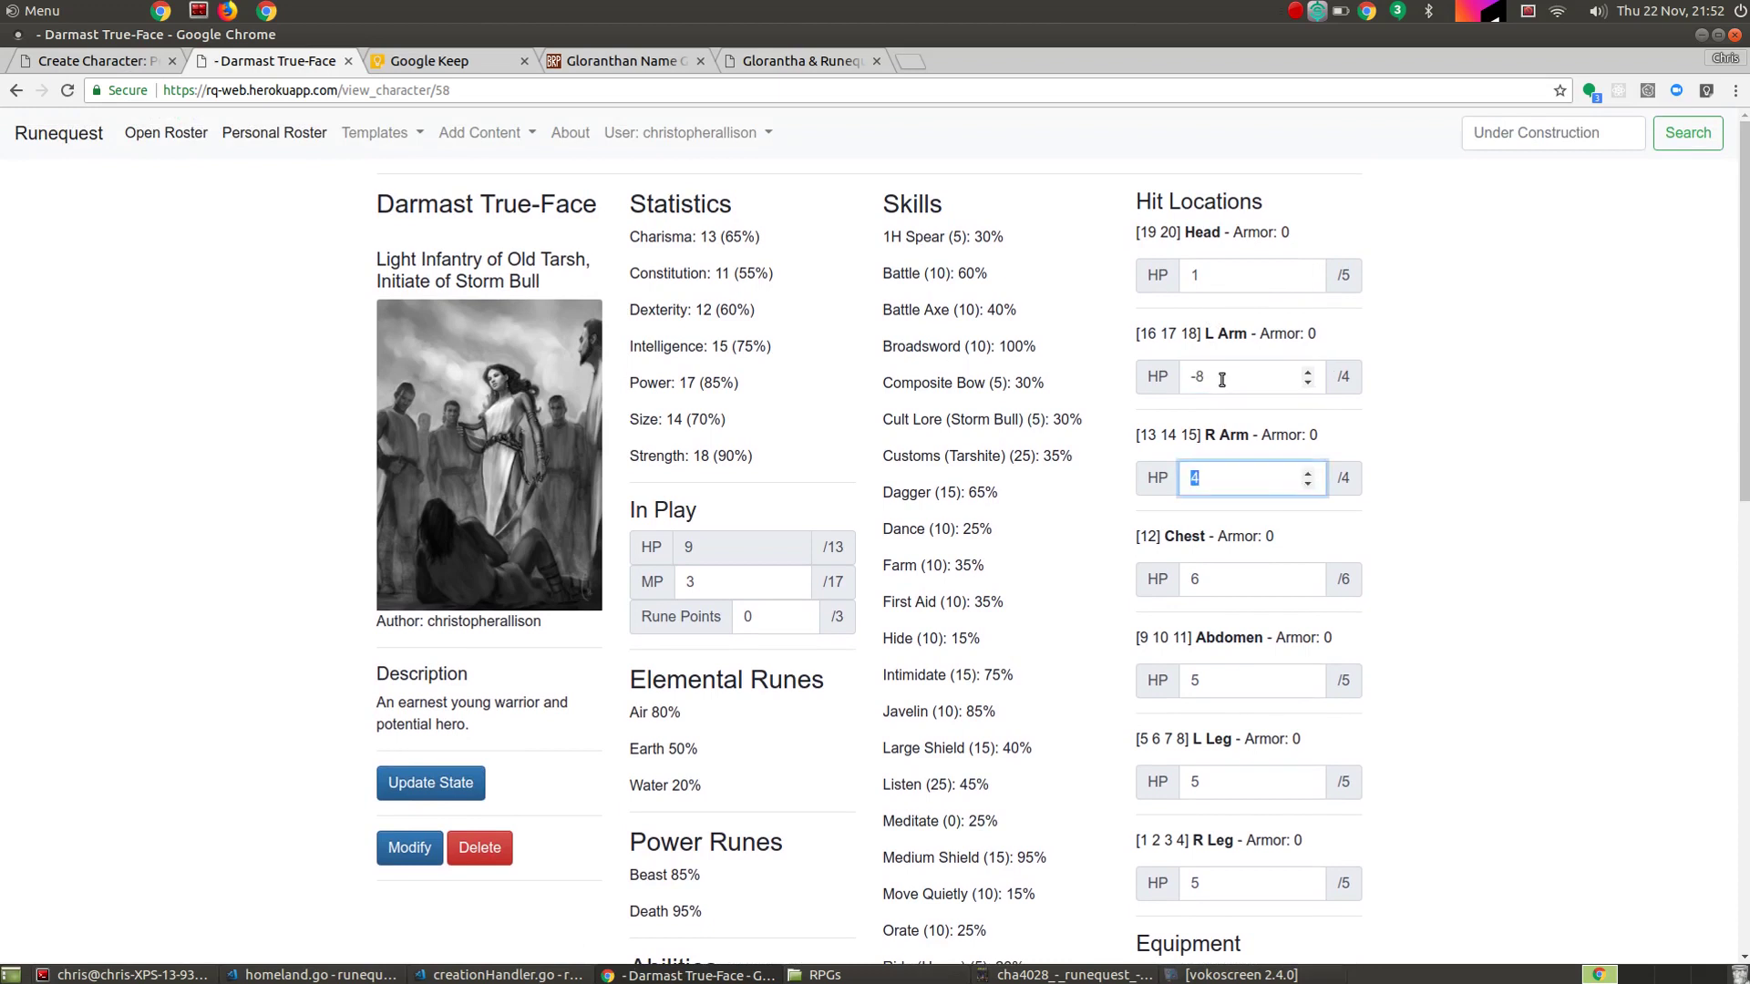
{"action": "key", "text": "Tab"}
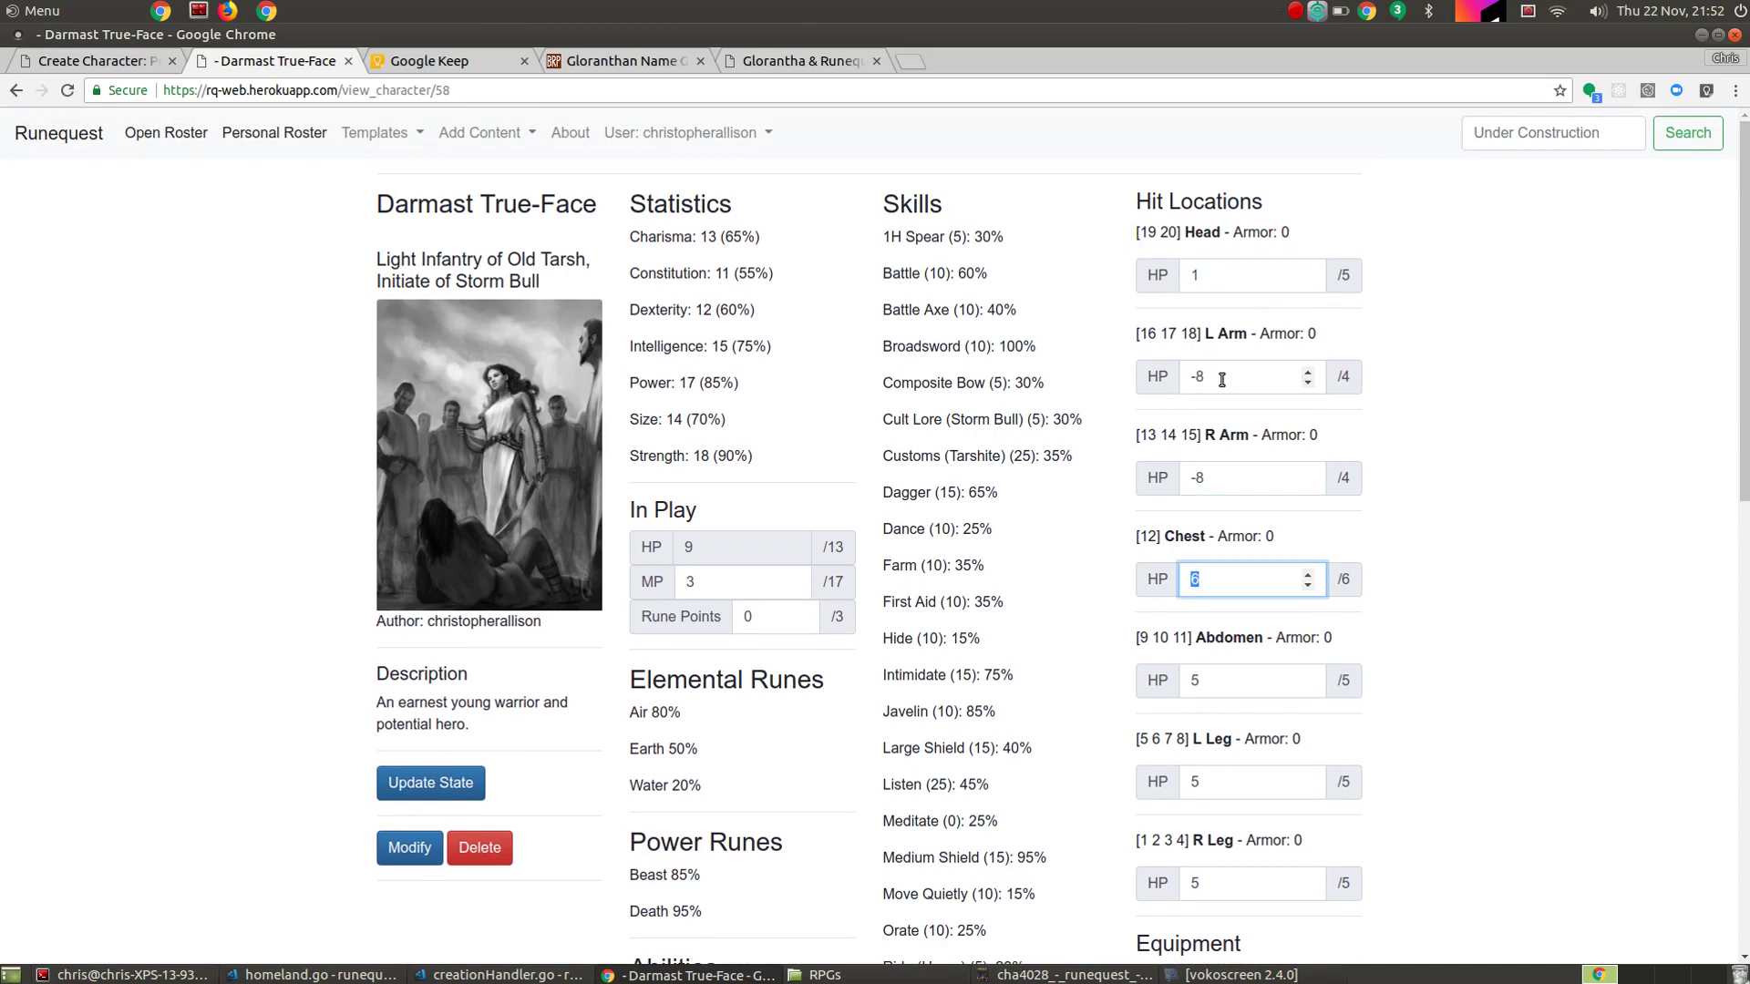
{"action": "left_click", "coordinate": [412, 791]}
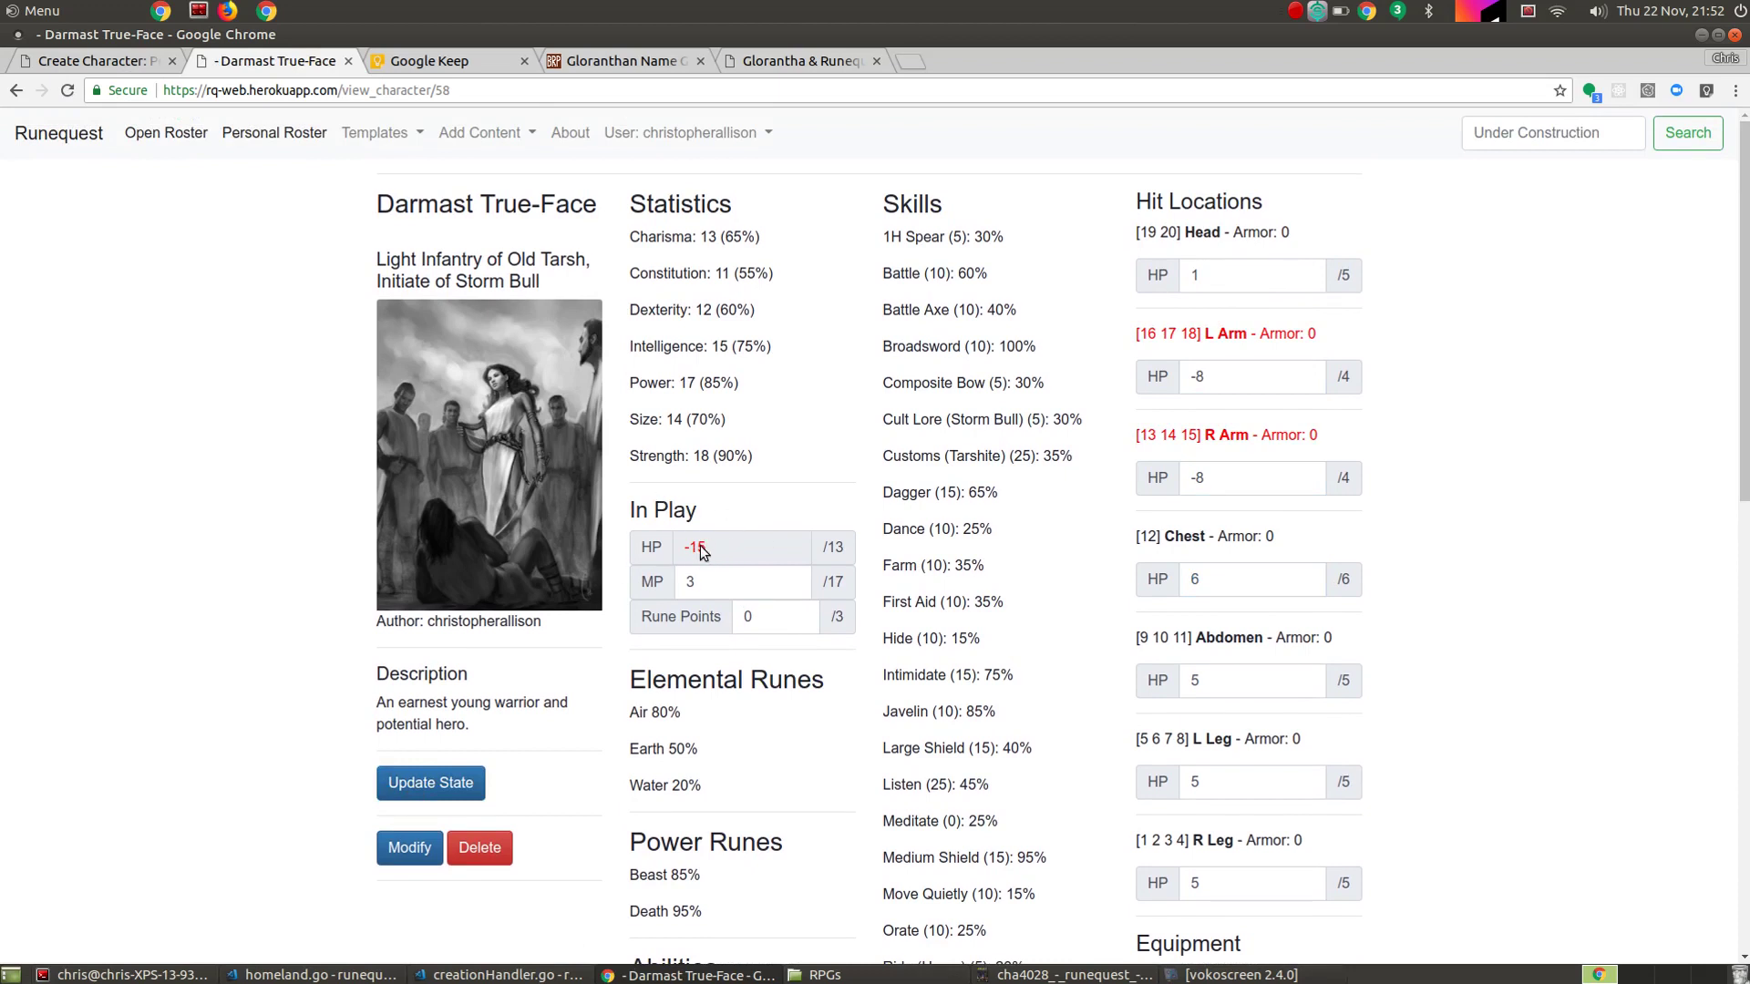
Set the Rune Points in play to 3 and save the state.
{"action": "scroll", "coordinate": [965, 605], "scroll_direction": "down", "scroll_amount": 3}
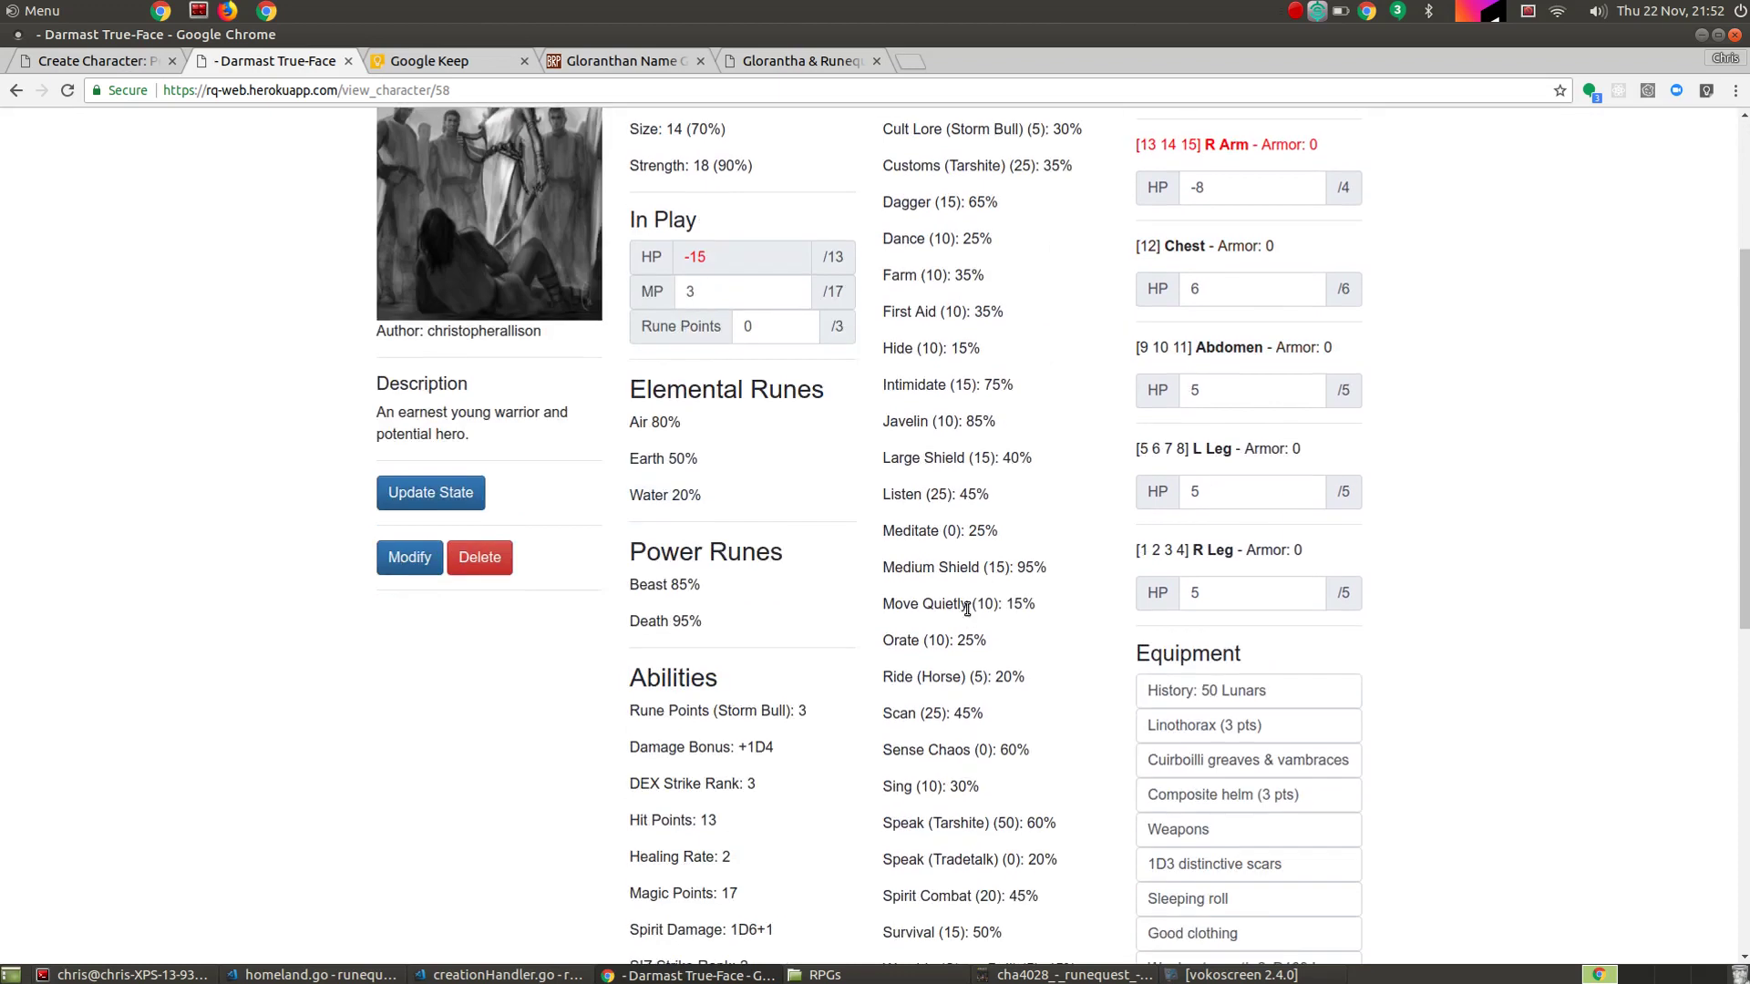
{"action": "scroll", "coordinate": [967, 608], "scroll_direction": "up", "scroll_amount": 3}
{"action": "left_click", "coordinate": [785, 614]}
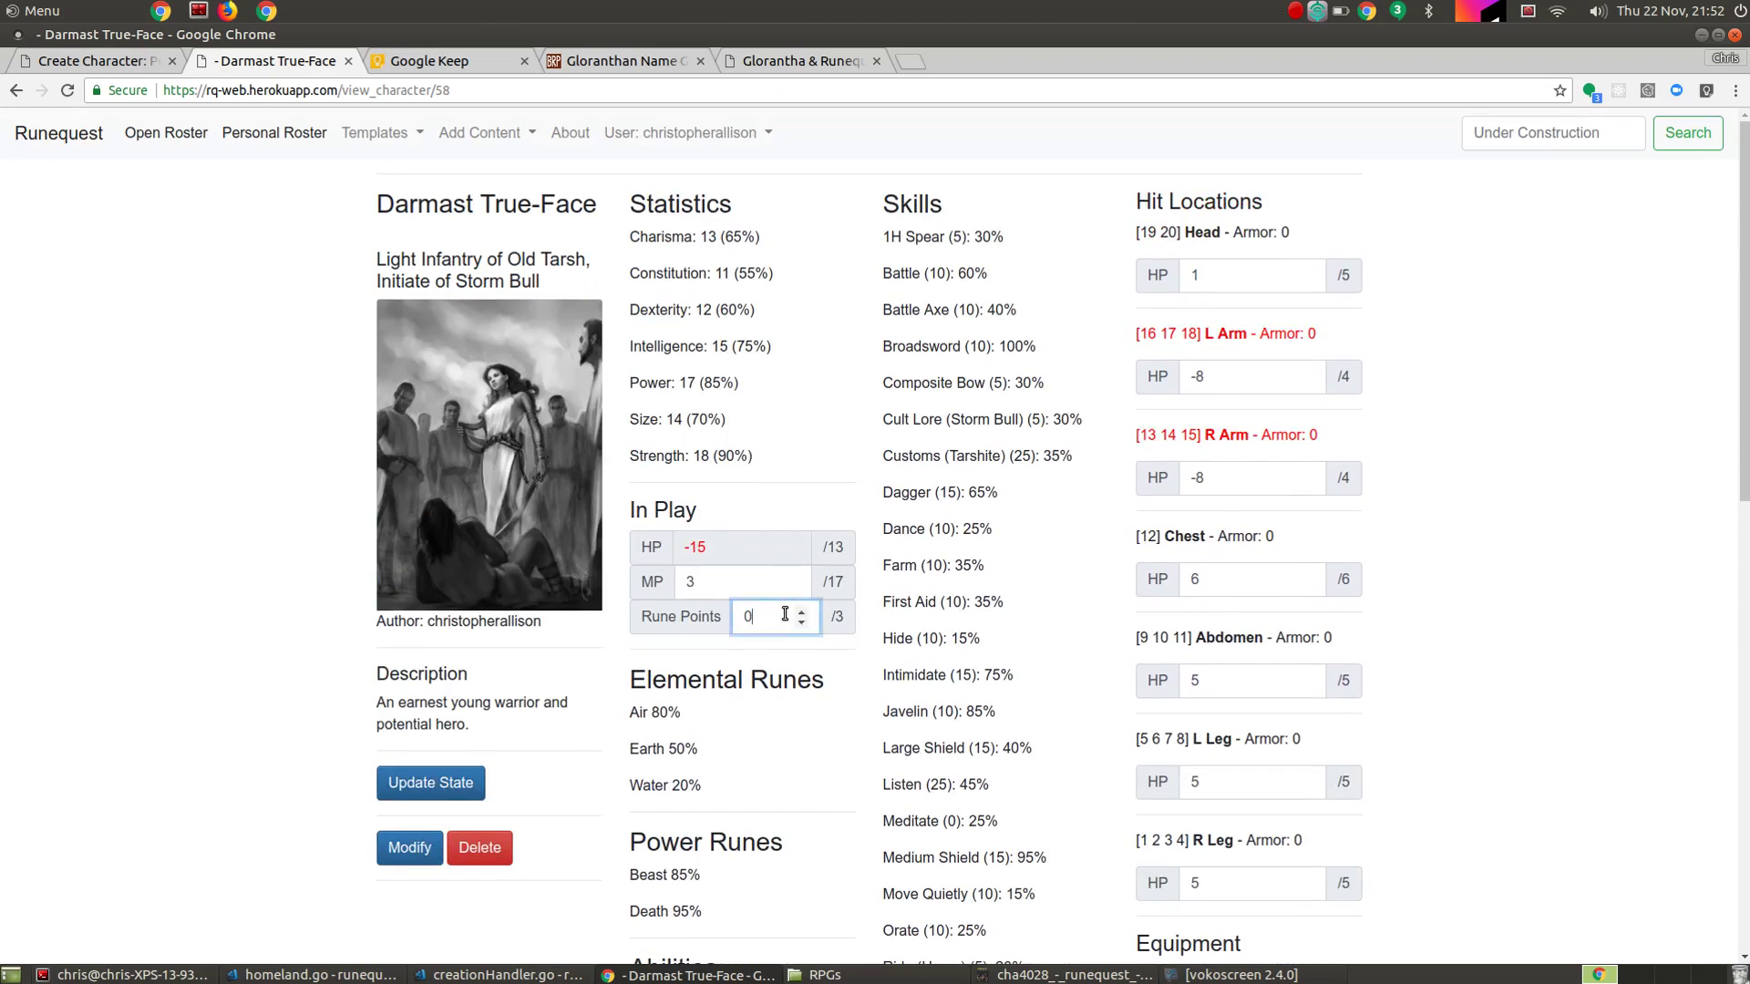
{"action": "type", "text": "3"}
{"action": "key", "text": "Tab"}
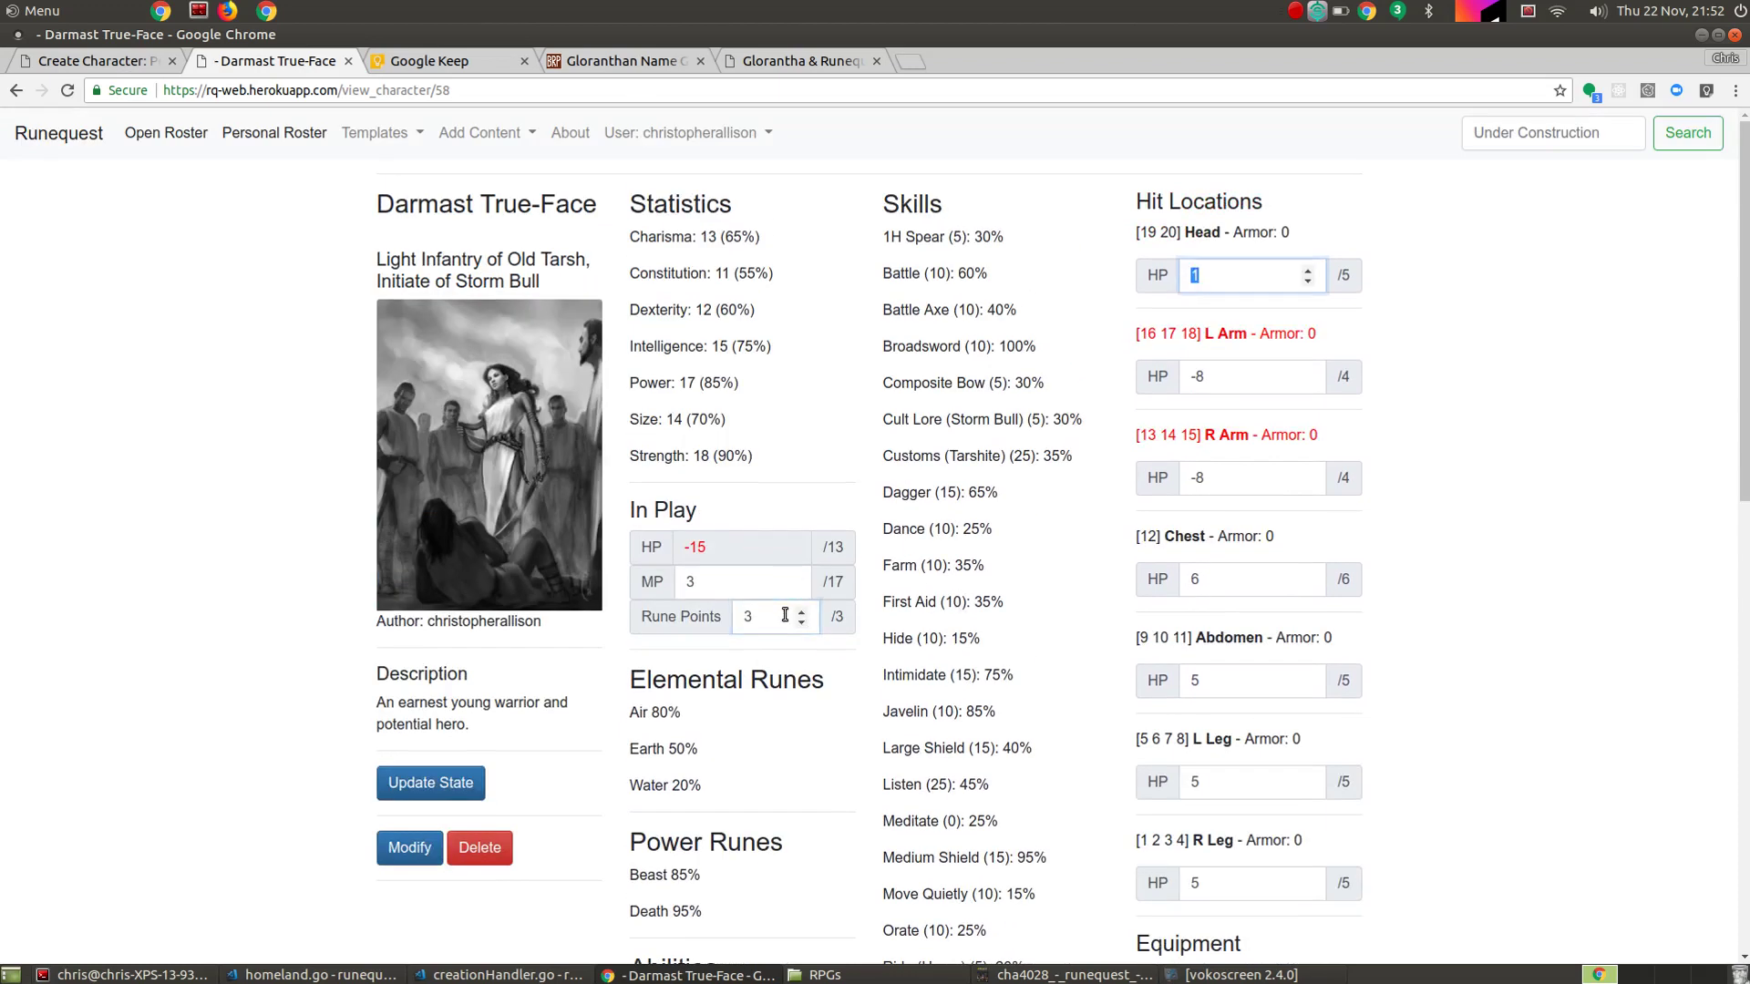
{"action": "left_click", "coordinate": [407, 784]}
{"action": "scroll", "coordinate": [972, 529], "scroll_direction": "down", "scroll_amount": 10}
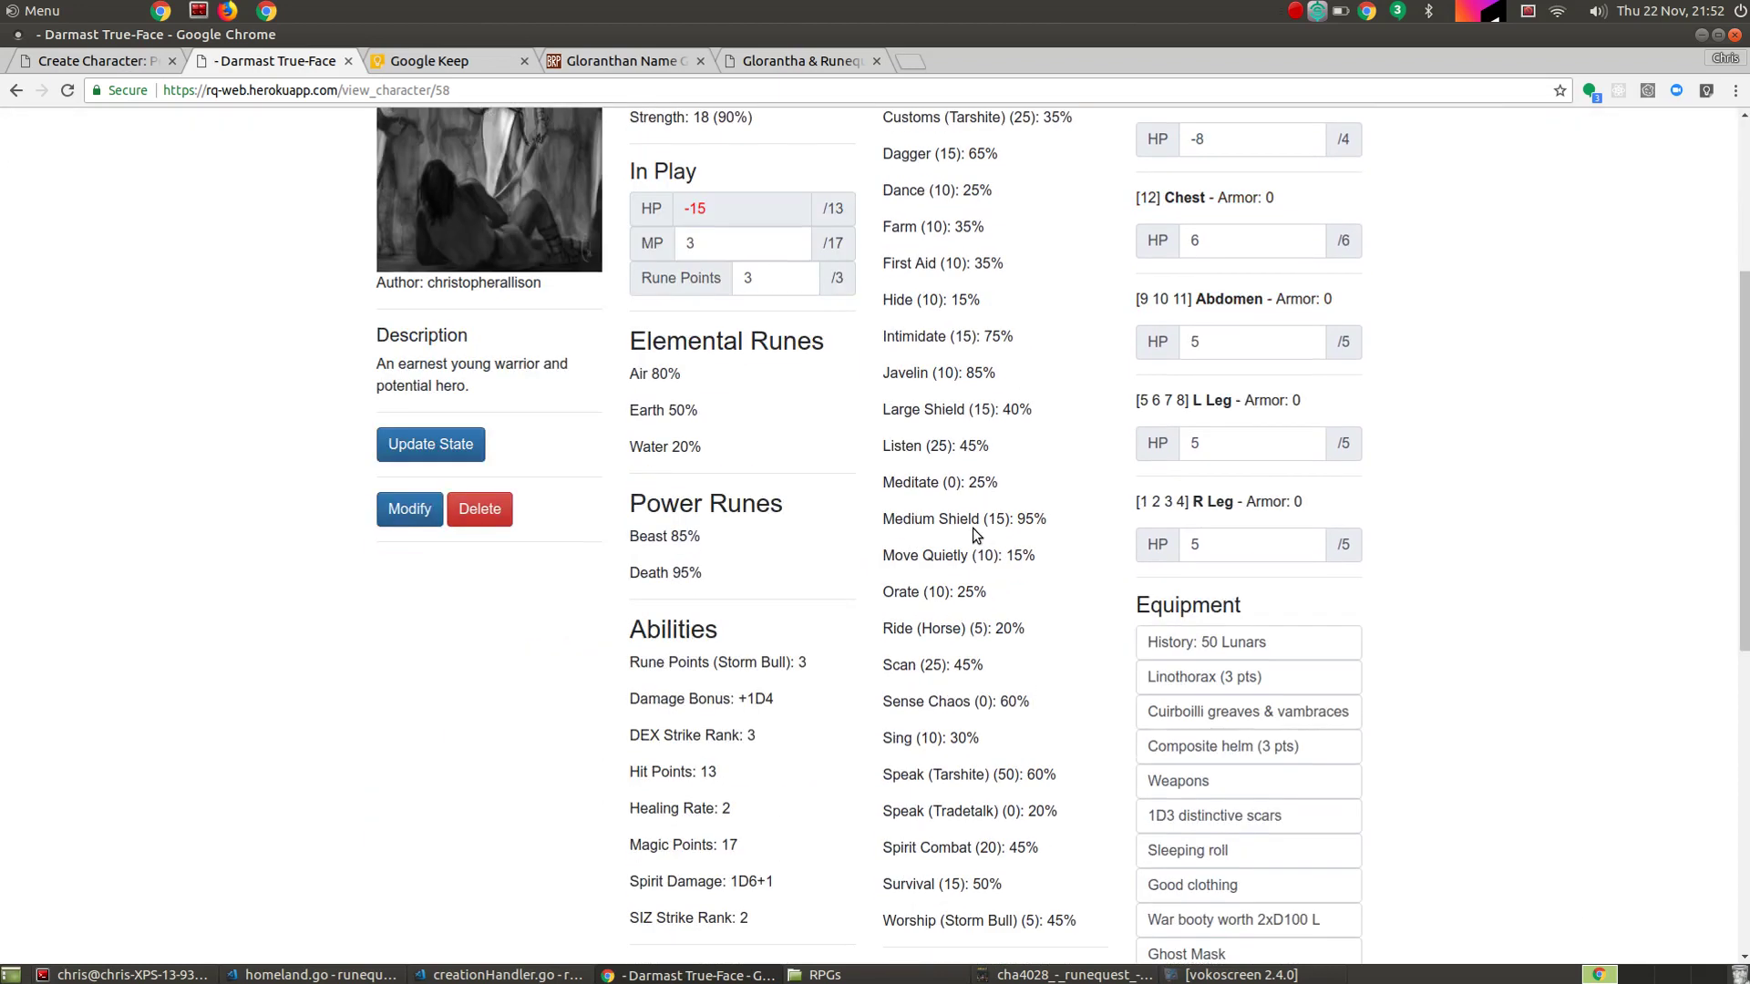
{"action": "scroll", "coordinate": [971, 539], "scroll_direction": "up", "scroll_amount": 10}
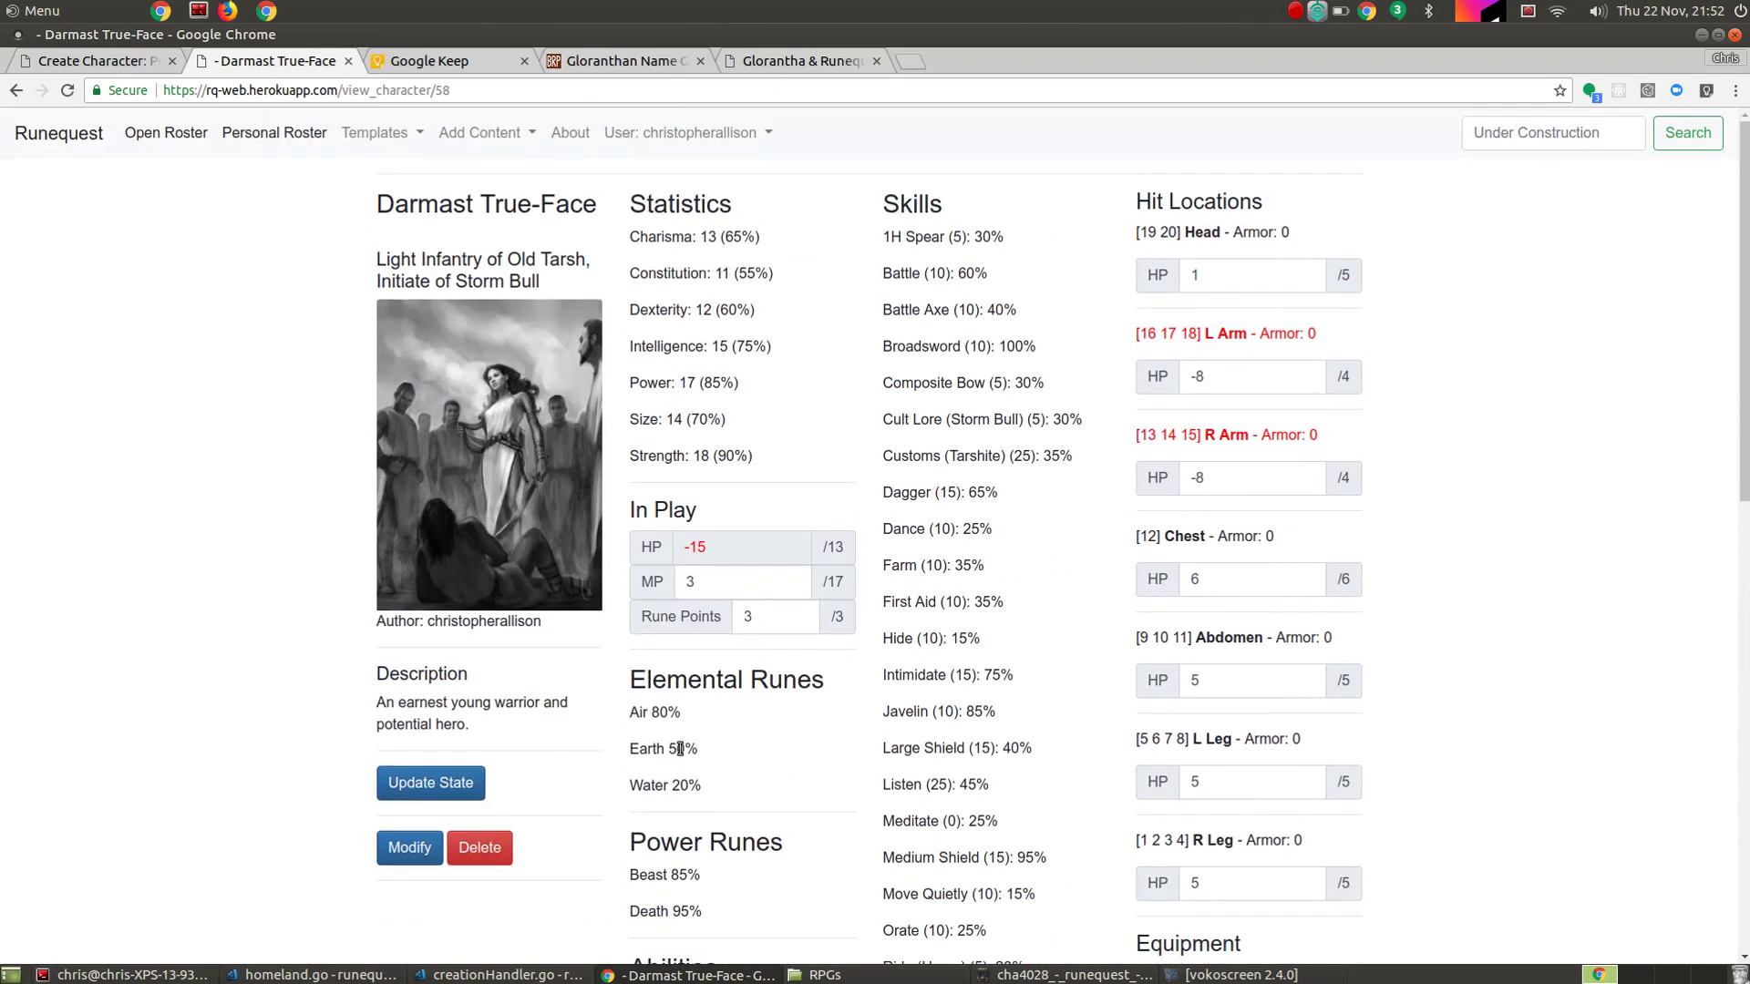
Open Darmast's Modify Character form and begin replacing the Event description.
{"action": "left_click", "coordinate": [413, 851]}
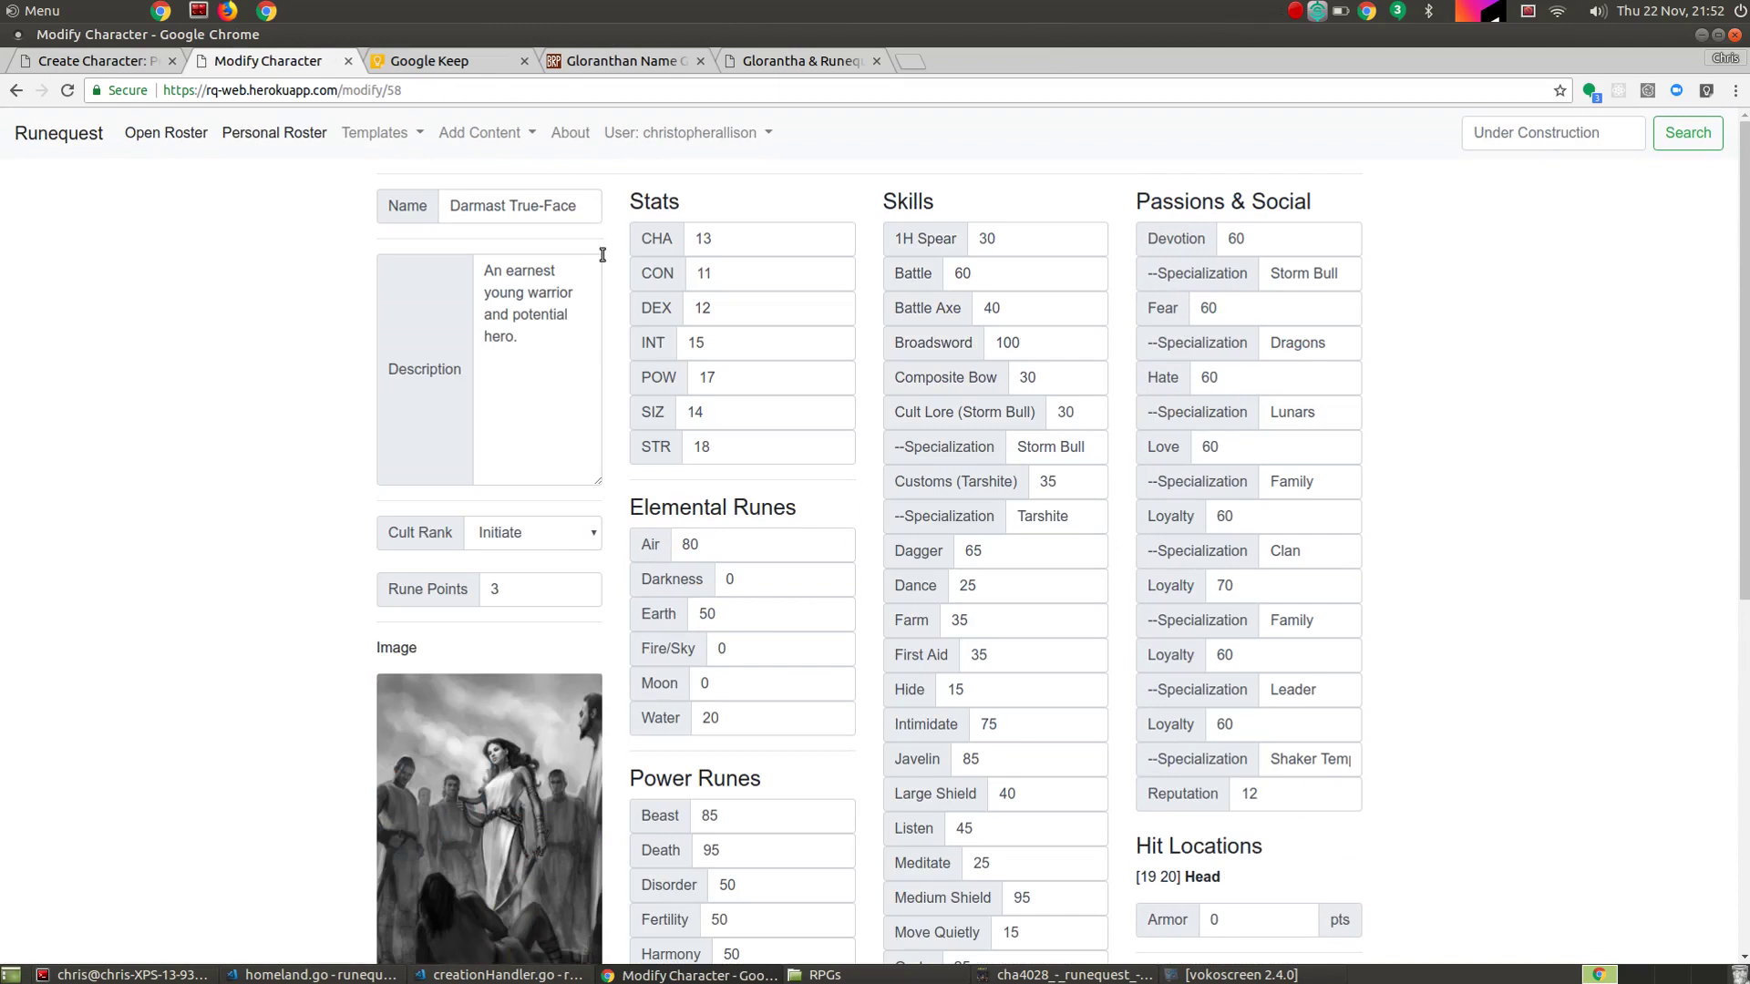
{"action": "left_click", "coordinate": [756, 240]}
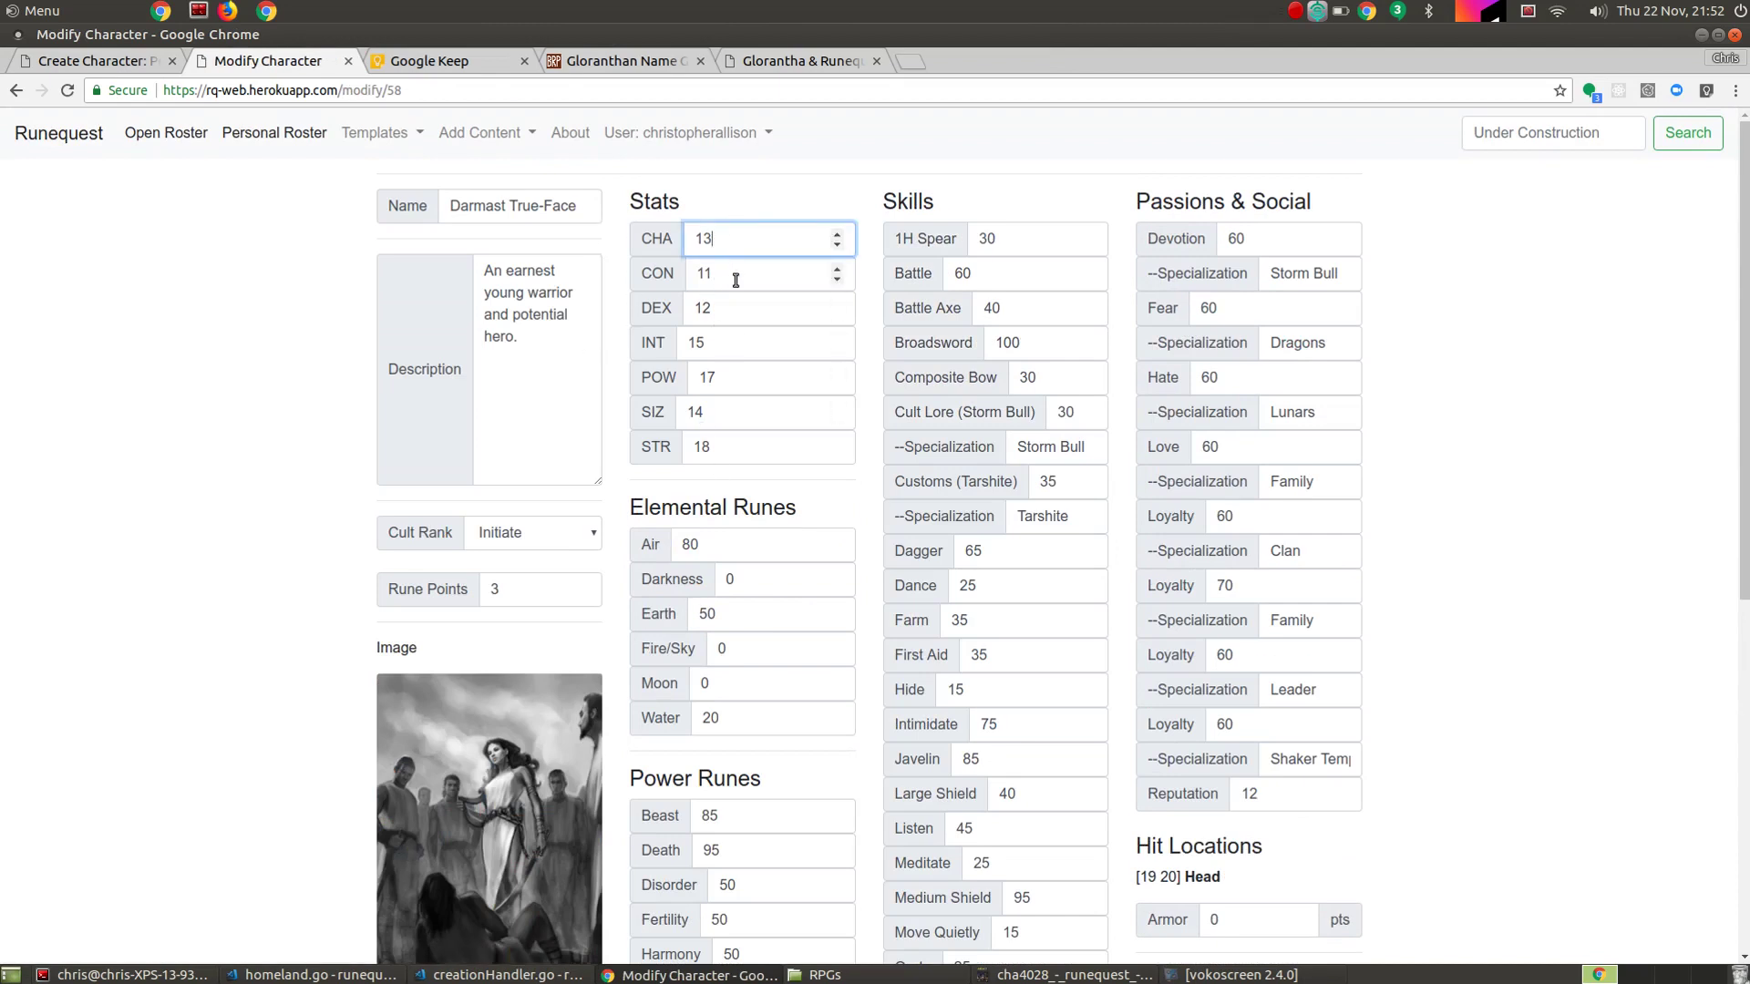
{"action": "scroll", "coordinate": [736, 280], "scroll_direction": "down", "scroll_amount": 10}
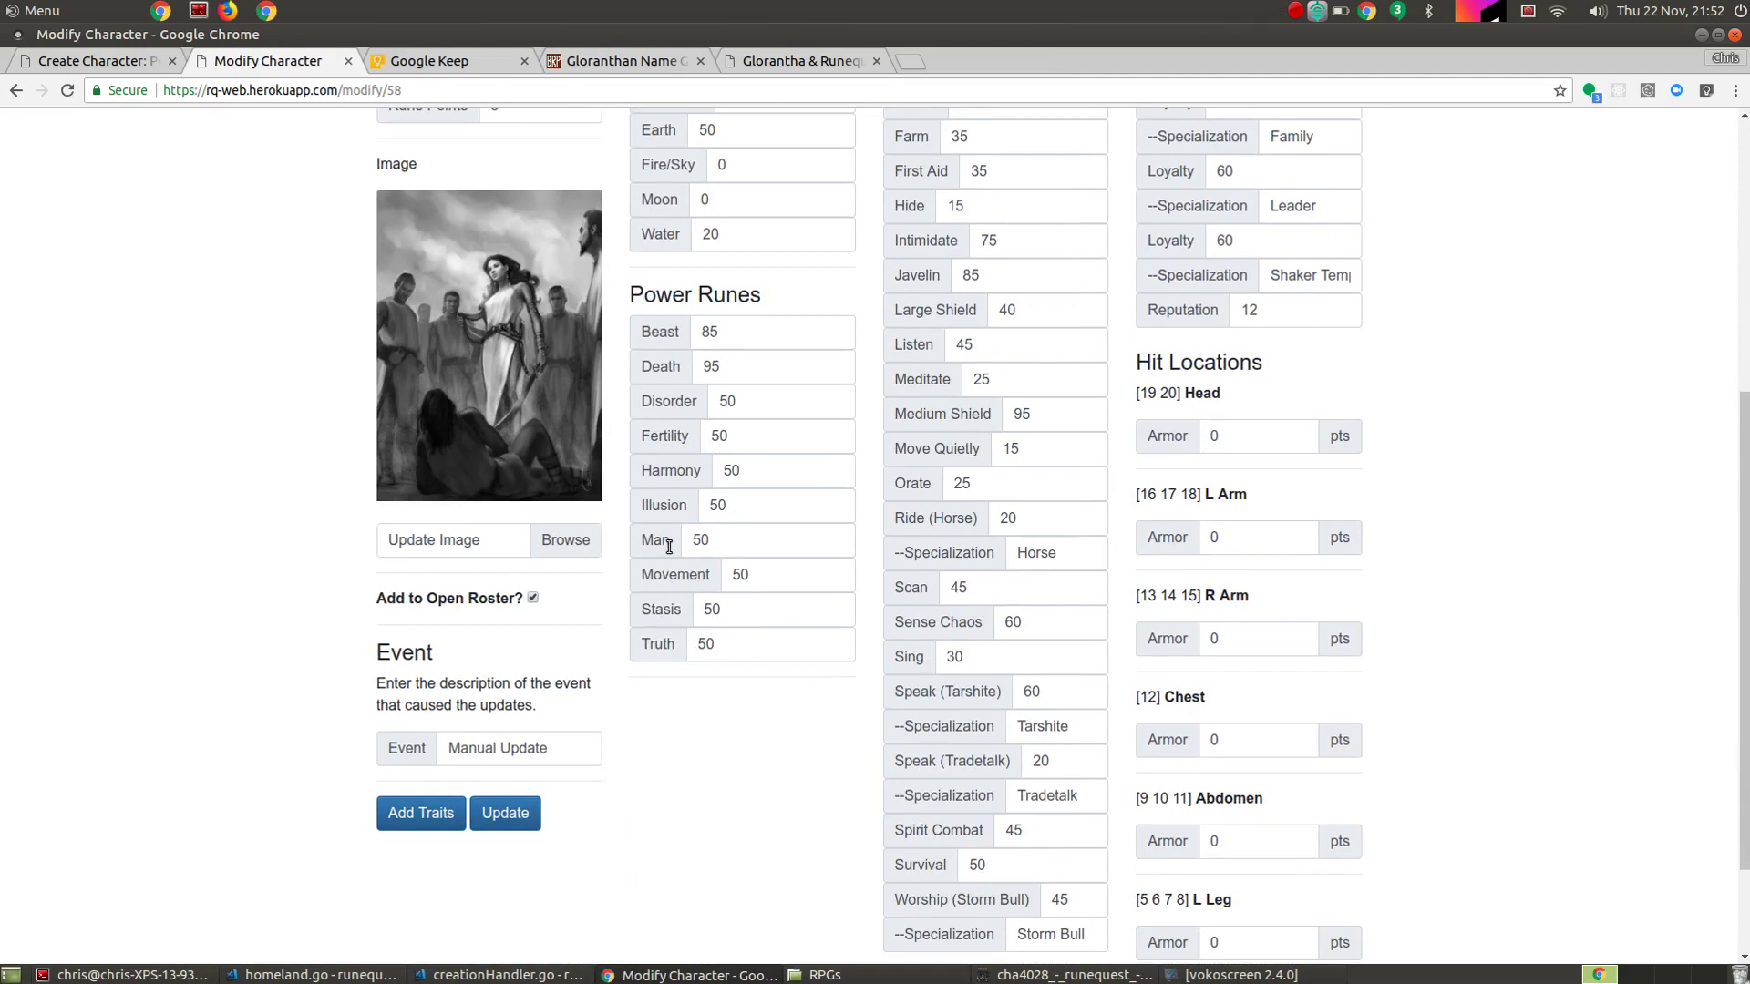
{"action": "scroll", "coordinate": [668, 544], "scroll_direction": "up", "scroll_amount": 10}
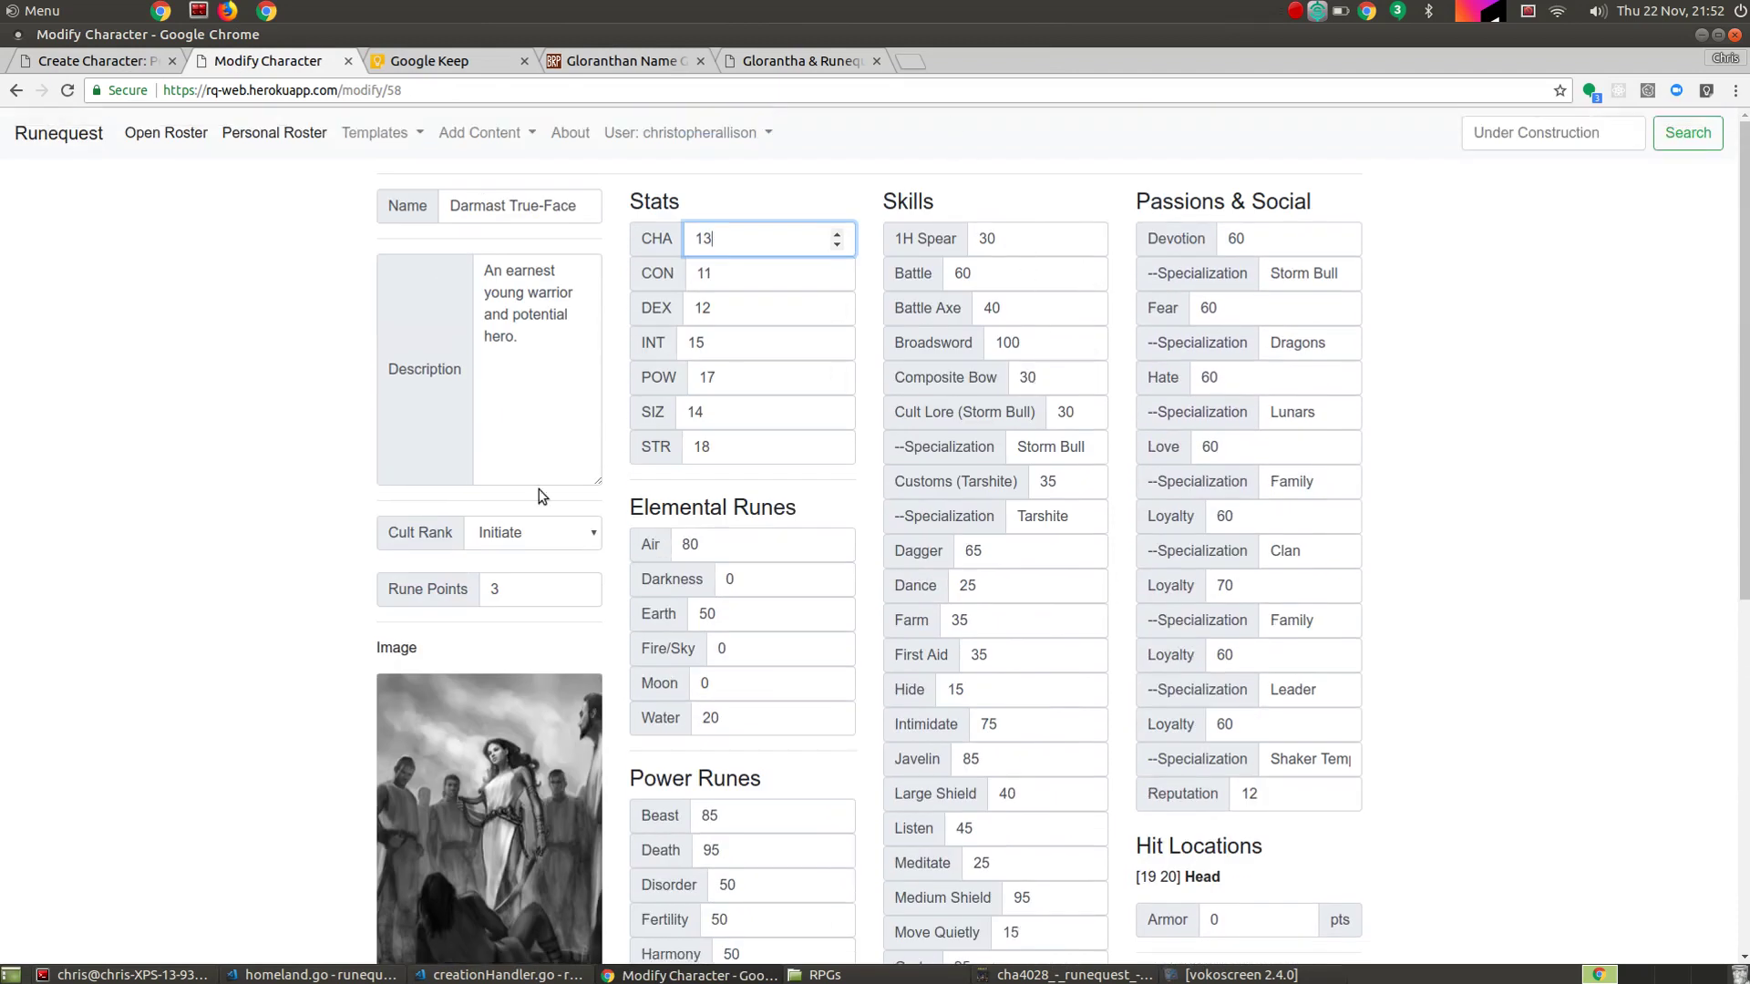
{"action": "scroll", "coordinate": [539, 485], "scroll_direction": "down", "scroll_amount": 8}
{"action": "scroll", "coordinate": [566, 729], "scroll_direction": "down", "scroll_amount": 3}
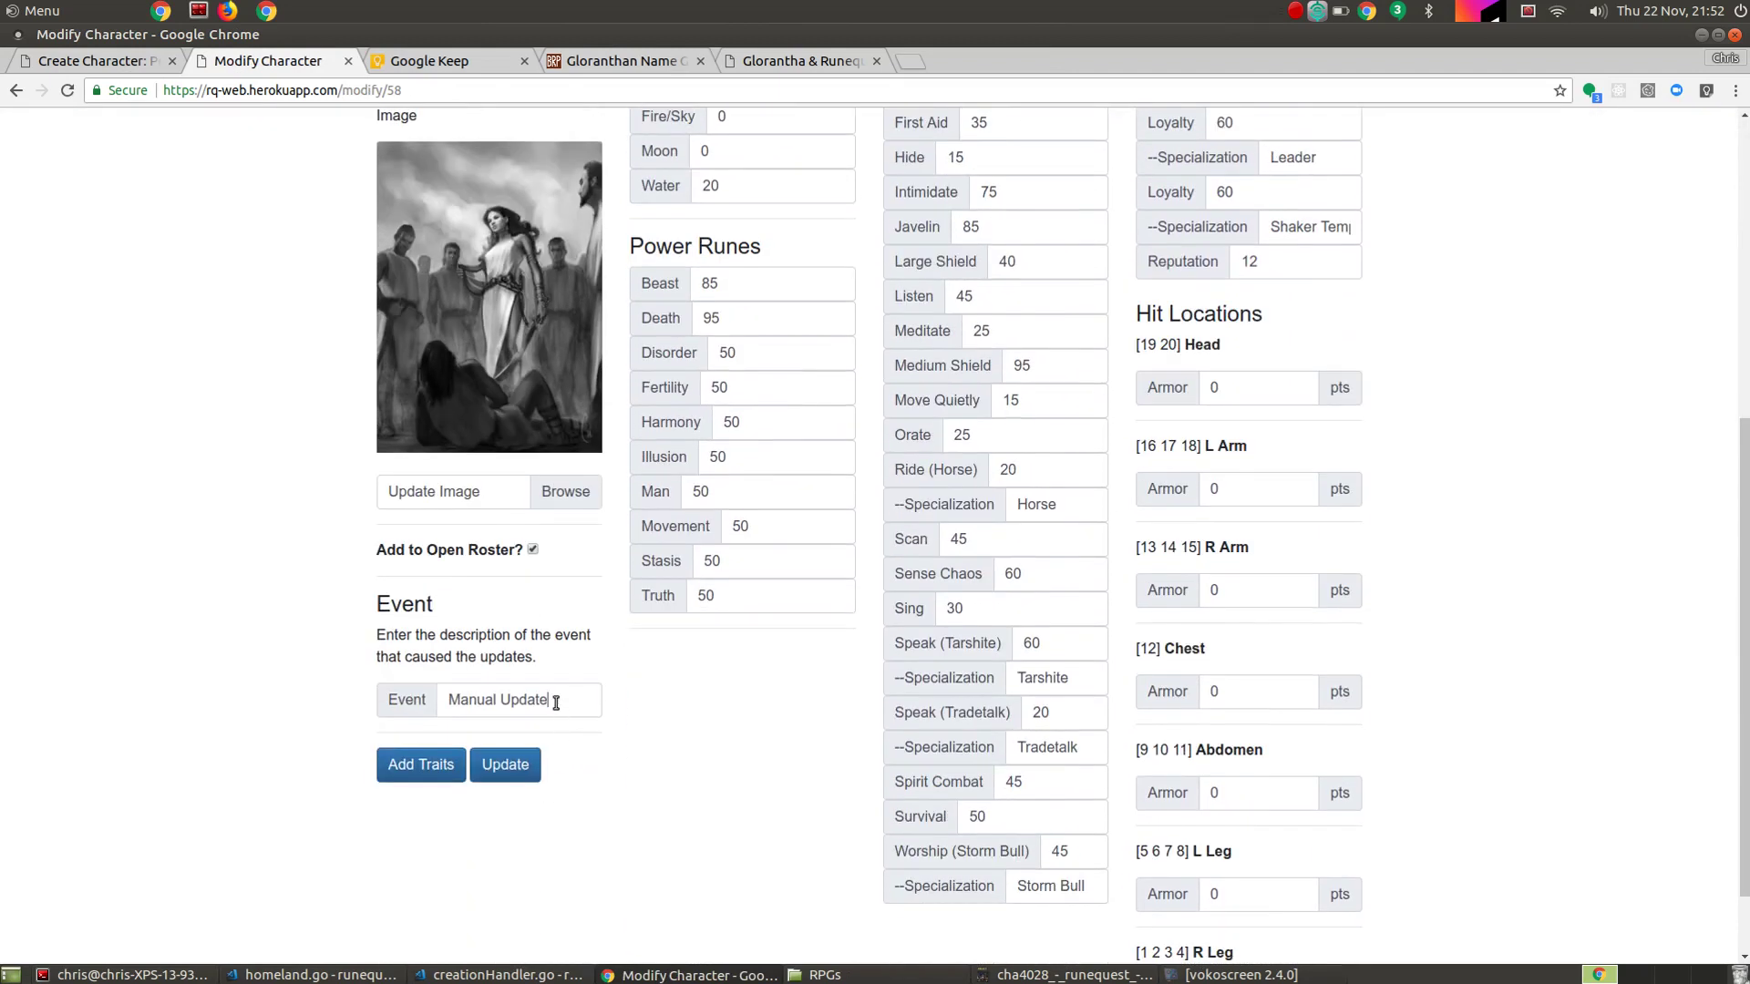
{"action": "triple_click", "coordinate": [556, 702]}
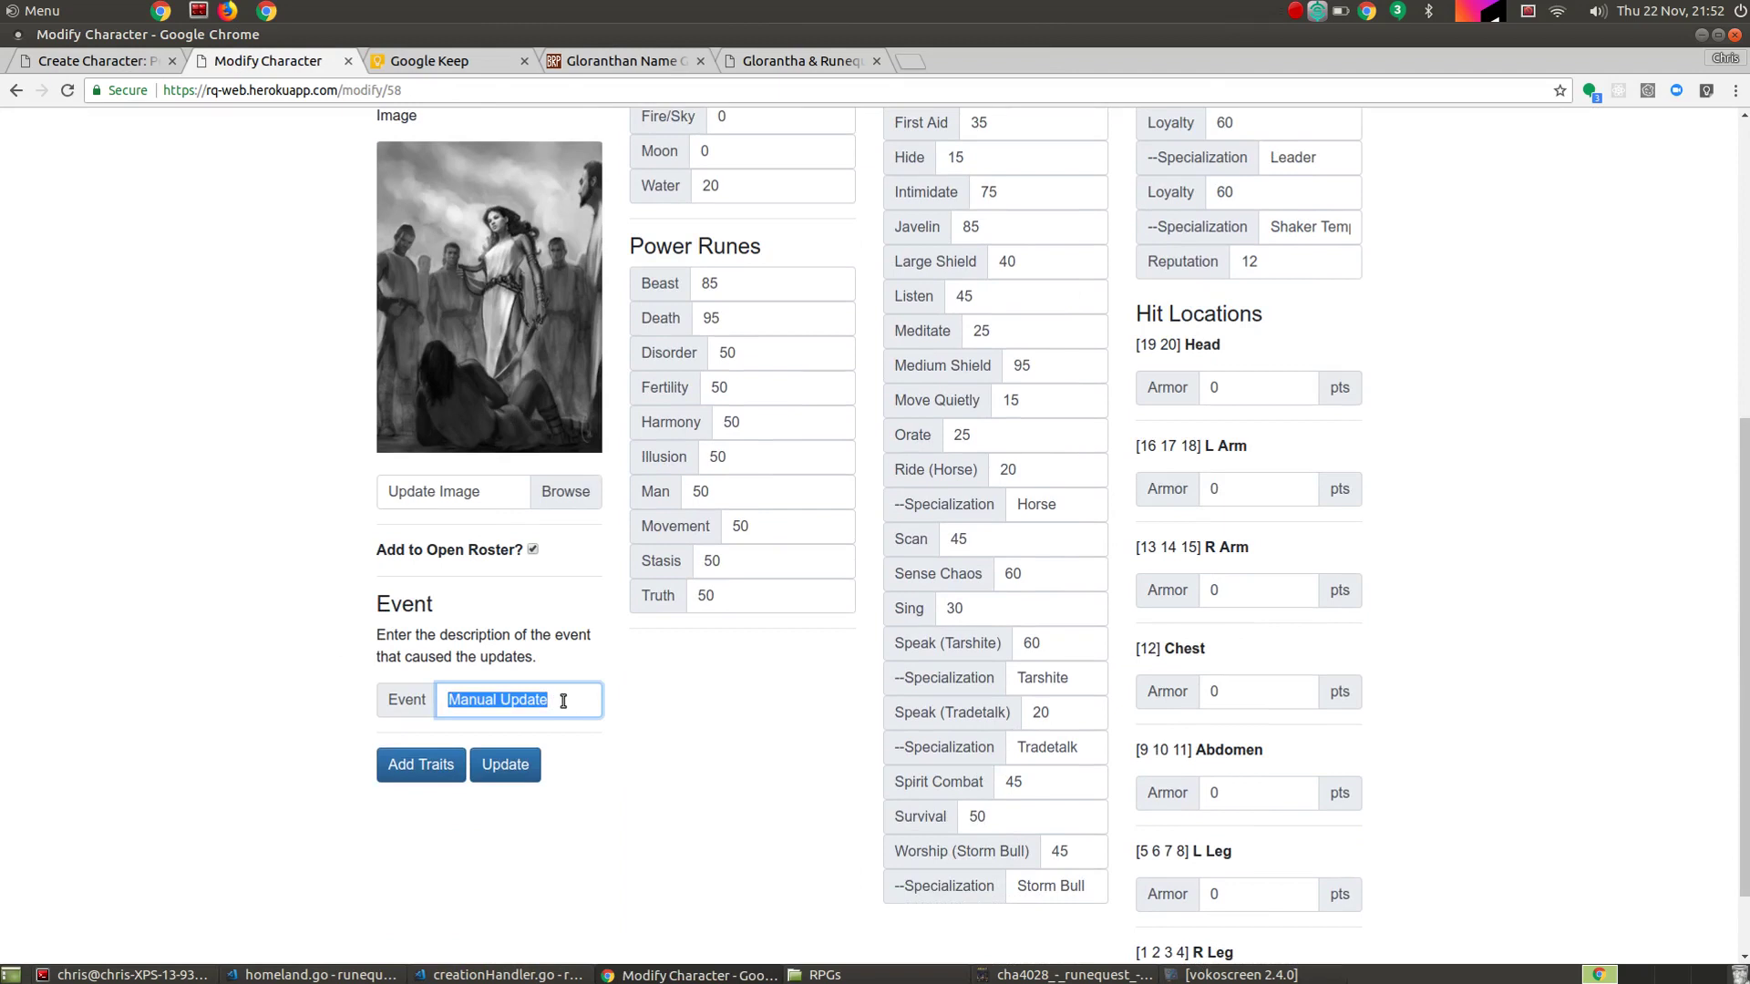
{"action": "type", "text": "Earth Season 1625"}
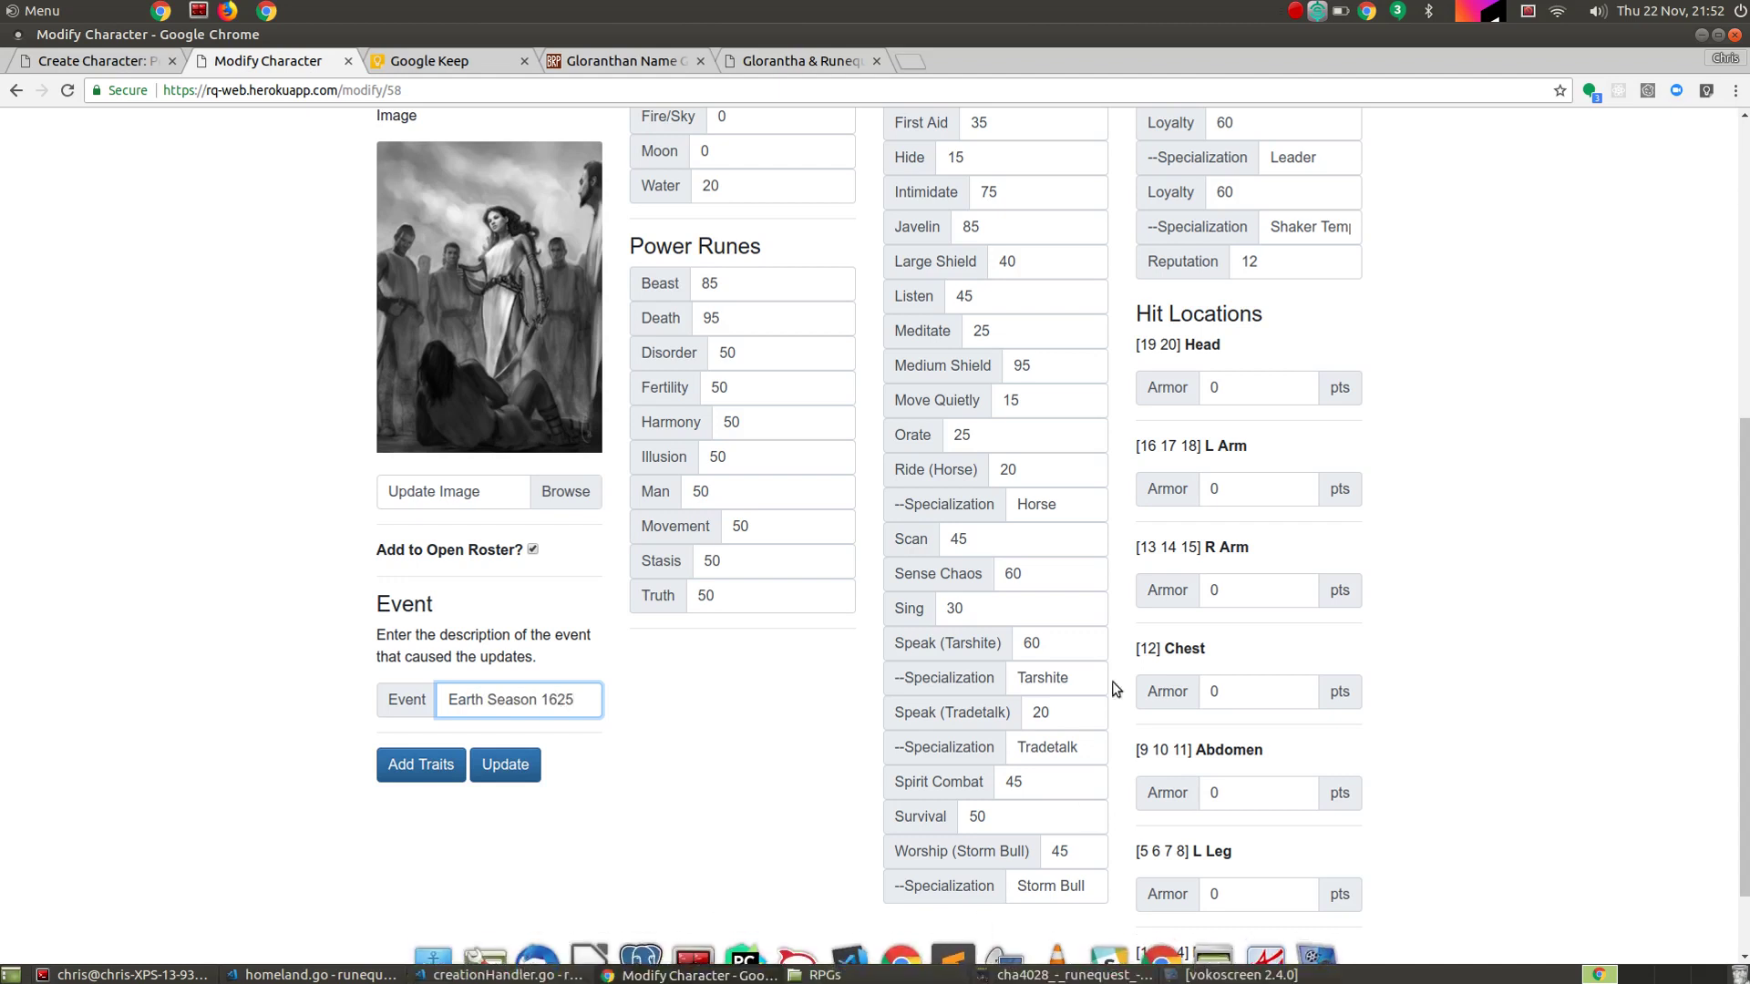
Set Meditate to 28, DEX to 13, Love to 60 and Hate (Lunars) to 70.
{"action": "scroll", "coordinate": [1082, 437], "scroll_direction": "up", "scroll_amount": 1}
{"action": "left_click", "coordinate": [1000, 540]}
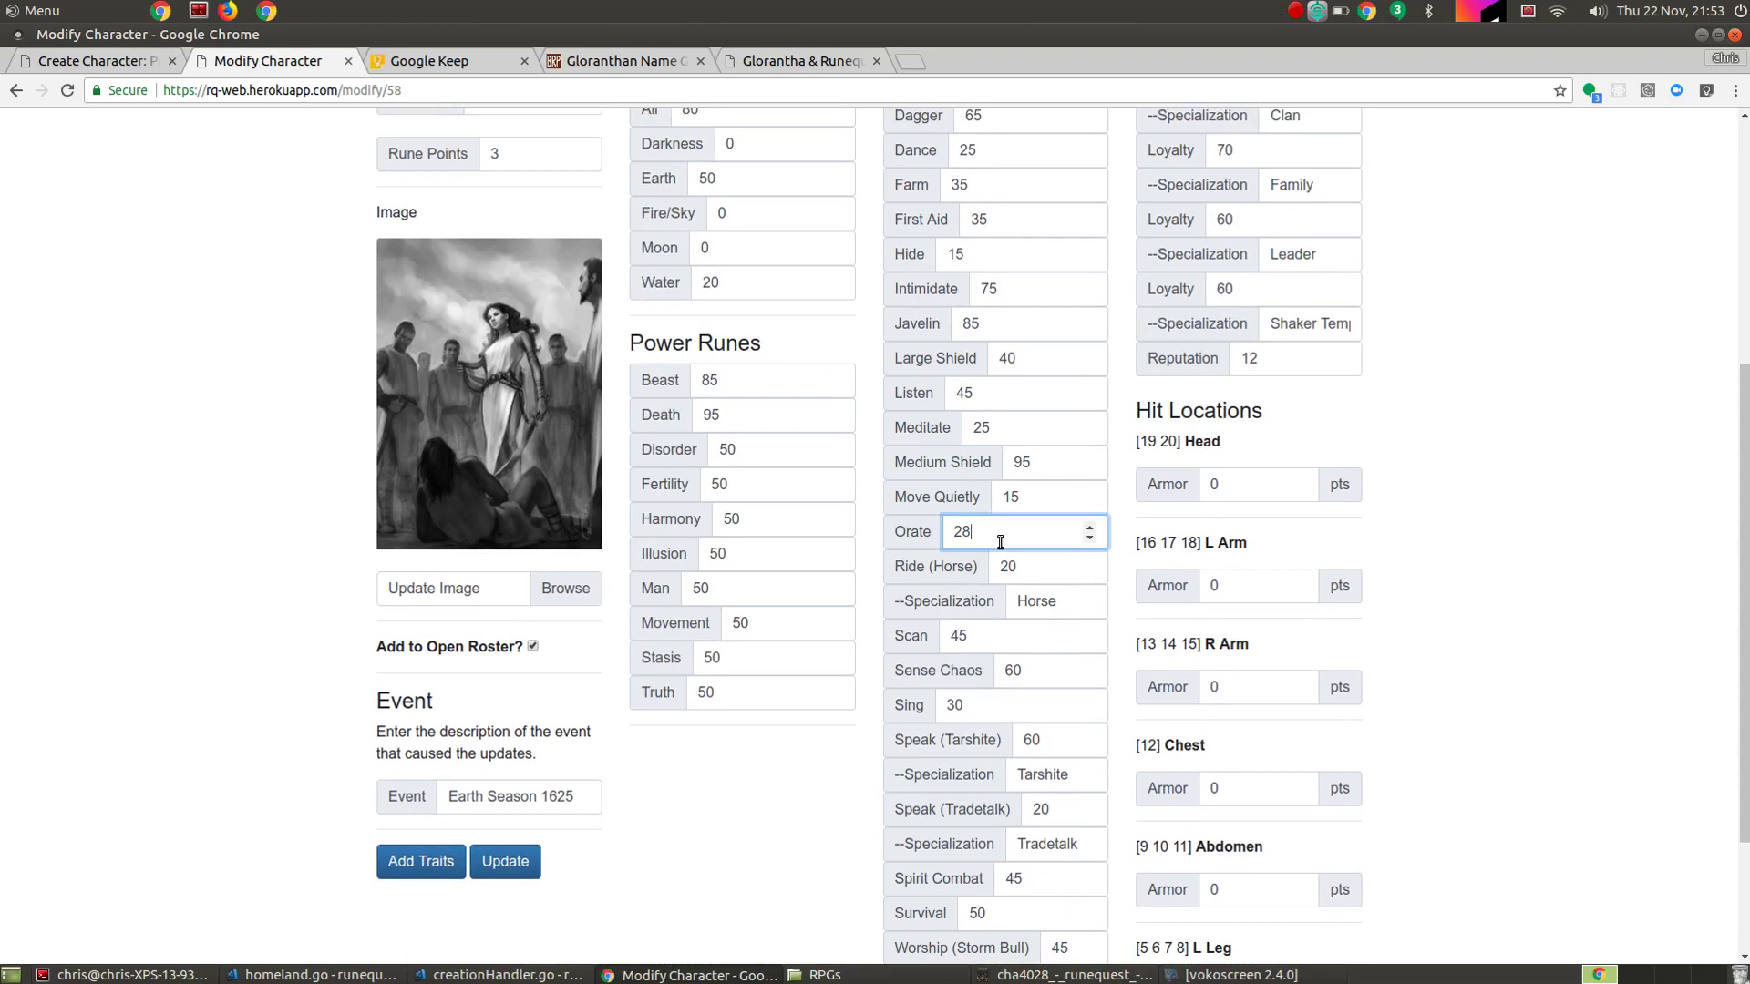
{"action": "left_click", "coordinate": [1046, 434]}
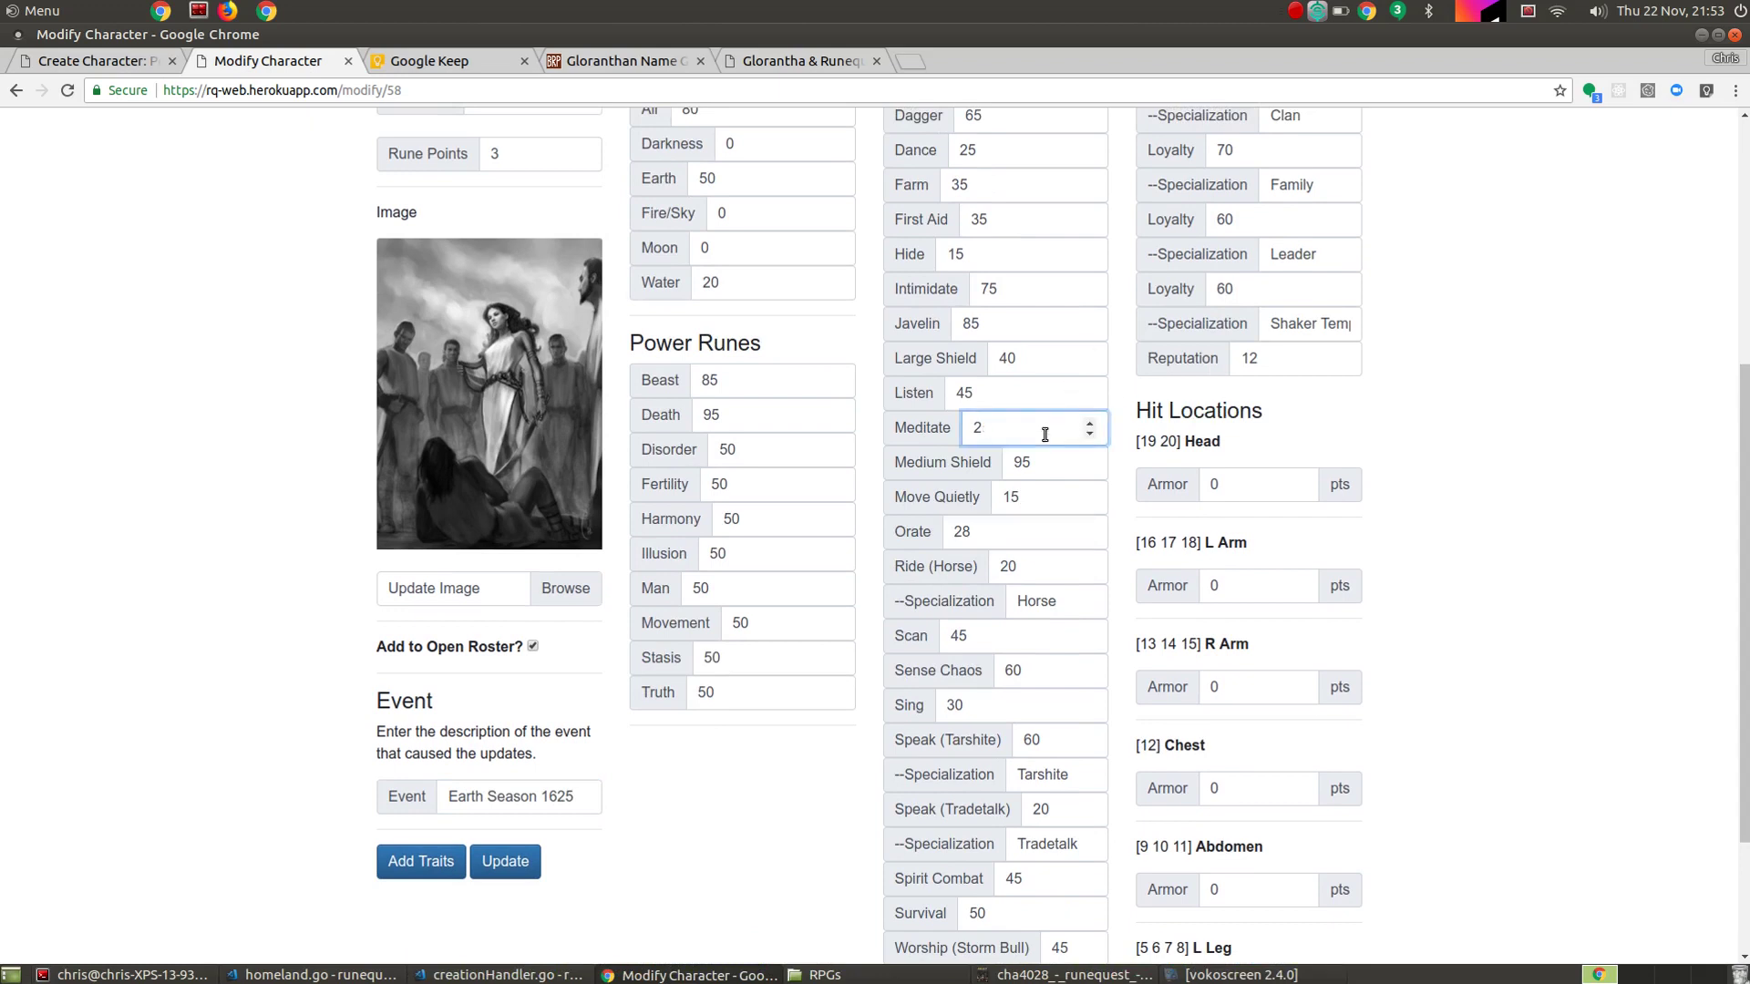
{"action": "scroll", "coordinate": [687, 316], "scroll_direction": "up", "scroll_amount": 5}
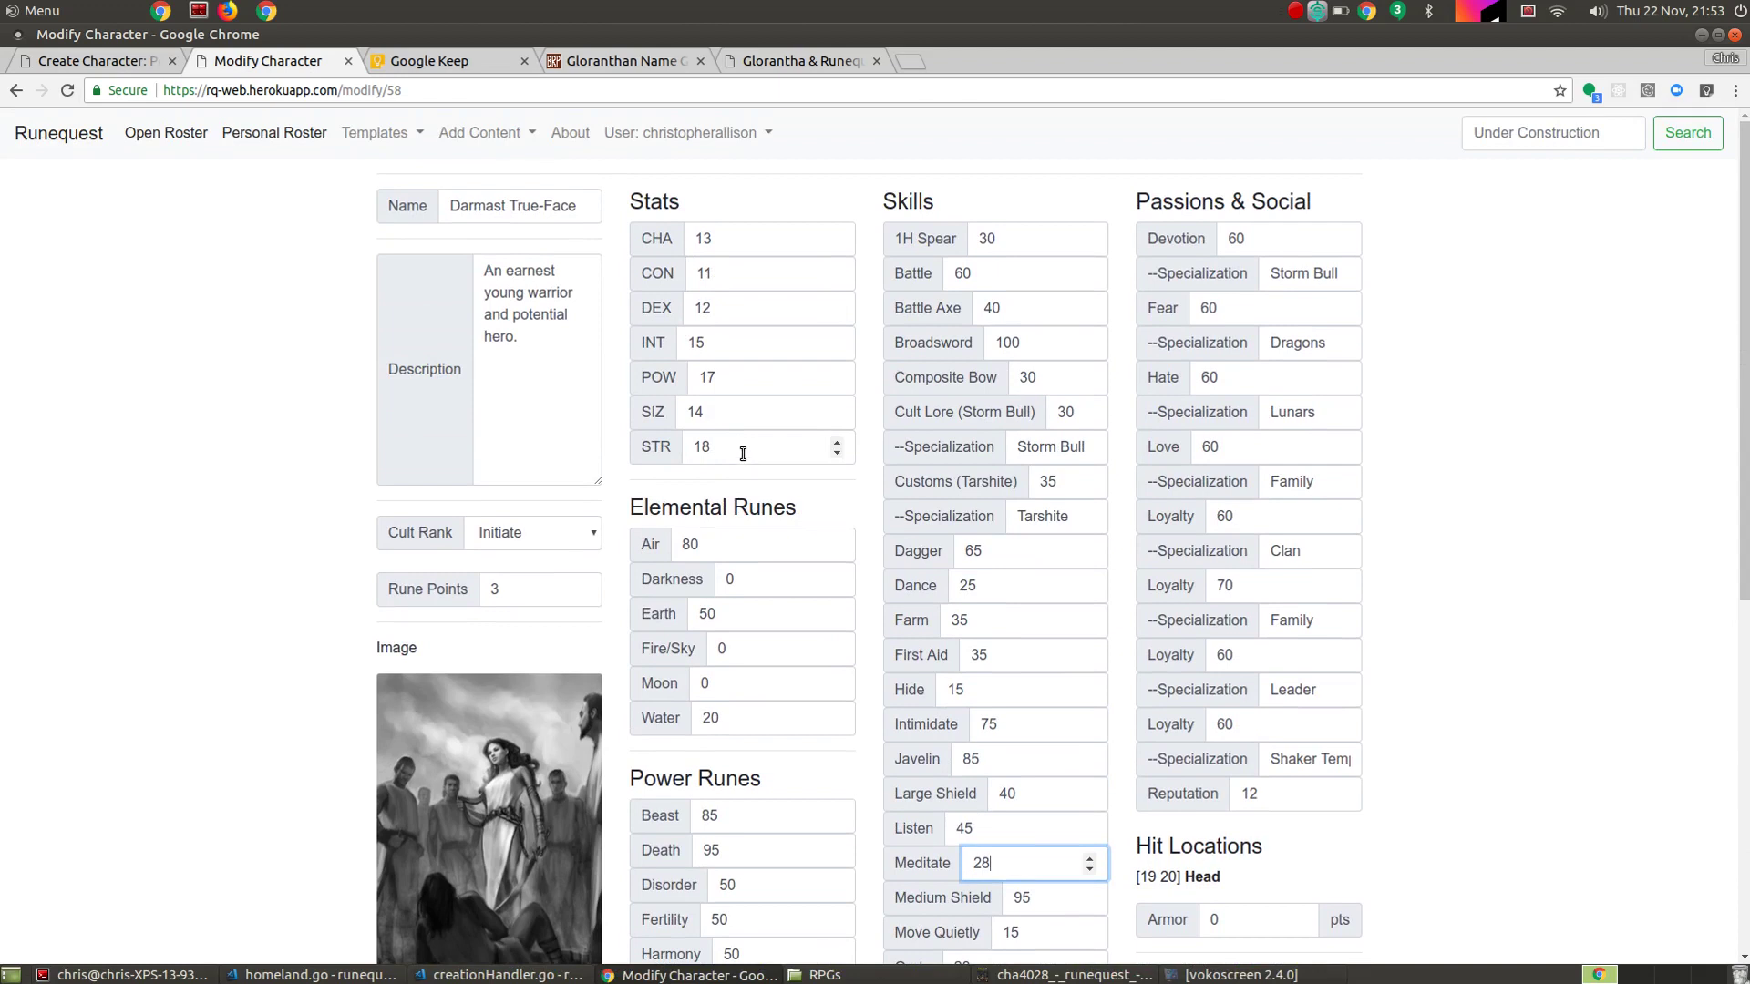
{"action": "left_click", "coordinate": [726, 312]}
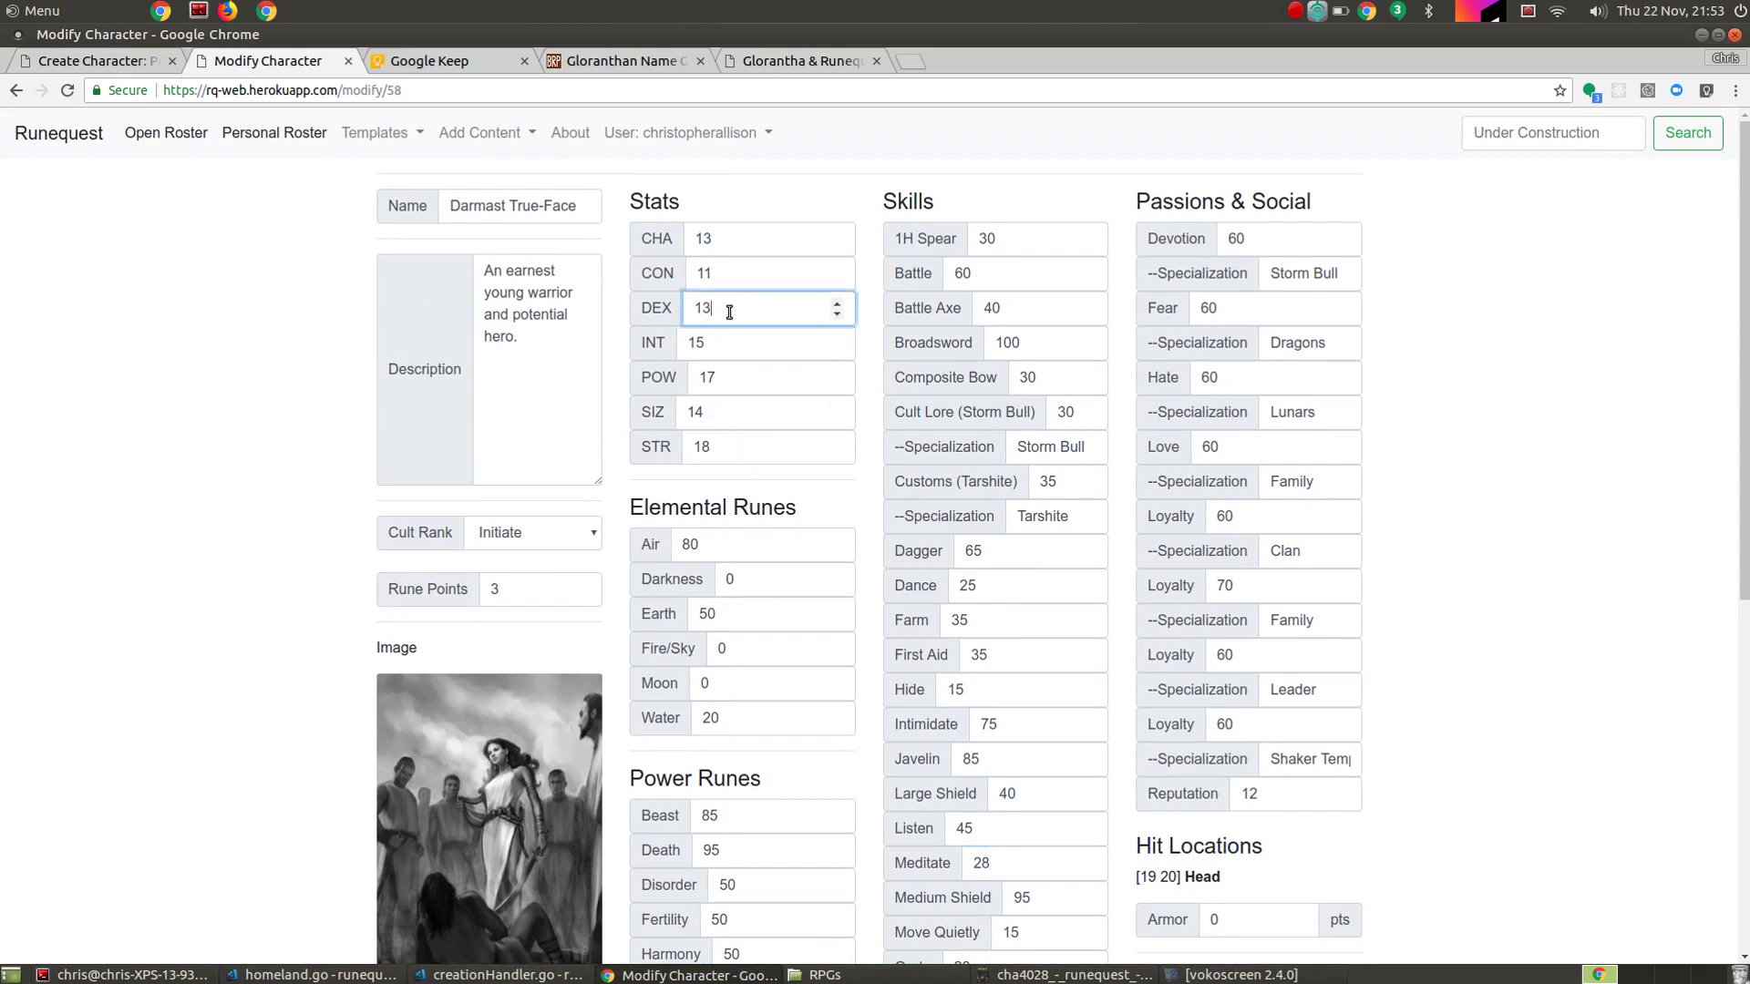
{"action": "left_click", "coordinate": [1273, 448]}
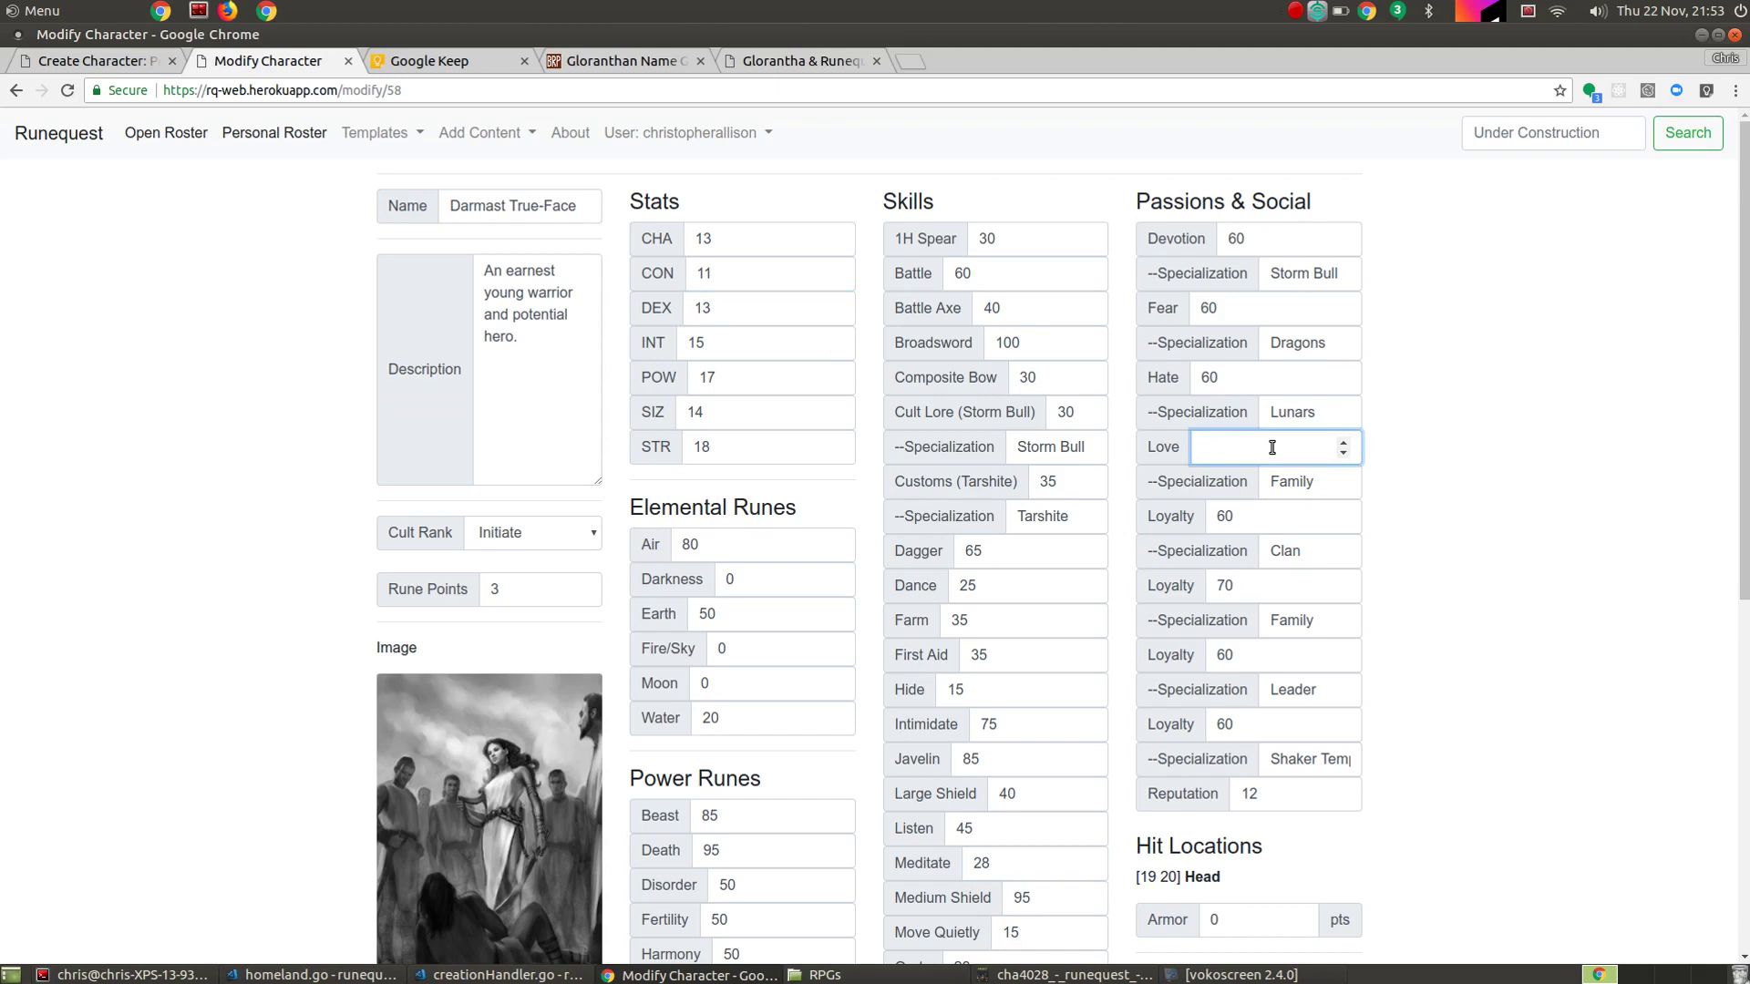
{"action": "type", "text": "60"}
{"action": "double_click", "coordinate": [1284, 387]}
{"action": "type", "text": "70"}
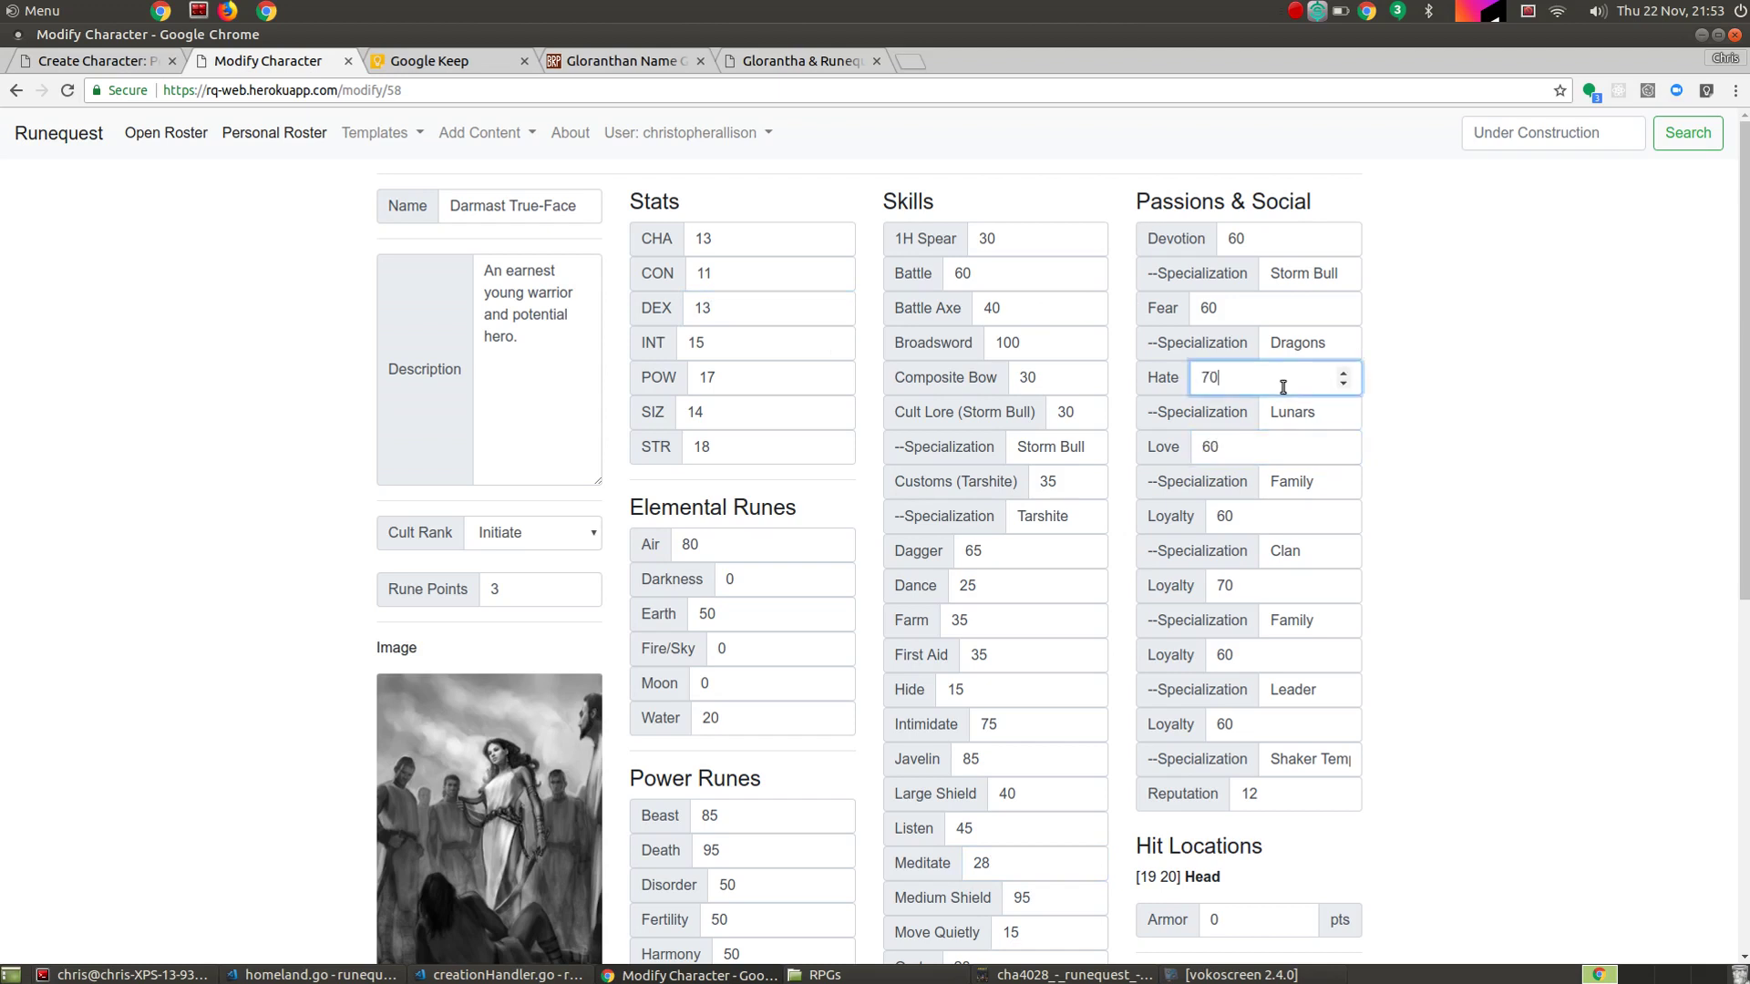
{"action": "key", "text": "Tab"}
Give every hit location, from Head to R Leg, 3 points of armor.
{"action": "scroll", "coordinate": [1284, 388], "scroll_direction": "down", "scroll_amount": 3}
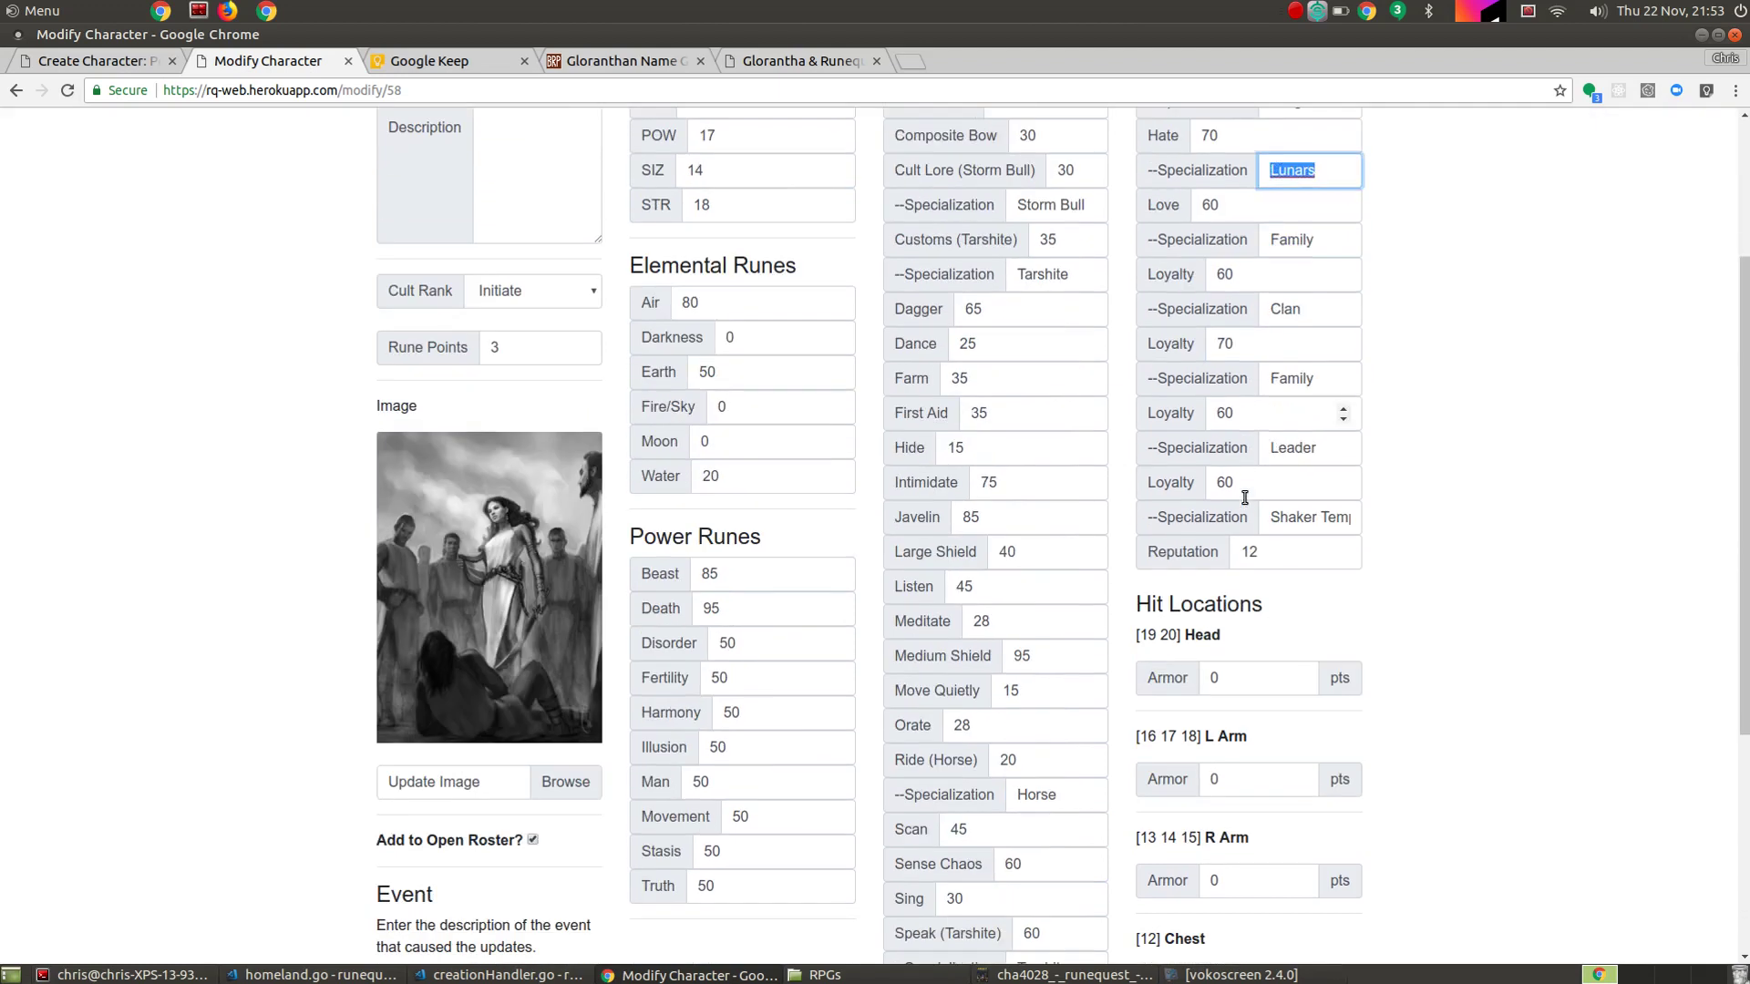
{"action": "left_click", "coordinate": [1267, 681]}
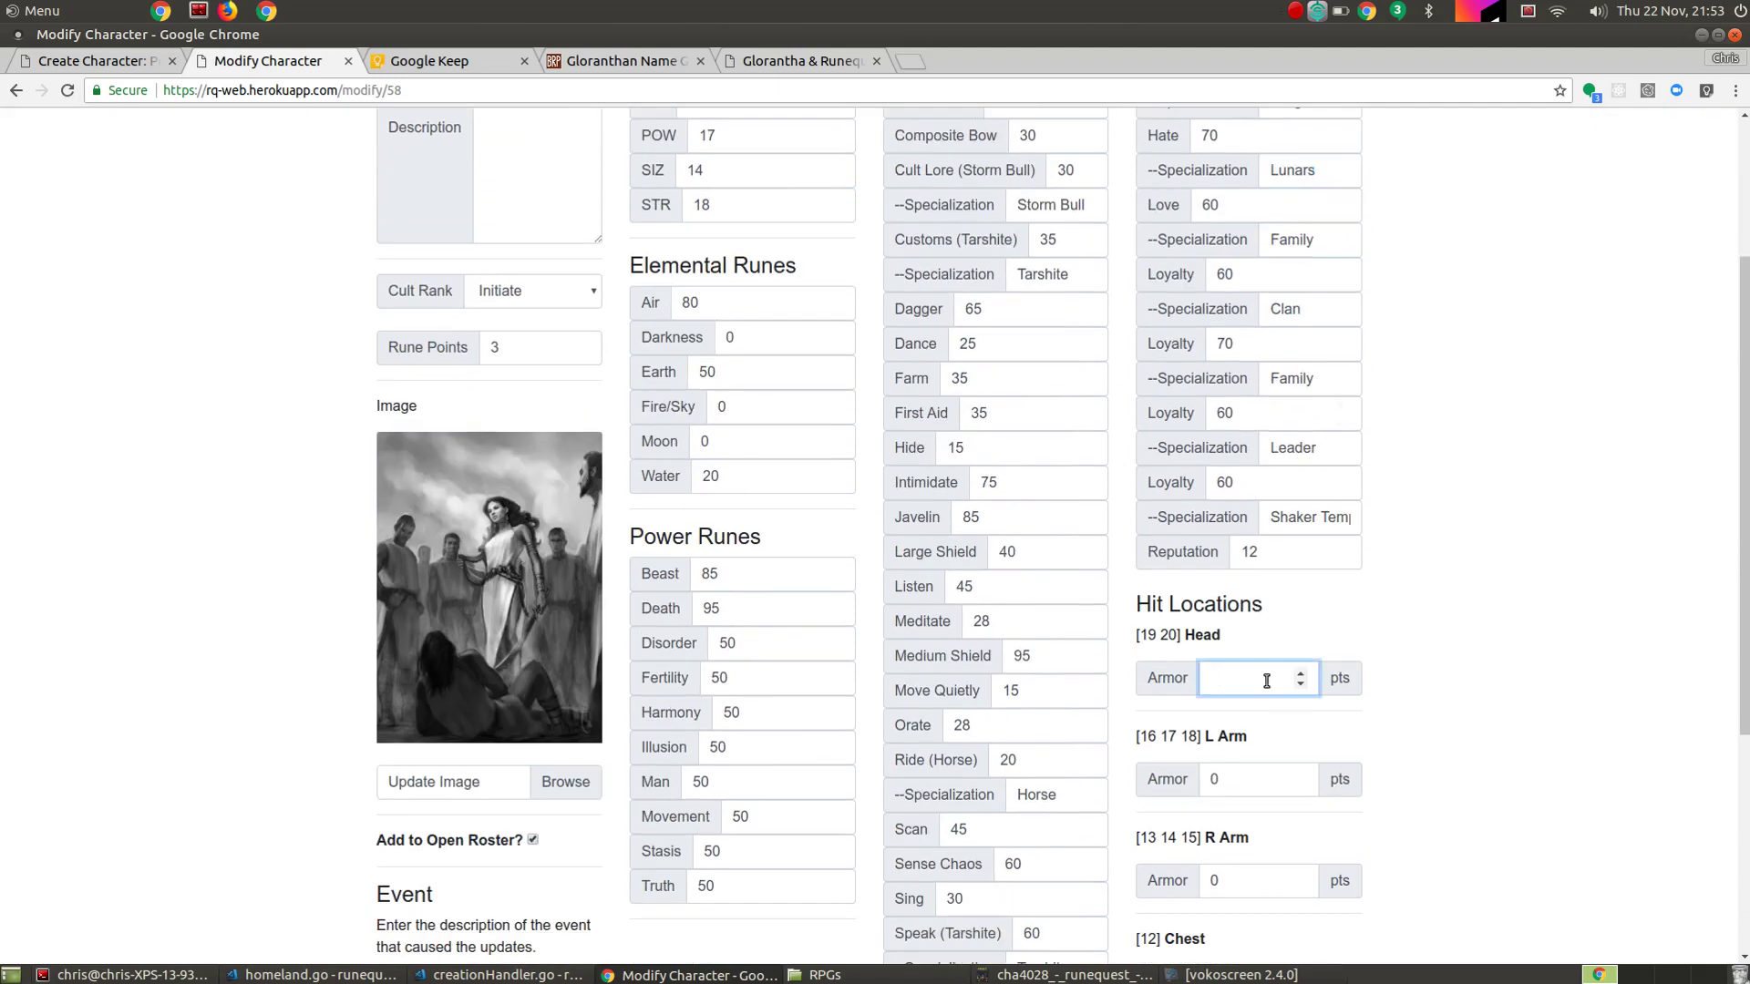
{"action": "type", "text": "3"}
{"action": "key", "text": "Tab"}
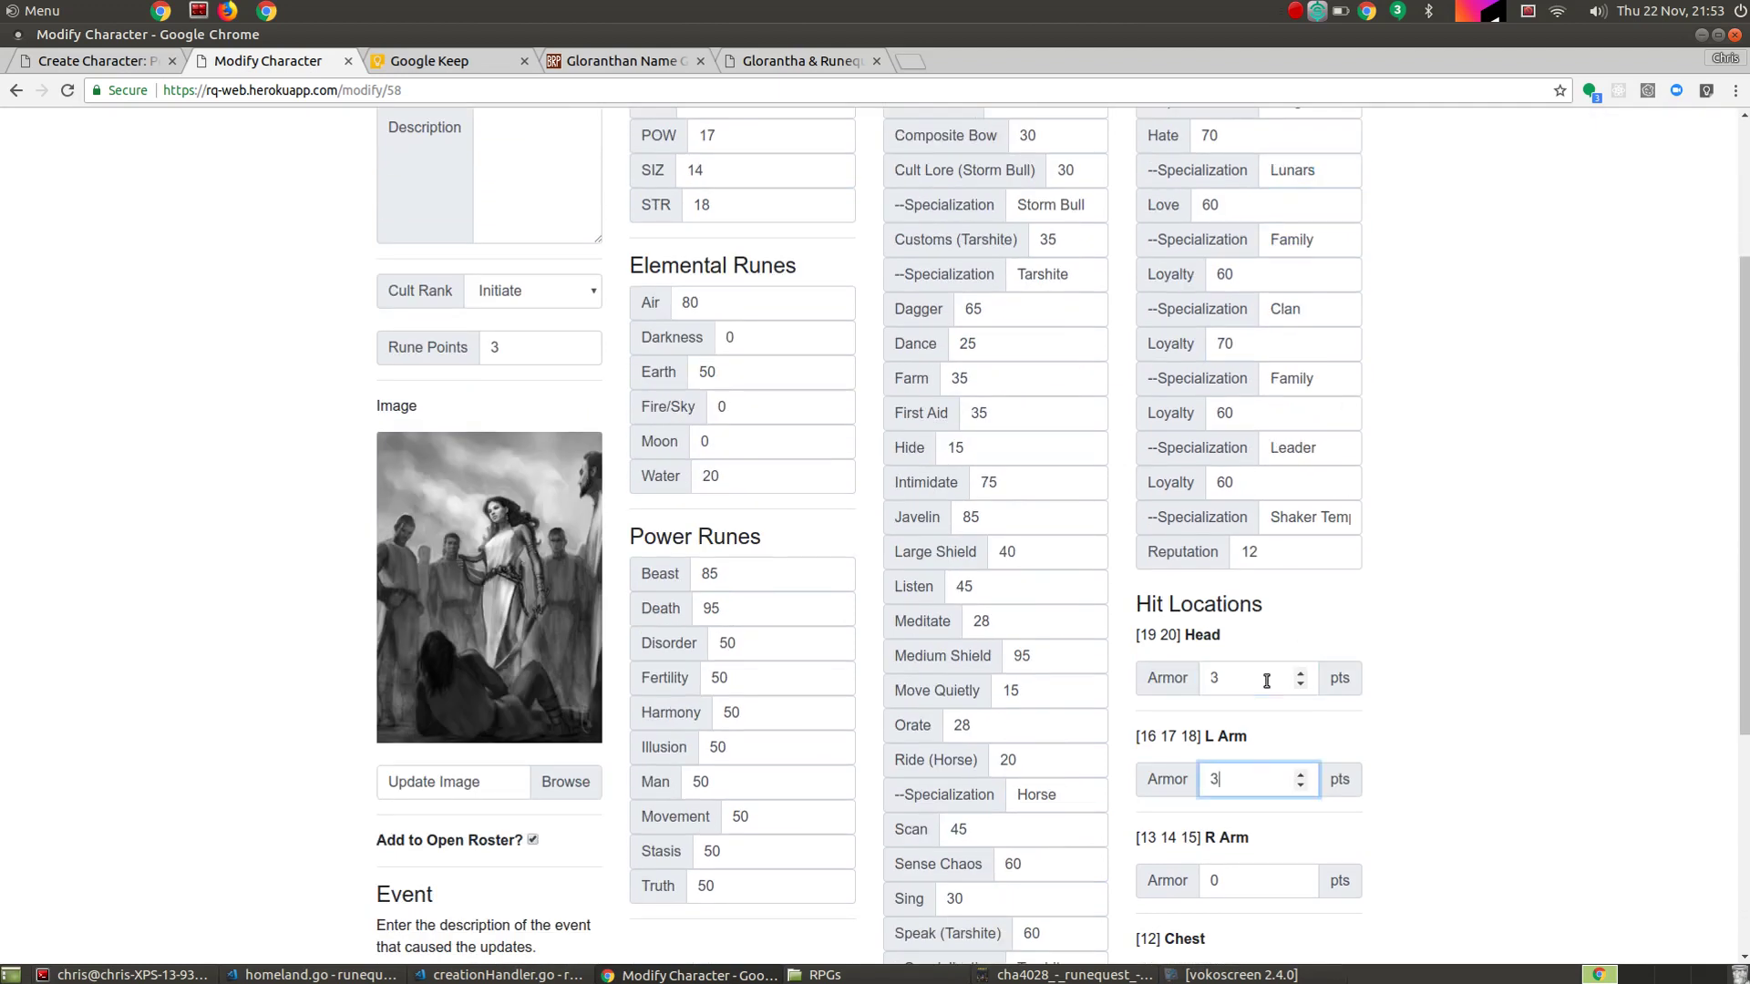
{"action": "key", "text": "Tab"}
{"action": "key", "text": "Tab"}
{"action": "key", "text": "shift+Tab"}
{"action": "type", "text": "3"}
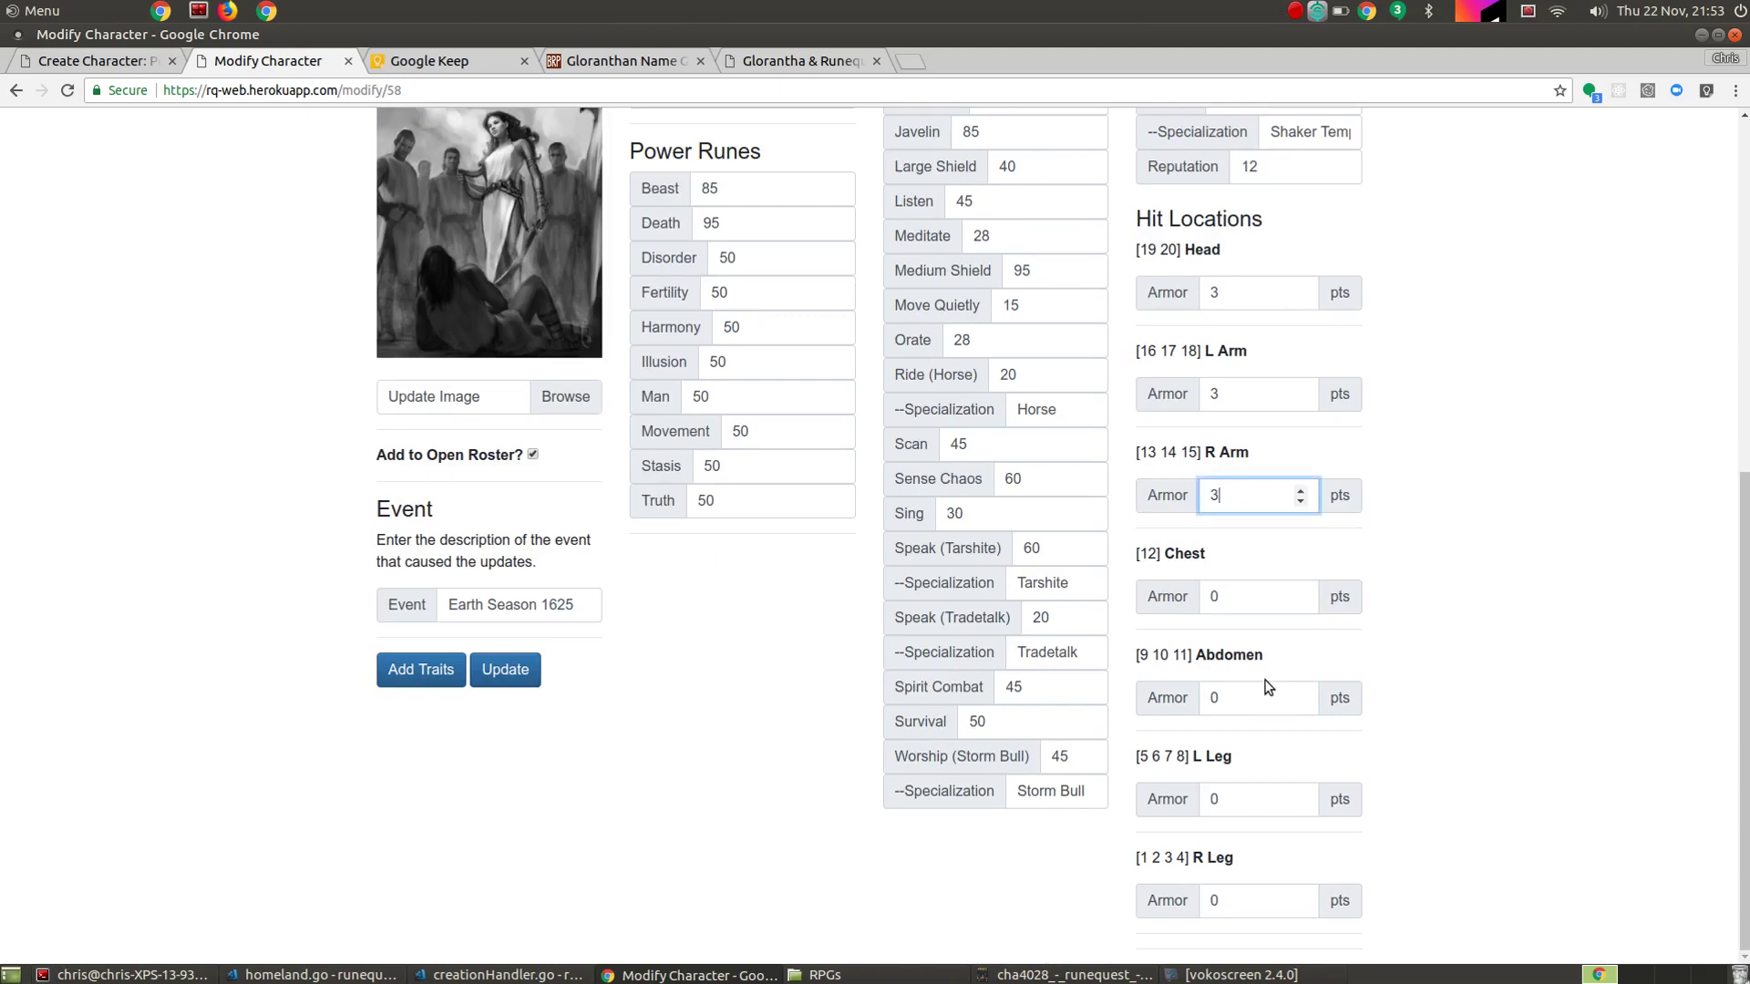
{"action": "key", "text": "Tab"}
{"action": "type", "text": "3"}
{"action": "key", "text": "Tab"}
{"action": "type", "text": "3"}
{"action": "key", "text": "Tab"}
{"action": "type", "text": "3"}
{"action": "key", "text": "Tab"}
{"action": "type", "text": "3"}
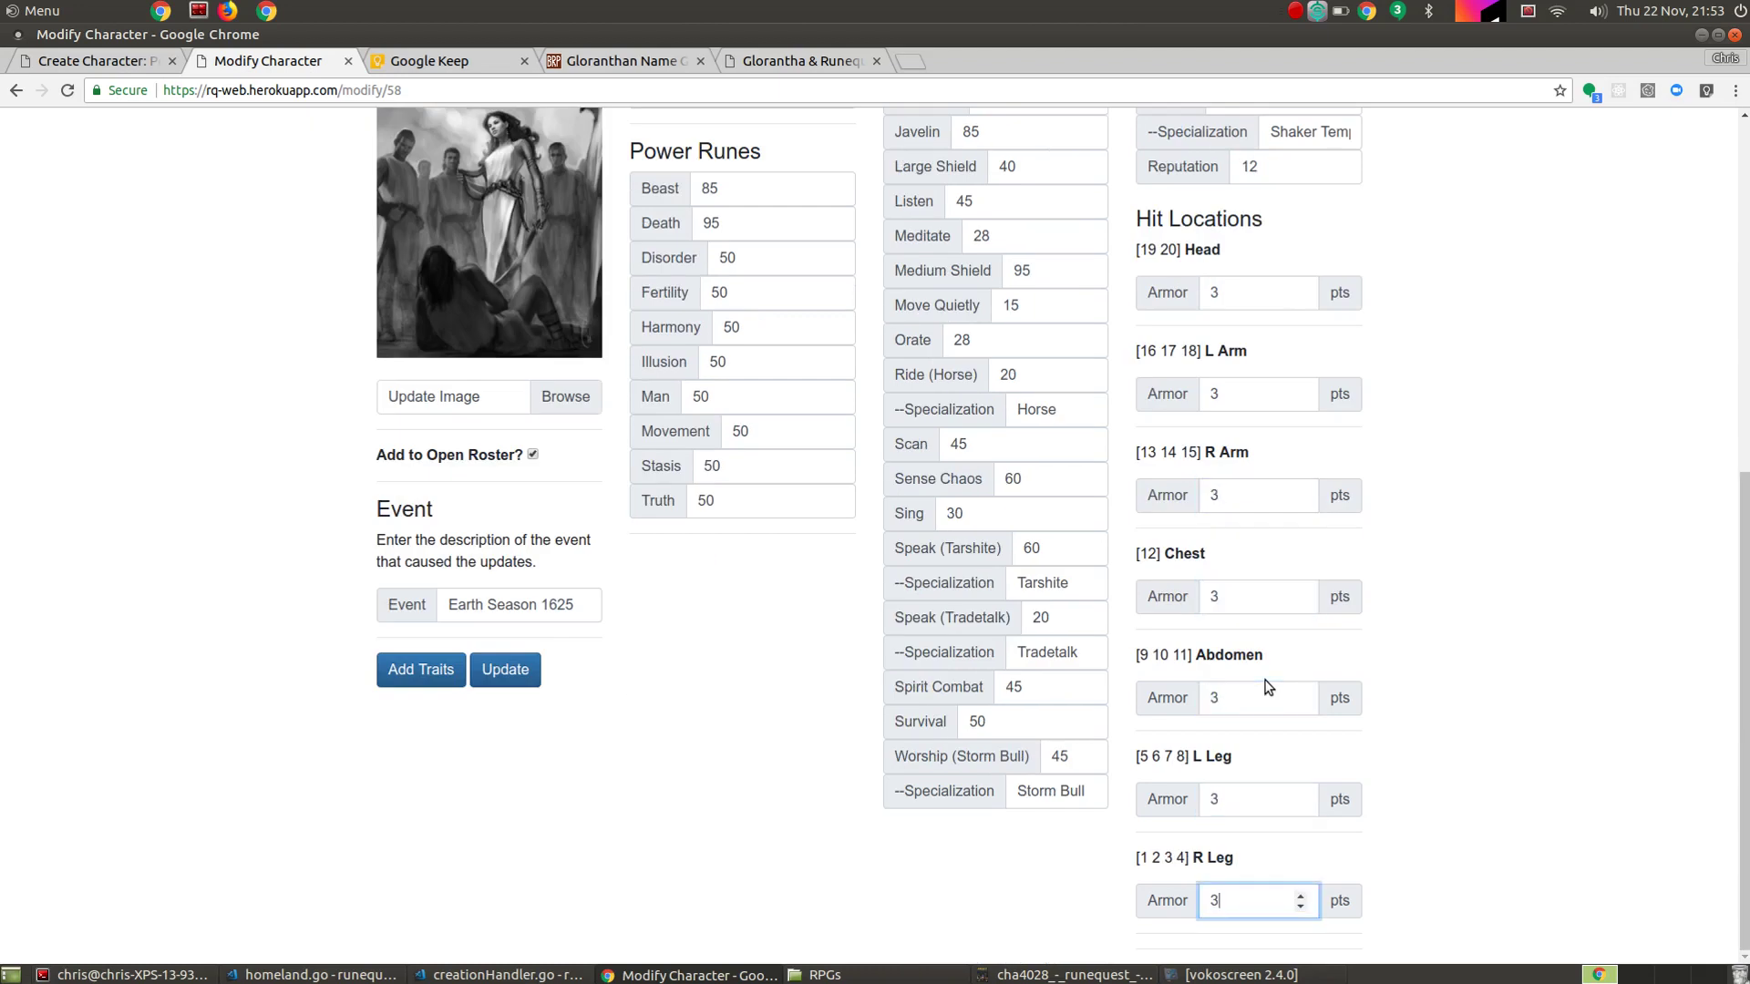
{"action": "left_click", "coordinate": [1477, 660]}
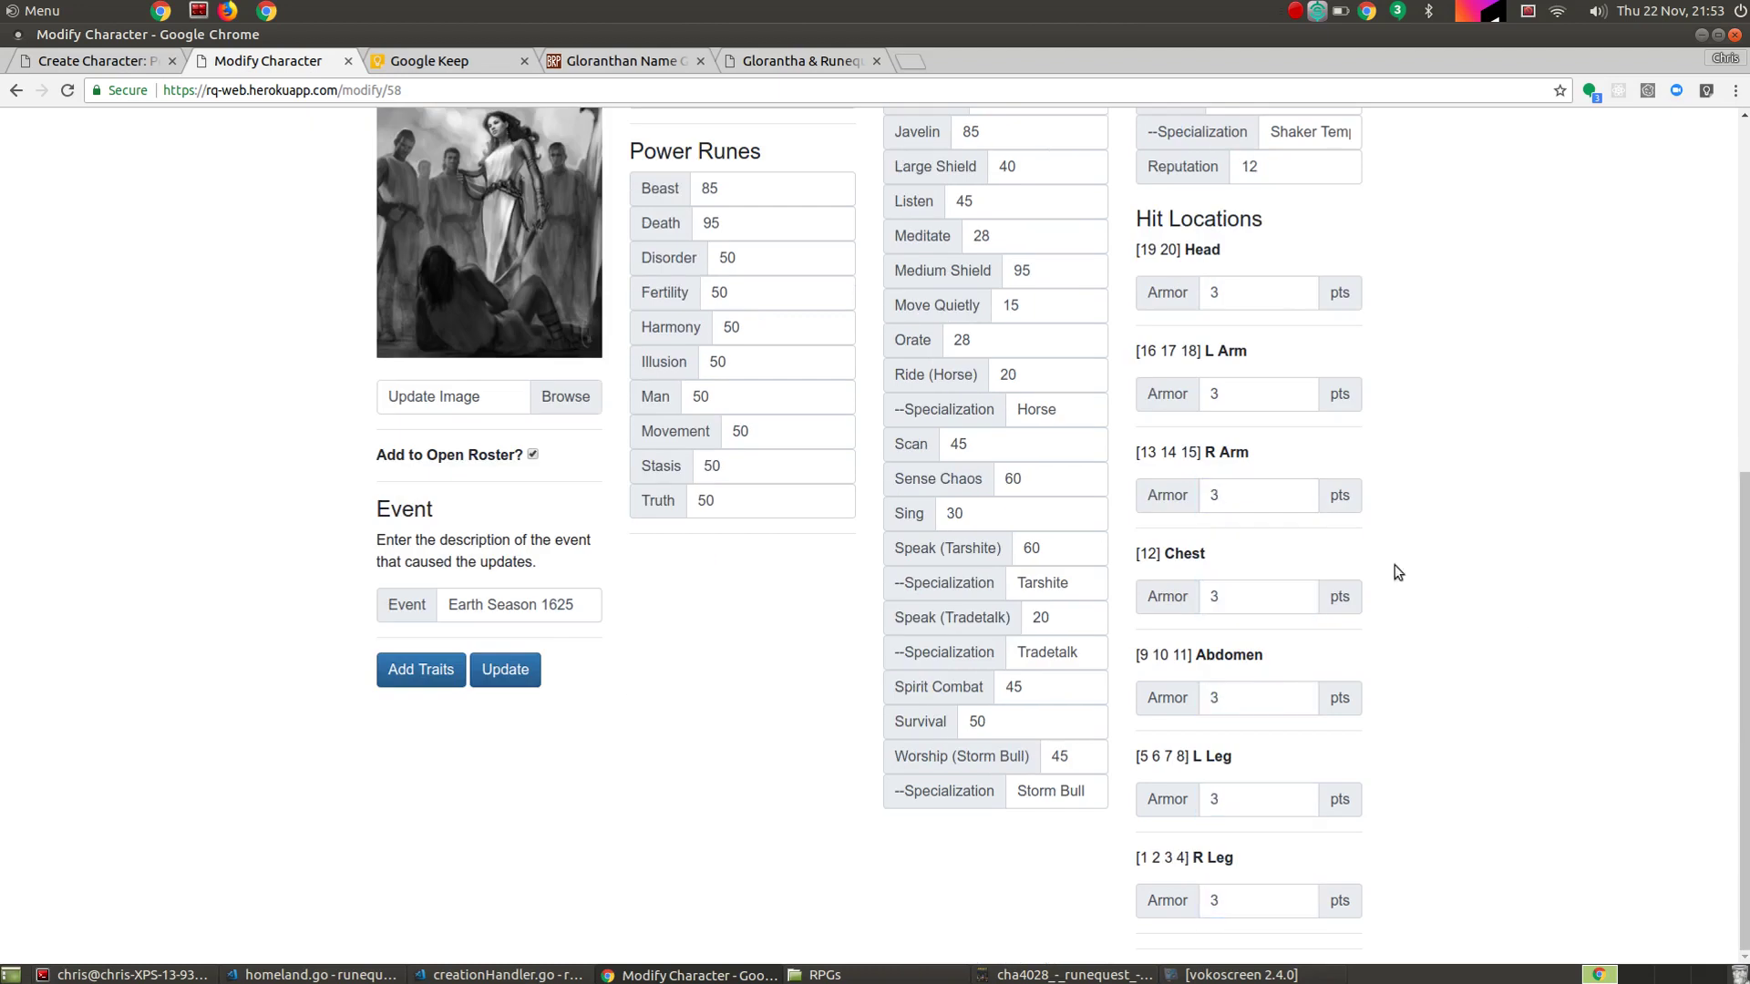
Update Darmast True-Face with the edited stats and armor, then reopen the character for modification.
{"action": "left_click", "coordinate": [507, 670]}
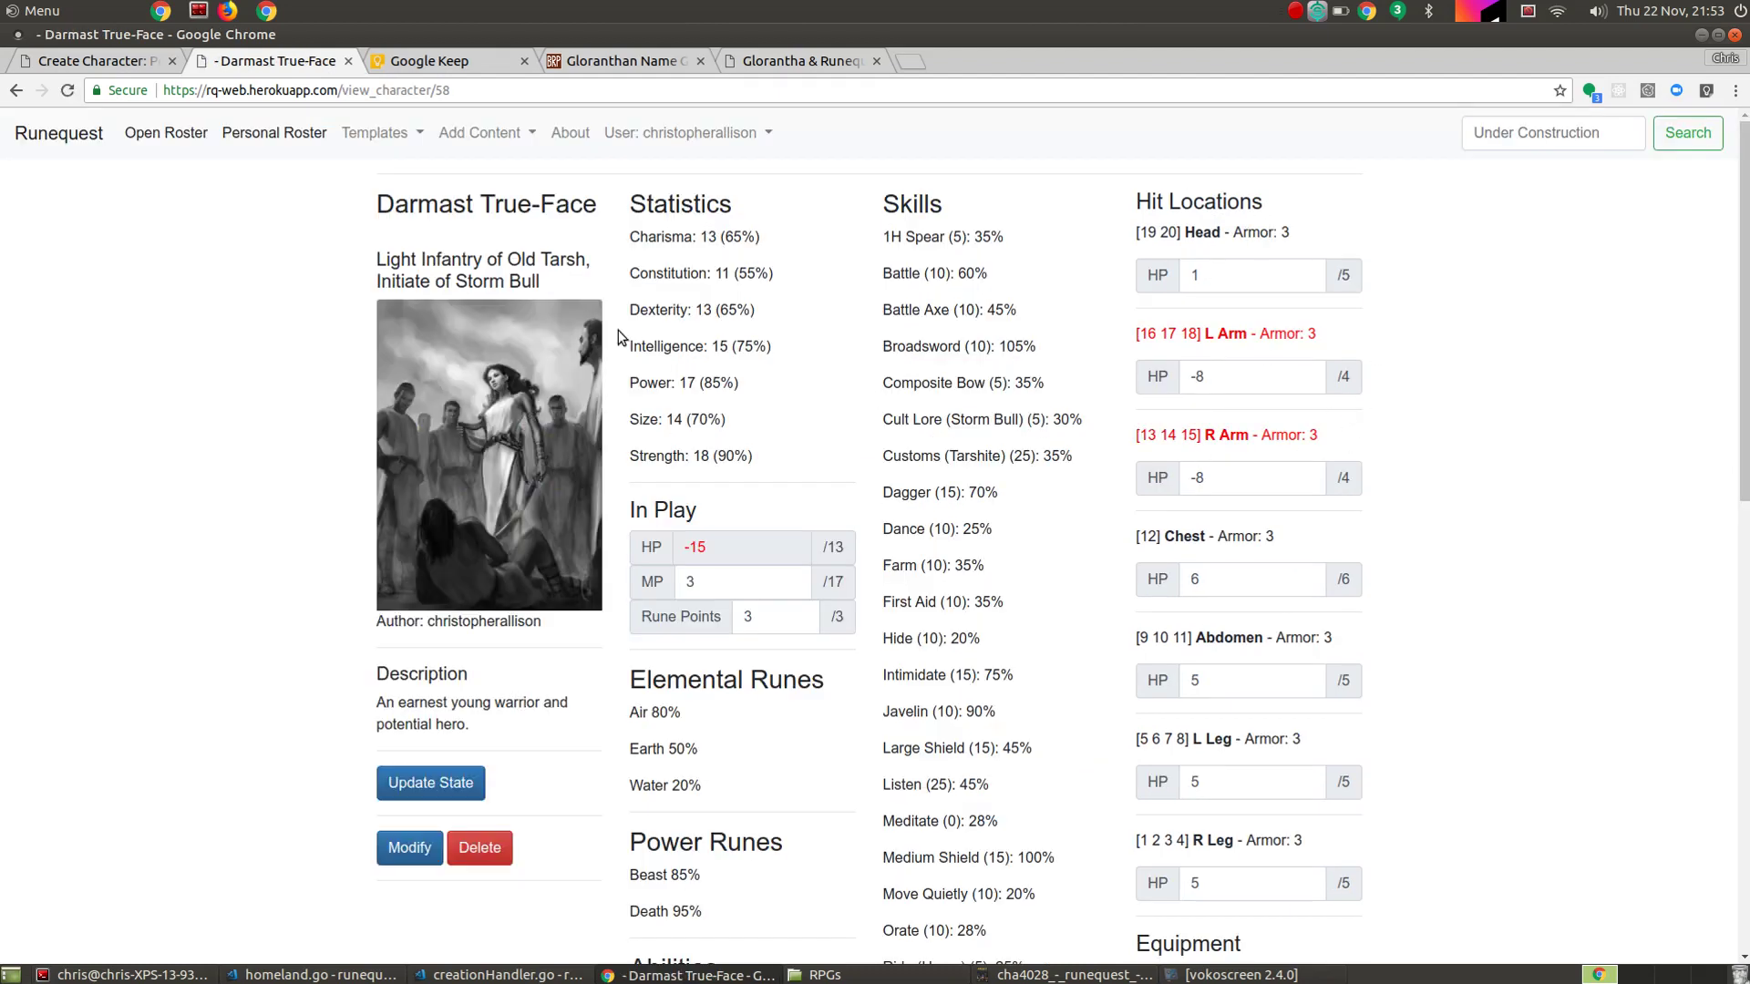
{"action": "mouse_move", "coordinate": [714, 320]}
{"action": "left_click", "coordinate": [394, 848]}
{"action": "scroll", "coordinate": [554, 602], "scroll_direction": "down", "scroll_amount": 5}
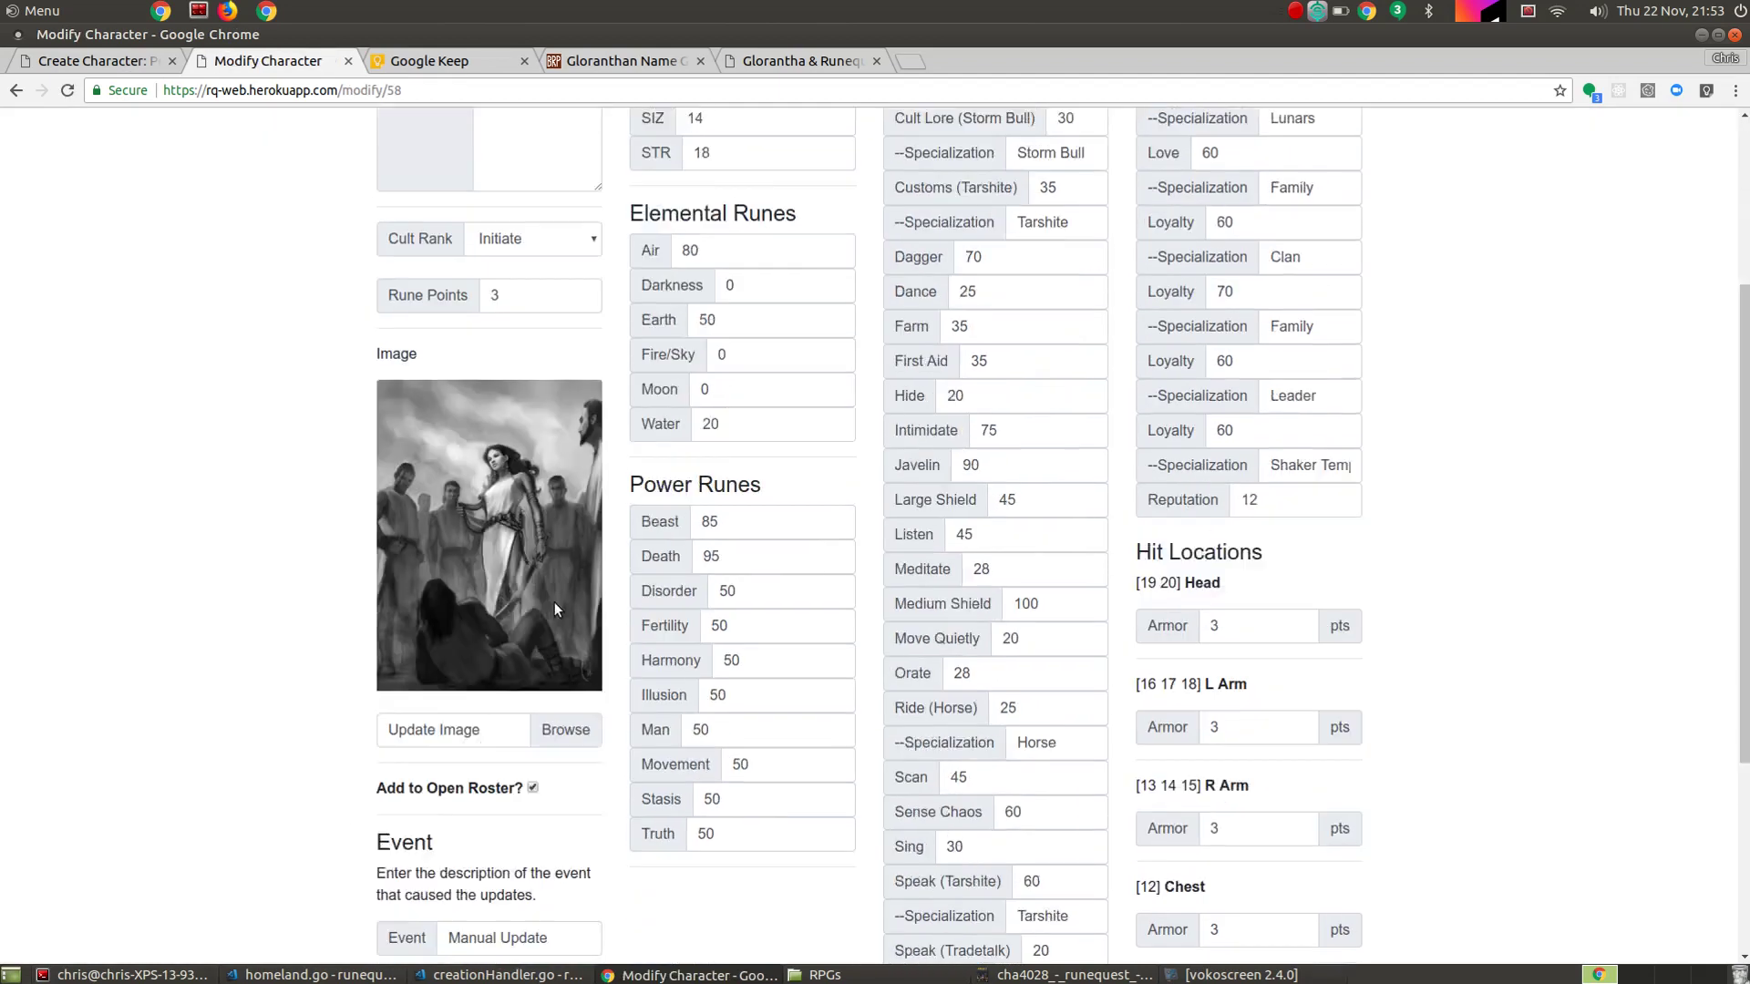
Add the Cloud Clear rune spell on the Add Traits page.
{"action": "left_click", "coordinate": [423, 670]}
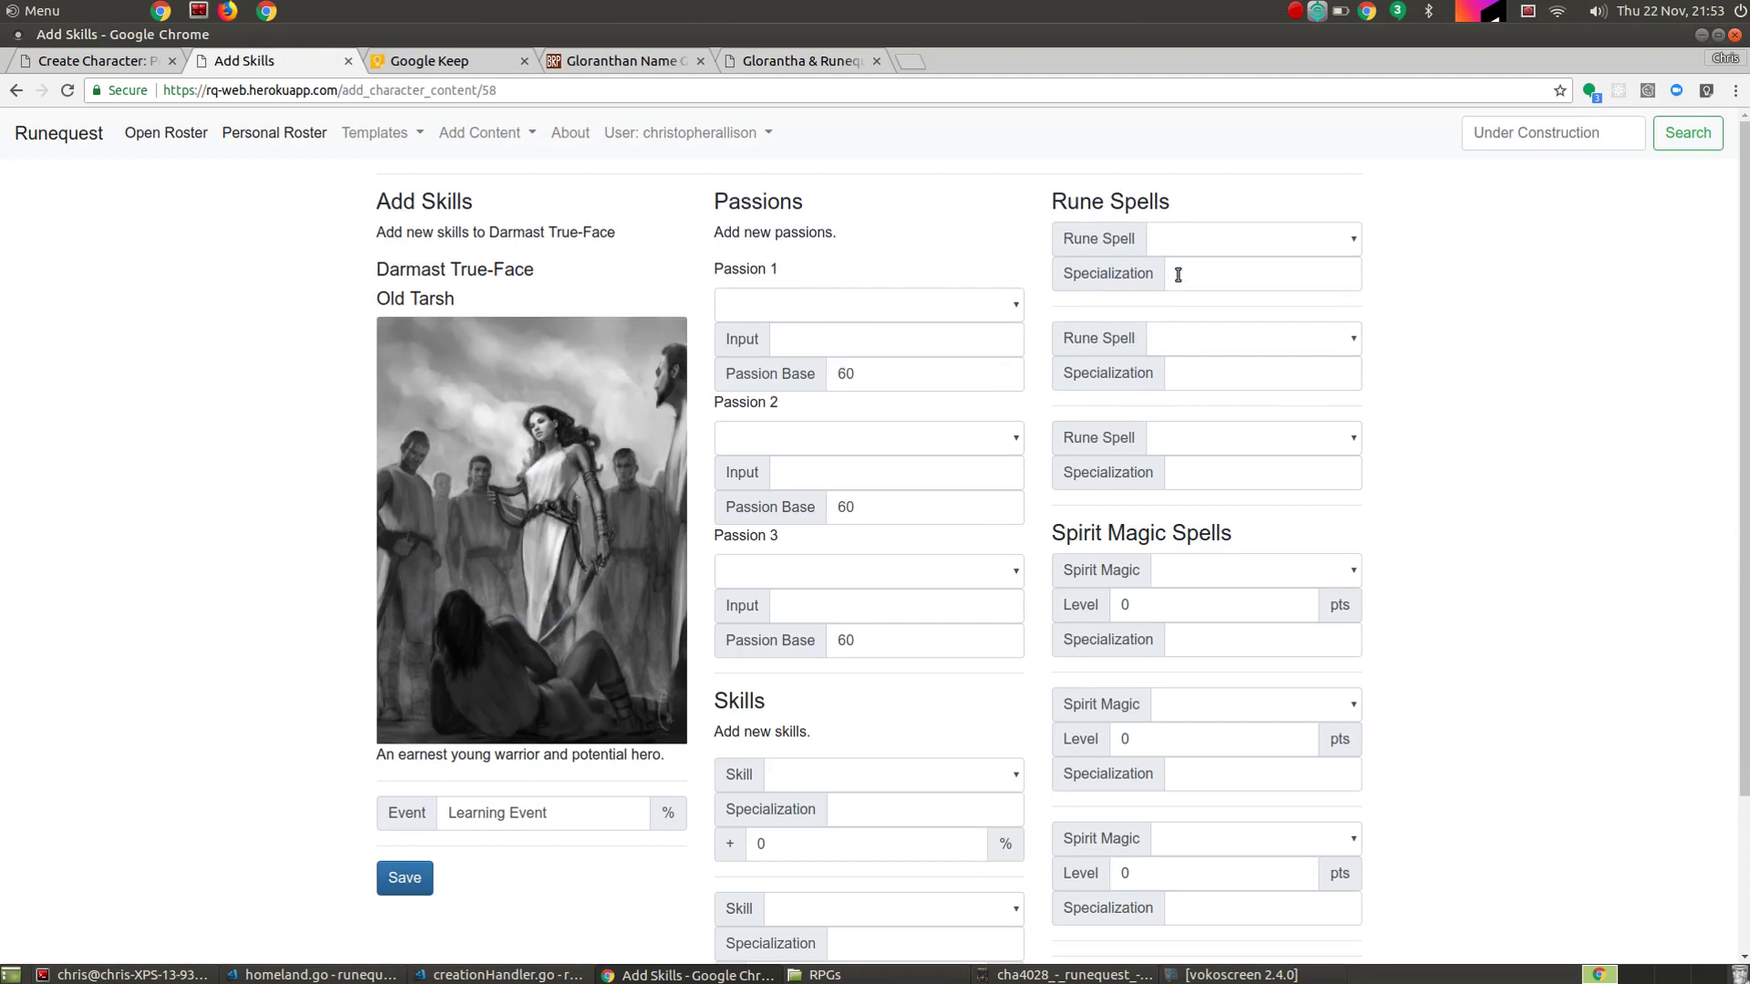
{"action": "left_click", "coordinate": [1194, 242]}
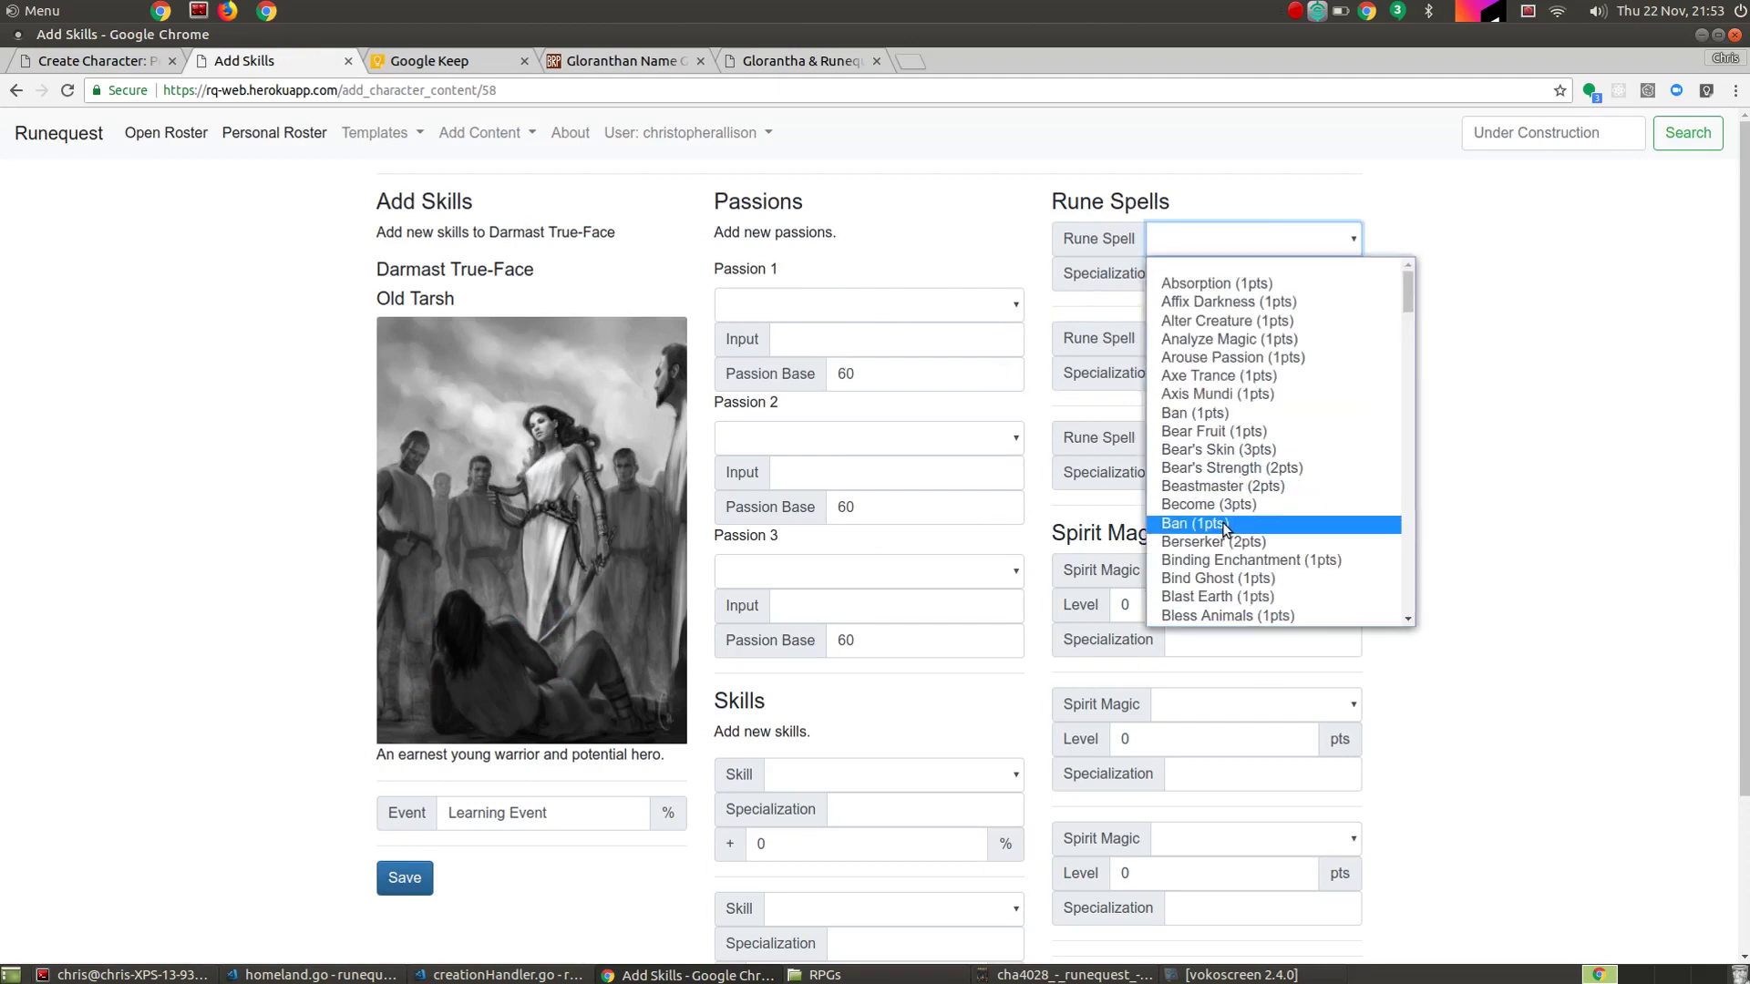
{"action": "scroll", "coordinate": [1222, 502], "scroll_direction": "down", "scroll_amount": 2}
{"action": "scroll", "coordinate": [1226, 508], "scroll_direction": "down", "scroll_amount": 9}
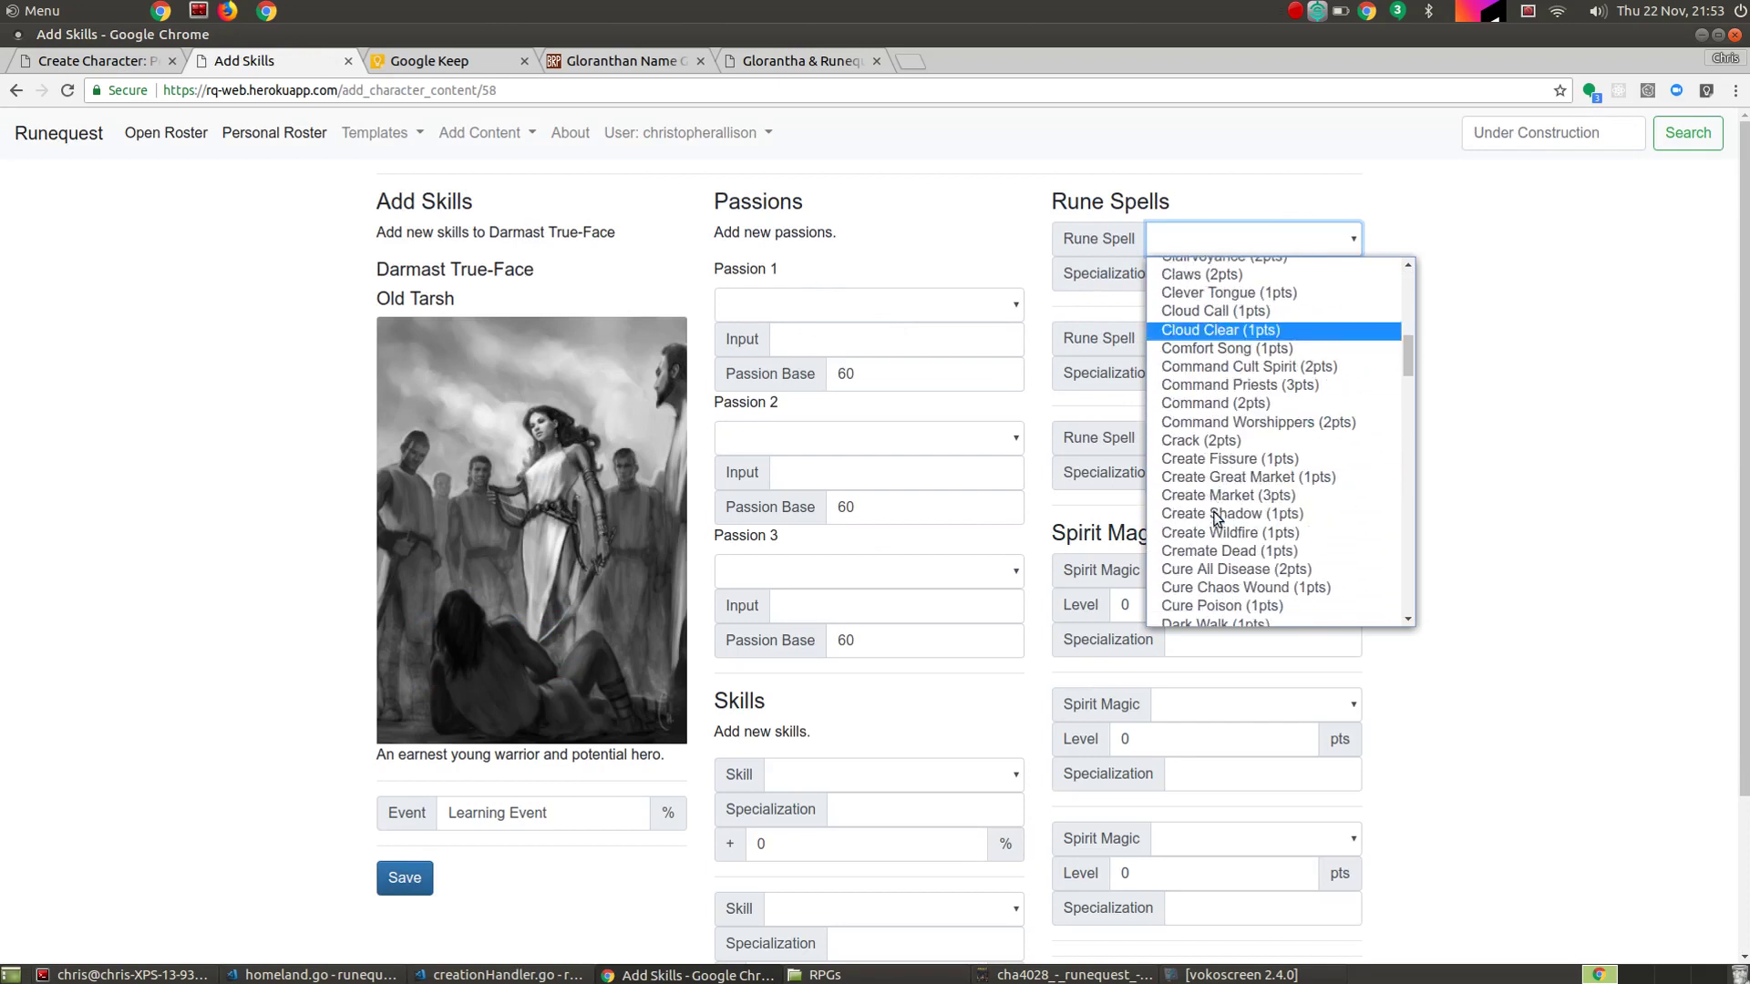
{"action": "left_click", "coordinate": [1184, 332]}
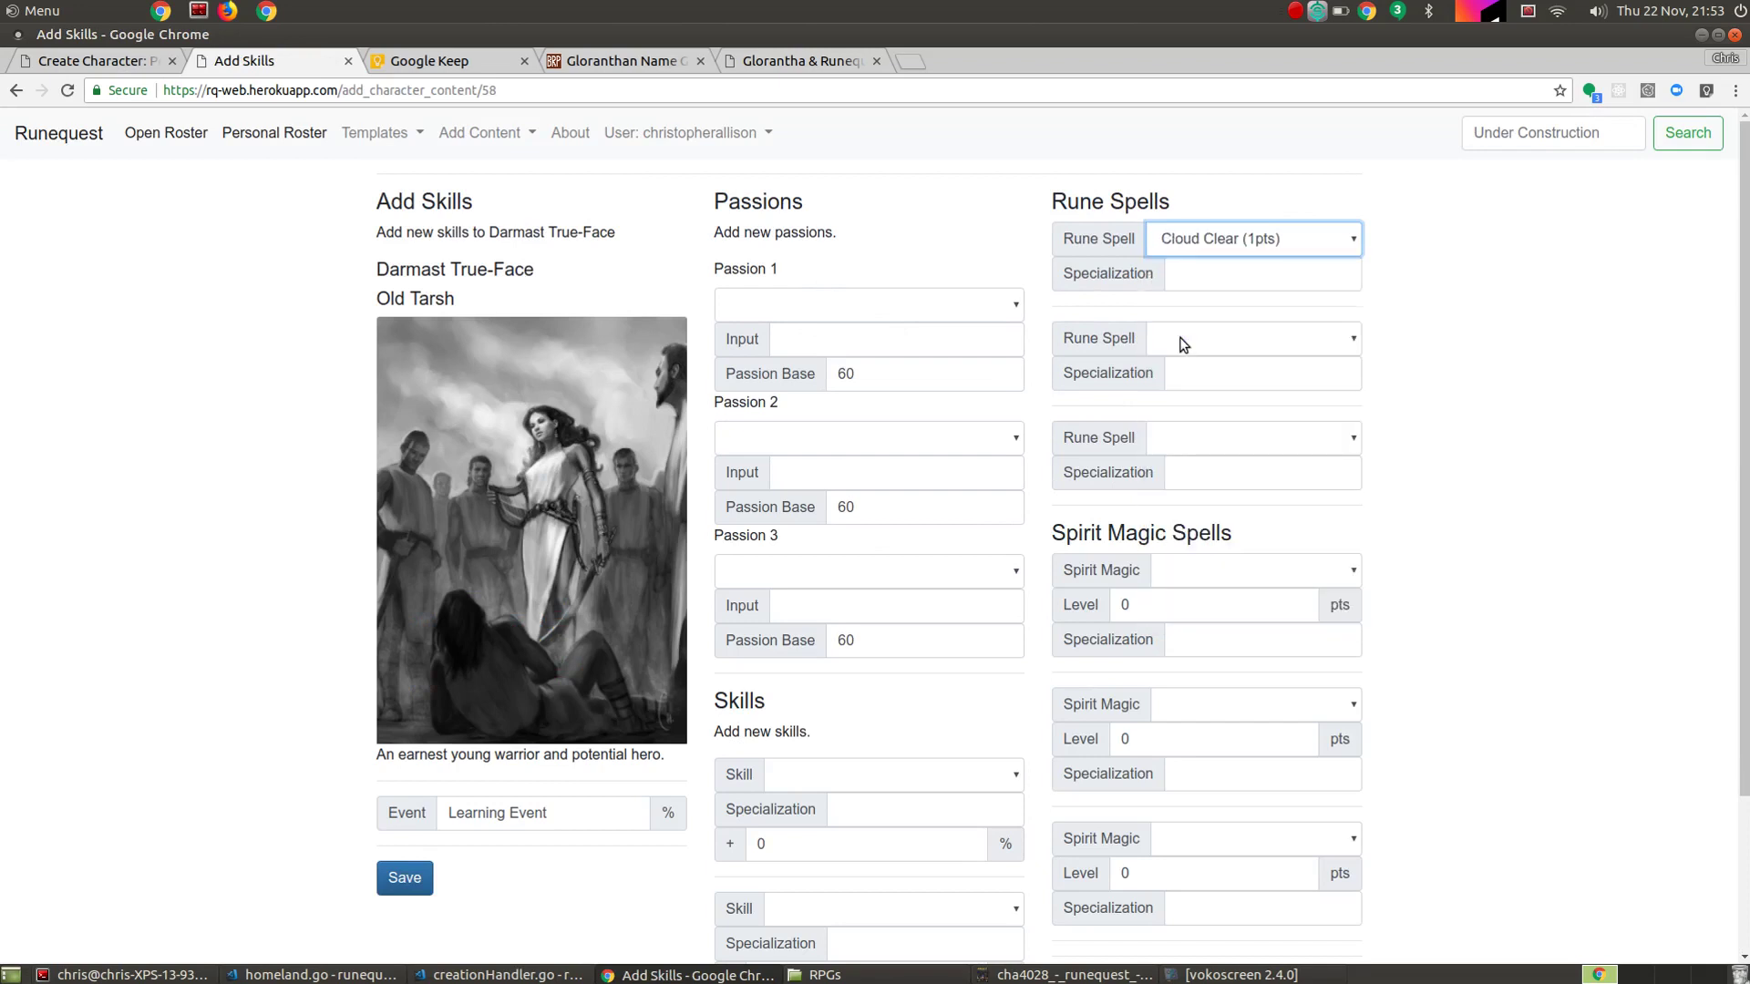
Add the Detect Magic spirit spell at level 1 and save the new traits.
{"action": "left_click", "coordinate": [1291, 572]}
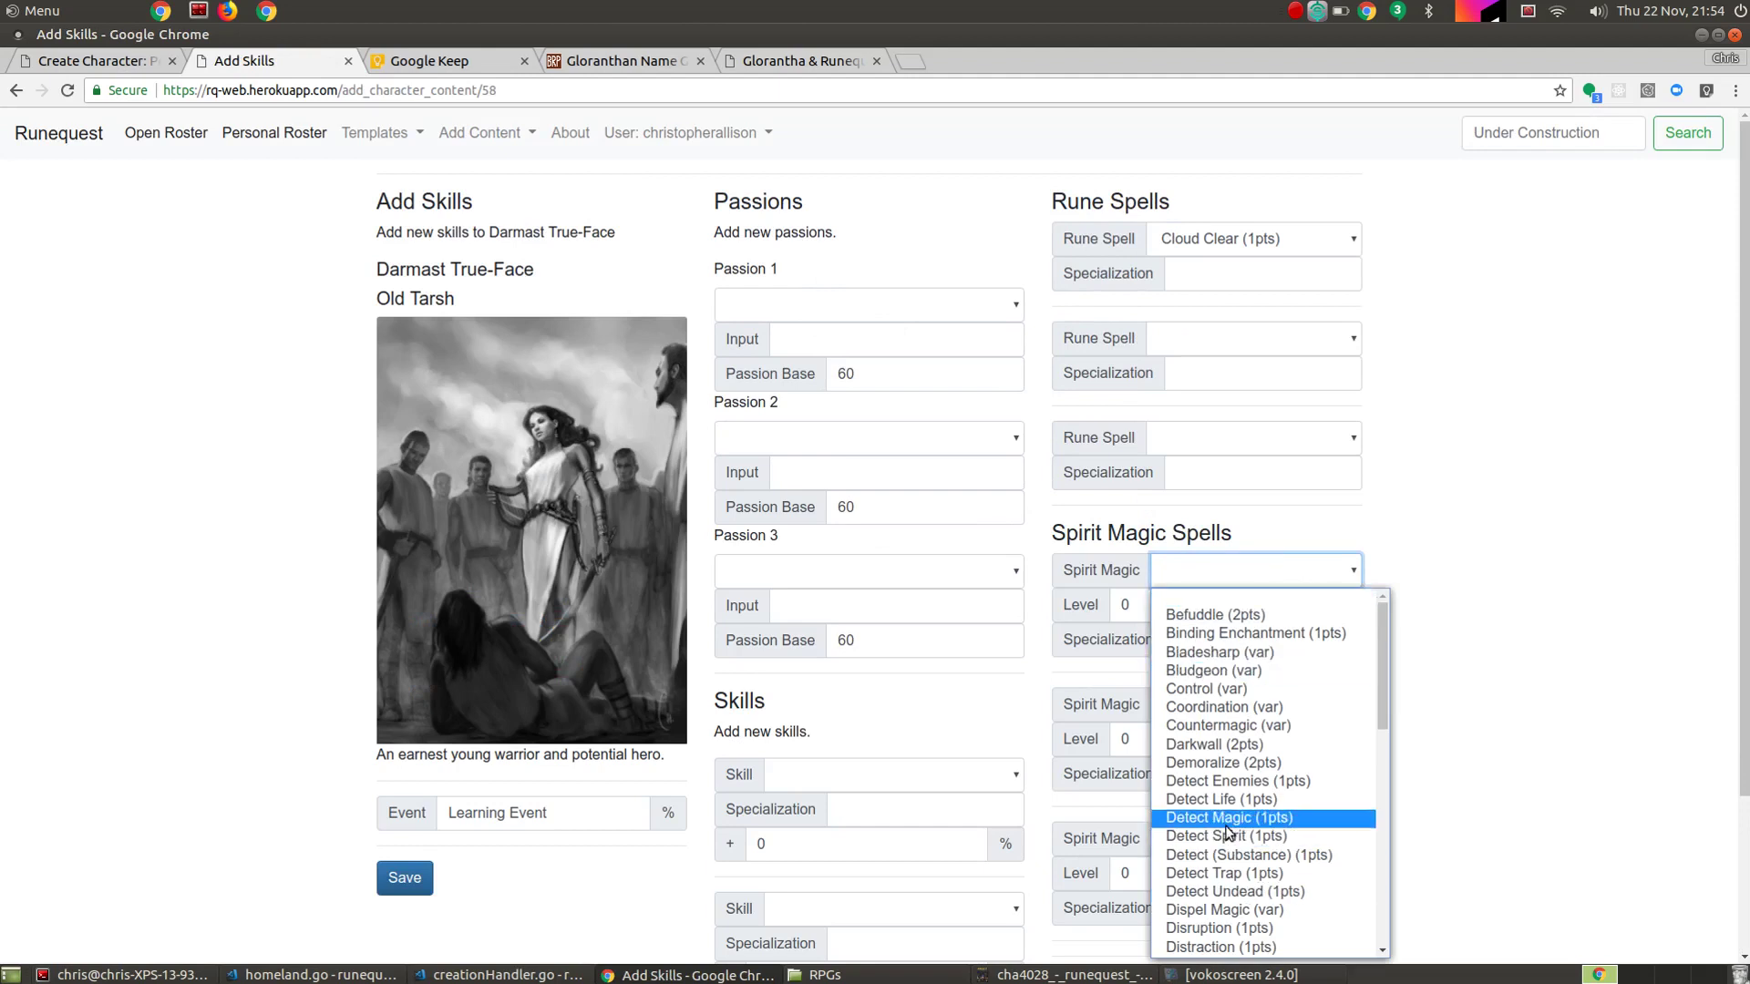
{"action": "left_click", "coordinate": [1220, 817]}
{"action": "left_click", "coordinate": [1207, 609]}
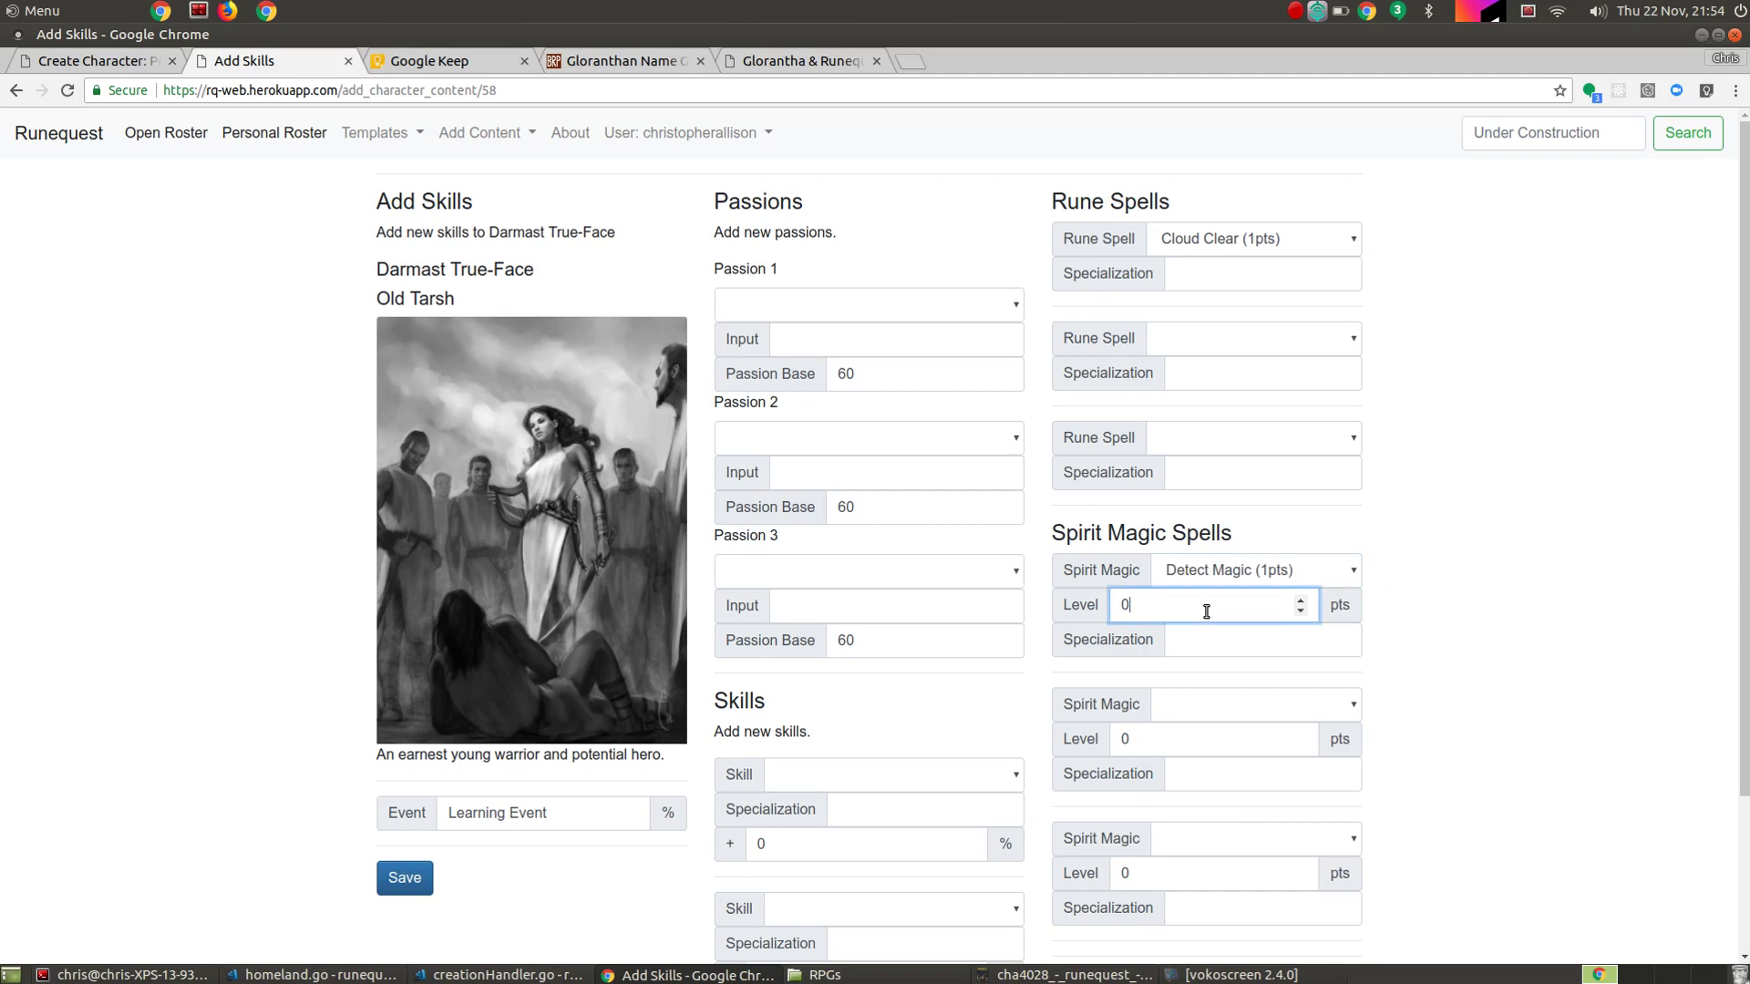
{"action": "type", "text": "1"}
{"action": "scroll", "coordinate": [1206, 612], "scroll_direction": "down", "scroll_amount": 3}
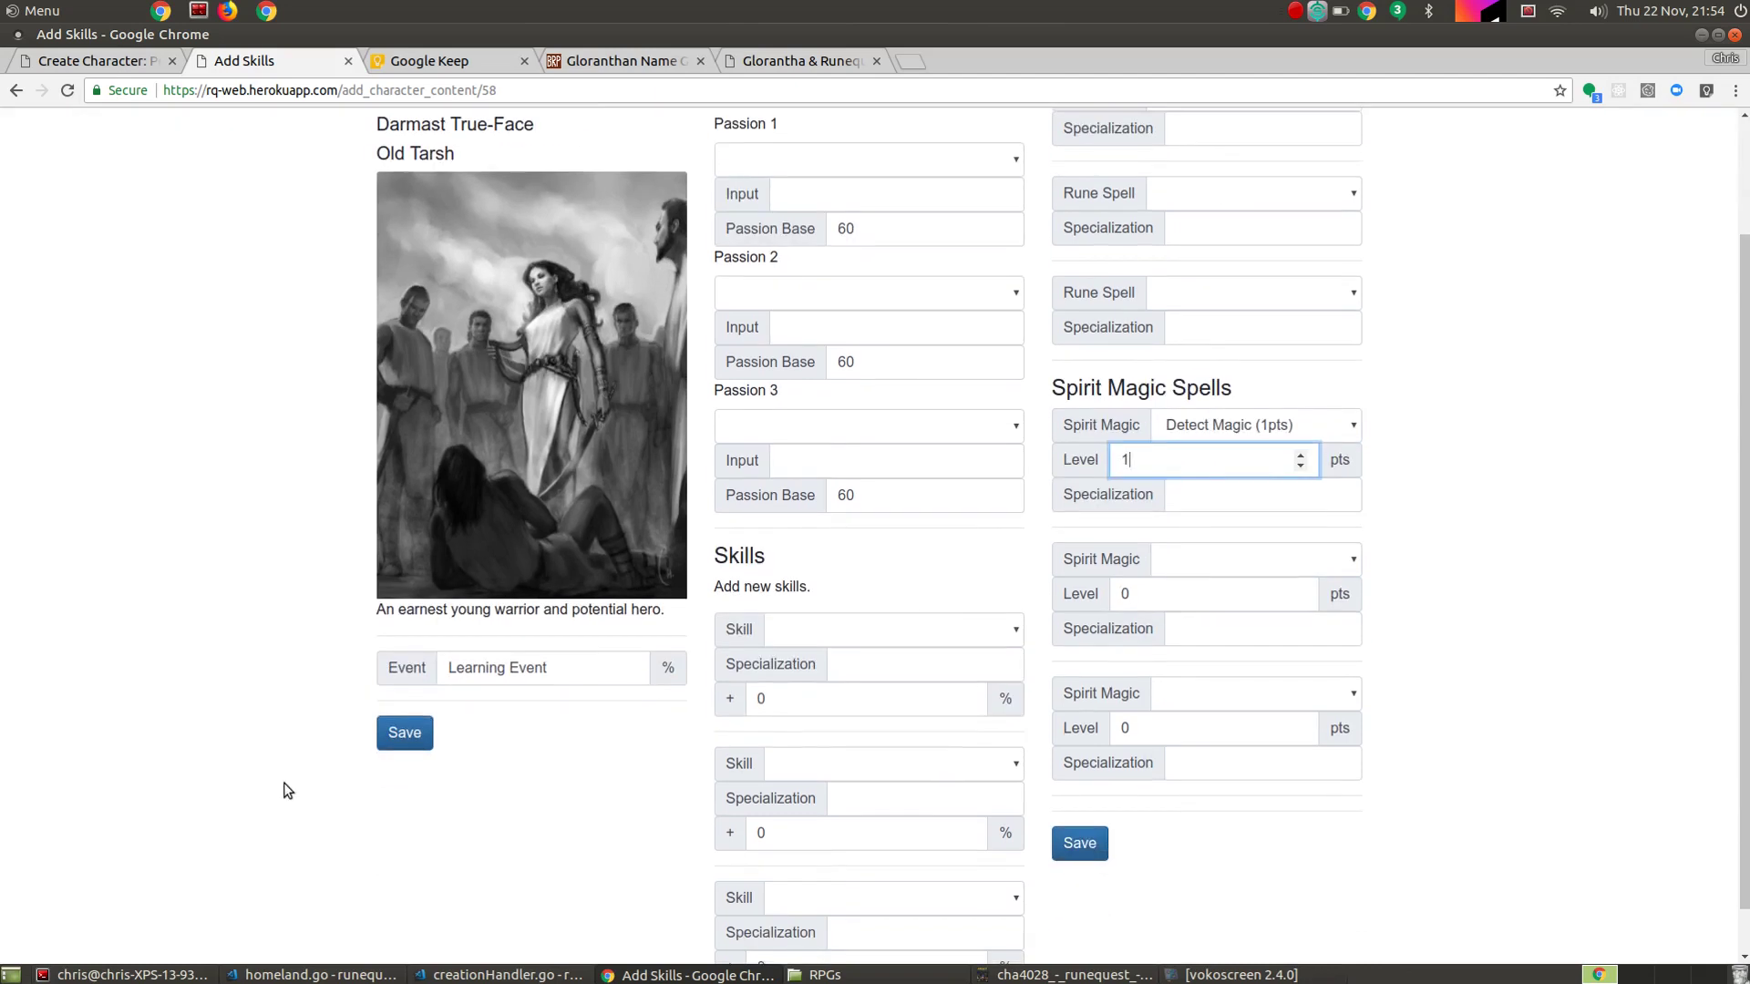
{"action": "left_click", "coordinate": [401, 740]}
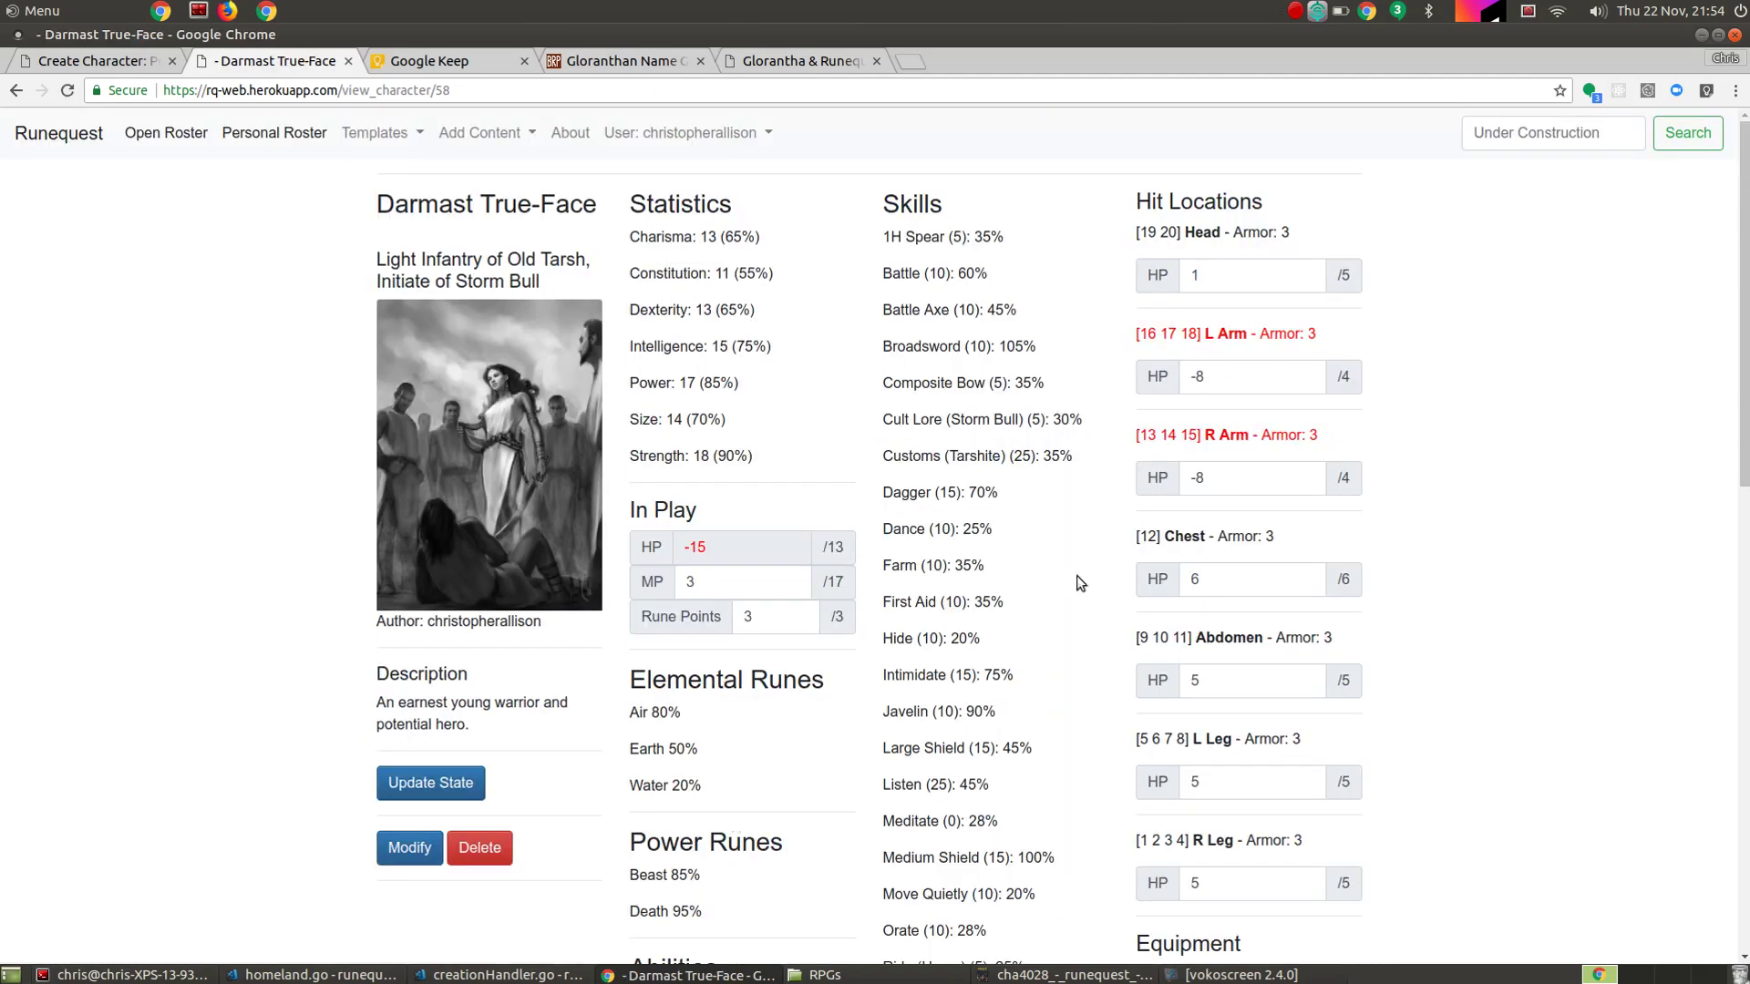
{"action": "scroll", "coordinate": [959, 429], "scroll_direction": "down", "scroll_amount": 2}
{"action": "scroll", "coordinate": [959, 429], "scroll_direction": "down", "scroll_amount": 20}
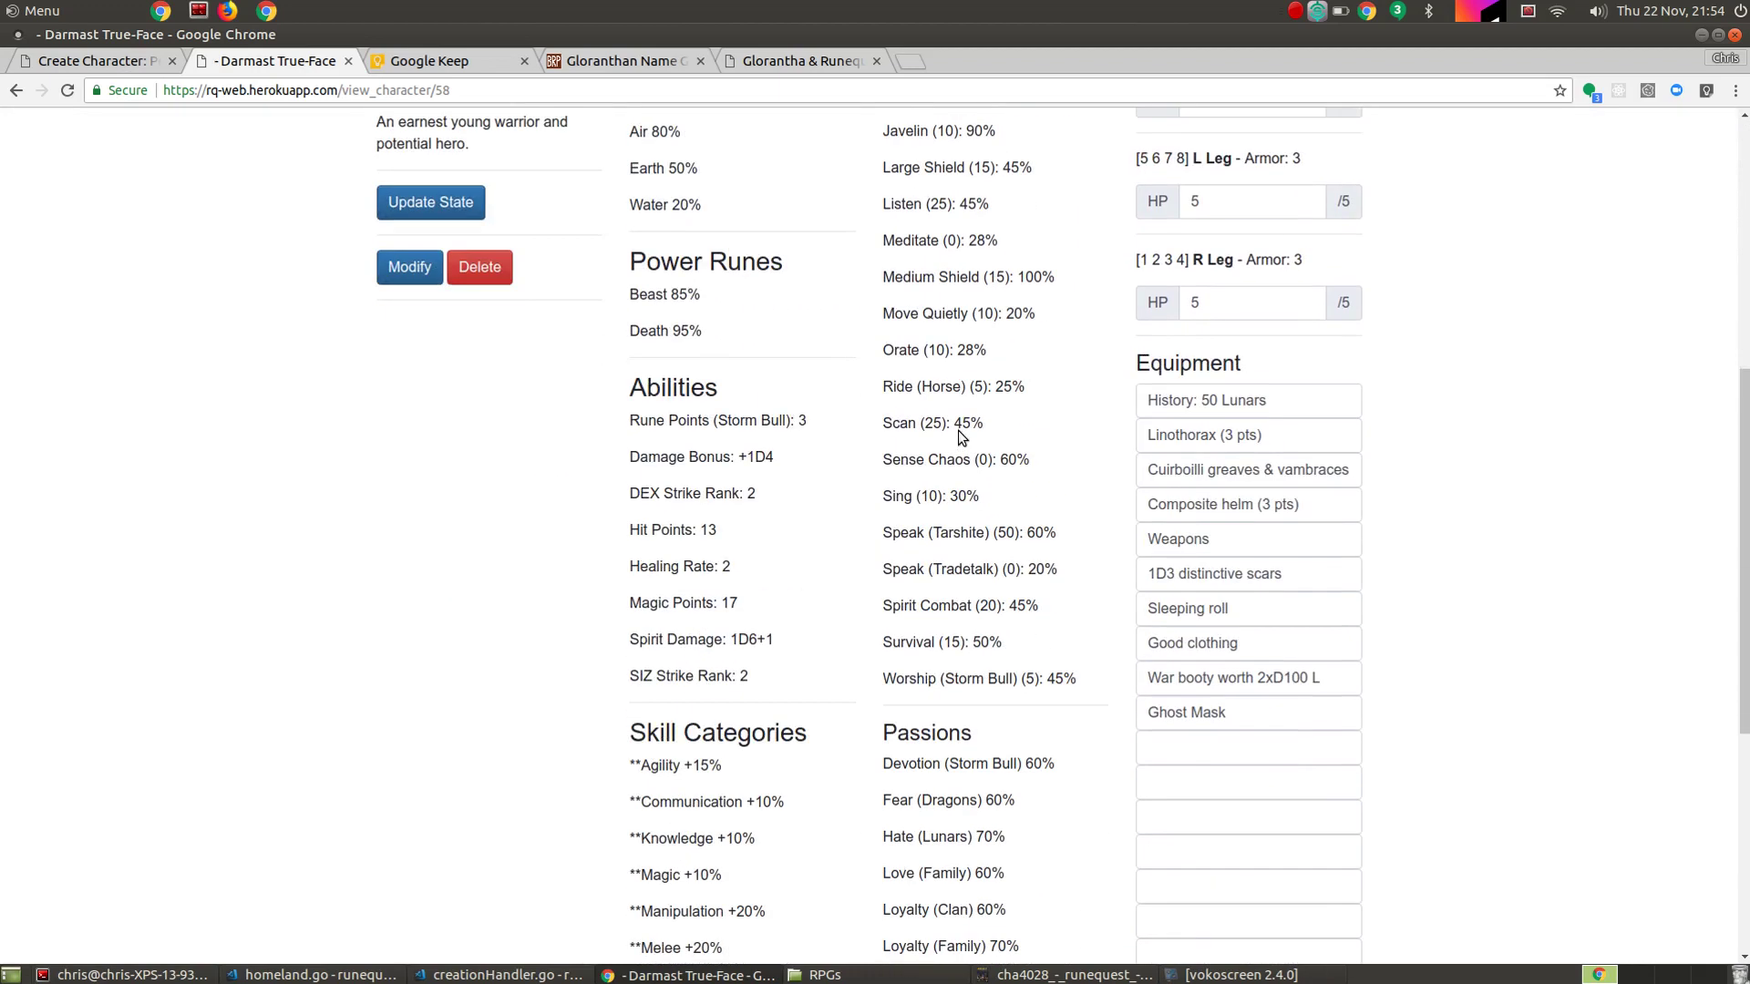
{"action": "scroll", "coordinate": [957, 434], "scroll_direction": "down", "scroll_amount": 2}
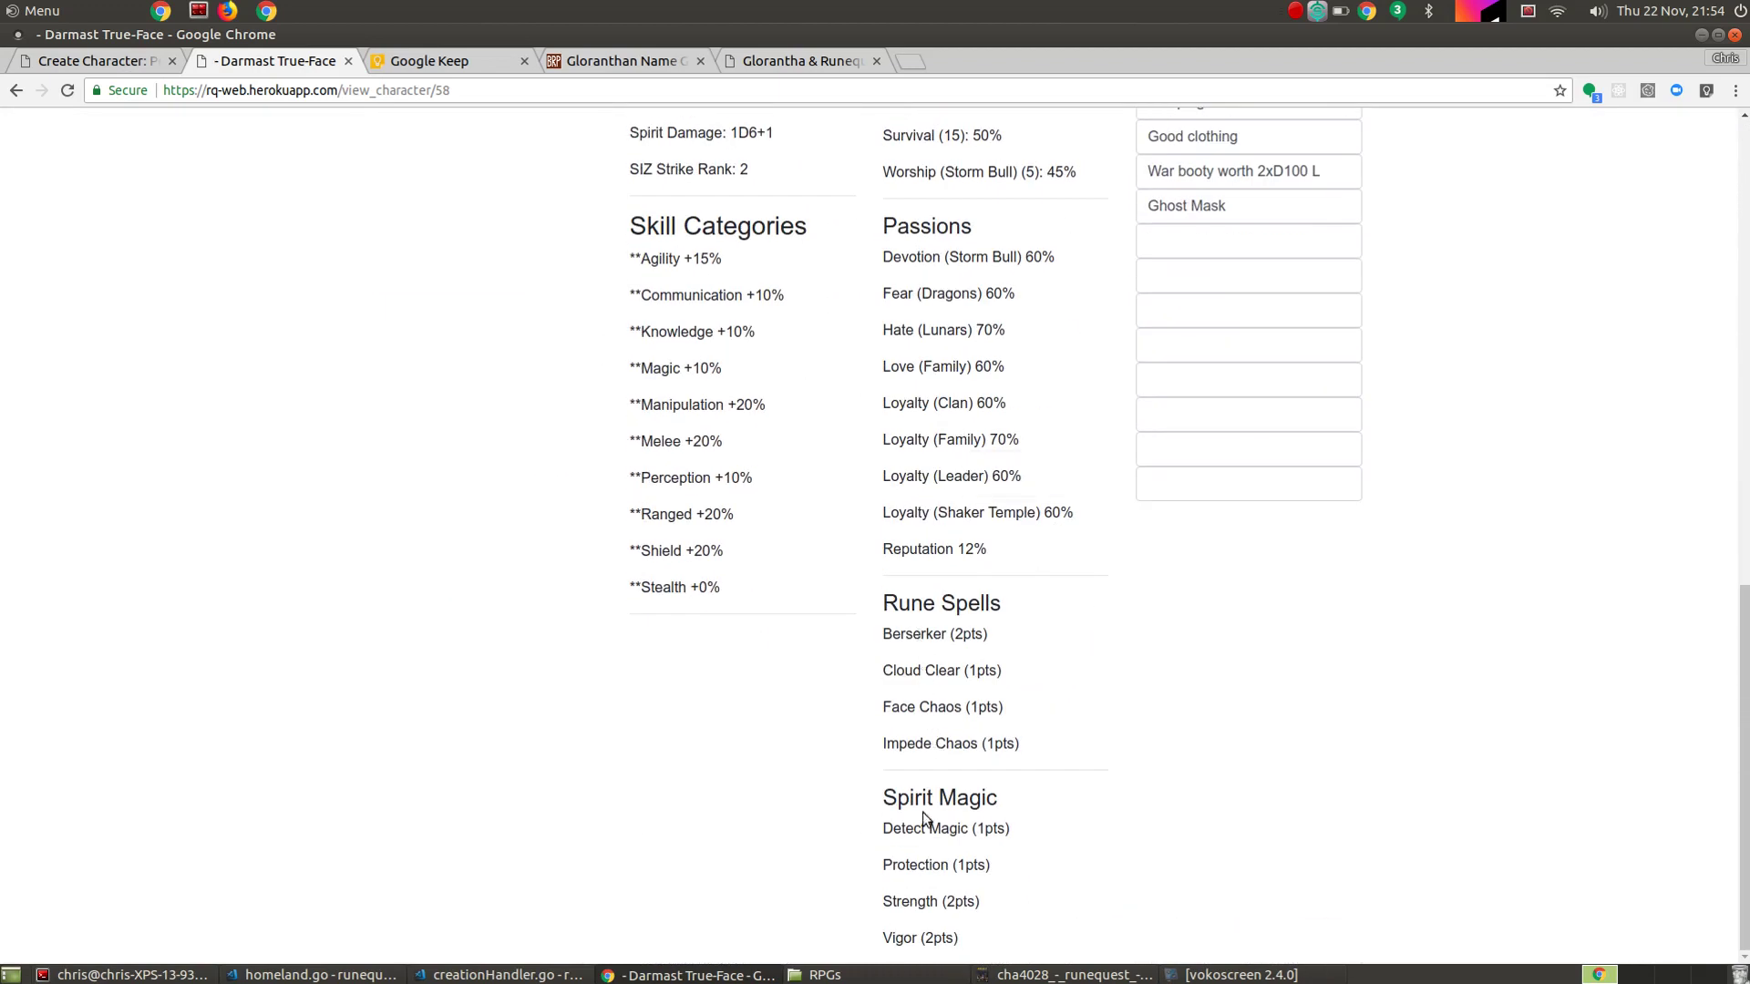
{"action": "scroll", "coordinate": [908, 815], "scroll_direction": "up", "scroll_amount": 19}
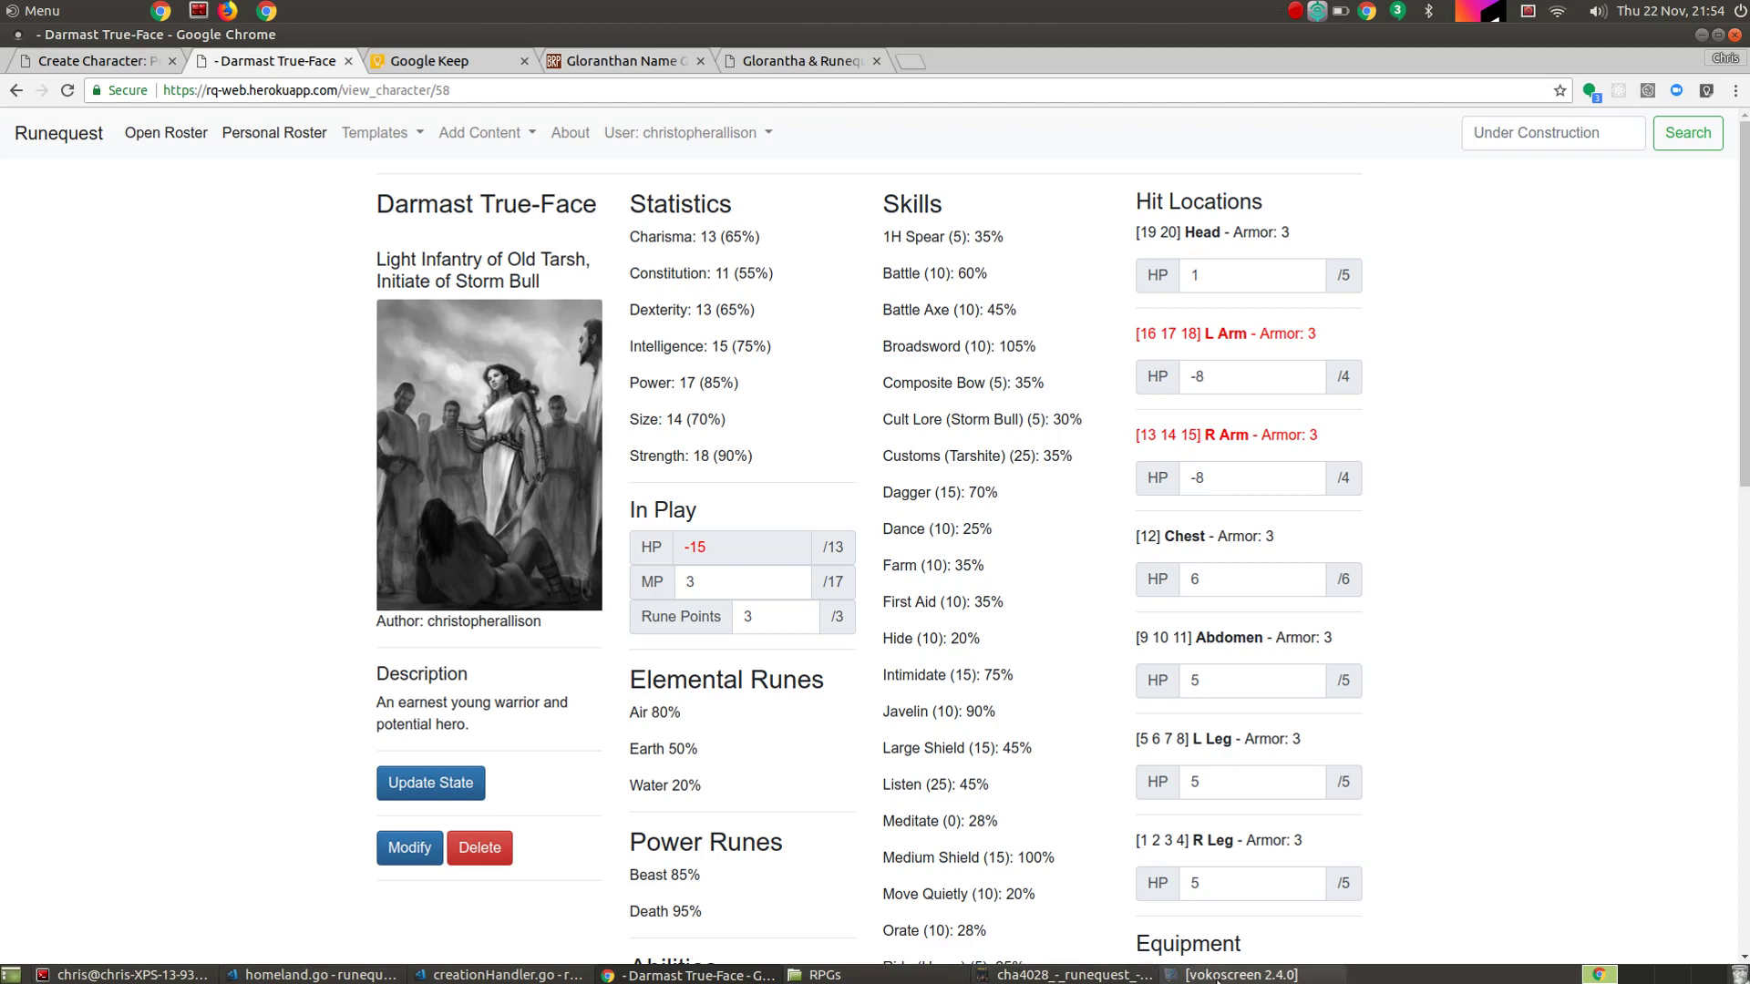
Bring the vokoscreen recorder window up from the taskbar over the character sheet.
{"action": "left_click", "coordinate": [1238, 977]}
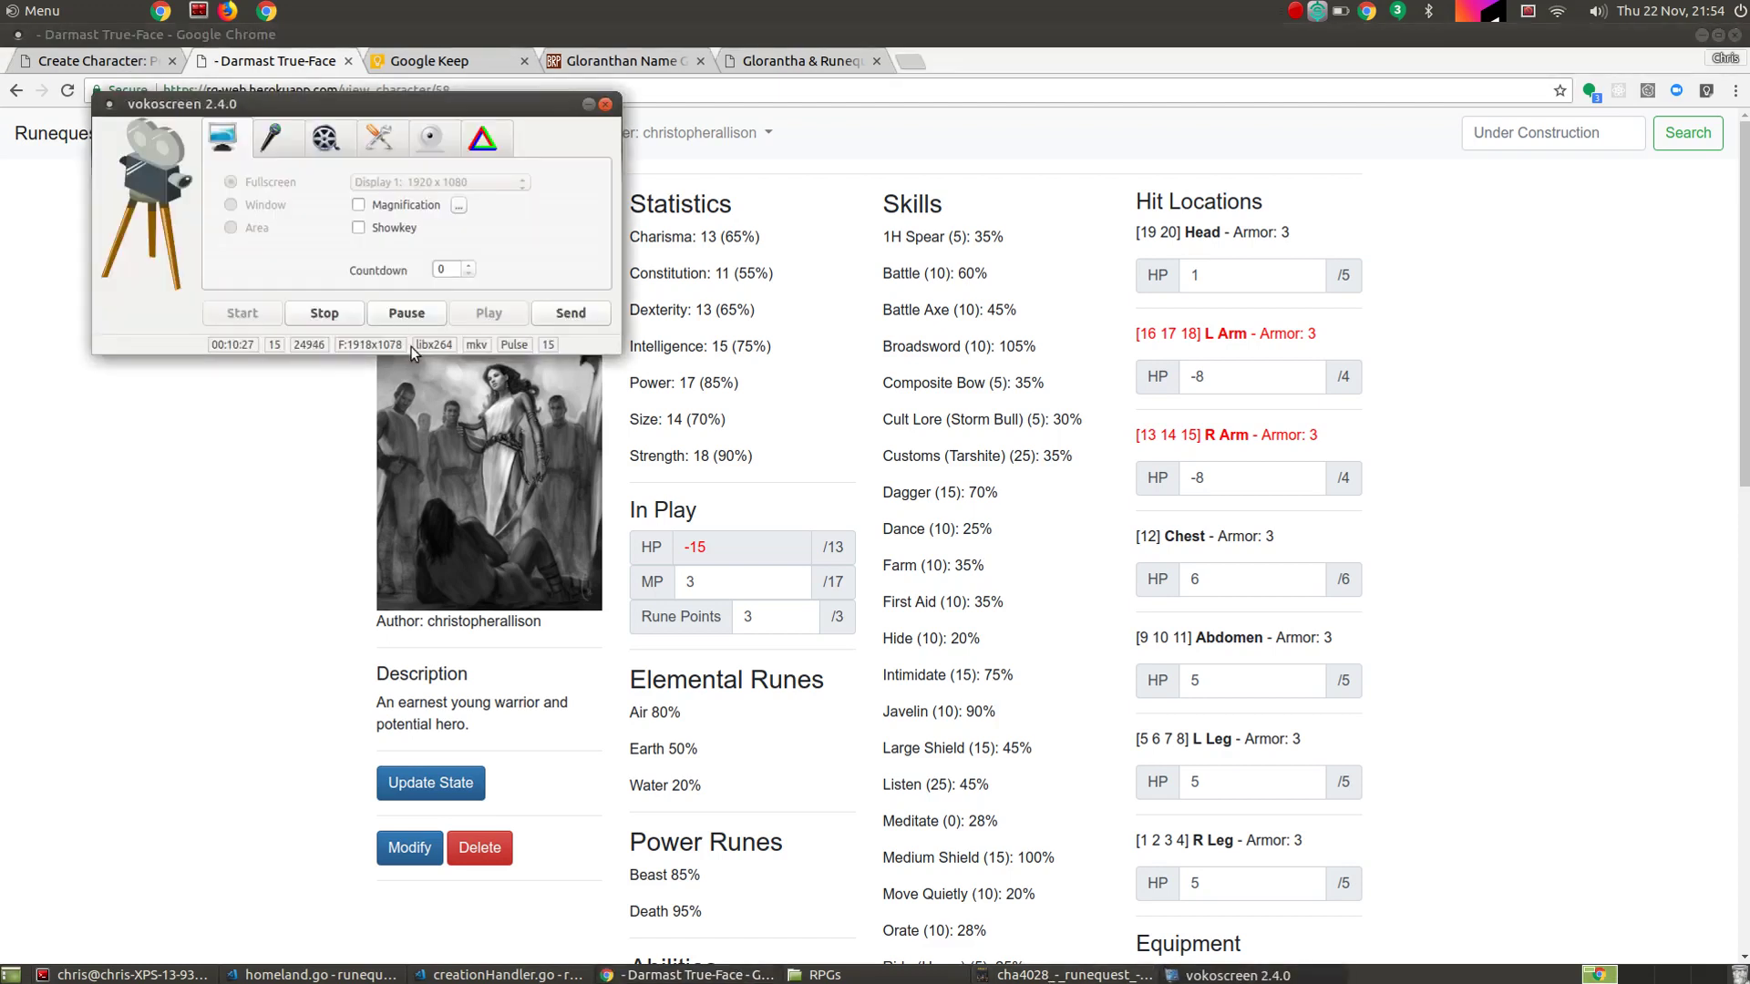